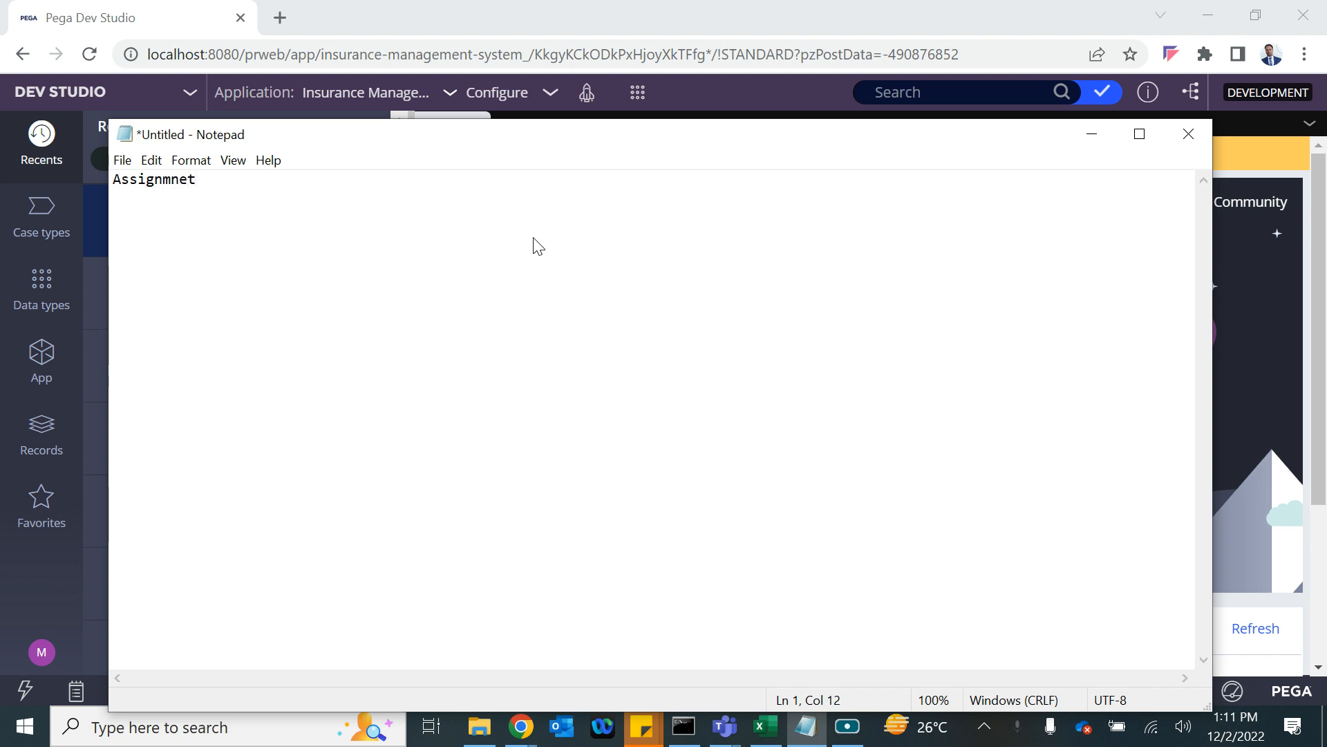
Write 'Assignment -- Worklist/workbasket' and start an 'Approvals' section.
{"action": "key", "text": "BackSpace"}
{"action": "key", "text": "BackSpace"}
{"action": "key", "text": "BackSpace"}
{"action": "key", "text": "BackSpace"}
{"action": "type", "text": "ent -- Worklist/wor"}
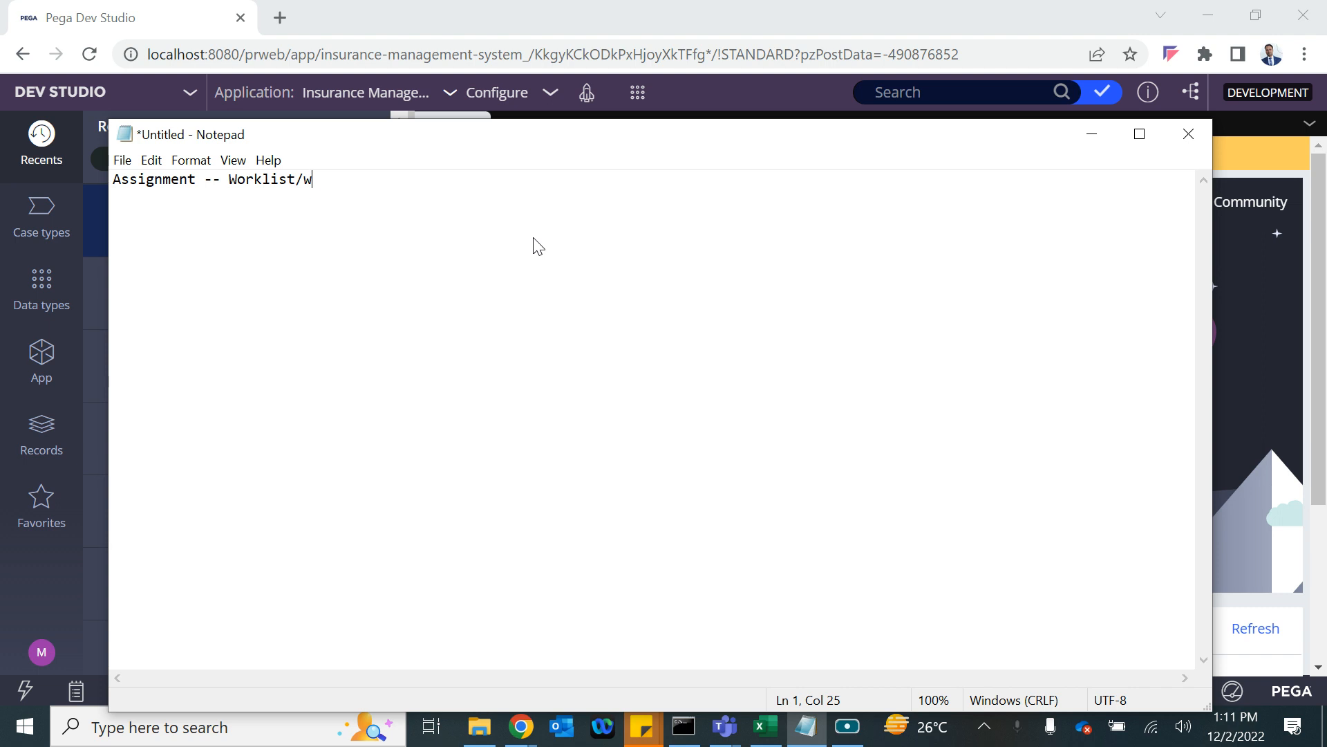
{"action": "type", "text": "kbasket"}
{"action": "key", "text": "Return"}
{"action": "key", "text": "Return"}
{"action": "type", "text": "Assig"}
{"action": "key", "text": "BackSpace"}
{"action": "key", "text": "BackSpace"}
{"action": "key", "text": "BackSpace"}
{"action": "key", "text": "BackSpace"}
{"action": "key", "text": "BackSpace"}
{"action": "type", "text": "Approvals"}
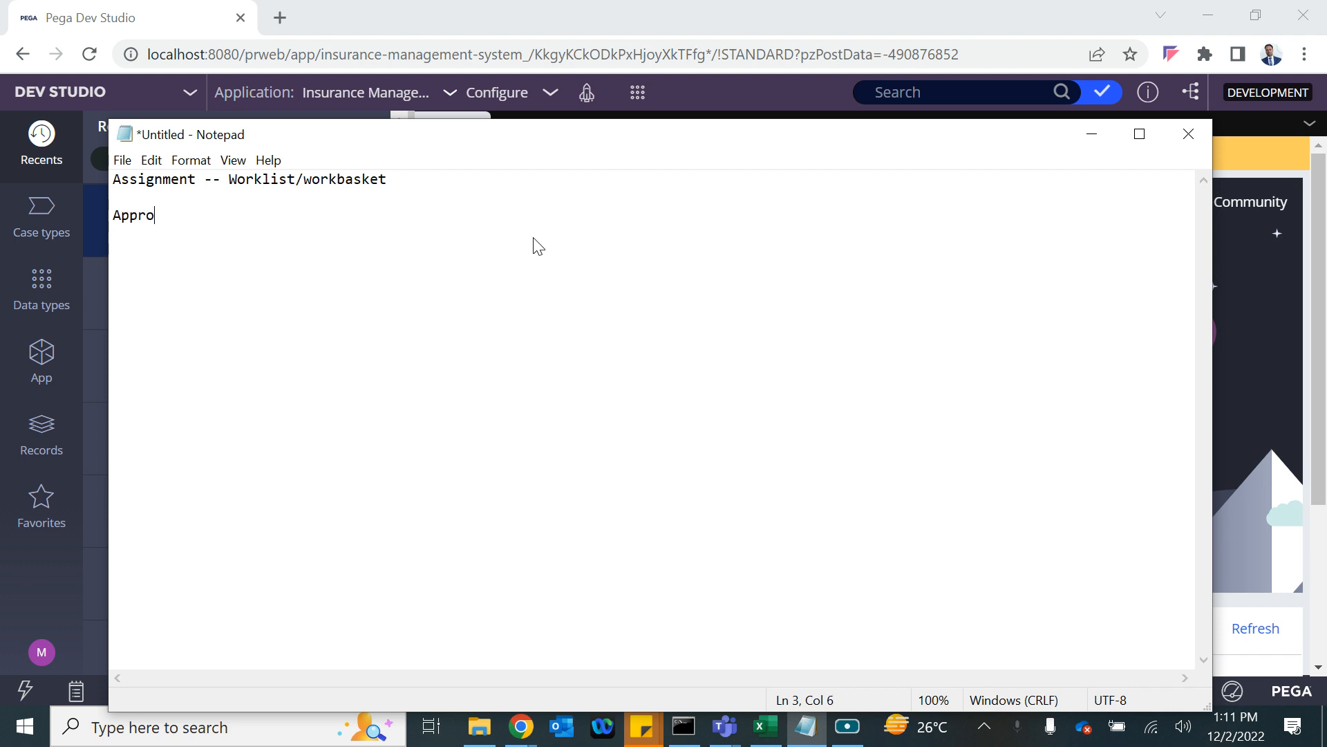
{"action": "key", "text": "Return"}
List the approval types 'Sigle Level' and an indented 'Cascading' under Approvals.
{"action": "type", "text": "Sigle"}
{"action": "key", "text": "Return"}
{"action": "key", "text": "BackSpace"}
{"action": "type", "text": "Level"}
{"action": "key", "text": "Return"}
{"action": "key", "text": "Tab"}
{"action": "type", "text": "Ca"}
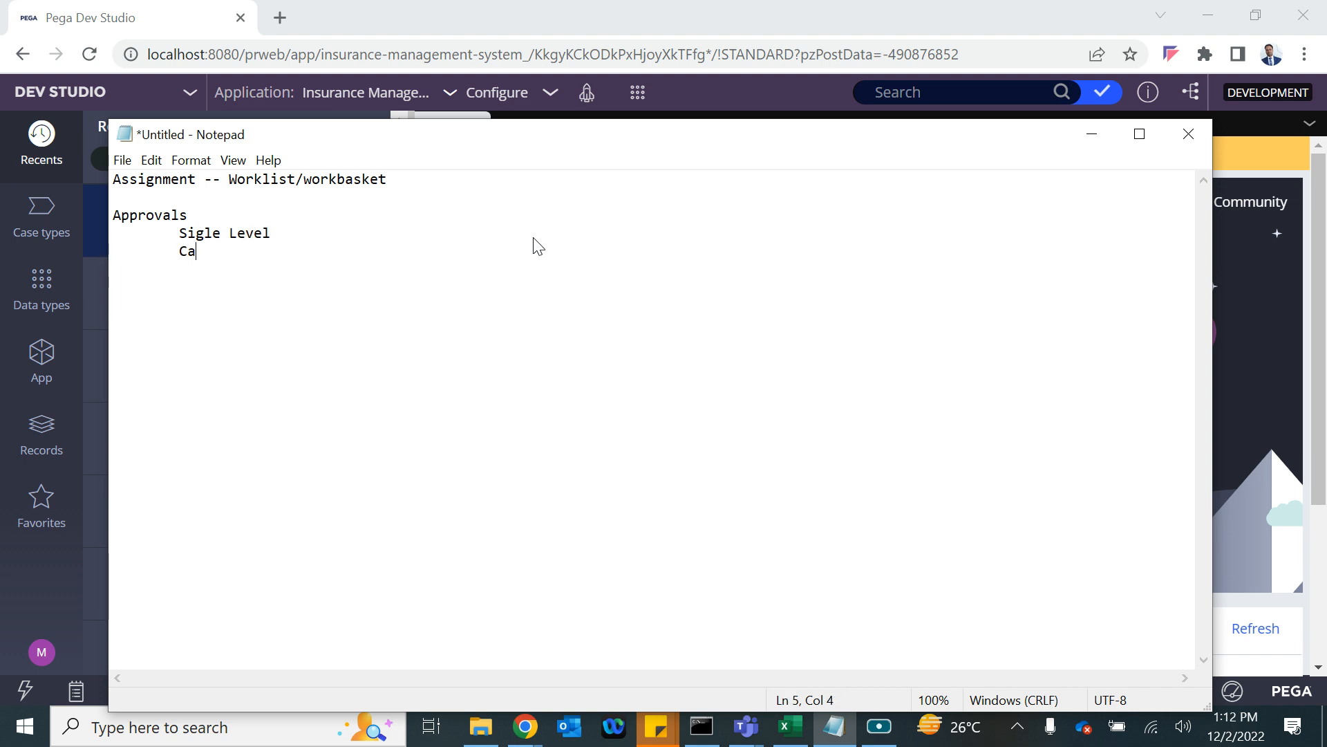
{"action": "type", "text": "scading"}
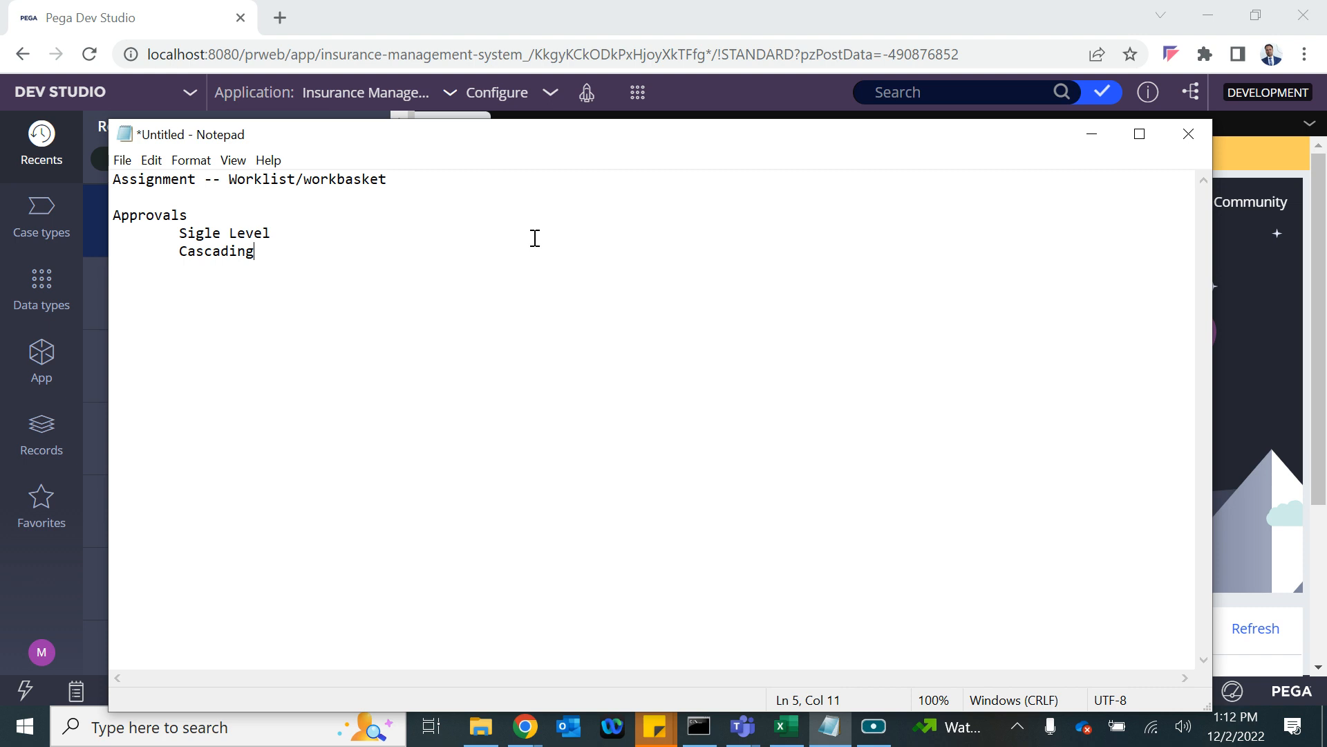
Under Sigle Level, note 'Only one approval is needed' and 'it can be work list or work basket ---'.
{"action": "left_click", "coordinate": [318, 239]}
{"action": "key", "text": "Return"}
{"action": "key", "text": "Tab"}
{"action": "key", "text": "Tab"}
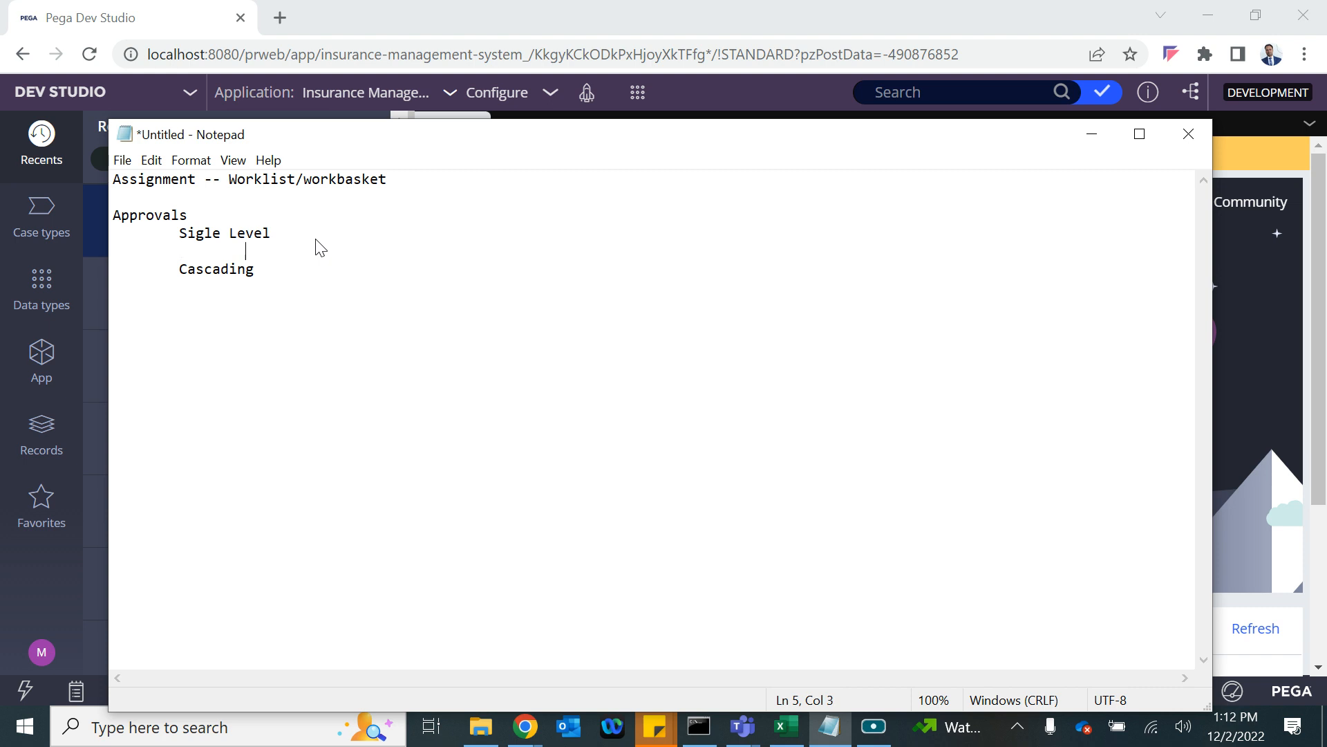
{"action": "type", "text": "Only one approval is ne"}
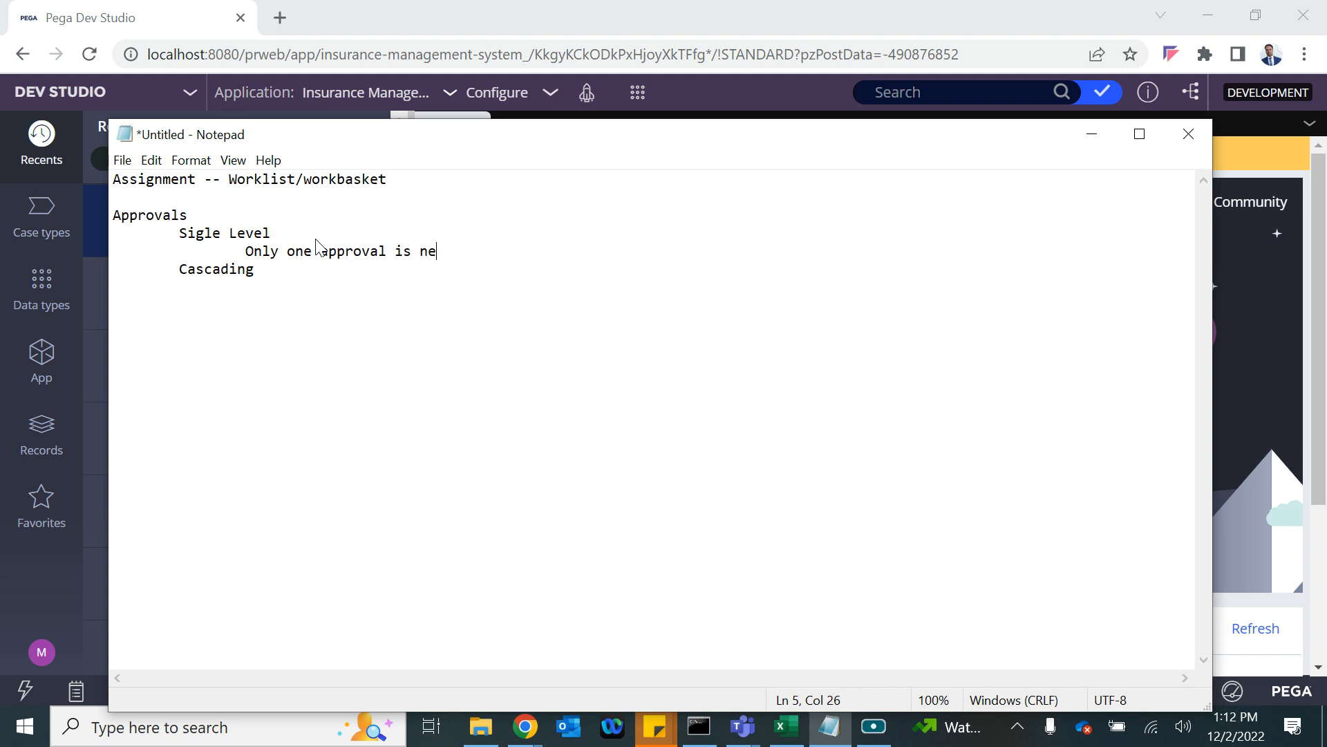
{"action": "type", "text": "eded"}
{"action": "key", "text": "Return"}
{"action": "key", "text": "Tab"}
{"action": "type", "text": "you"}
{"action": "key", "text": "BackSpace"}
{"action": "key", "text": "BackSpace"}
{"action": "key", "text": "BackSpace"}
{"action": "key", "text": "BackSpace"}
{"action": "type", "text": "it ca"}
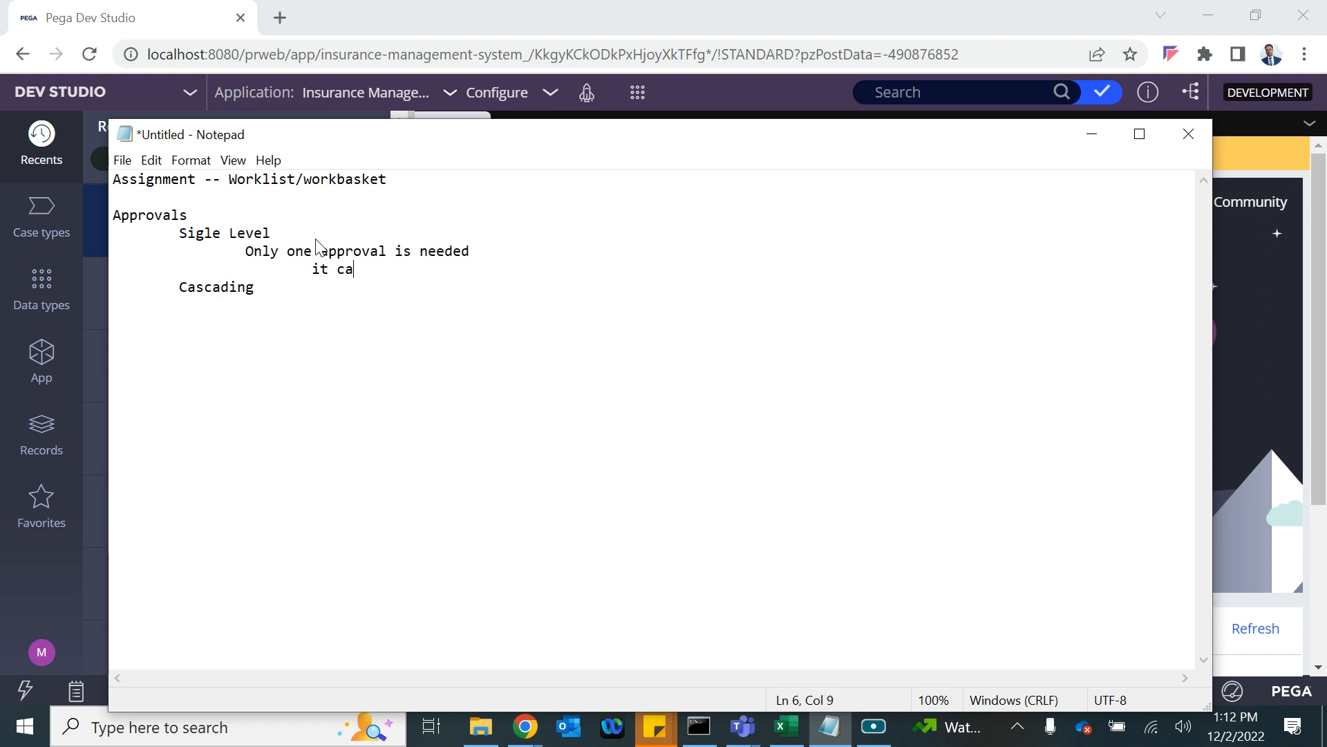
{"action": "type", "text": "n be work list or work b"}
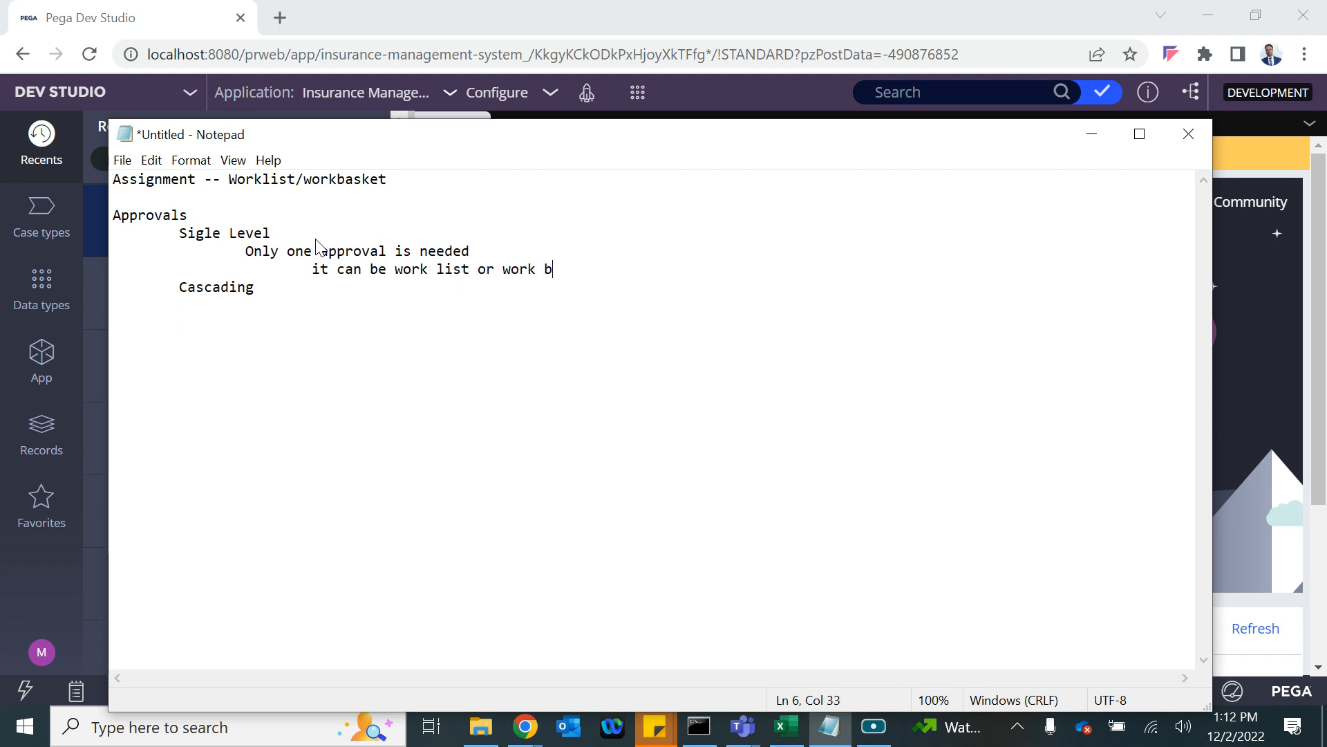
{"action": "type", "text": "asket ---"}
Select the two explanation lines under Sigle Level.
{"action": "left_click_drag", "start_coordinate": [245, 250], "coordinate": [642, 275]}
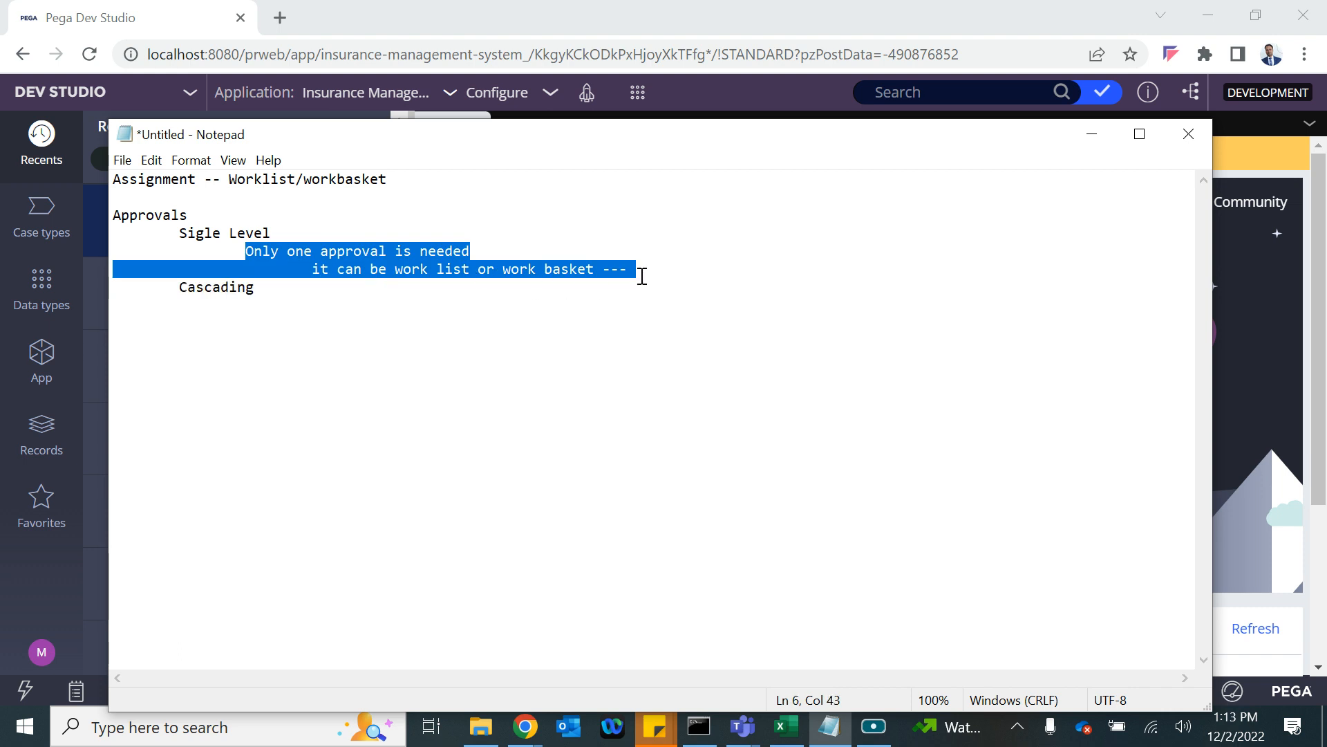
Open the Insurance Plan case type from the case types list in Dev Studio.
{"action": "left_click", "coordinate": [1254, 363]}
{"action": "left_click", "coordinate": [17, 389]}
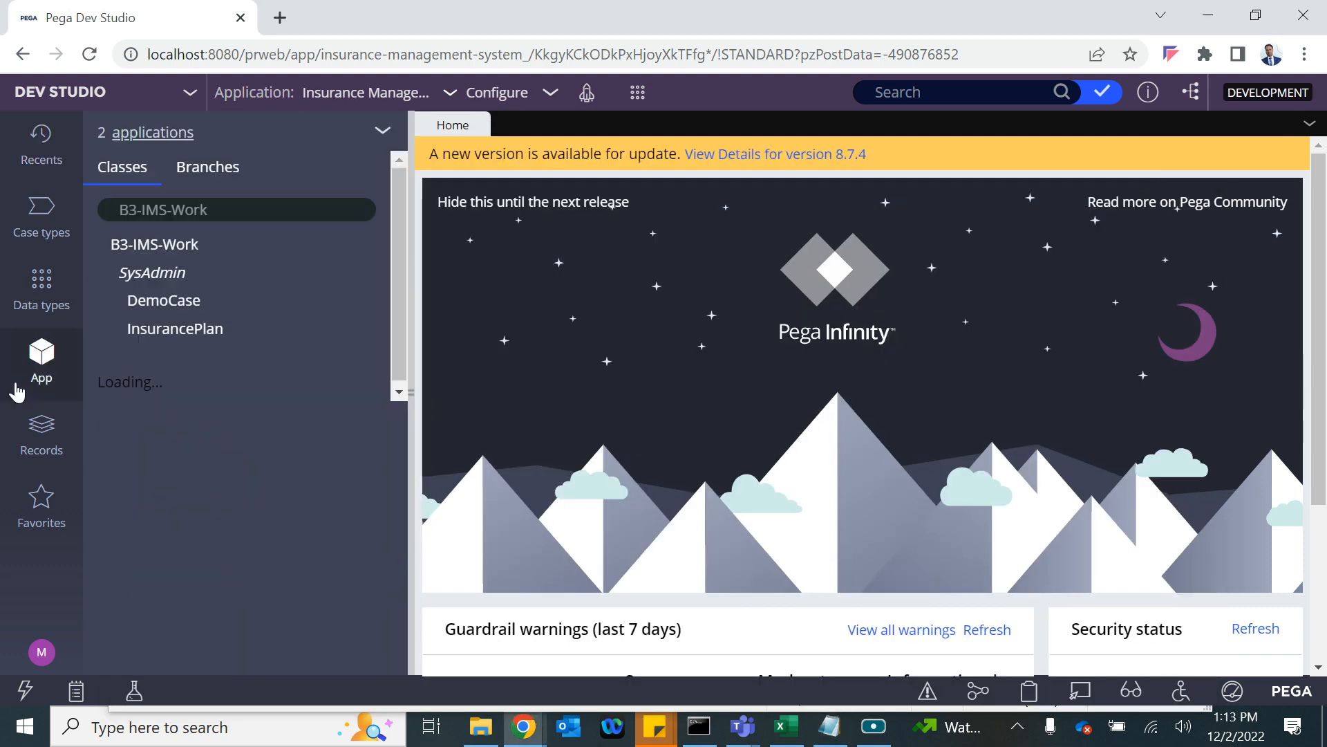
{"action": "left_click", "coordinate": [47, 227]}
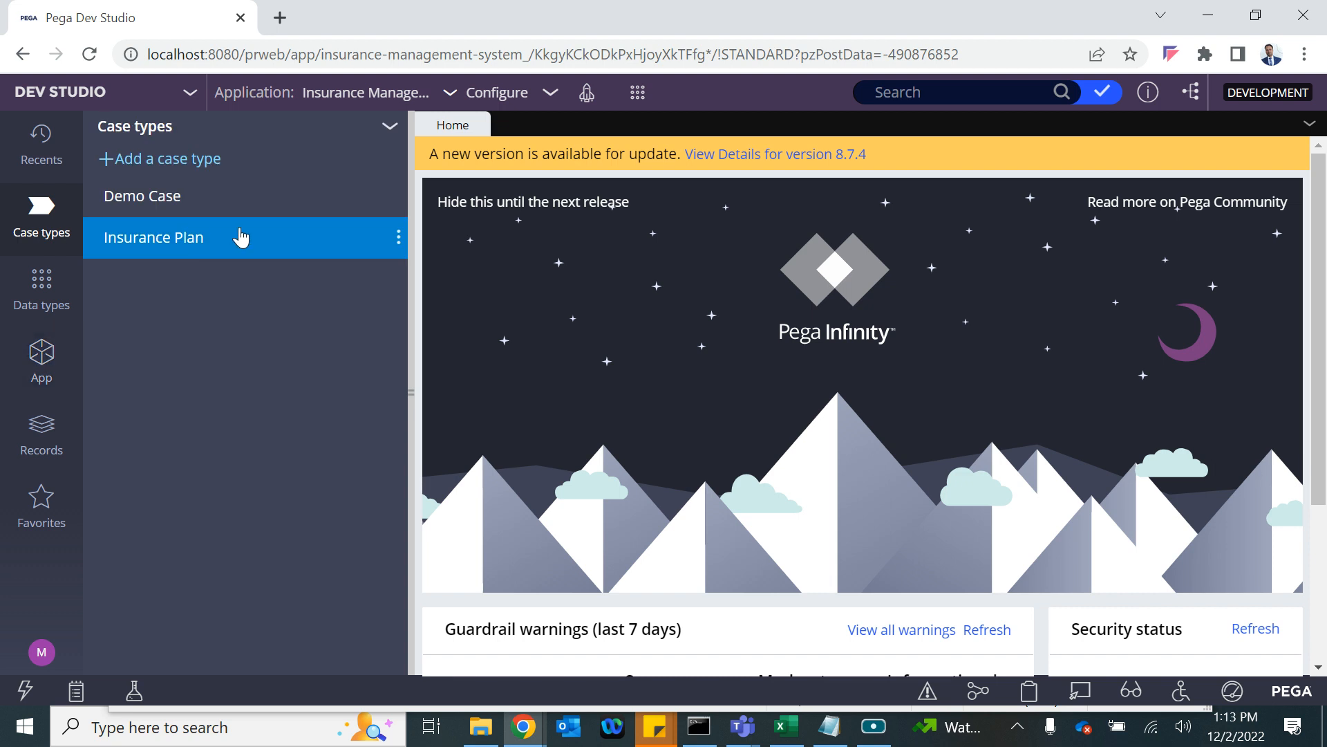
{"action": "left_click", "coordinate": [133, 197]}
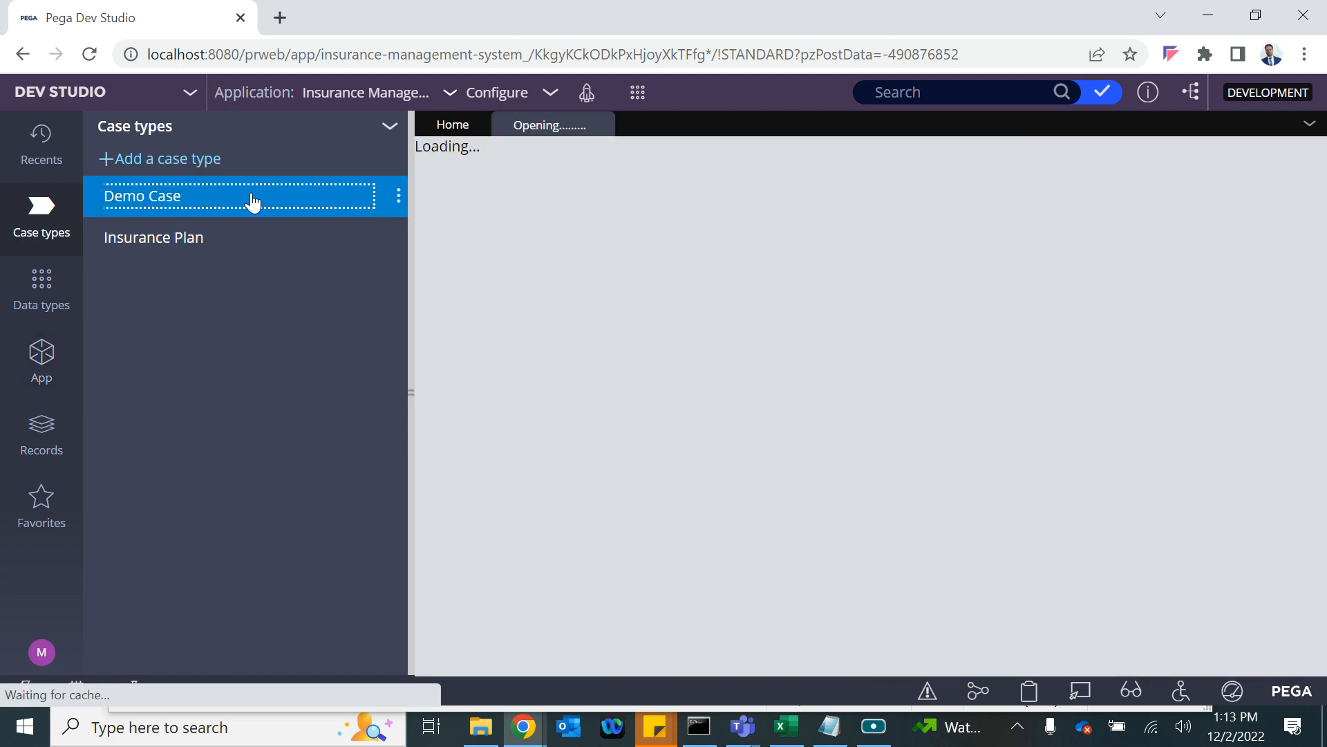
{"action": "left_click", "coordinate": [175, 238]}
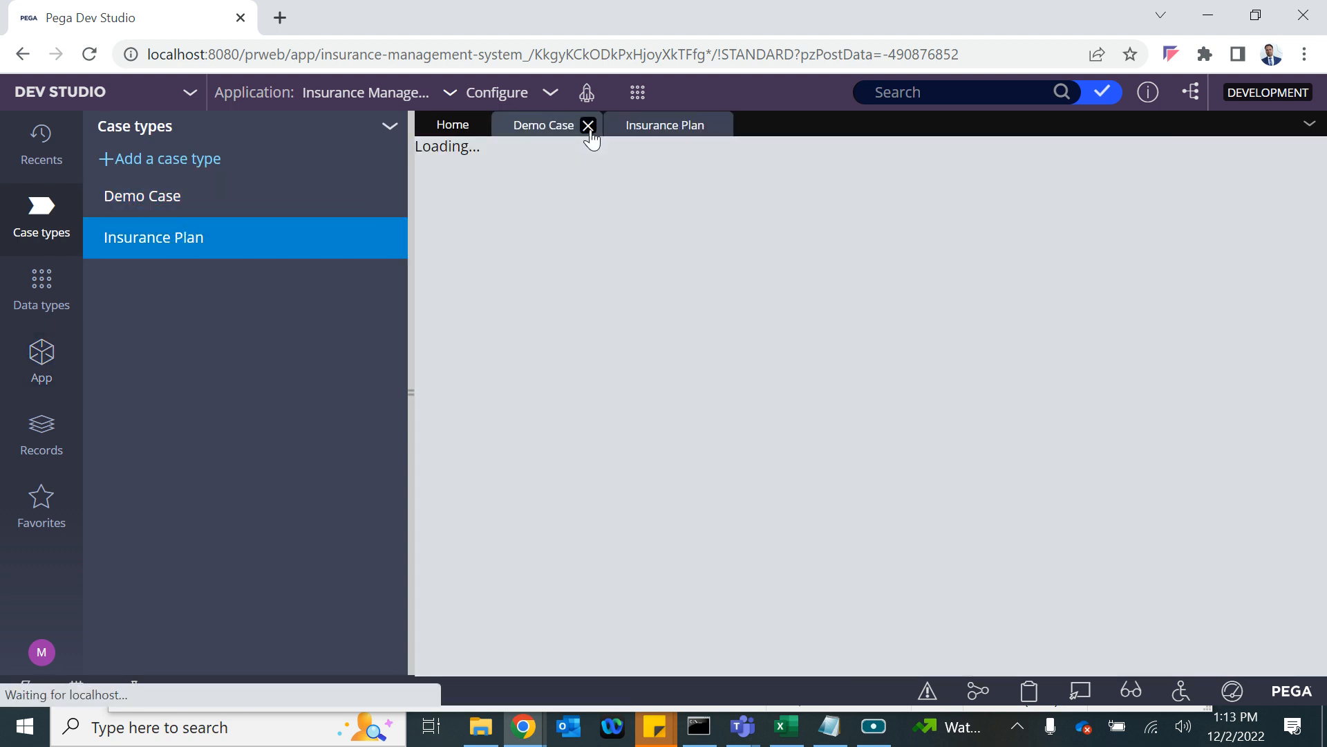
{"action": "left_click", "coordinate": [588, 126]}
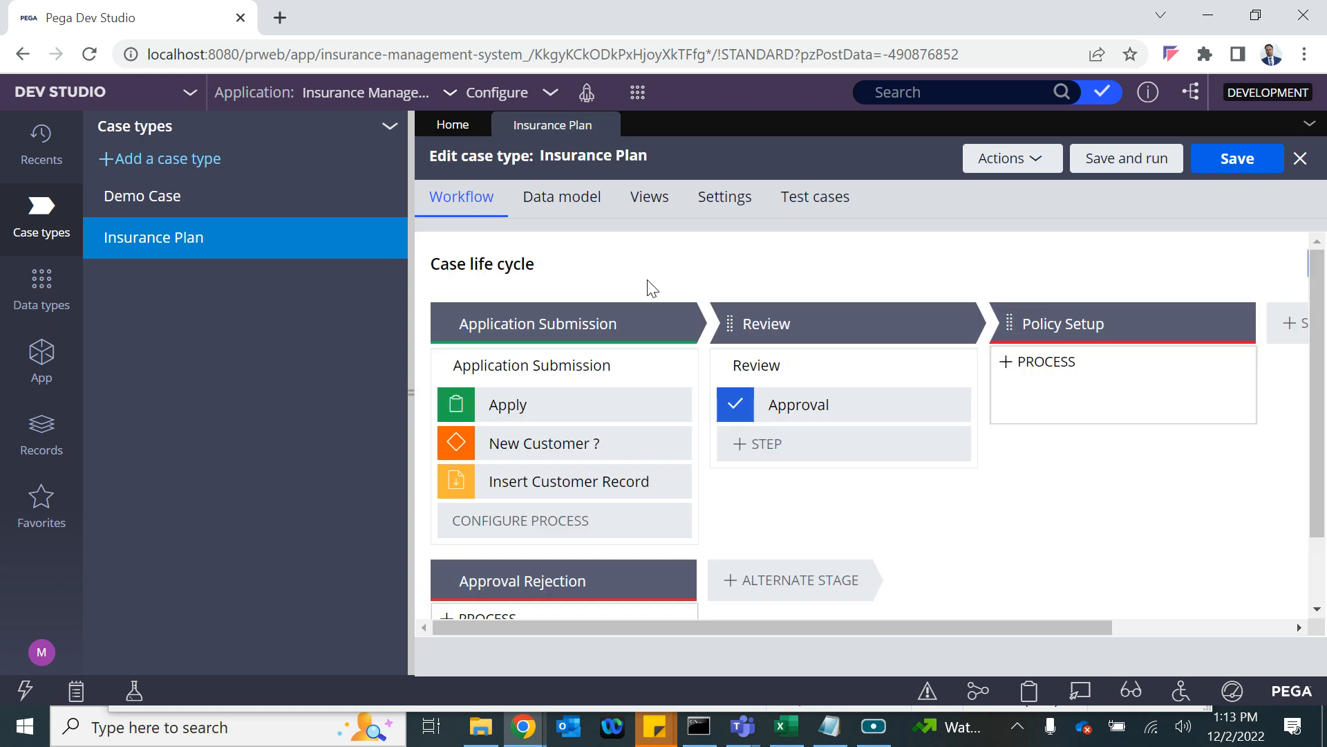
Set the Approval step's routing to 'Use business logic' after trying specific user and work queue.
{"action": "left_click", "coordinate": [786, 404]}
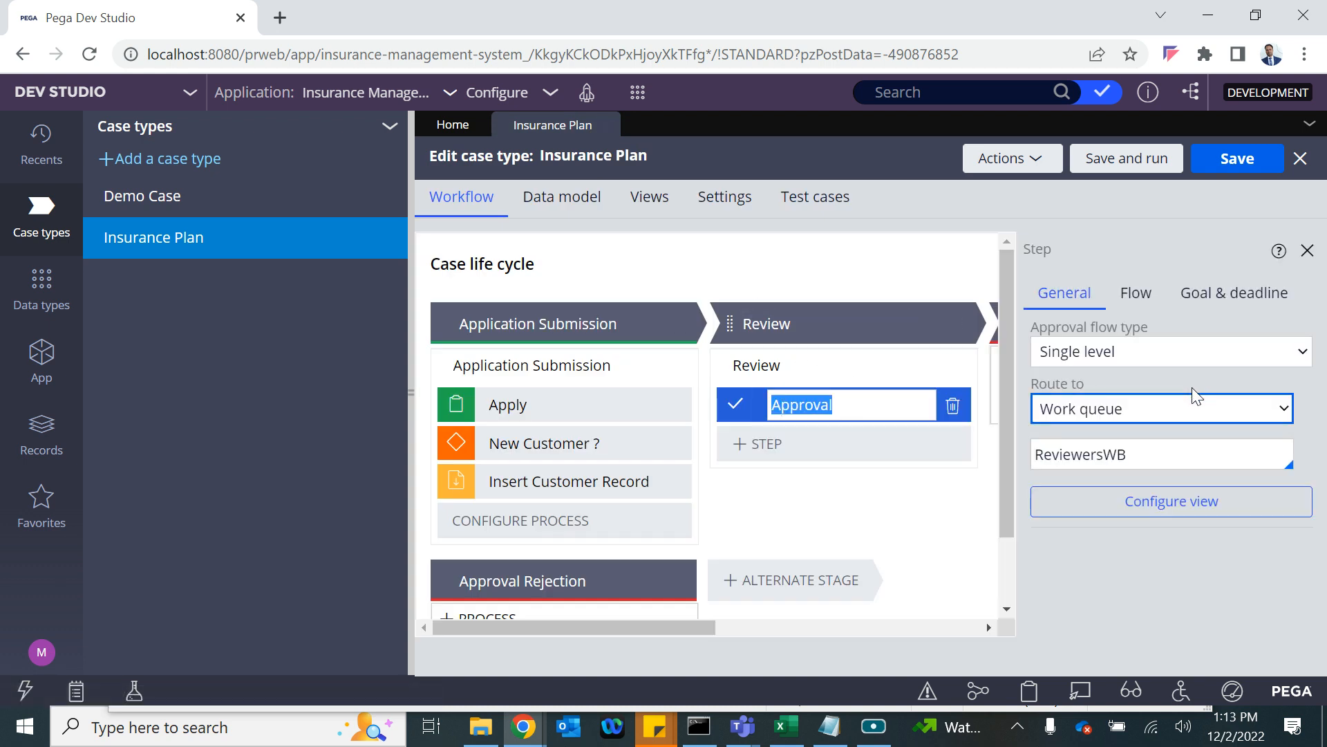
{"action": "left_click", "coordinate": [1099, 410]}
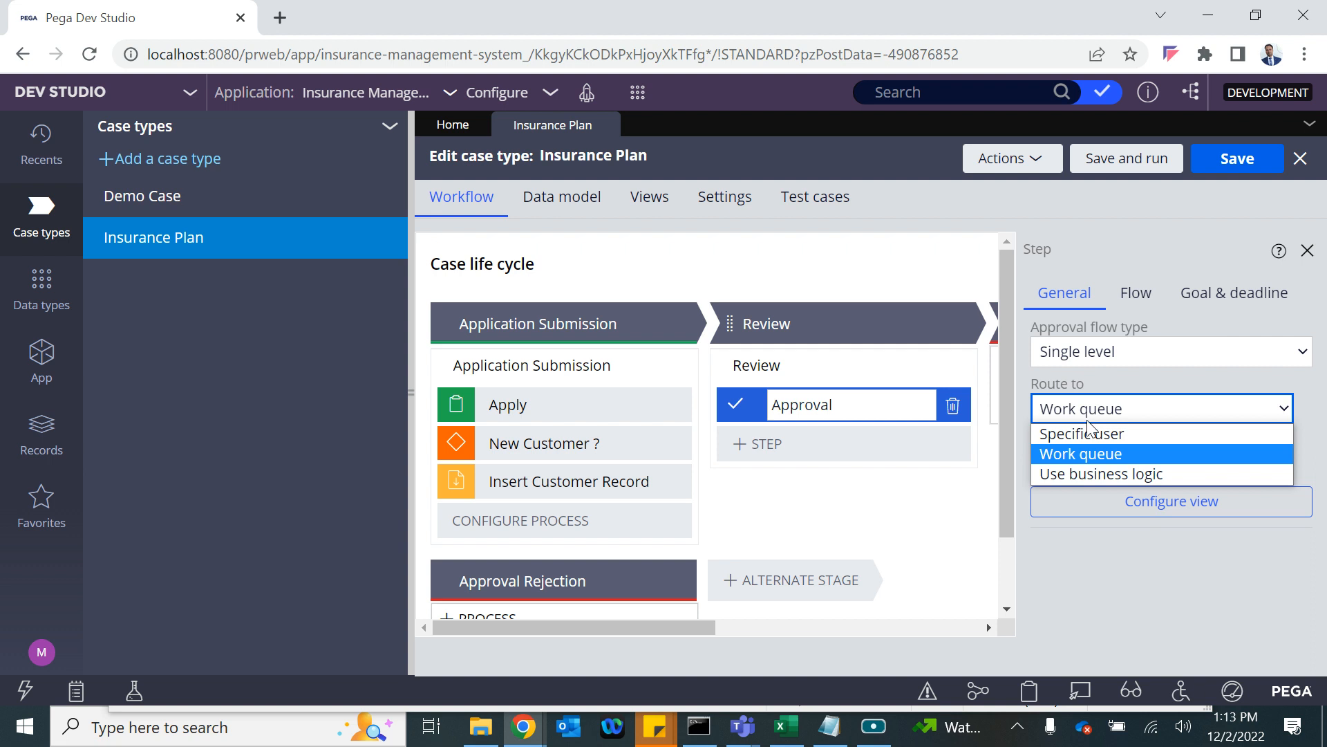
{"action": "left_click", "coordinate": [1082, 434]}
{"action": "left_click", "coordinate": [1113, 409]}
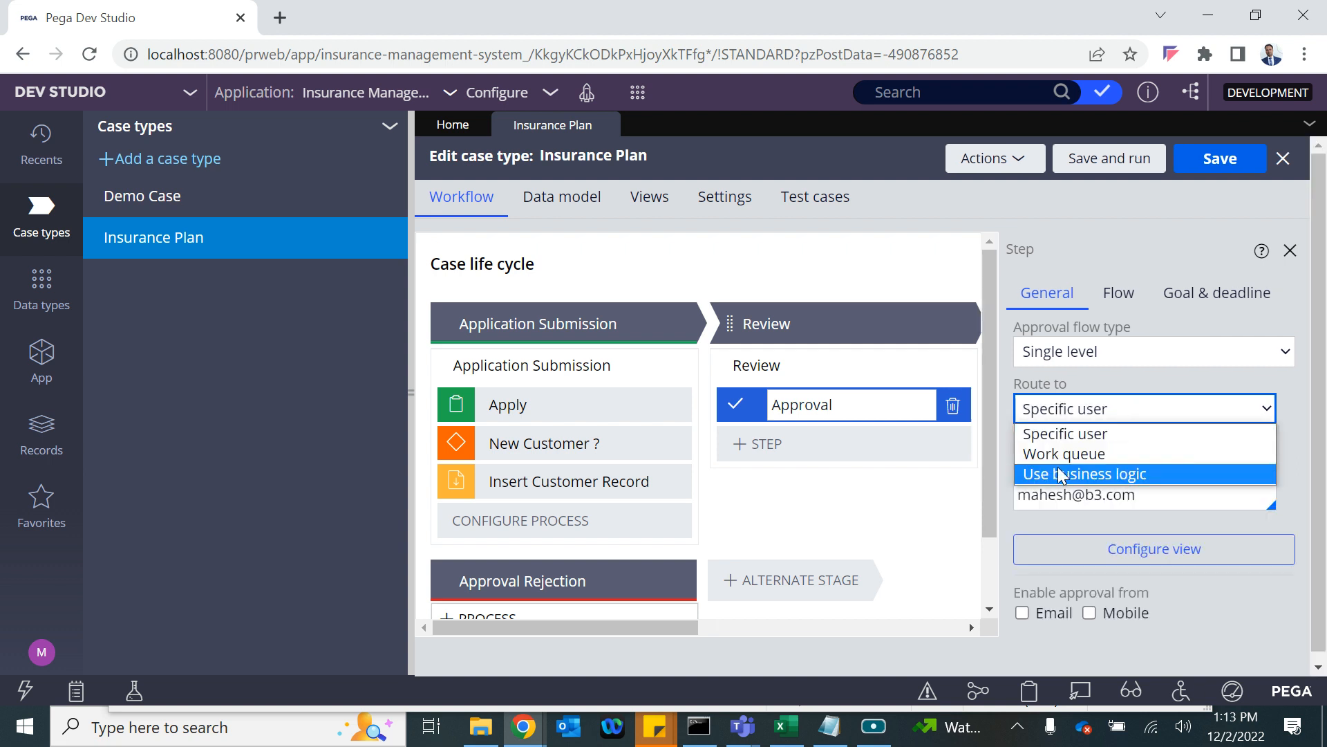
{"action": "left_click", "coordinate": [1057, 461]}
{"action": "left_click", "coordinate": [1113, 410]}
{"action": "left_click", "coordinate": [1093, 494]}
{"action": "left_click", "coordinate": [1091, 411]}
{"action": "left_click", "coordinate": [1068, 471]}
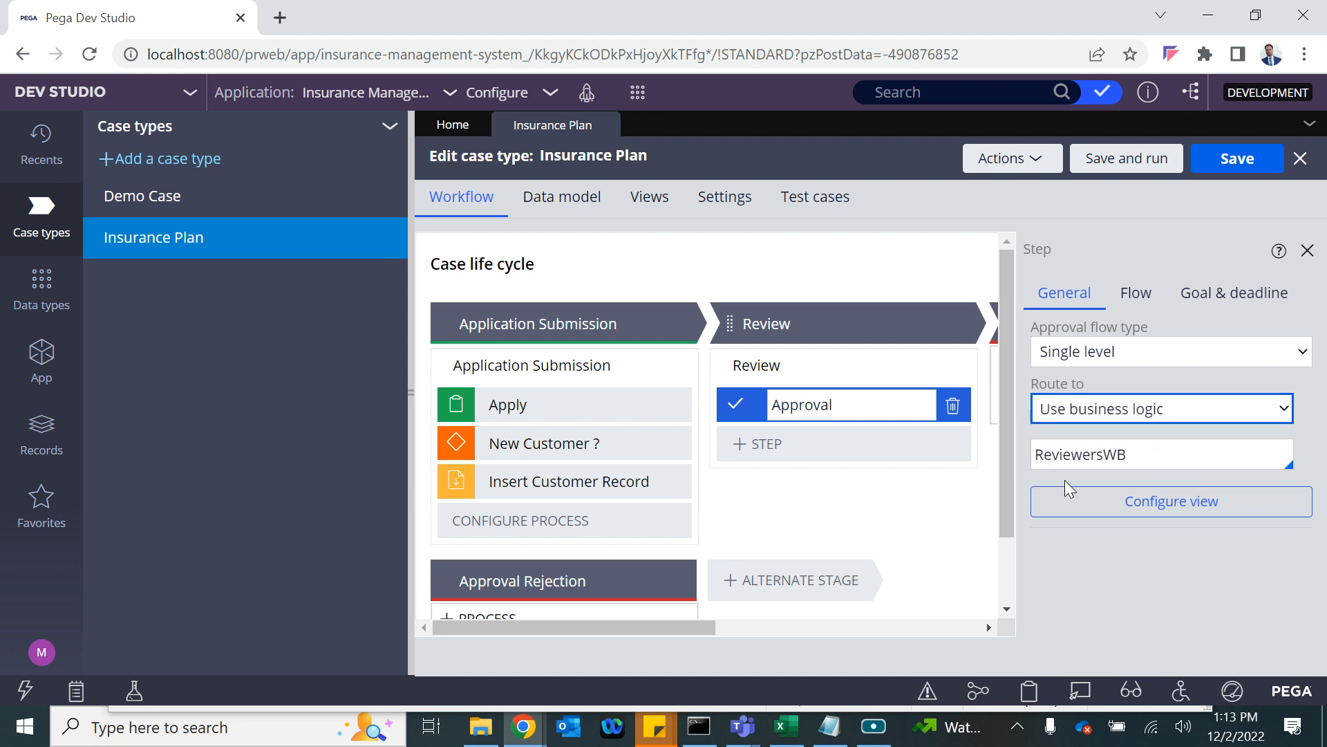
Inspect the approval view configuration twice and cancel it without changes.
{"action": "left_click", "coordinate": [1068, 493]}
{"action": "scroll", "coordinate": [1164, 276], "scroll_direction": "right", "scroll_amount": 3}
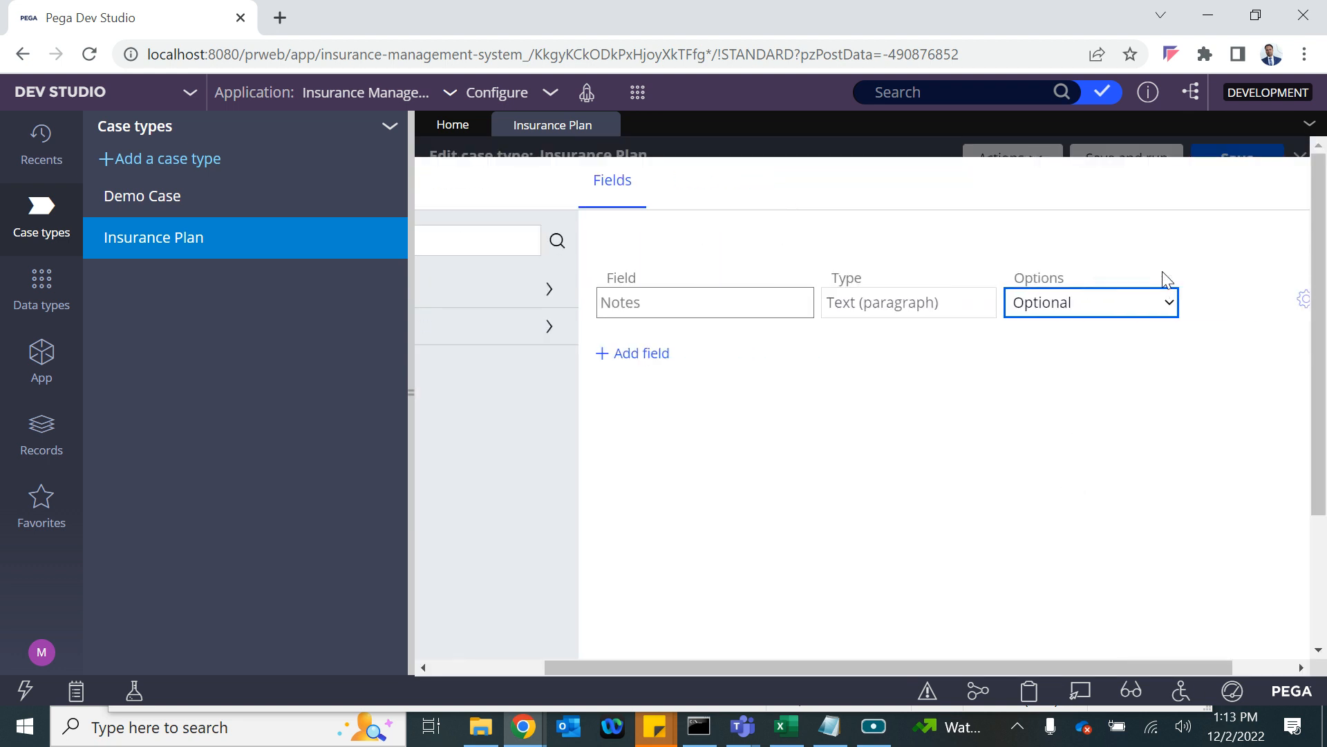
{"action": "left_click", "coordinate": [411, 390]}
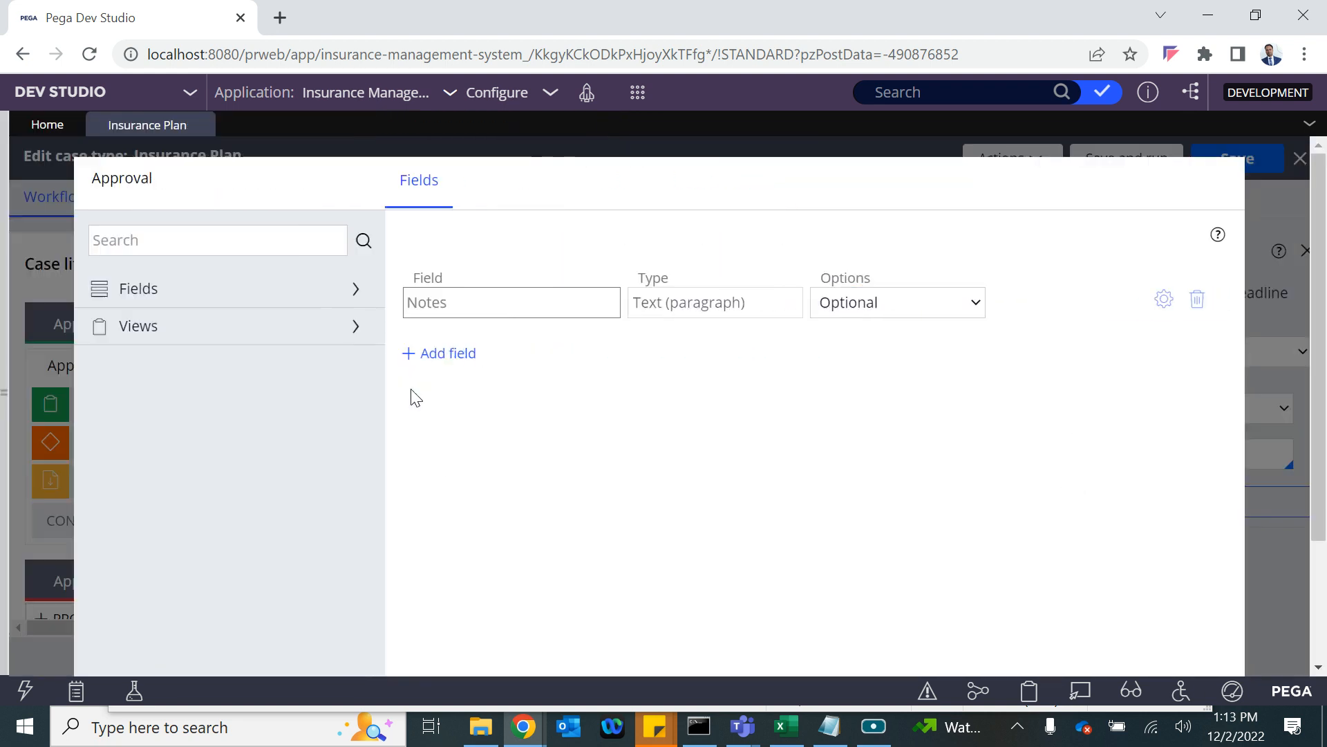
{"action": "scroll", "coordinate": [1096, 532], "scroll_direction": "down", "scroll_amount": 3}
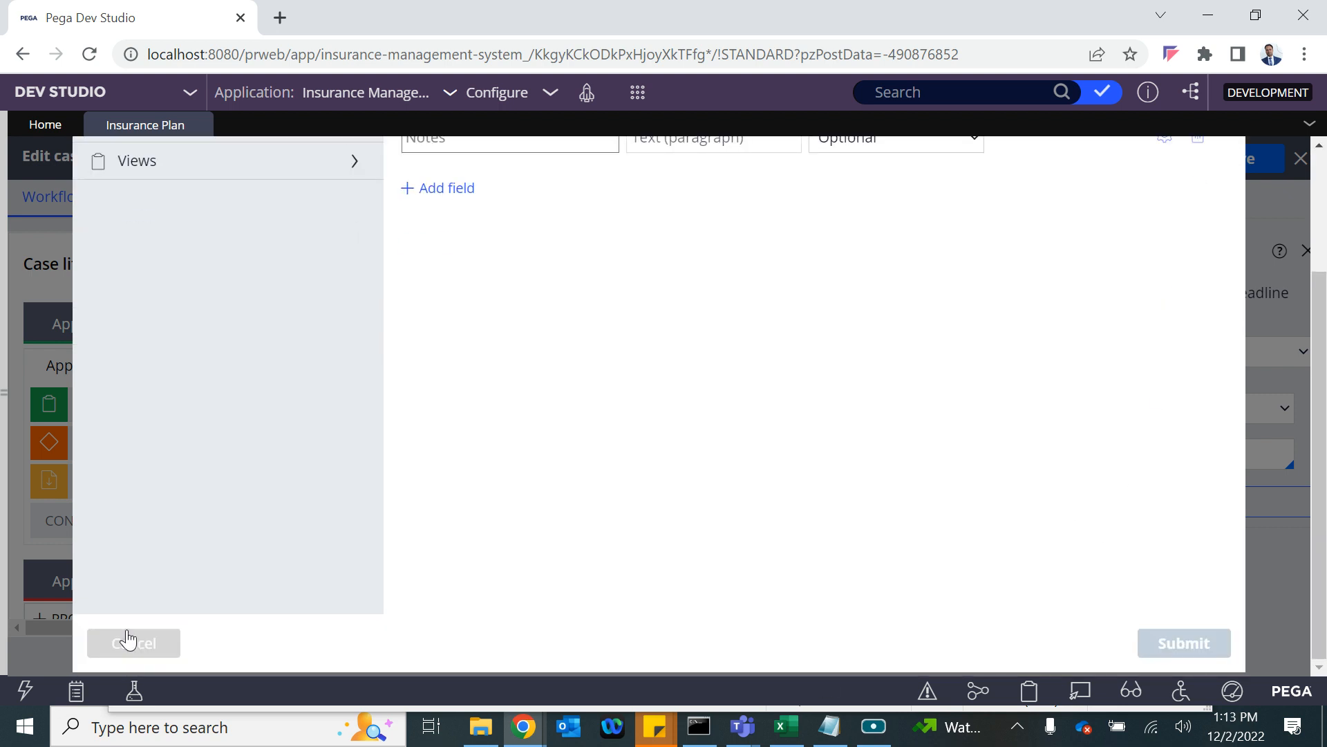
{"action": "left_click", "coordinate": [128, 640]}
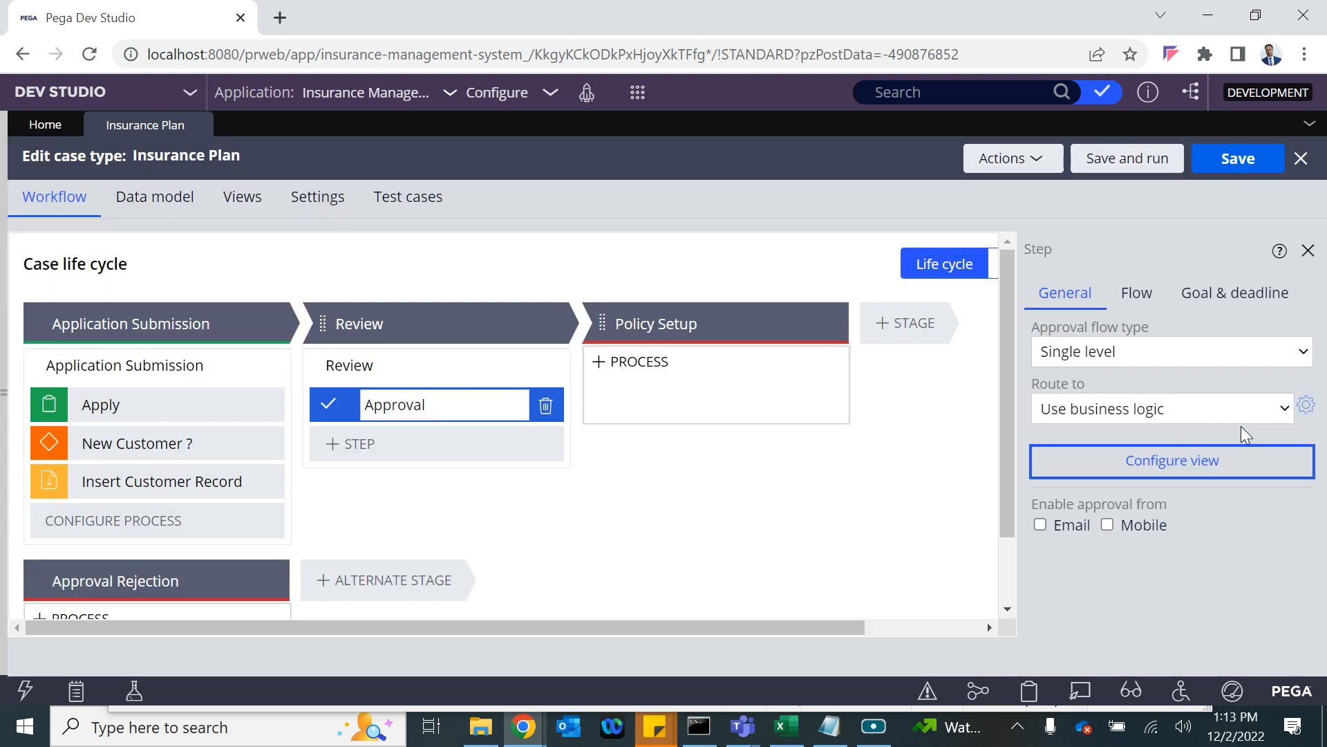
{"action": "left_click", "coordinate": [1172, 461]}
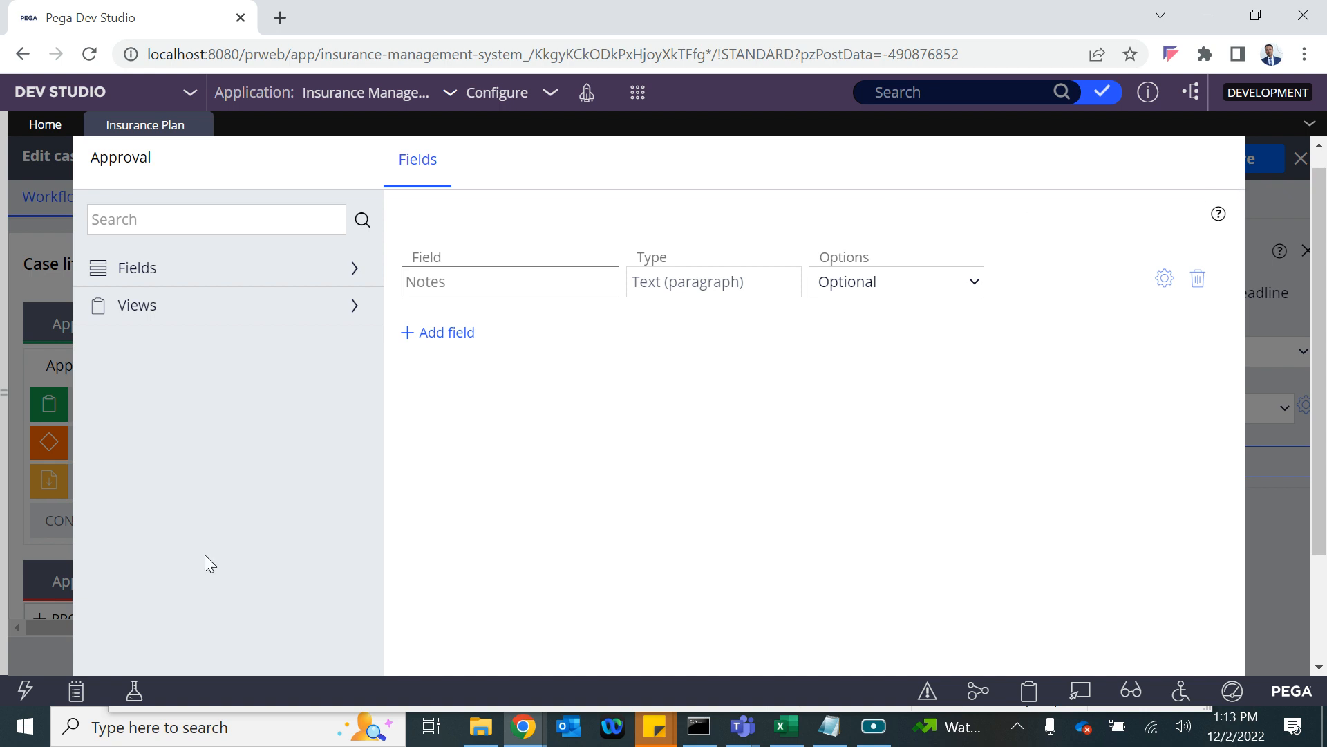
{"action": "scroll", "coordinate": [148, 543], "scroll_direction": "down", "scroll_amount": 3}
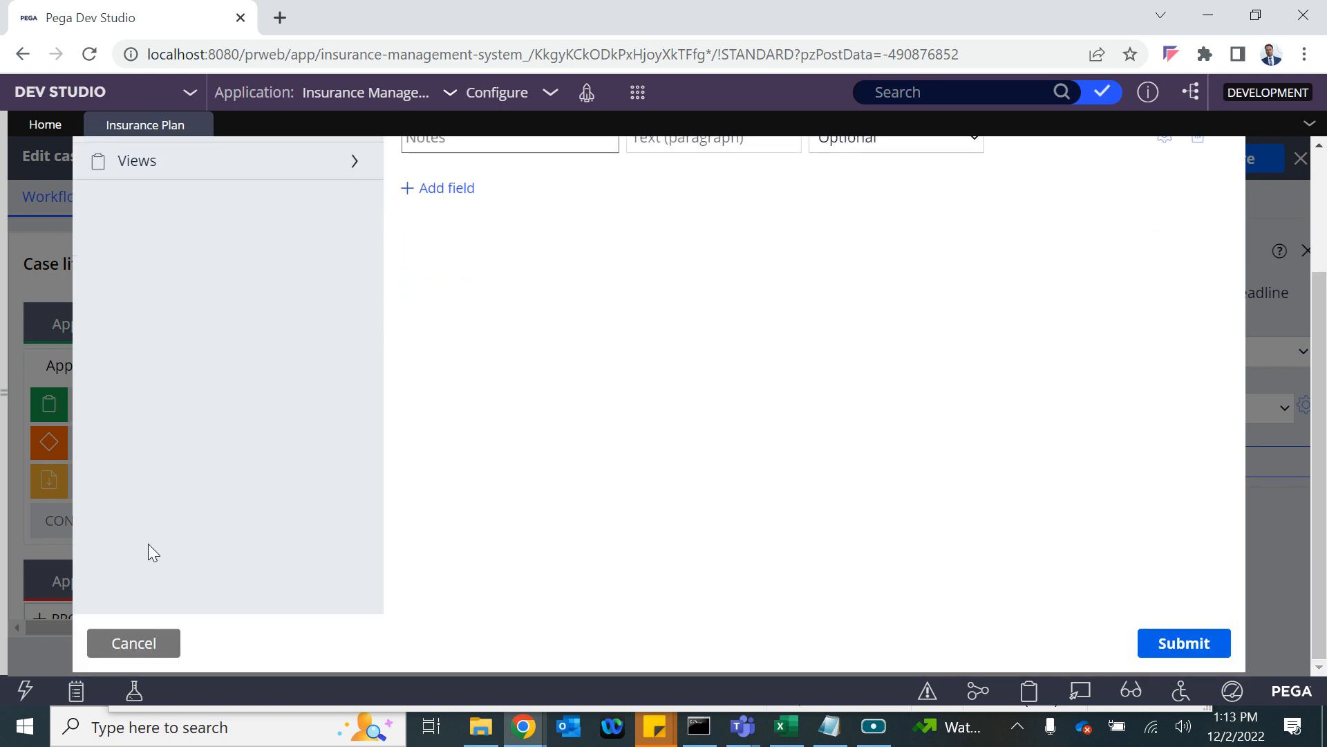
{"action": "left_click", "coordinate": [112, 660]}
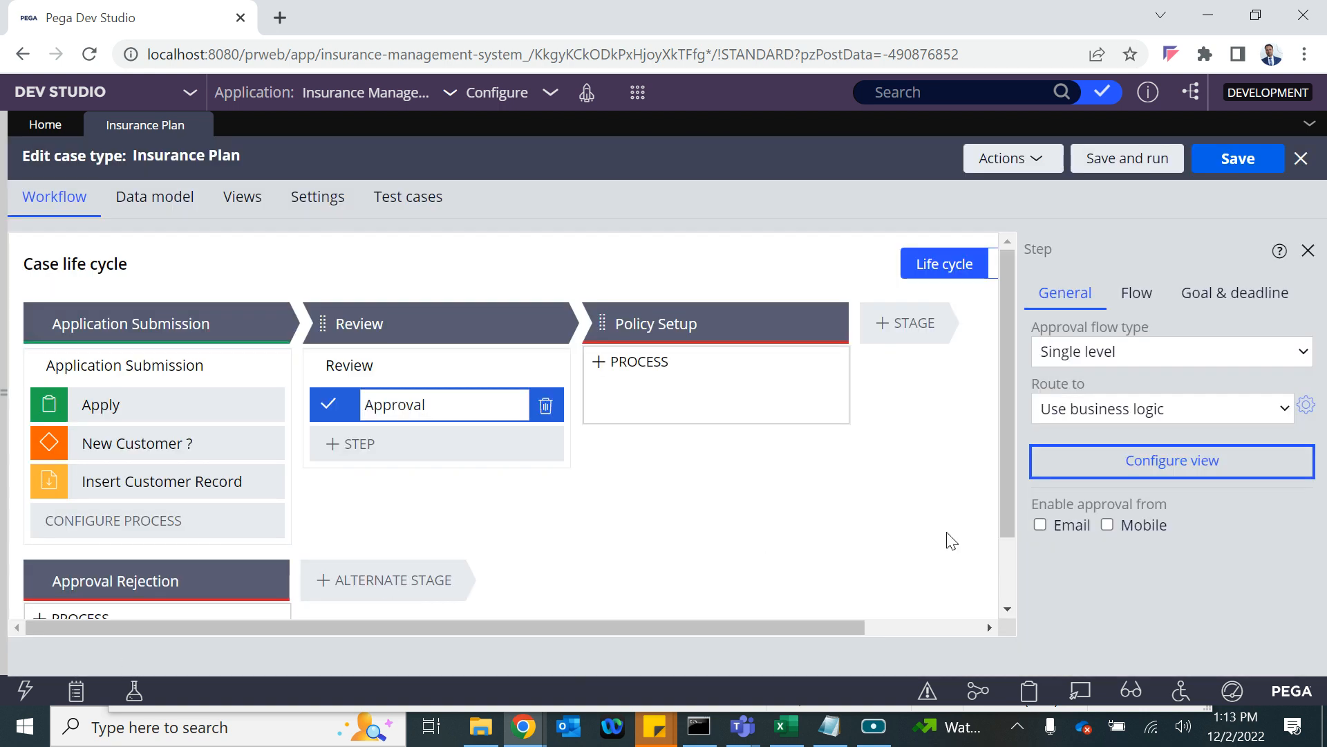
Preview the business logic routing conditions and cancel without changes.
{"action": "left_click", "coordinate": [1307, 407]}
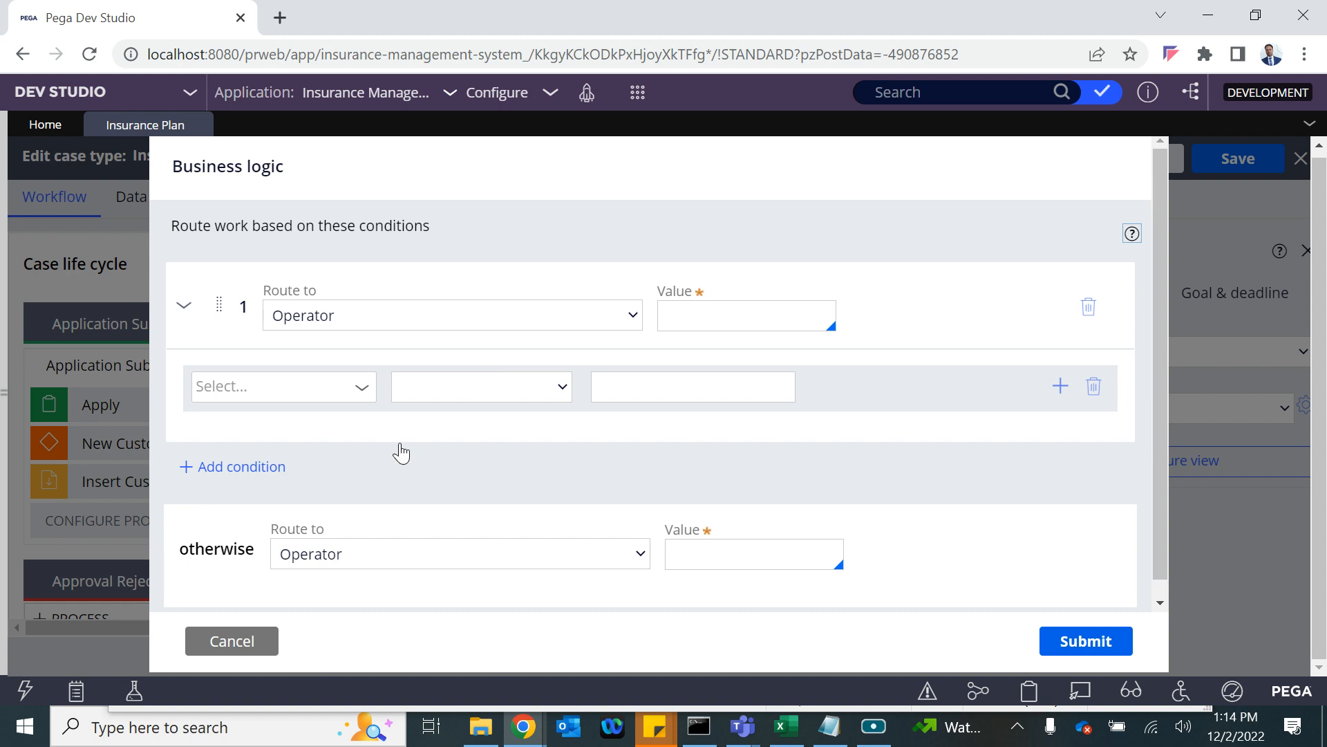
{"action": "left_click", "coordinate": [385, 314]}
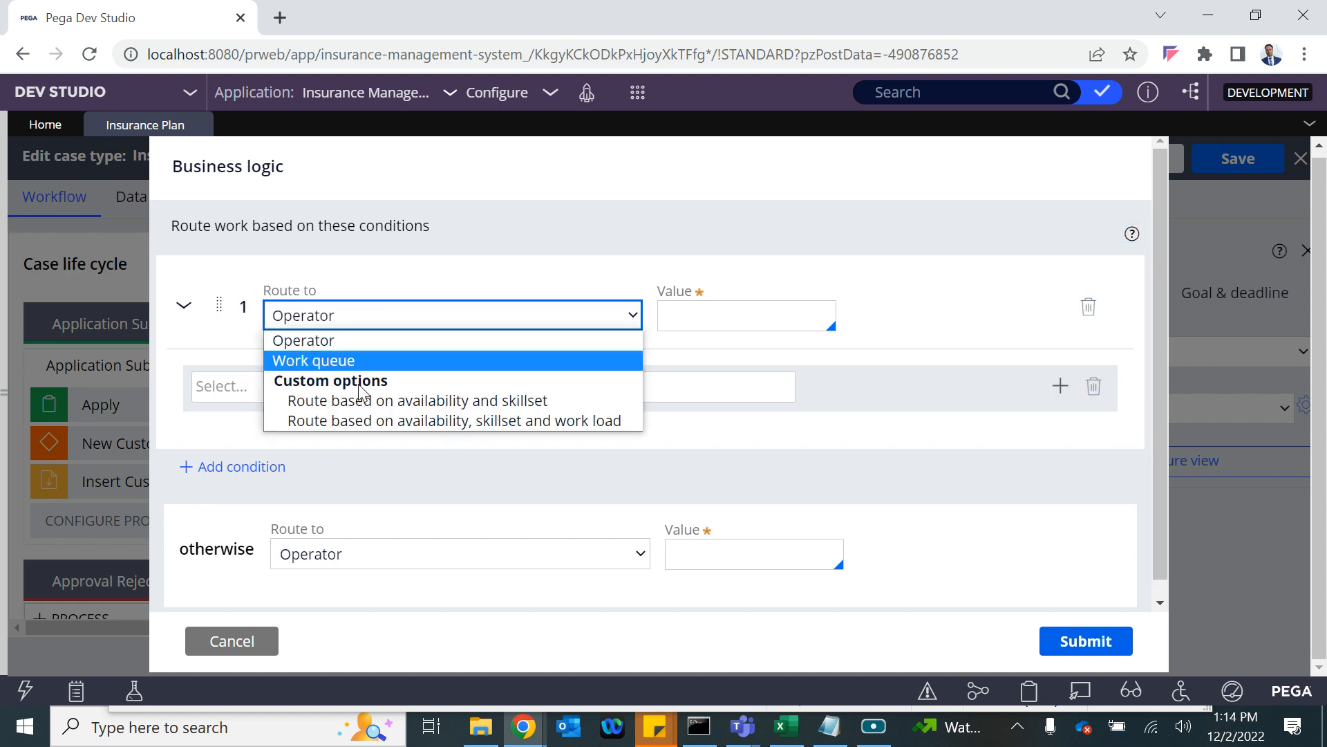
{"action": "left_click", "coordinate": [242, 645]}
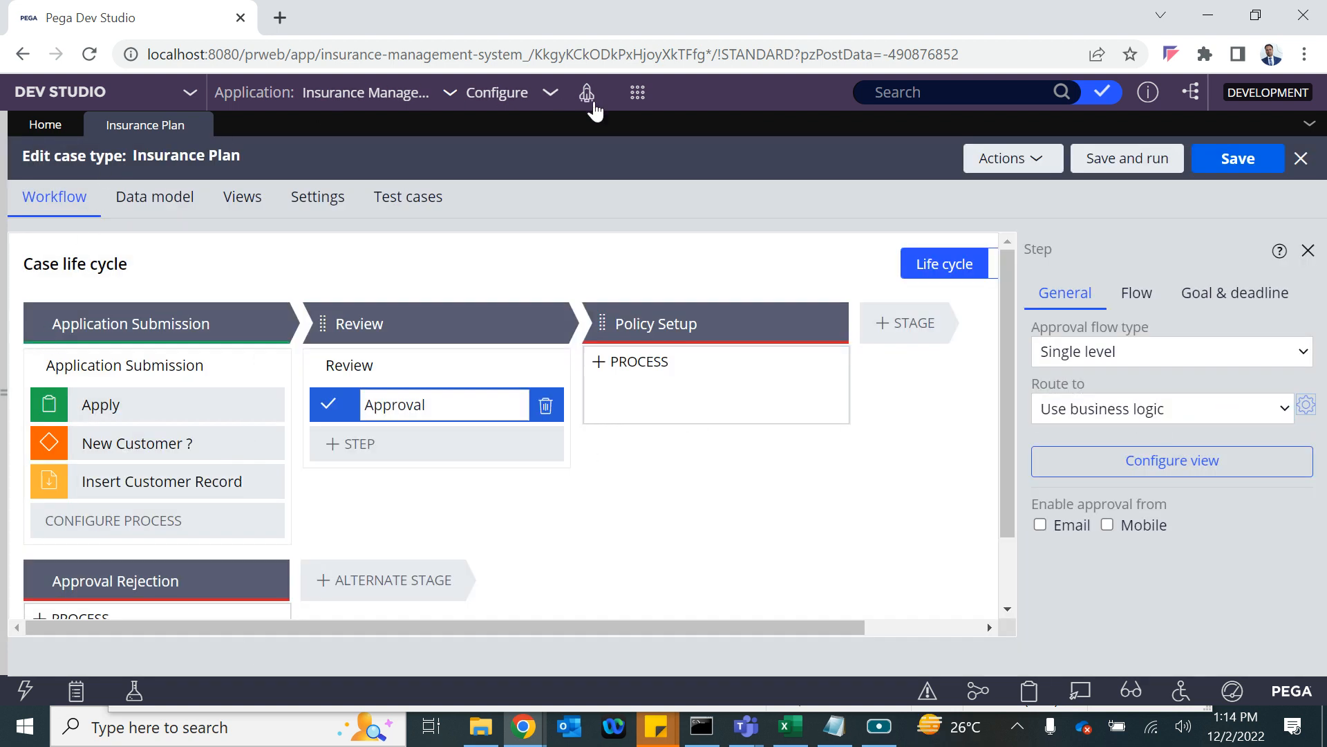
{"action": "left_click", "coordinate": [638, 92]}
Route condition 1 to Work queue with Operator otherwise, then discard the conditions.
{"action": "mouse_move", "coordinate": [823, 113]}
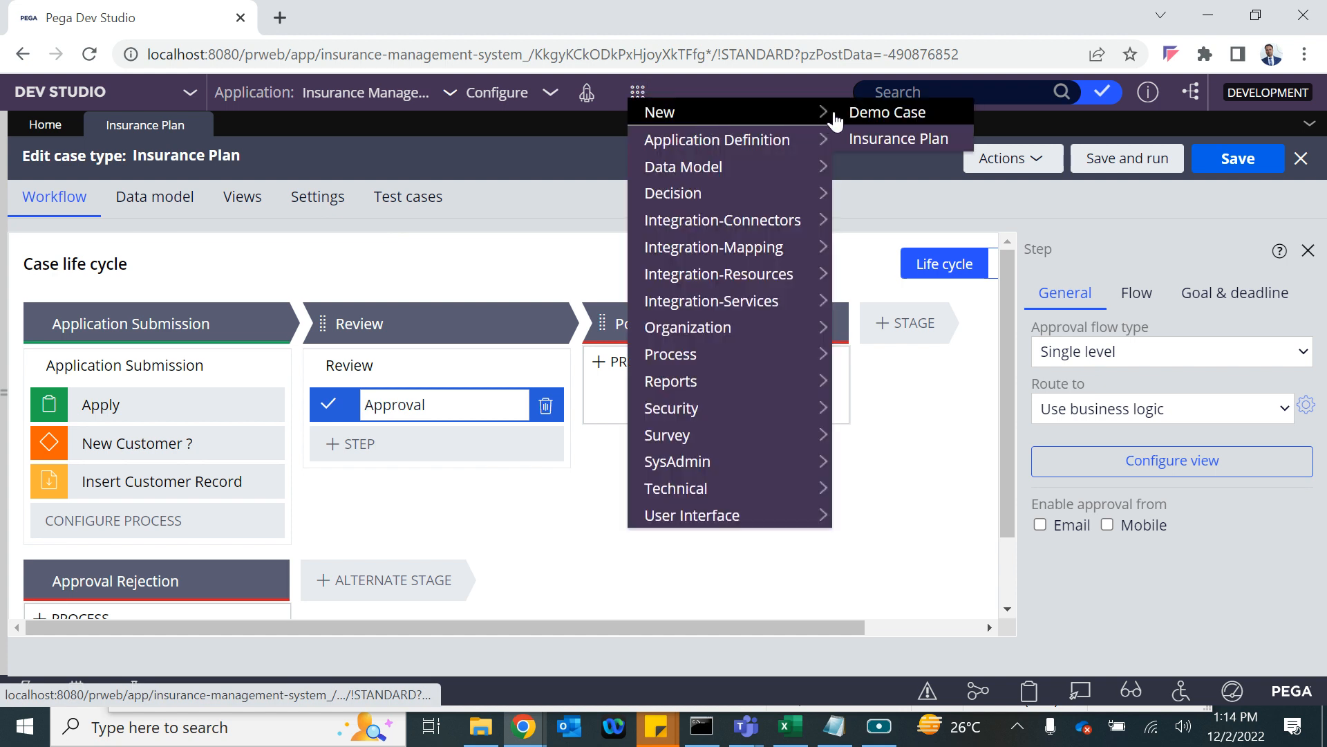
{"action": "left_click", "coordinate": [1308, 410]}
{"action": "left_click", "coordinate": [388, 330]}
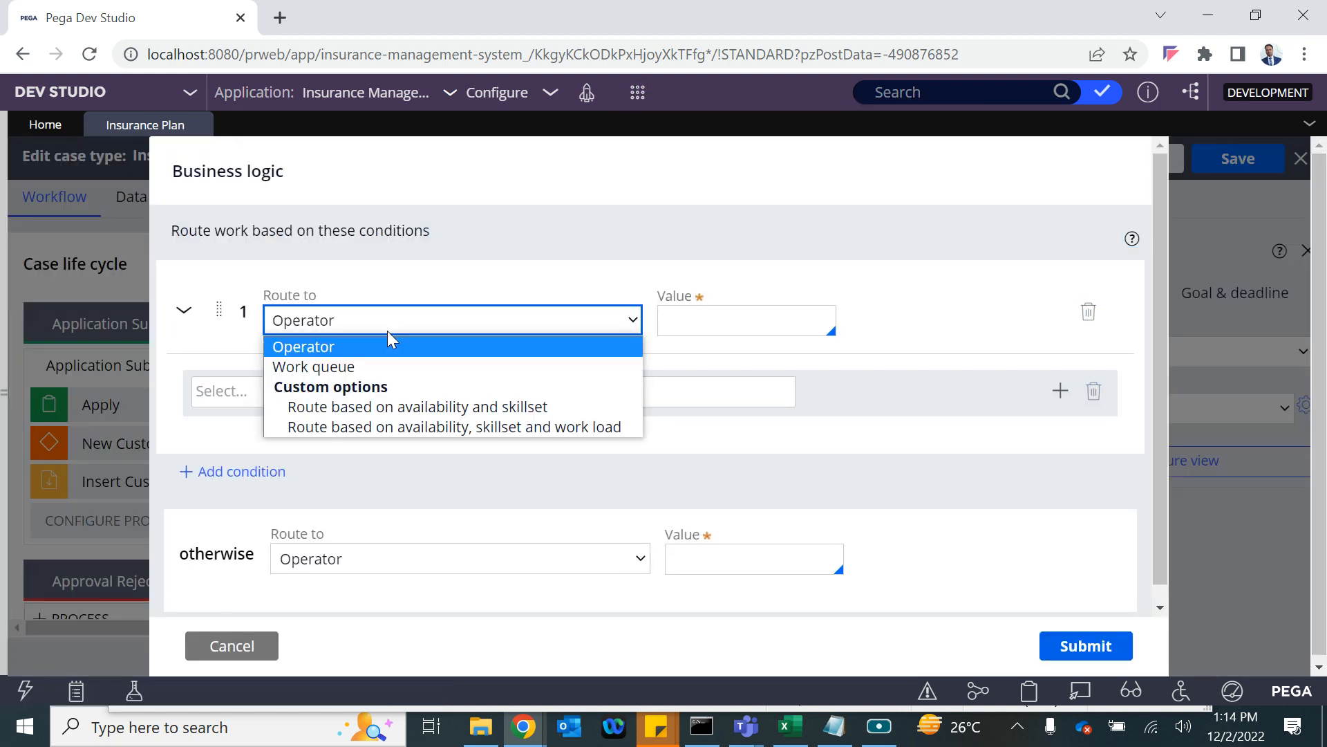
{"action": "left_click", "coordinate": [330, 366]}
{"action": "left_click", "coordinate": [337, 560]}
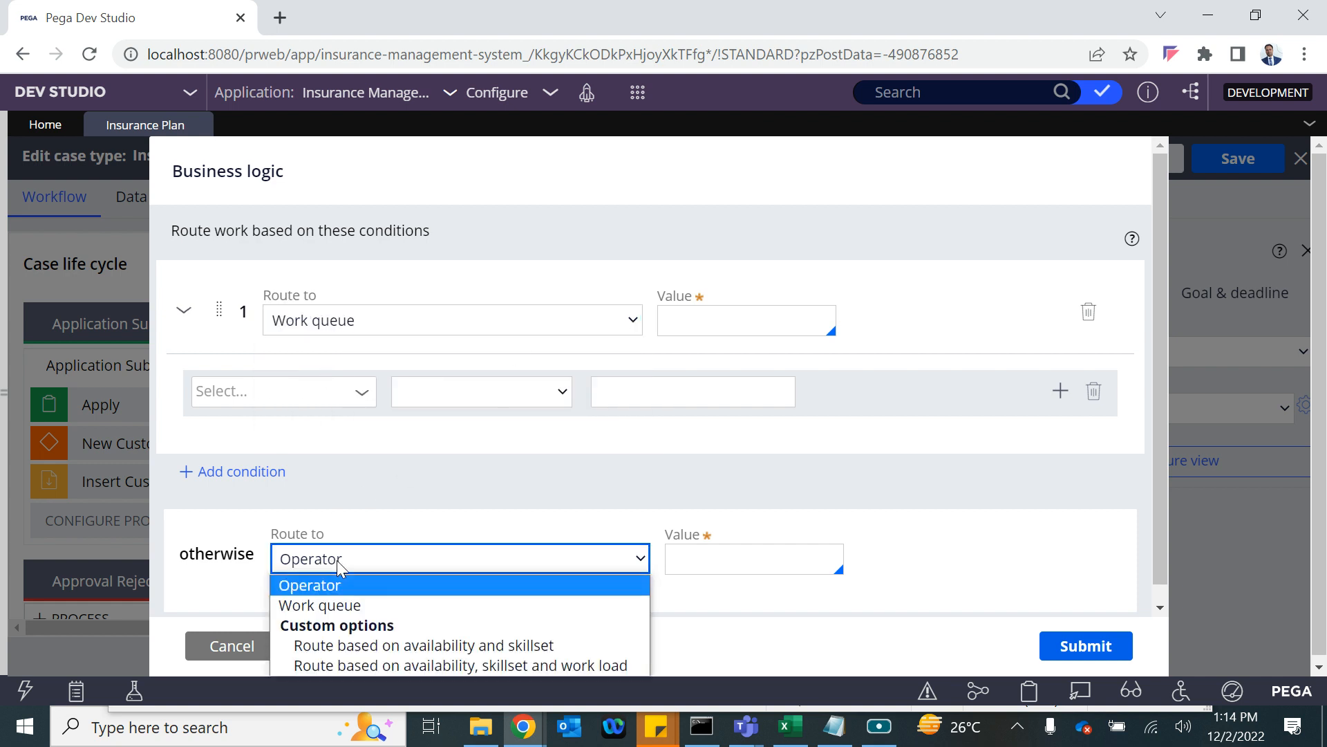
{"action": "left_click", "coordinate": [723, 565]}
{"action": "left_click", "coordinate": [725, 567]}
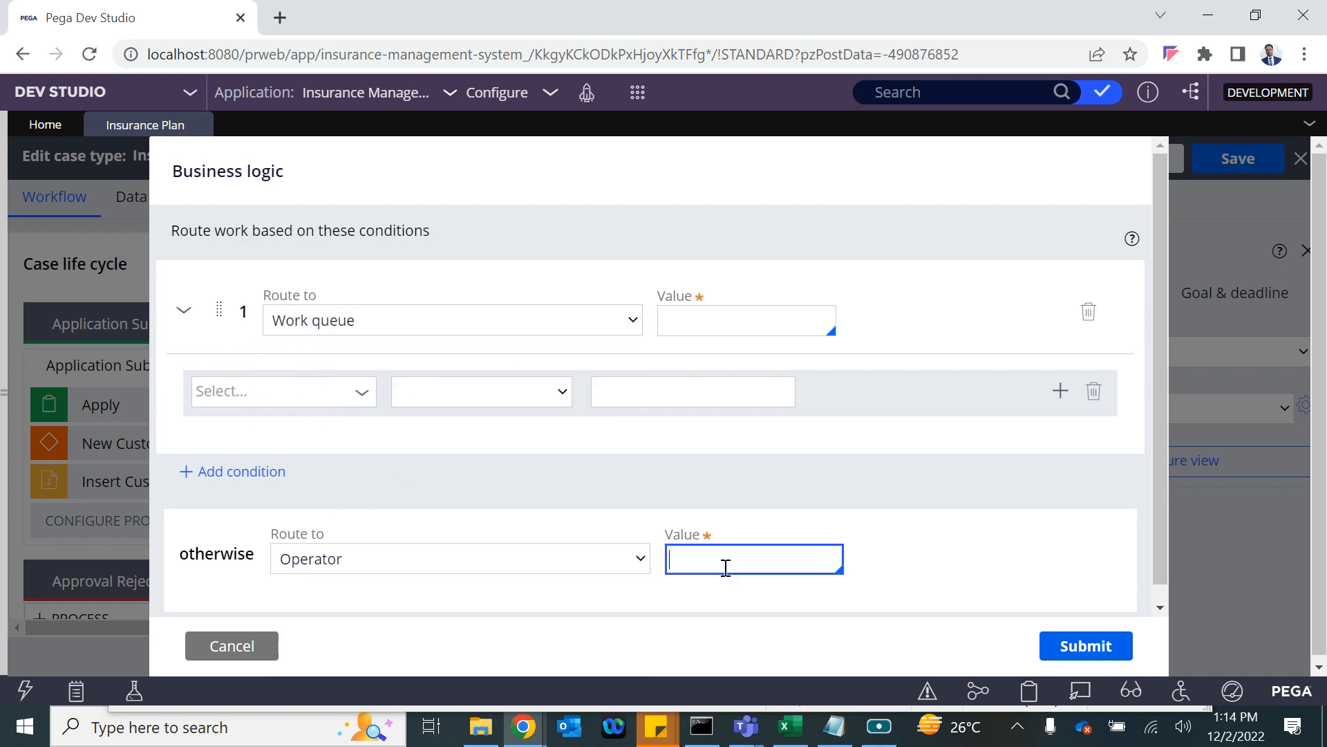
{"action": "scroll", "coordinate": [725, 567], "scroll_direction": "down", "scroll_amount": 1}
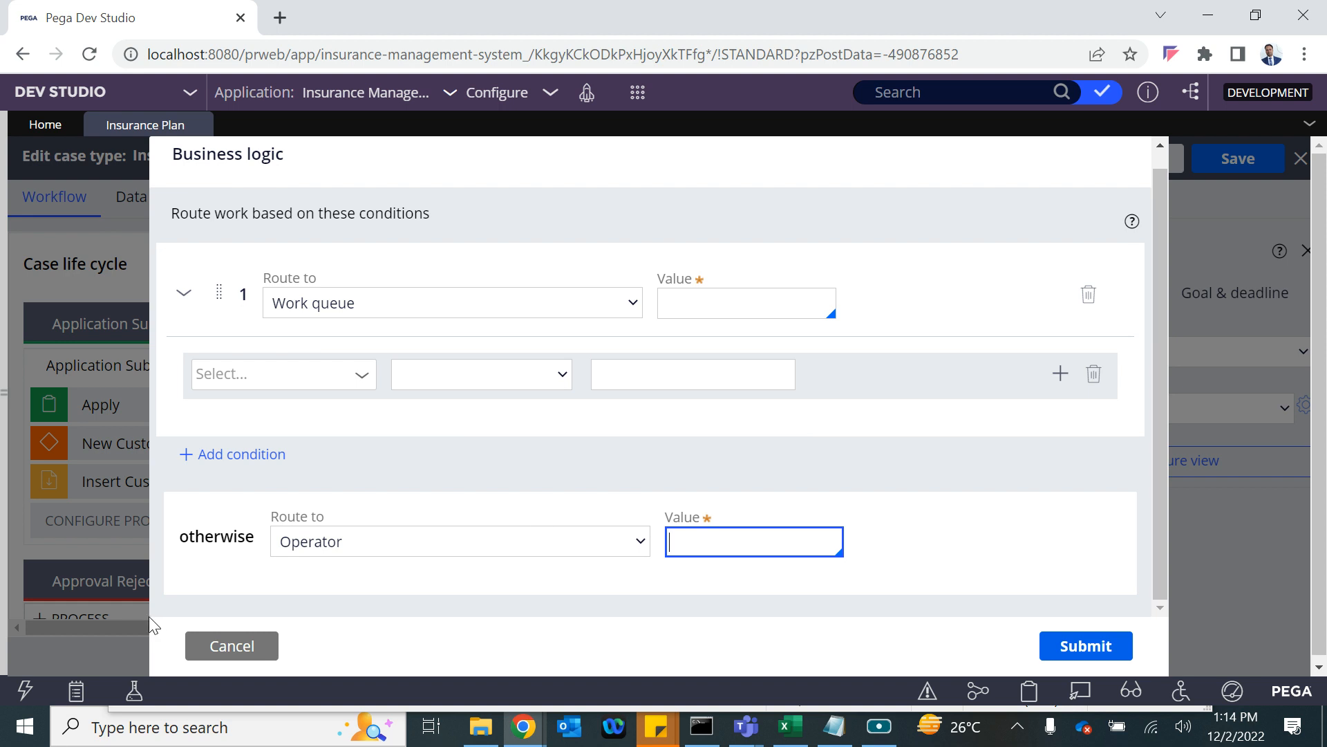
{"action": "left_click", "coordinate": [235, 644]}
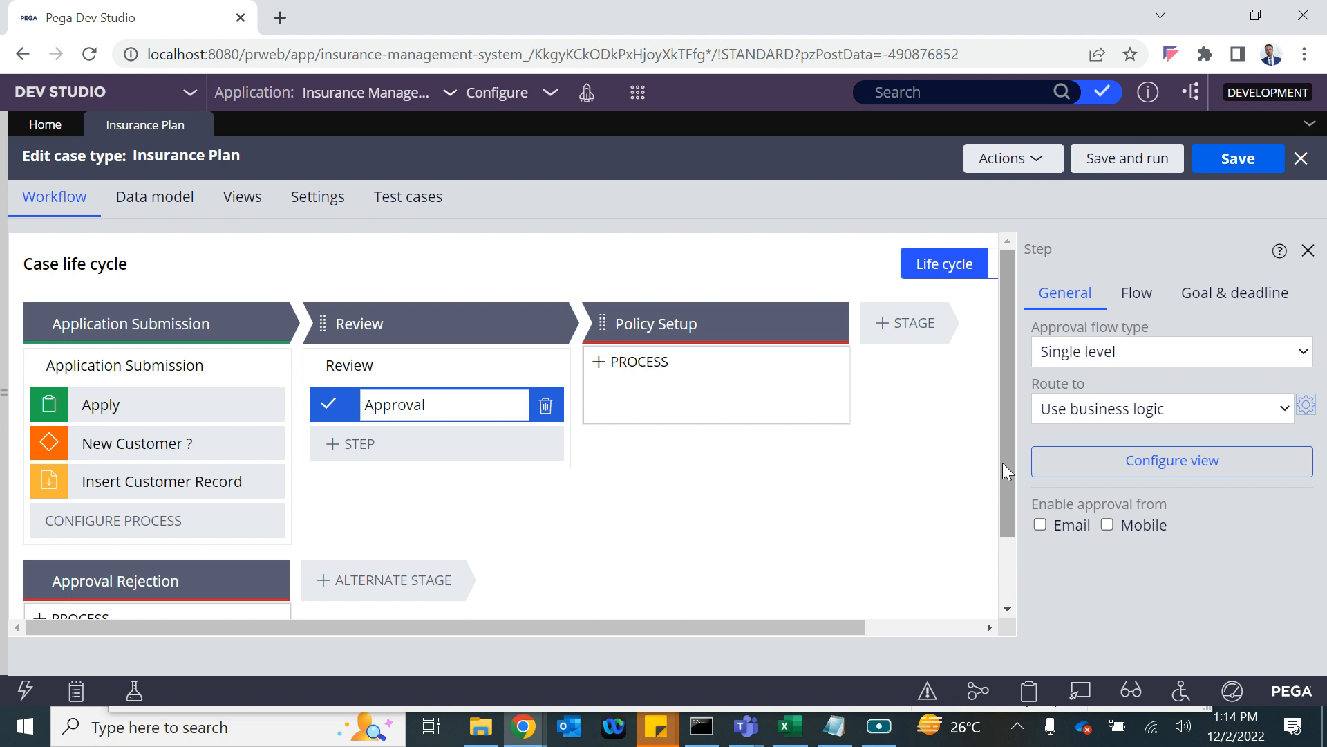
{"action": "left_click", "coordinate": [835, 726]}
Add an indented 'Multi level' sub-point under Cascading and start a new line.
{"action": "left_click", "coordinate": [377, 270]}
{"action": "left_click", "coordinate": [333, 299]}
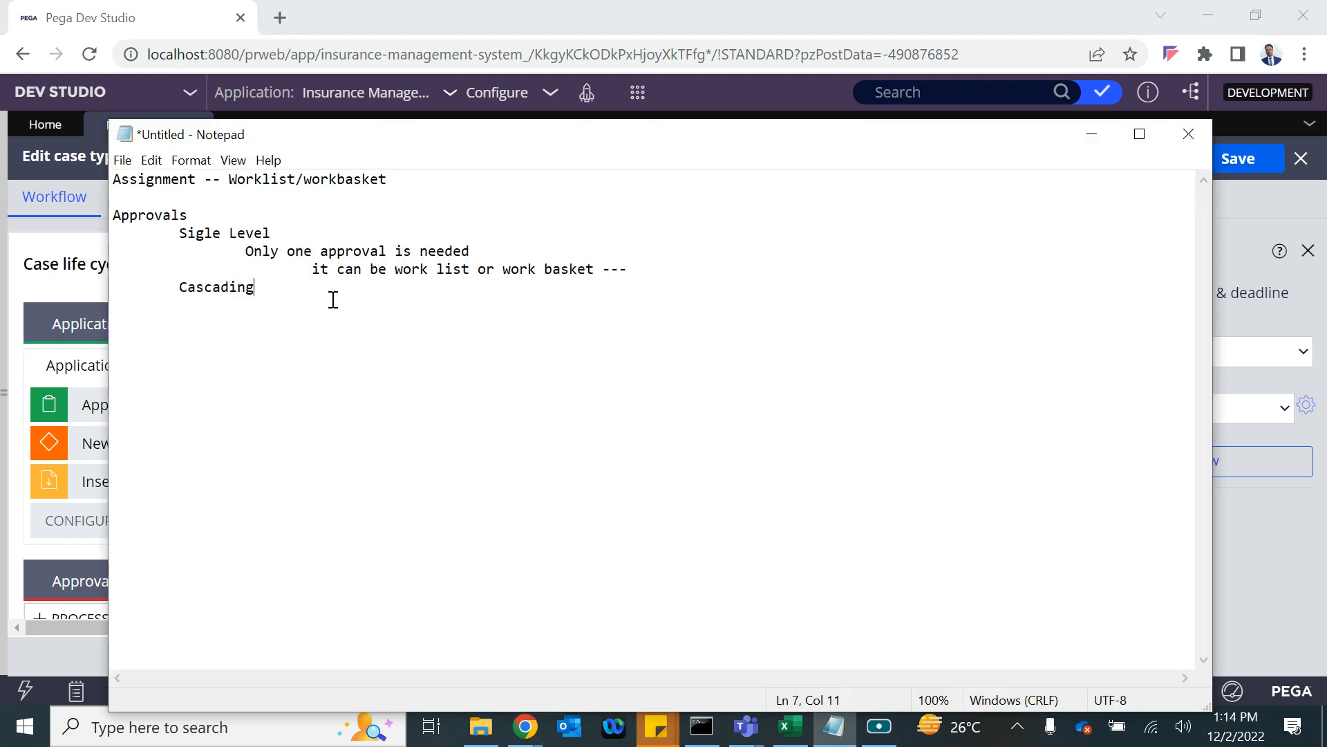
{"action": "key", "text": "Return"}
{"action": "key", "text": "Tab"}
{"action": "type", "text": "Mul"}
{"action": "type", "text": "level"}
{"action": "key", "text": "Return"}
Add the first loan tier 'Loan <=5000' with indented approver R1.
{"action": "left_click", "coordinate": [231, 303]}
{"action": "left_click", "coordinate": [388, 310]}
{"action": "key", "text": "Return"}
{"action": "key", "text": "Return"}
{"action": "key", "text": "Return"}
{"action": "type", "text": "Loan"}
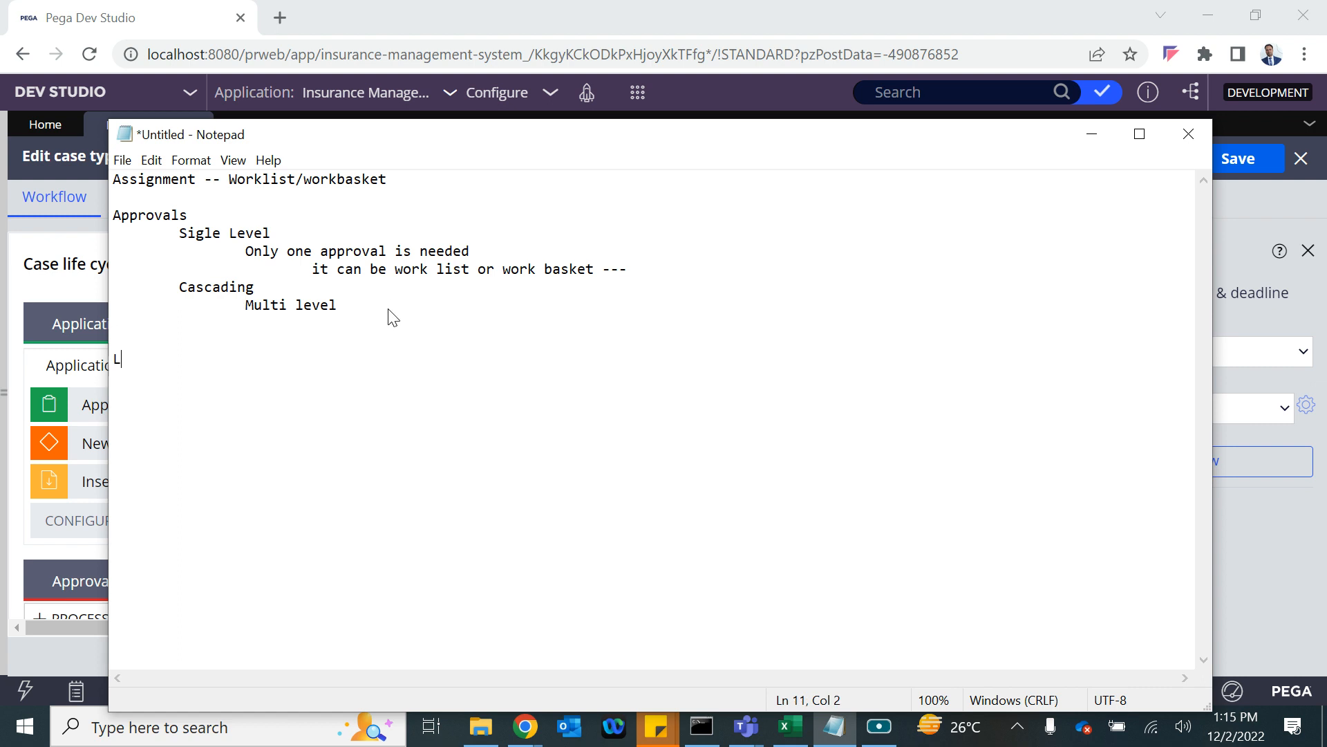
{"action": "key", "text": "Return"}
{"action": "key", "text": "Tab"}
{"action": "key", "text": "BackSpace"}
{"action": "key", "text": "BackSpace"}
{"action": "type", "text": "<=5000"}
{"action": "key", "text": "Return"}
{"action": "key", "text": "Tab"}
{"action": "type", "text": "Re"}
{"action": "key", "text": "BackSpace"}
{"action": "type", "text": "1"}
Add tiers 'Loan <10000' needing R1, R2 and '>10000' needing R1, R2, R3.
{"action": "key", "text": "Return"}
{"action": "type", "text": "Loan"}
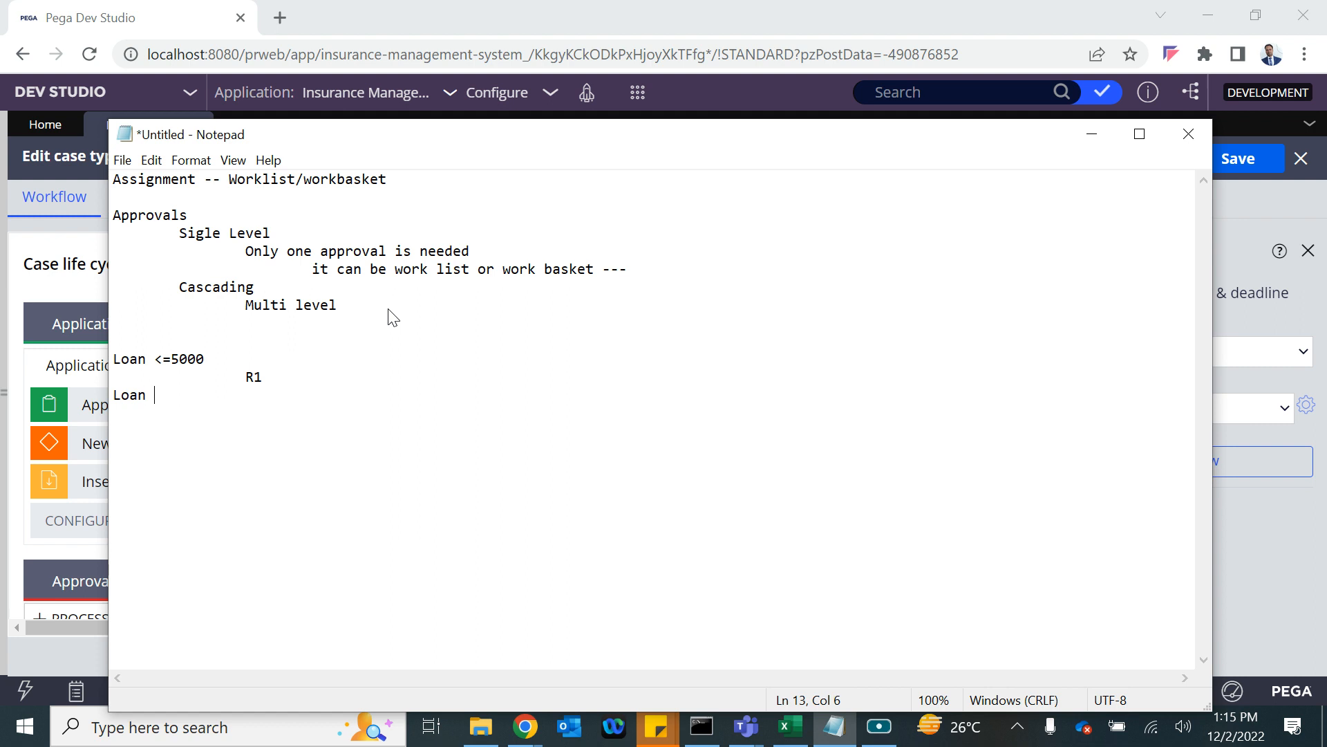
{"action": "type", "text": " 1000"}
{"action": "key", "text": "BackSpace"}
{"action": "key", "text": "BackSpace"}
{"action": "key", "text": "BackSpace"}
{"action": "key", "text": "BackSpace"}
{"action": "type", "text": "<10000"}
{"action": "type", "text": "     R2"}
{"action": "key", "text": "BackSpace"}
{"action": "key", "text": "BackSpace"}
{"action": "type", "text": "R1, R2"}
{"action": "key", "text": "Return"}
{"action": "key", "text": "Return"}
{"action": "type", "text": ">1000"}
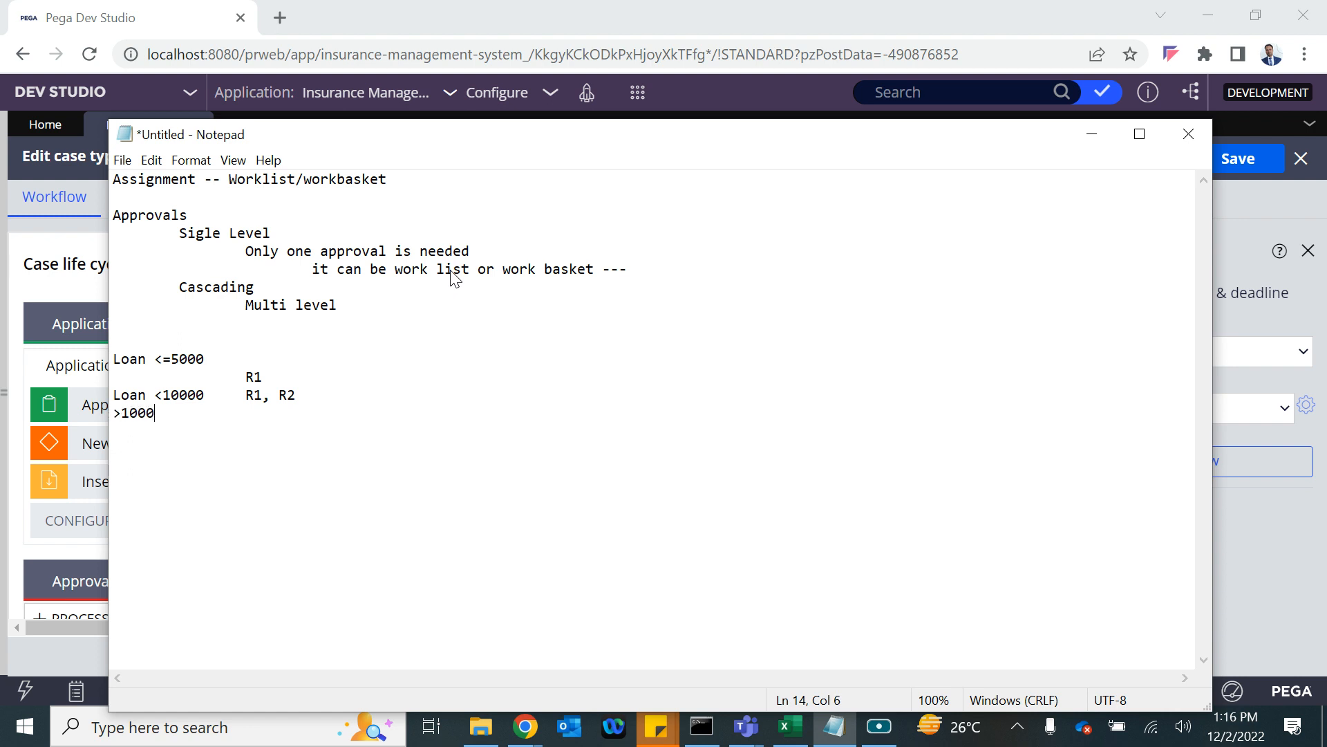
{"action": "type", "text": "0    "}
{"action": "type", "text": "      R2"}
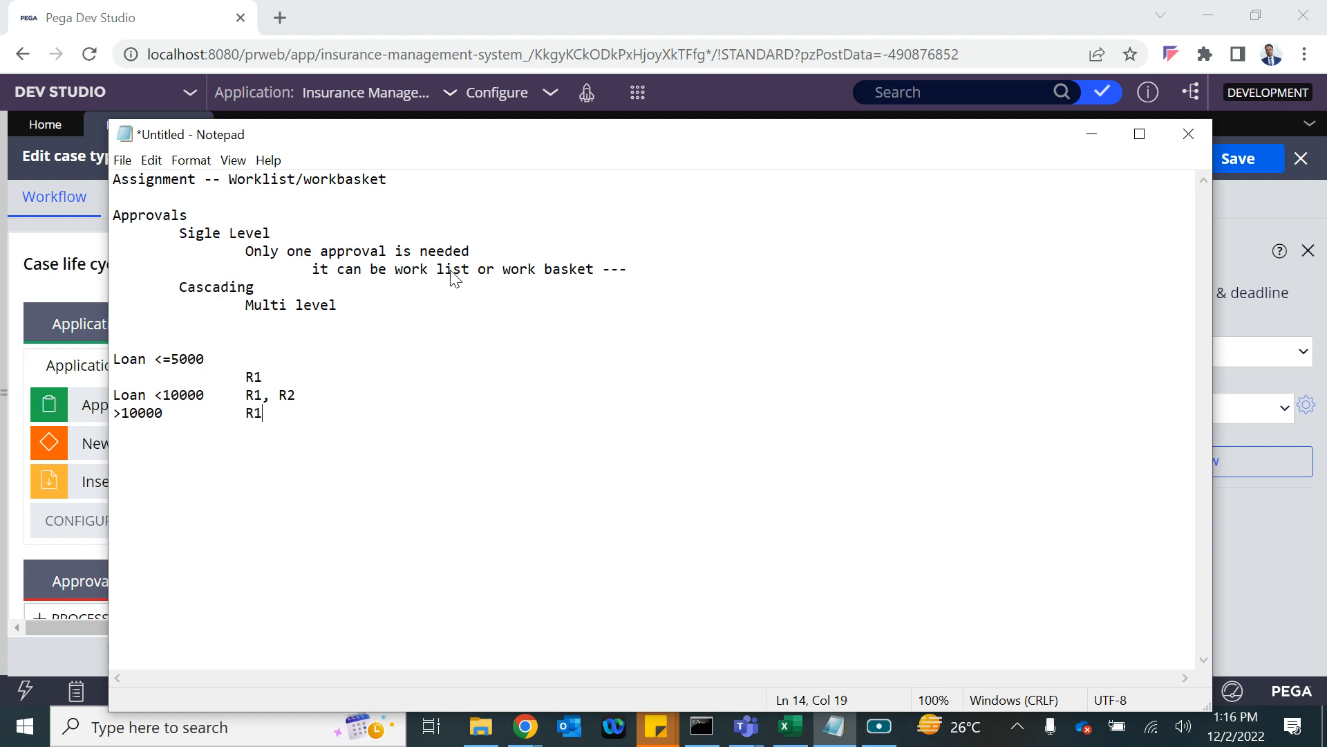
{"action": "key", "text": "BackSpace"}
{"action": "key", "text": "BackSpace"}
{"action": "type", "text": "1, R2, R3"}
Start the Employee example with 'Claim < 1000' approved by Manager.
{"action": "key", "text": "Return"}
{"action": "key", "text": "Return"}
{"action": "key", "text": "Return"}
{"action": "type", "text": "Emplo"}
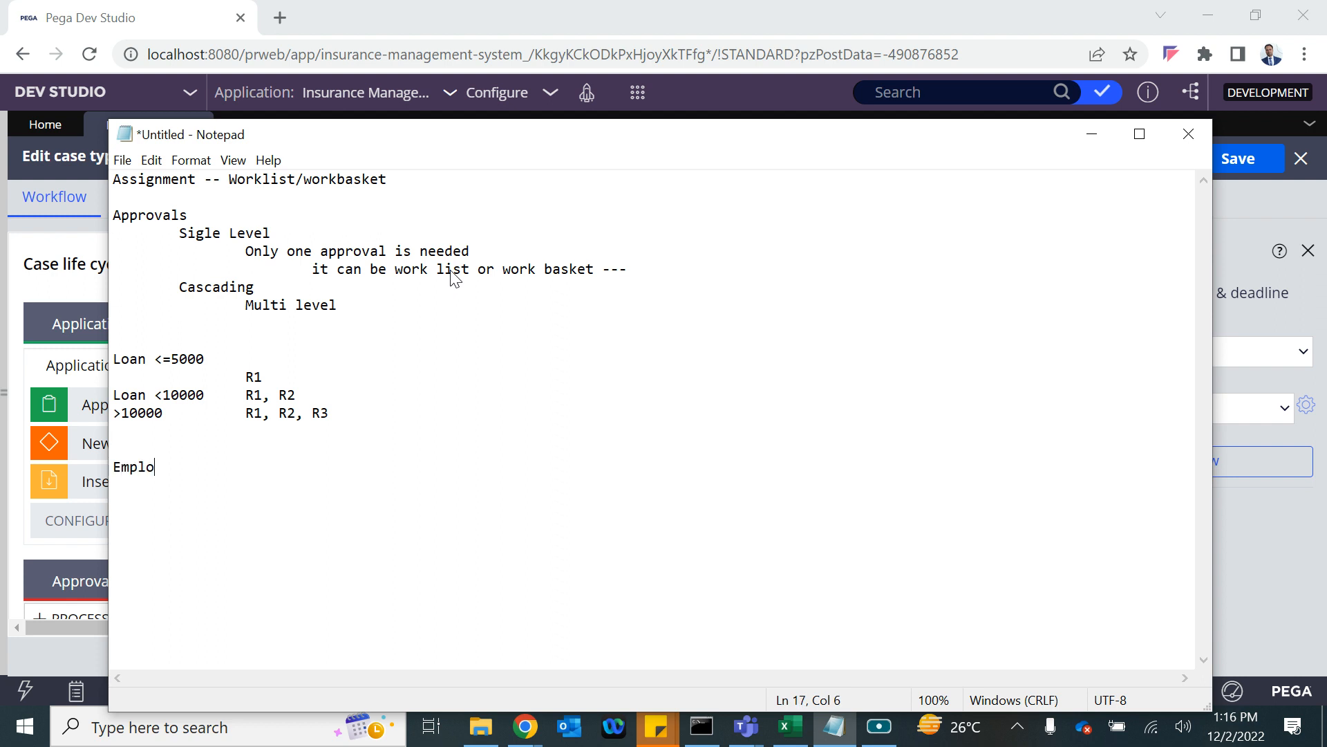
{"action": "type", "text": "yee"}
{"action": "key", "text": "Return"}
{"action": "type", "text": "Claim "}
{"action": "type", "text": ">"}
{"action": "key", "text": "BackSpace"}
{"action": "key", "text": "BackSpace"}
{"action": "type", "text": "< 1000"}
{"action": "key", "text": "Return"}
{"action": "key", "text": "Tab"}
{"action": "key", "text": "Tab"}
{"action": "type", "text": "Managed"}
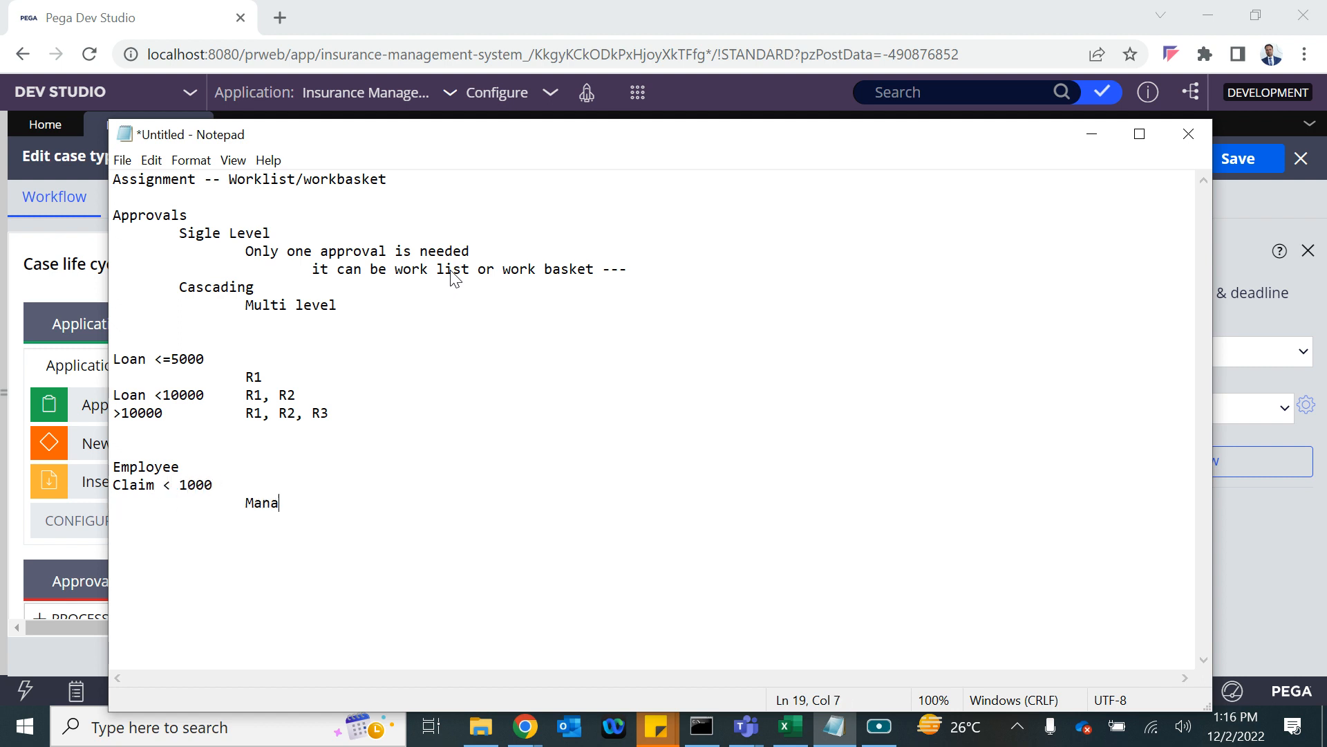
{"action": "key", "text": "BackSpace"}
{"action": "type", "text": "r"}
{"action": "key", "text": "Return"}
Add the '<5000' tier needing Manager and Manager's manager, then begin the '>5000' tier.
{"action": "type", "text": "<5000"}
{"action": "key", "text": "Tab"}
{"action": "key", "text": "Return"}
{"action": "key", "text": "Tab"}
{"action": "type", "text": "Maj"}
{"action": "key", "text": "BackSpace"}
{"action": "key", "text": "BackSpace"}
{"action": "type", "text": "anager"}
{"action": "key", "text": "Return"}
{"action": "key", "text": "Tab"}
{"action": "type", "text": "Manage"}
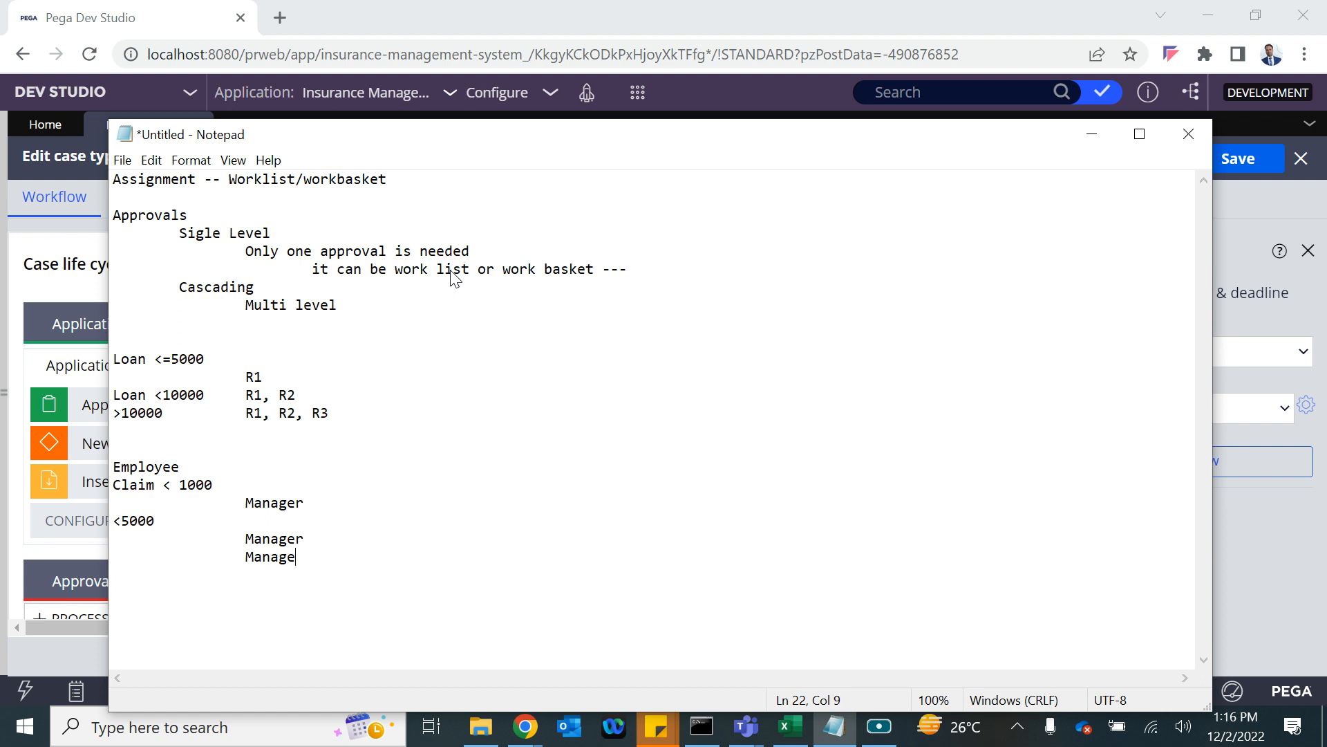
{"action": "type", "text": "r's man"}
{"action": "type", "text": "ger"}
{"action": "key", "text": "BackSpace"}
{"action": "key", "text": "BackSpace"}
{"action": "key", "text": "BackSpace"}
{"action": "key", "text": "BackSpace"}
{"action": "type", "text": "ager"}
{"action": "key", "text": "Return"}
{"action": "key", "text": "Return"}
{"action": "type", "text": ">5000"}
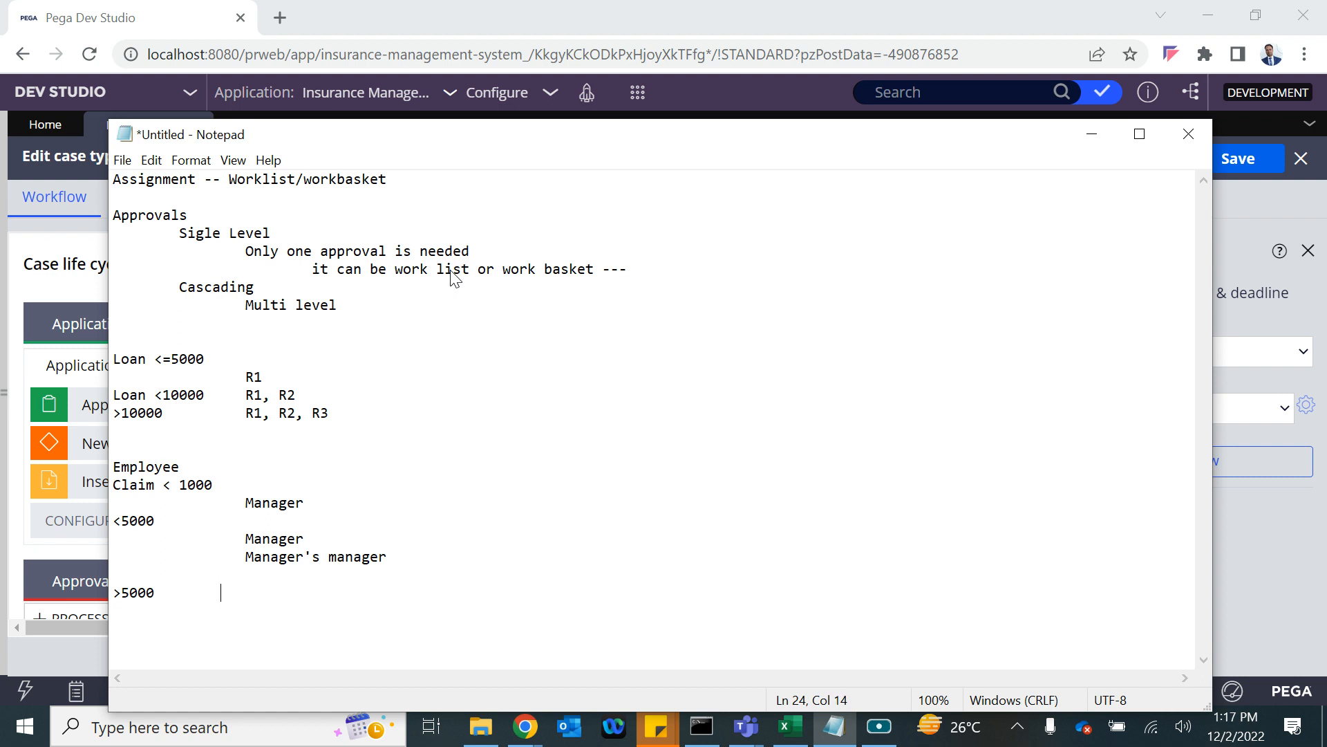
Give '>5000' the approvers Manager, Manager's manager and Manager's manager's manager via copy-paste.
{"action": "left_click_drag", "start_coordinate": [247, 539], "coordinate": [379, 573]}
{"action": "key", "text": "ctrl+c"}
{"action": "left_click", "coordinate": [290, 590]}
{"action": "key", "text": "ctrl+v"}
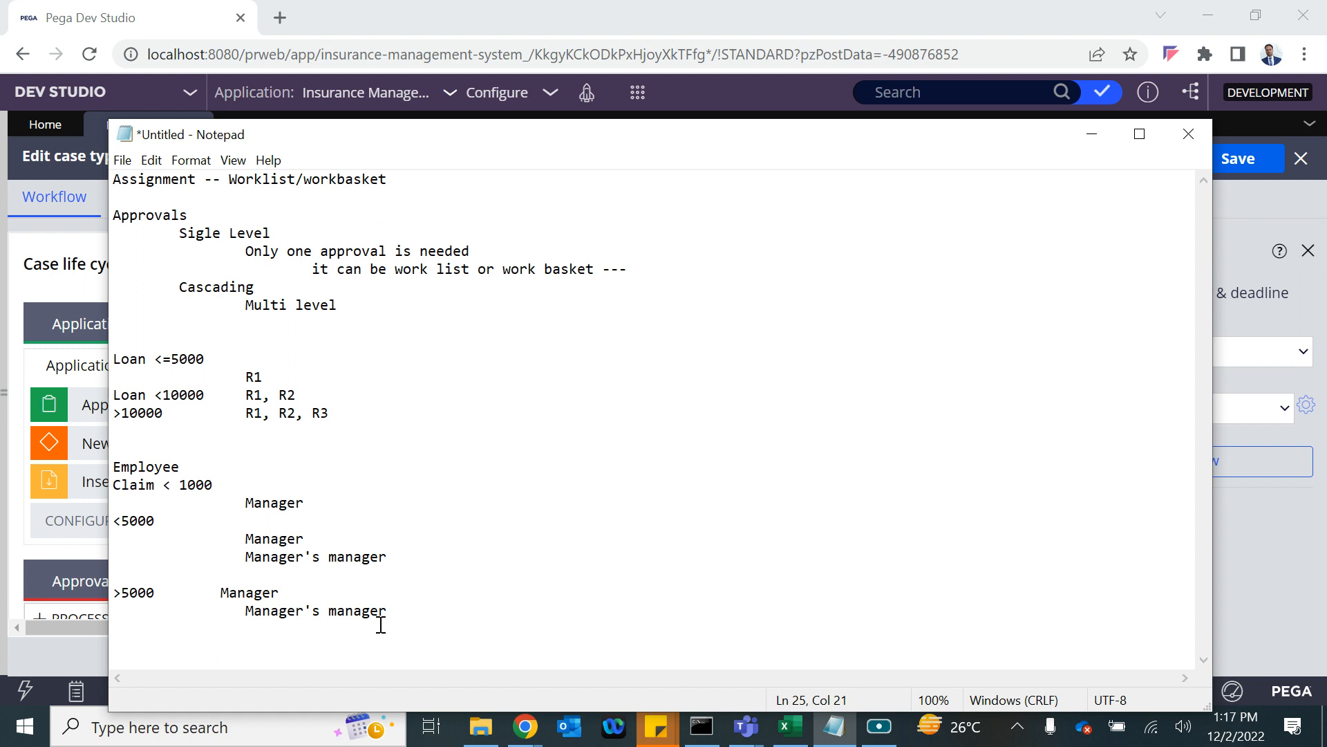
{"action": "left_click", "coordinate": [222, 593]}
{"action": "key", "text": "Tab"}
{"action": "left_click", "coordinate": [400, 612]}
{"action": "key", "text": "Return"}
{"action": "key", "text": "Tab"}
{"action": "key", "text": "Tab"}
{"action": "left_click_drag", "start_coordinate": [247, 612], "coordinate": [384, 611]}
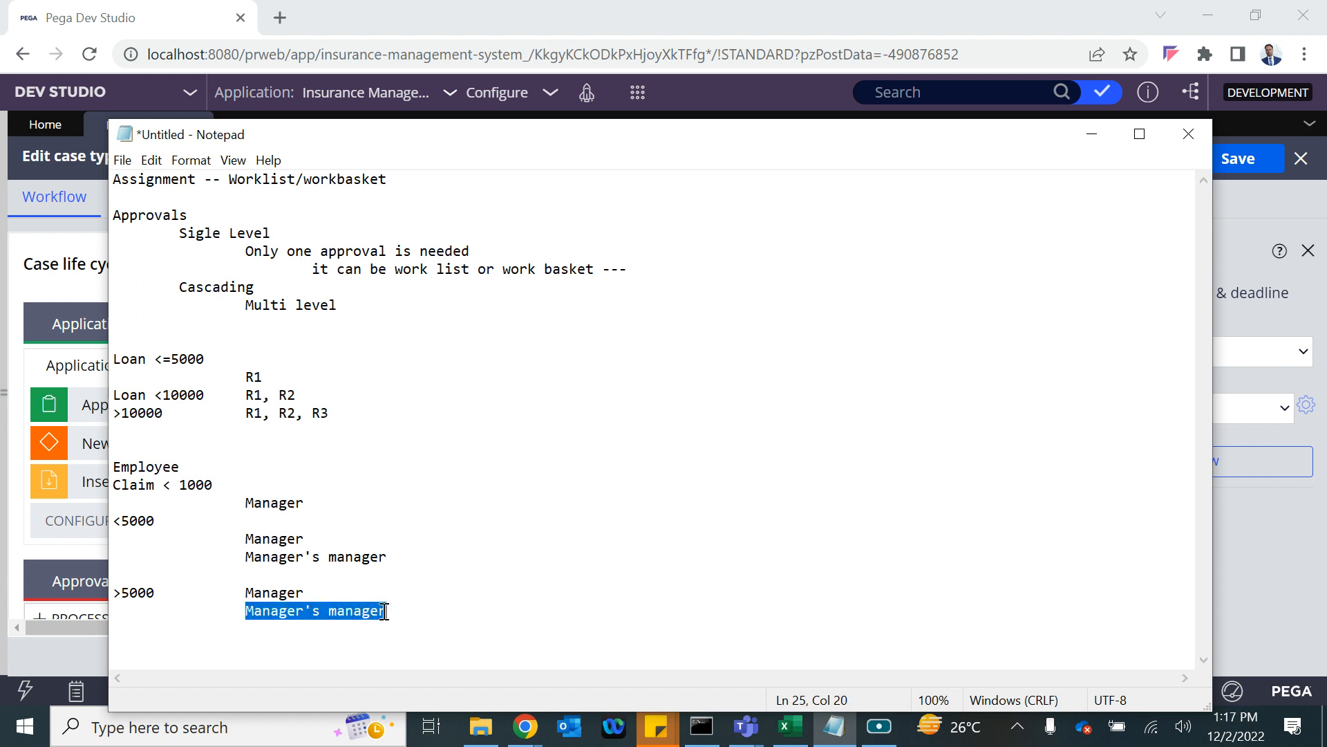
{"action": "left_click", "coordinate": [282, 649]}
{"action": "key", "text": "Tab"}
{"action": "left_click", "coordinate": [271, 629]}
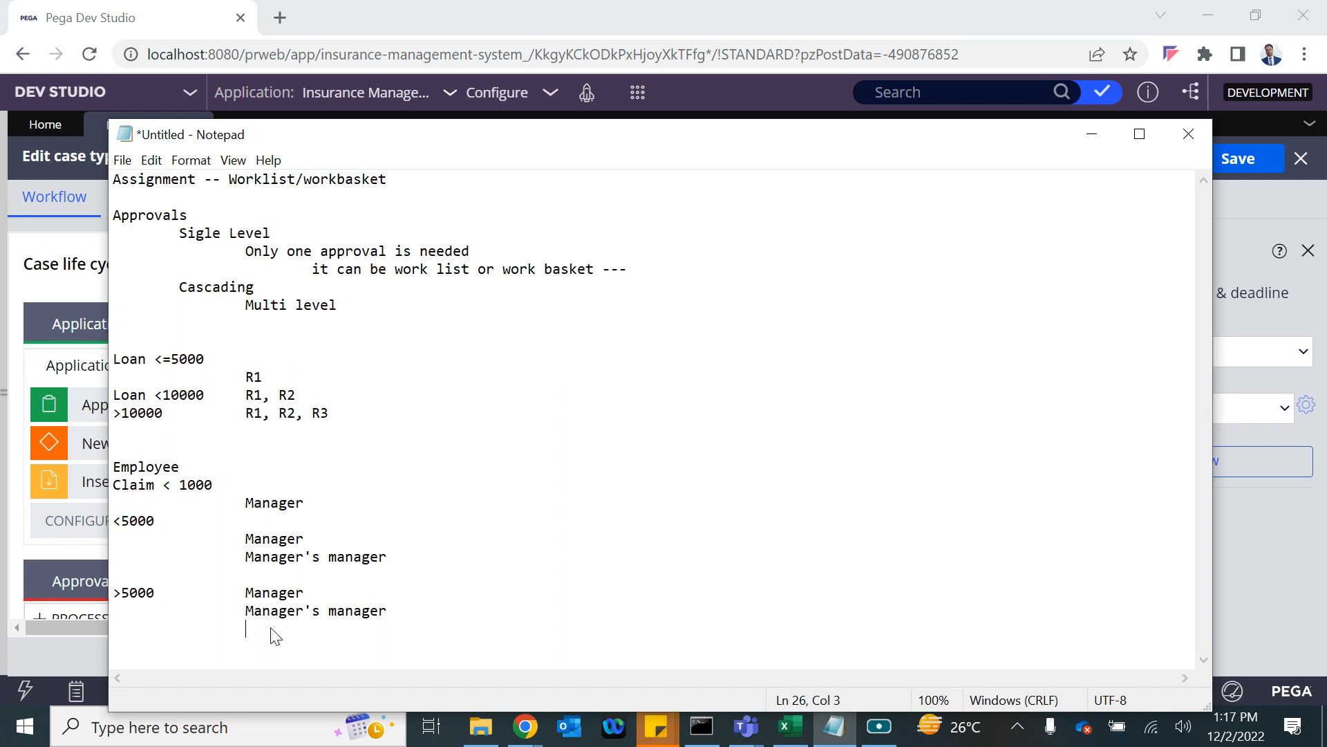
{"action": "key", "text": "ctrl+v"}
{"action": "type", "text": "'s manager"}
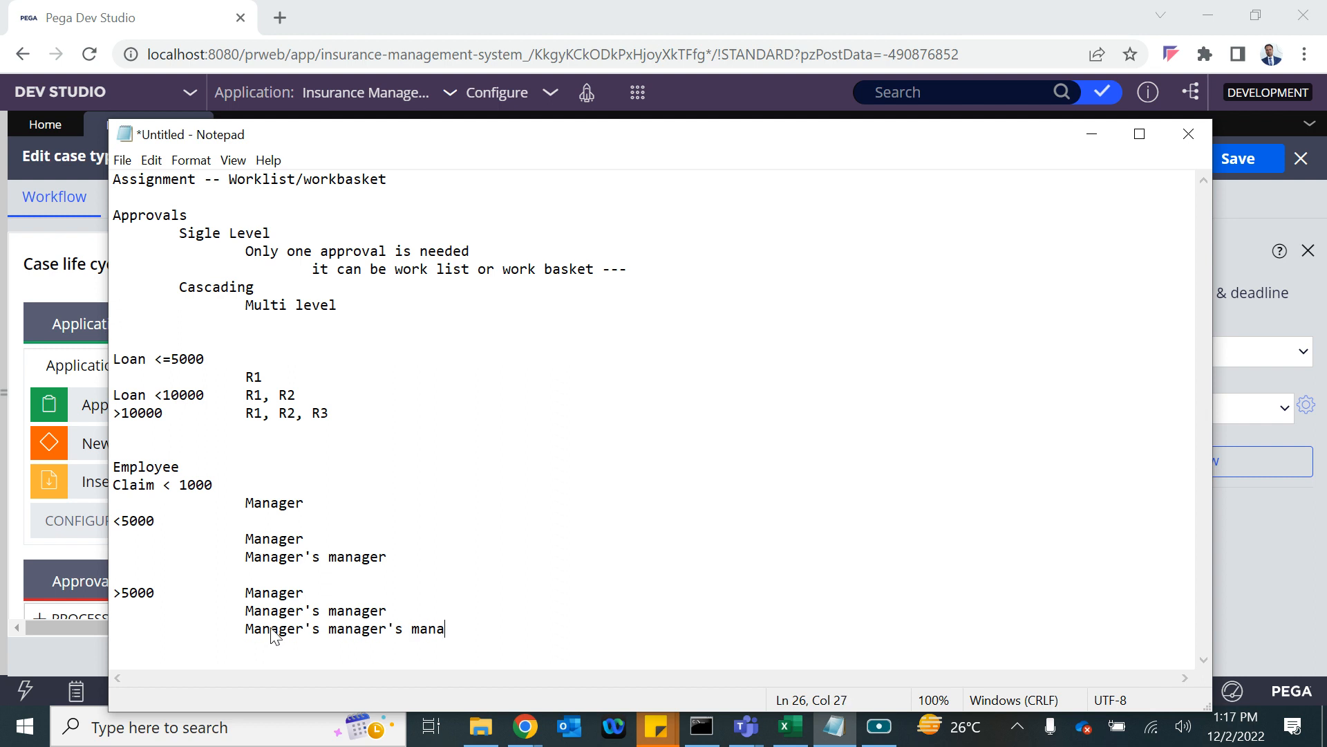
Highlight the loan and claim examples, then join 'Multi level' onto the Cascading line.
{"action": "left_click", "coordinate": [271, 428]}
{"action": "left_click_drag", "start_coordinate": [271, 427], "coordinate": [119, 375]}
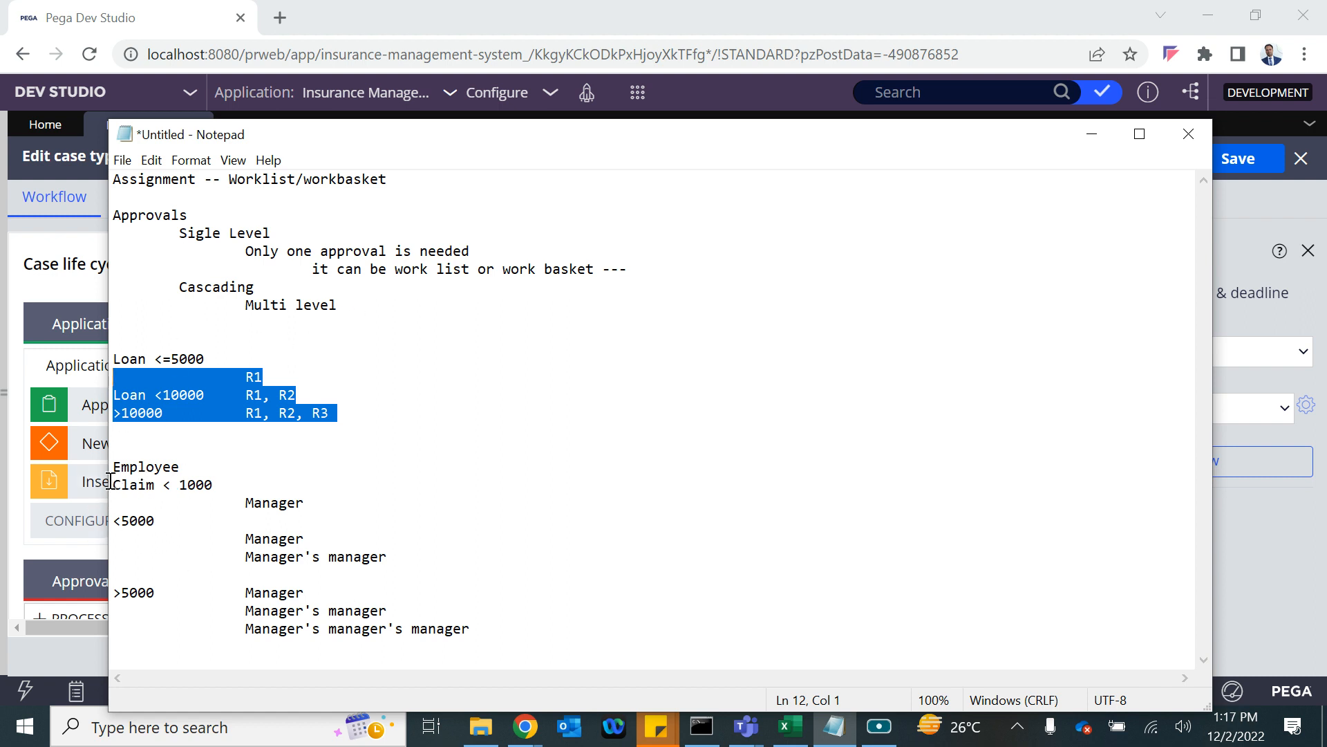
{"action": "left_click_drag", "start_coordinate": [113, 460], "coordinate": [477, 726]}
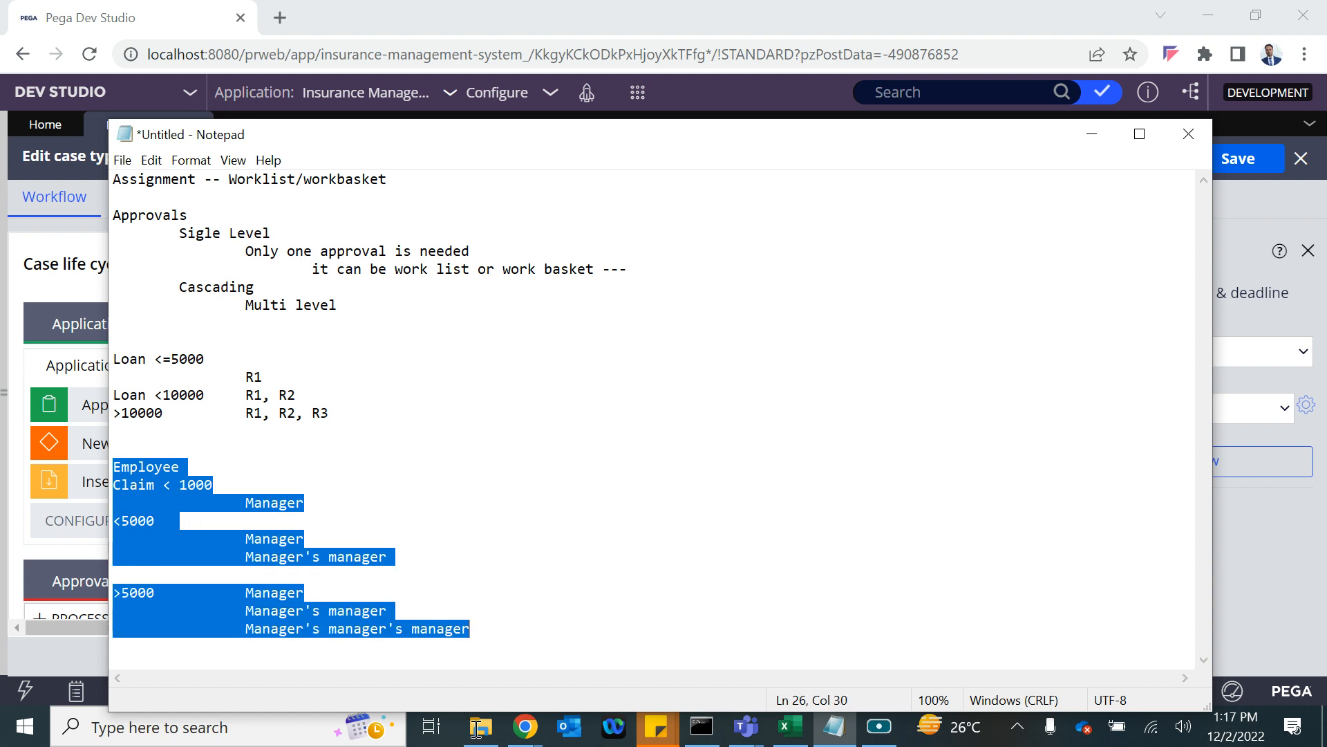
{"action": "left_click", "coordinate": [374, 317]}
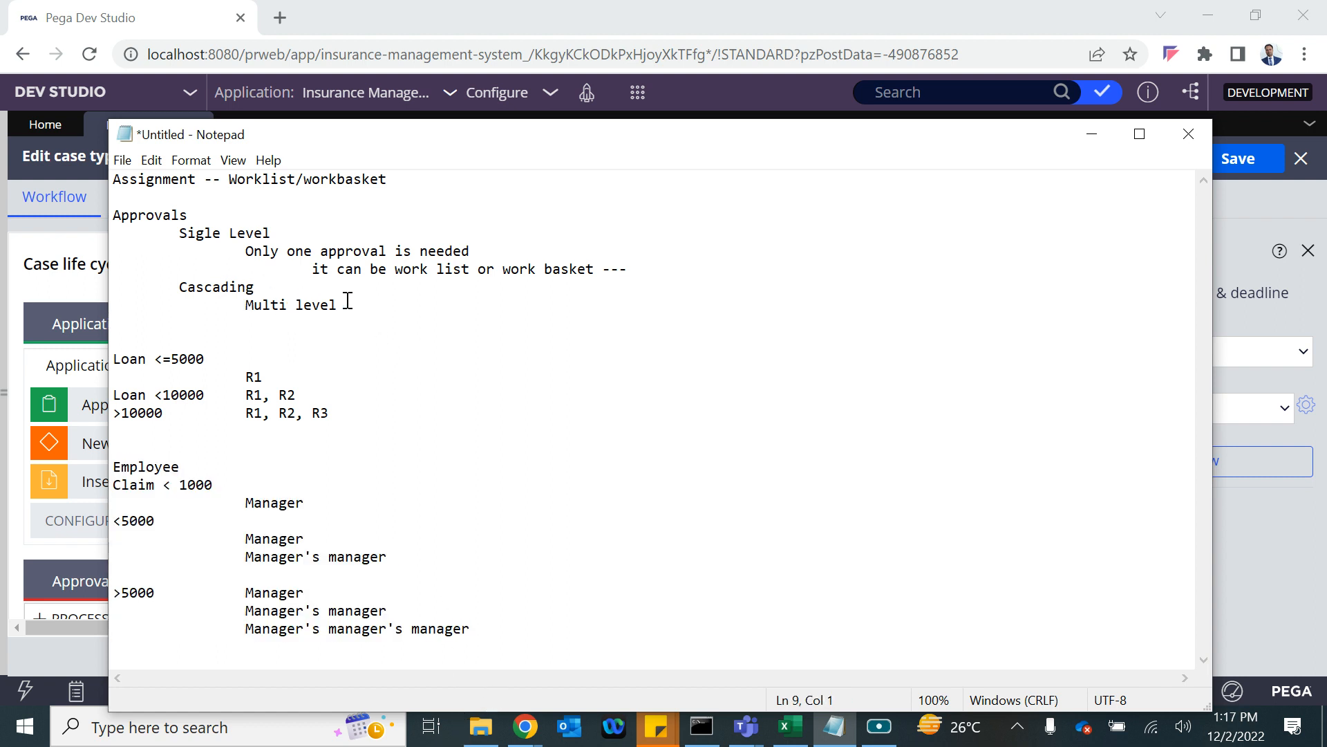
{"action": "left_click", "coordinate": [249, 305]}
{"action": "key", "text": "BackSpace"}
{"action": "key", "text": "BackSpace"}
{"action": "key", "text": "BackSpace"}
Make the Cascading line read 'Cascading (Multi level )' with an indented 'Reporting Manager' line beneath.
{"action": "type", "text": "("}
{"action": "left_click", "coordinate": [416, 289]}
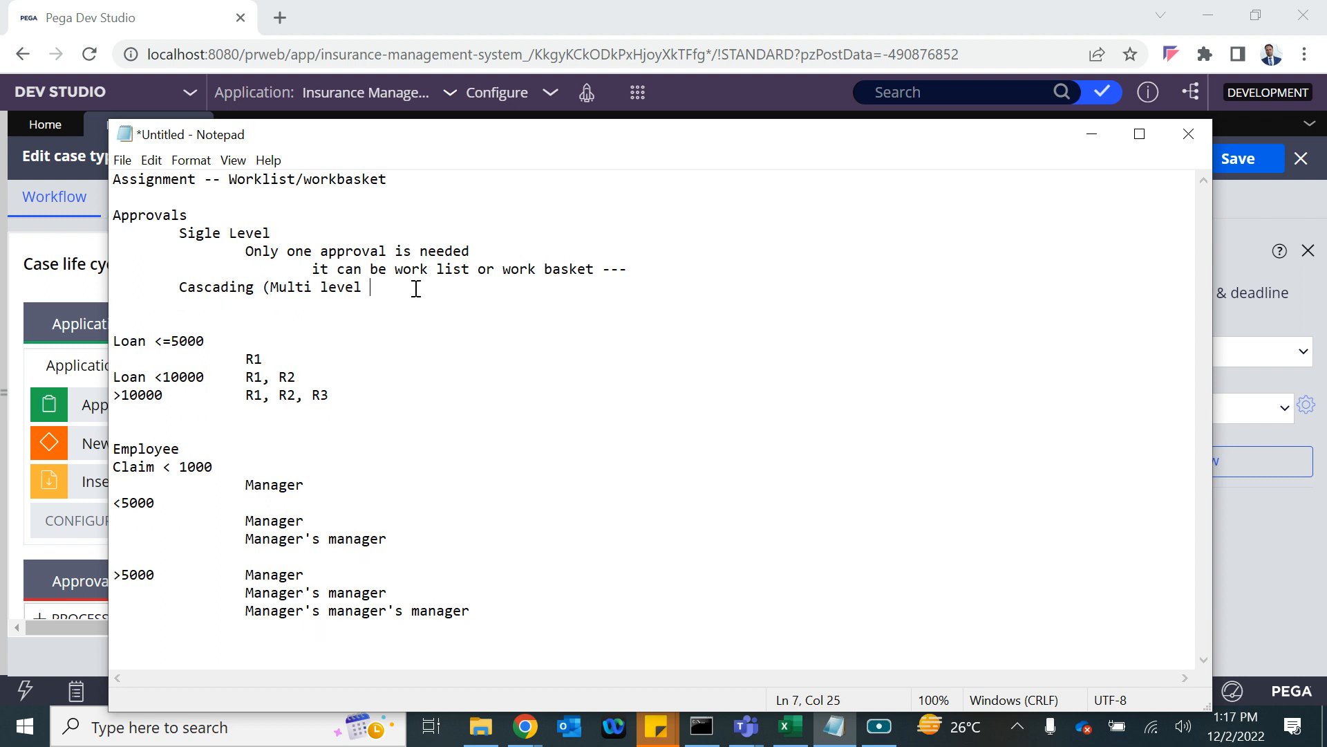
{"action": "type", "text": ")"}
{"action": "key", "text": "Return"}
{"action": "key", "text": "Tab"}
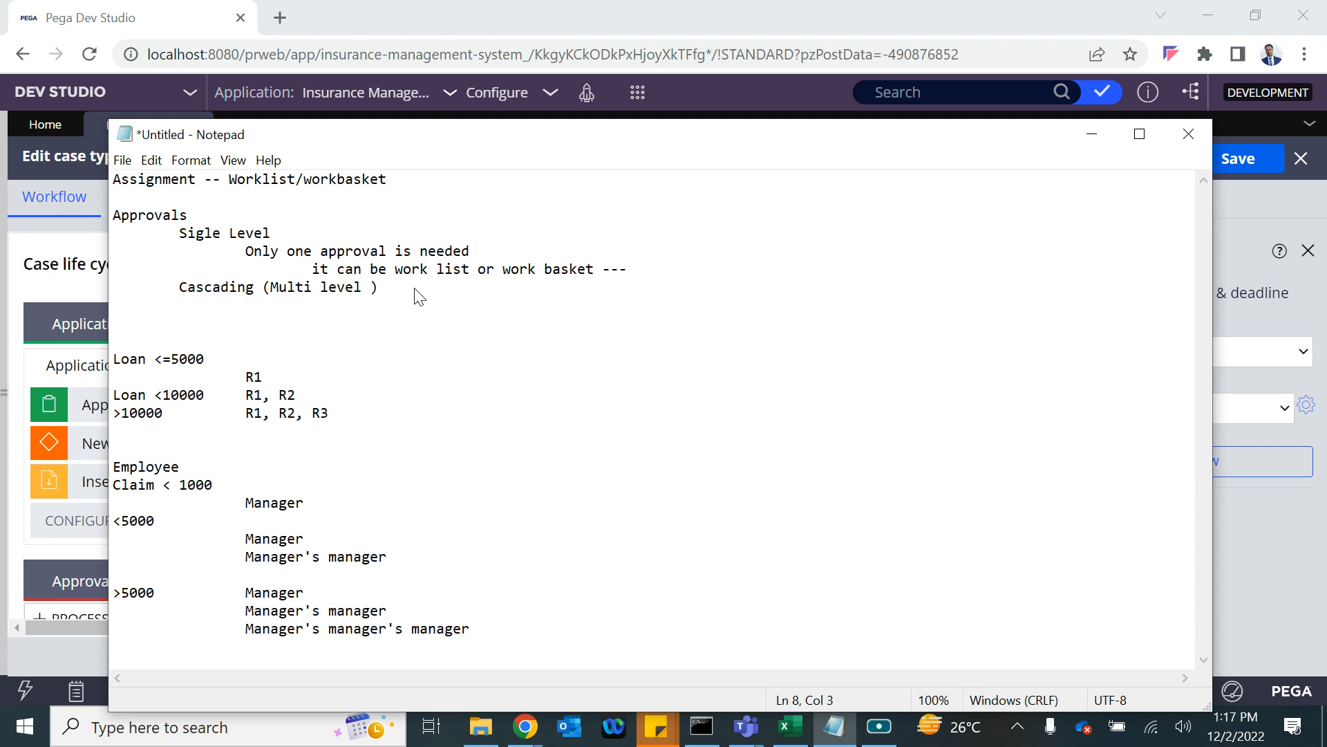
{"action": "type", "text": "Reporting Manager"}
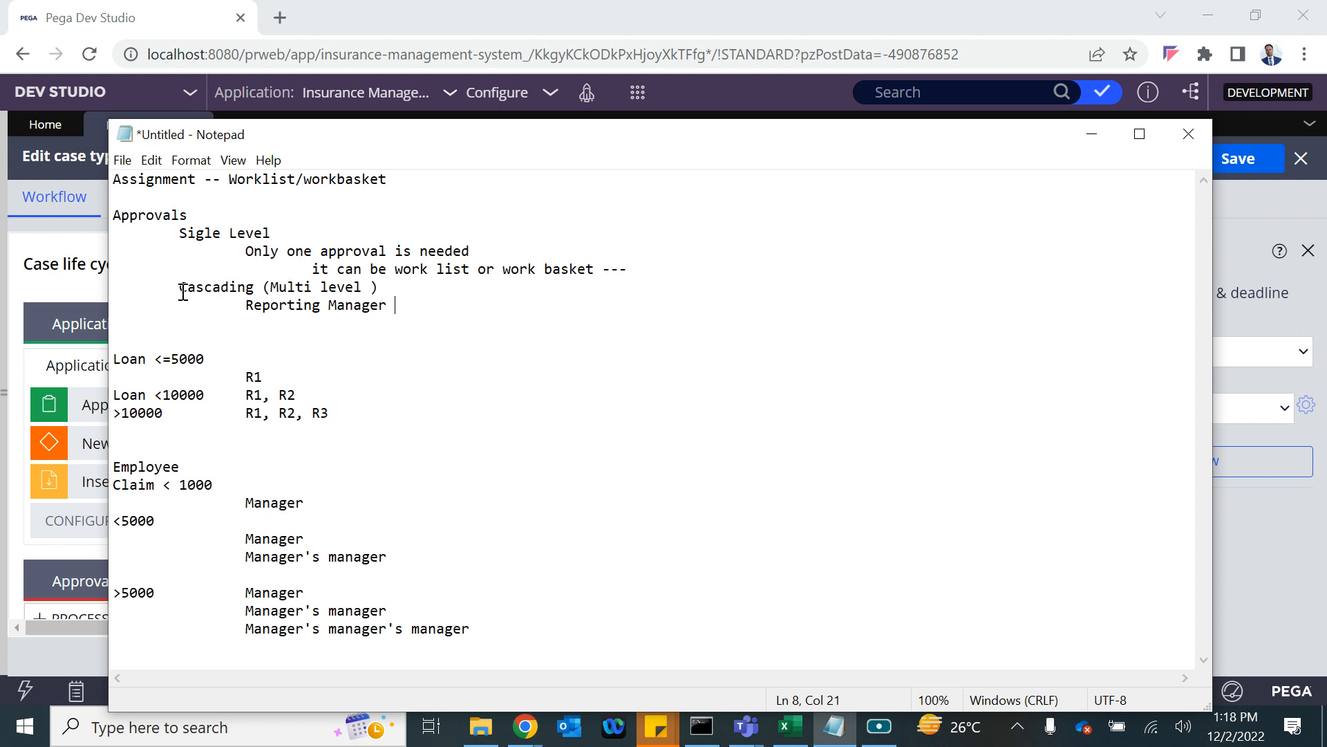
Add an indented 'Auth Matrix' line below Reporting Manager in the notes.
{"action": "left_click_drag", "start_coordinate": [243, 303], "coordinate": [404, 302]}
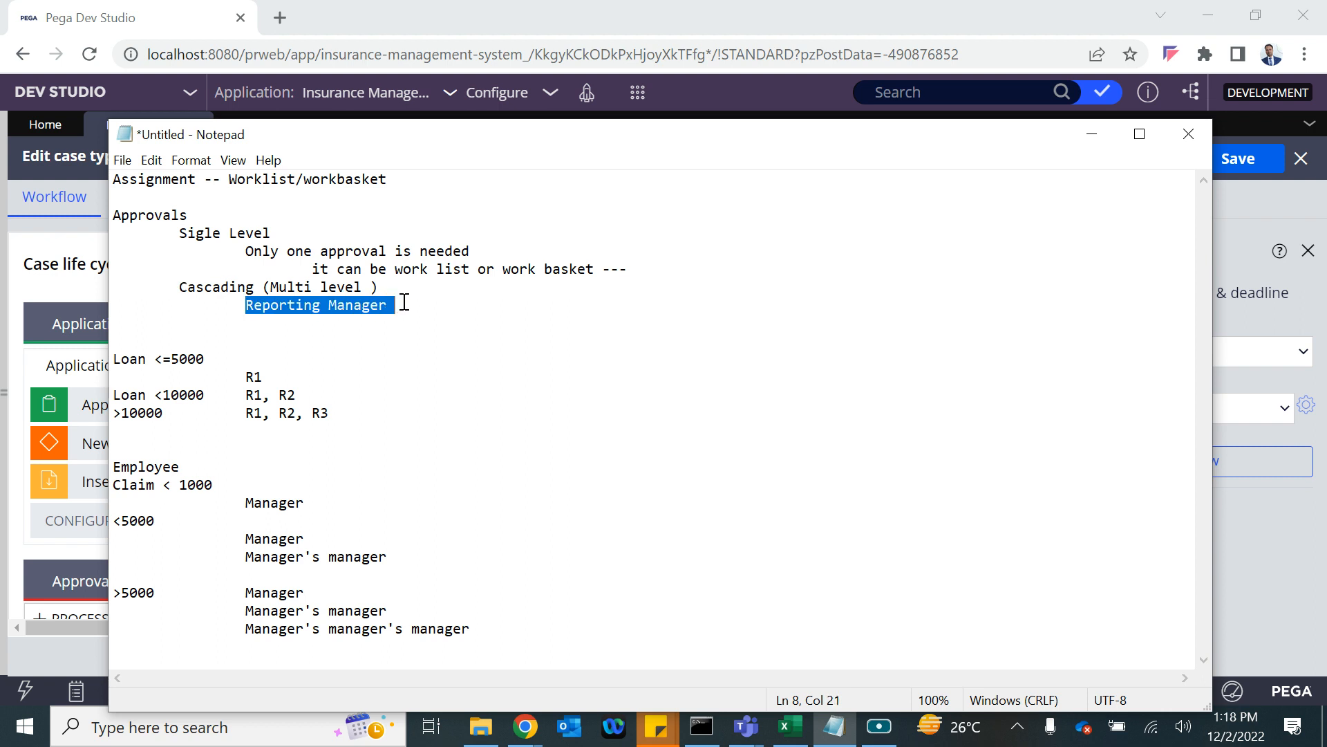
{"action": "left_click", "coordinate": [404, 302]}
{"action": "key", "text": "Return"}
{"action": "key", "text": "Return"}
{"action": "key", "text": "Tab"}
{"action": "key", "text": "Tab"}
{"action": "type", "text": "Aut"}
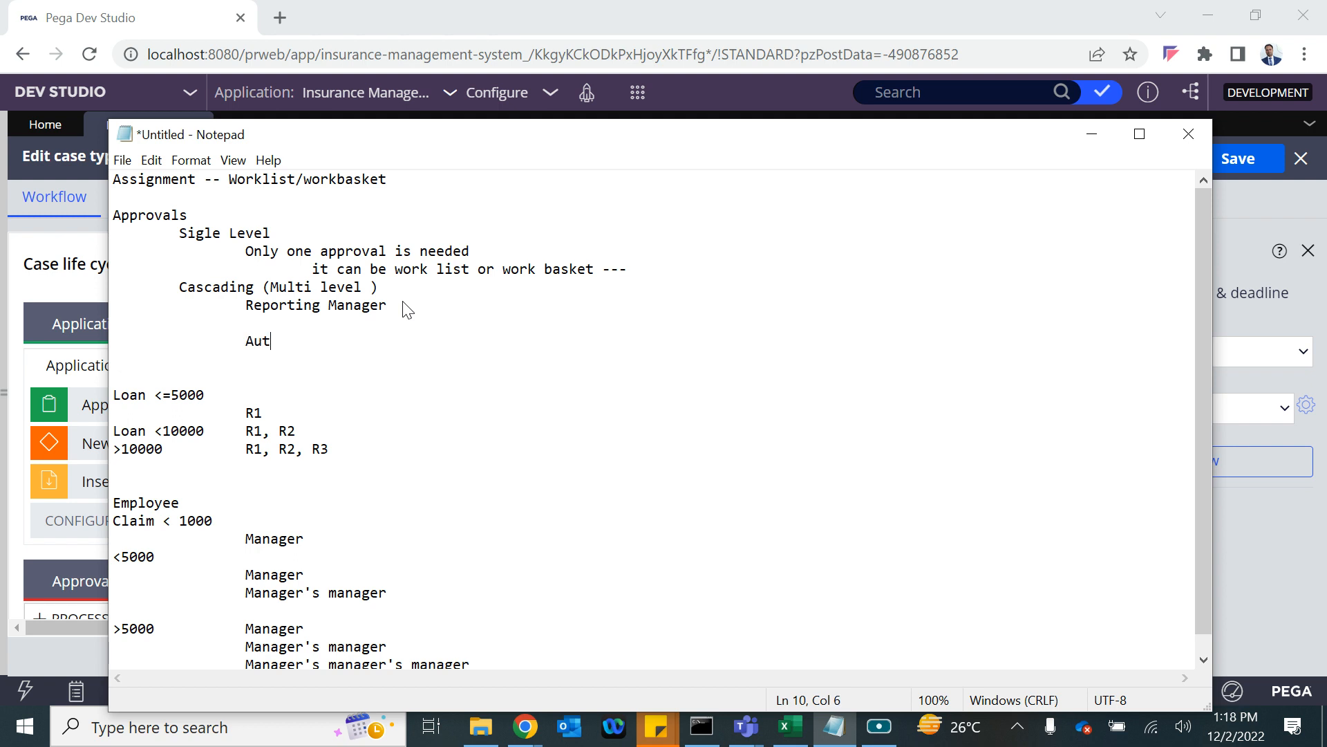
{"action": "type", "text": "h Matrix"}
Highlight the Loan <10000 and >10000 tiers and their R1, R2, R3 approvers.
{"action": "left_click_drag", "start_coordinate": [320, 456], "coordinate": [92, 436]}
{"action": "left_click", "coordinate": [143, 421]}
{"action": "left_click", "coordinate": [242, 411]}
{"action": "left_click", "coordinate": [207, 431]}
{"action": "left_click", "coordinate": [260, 431]}
{"action": "left_click", "coordinate": [277, 431]}
{"action": "left_click", "coordinate": [116, 449]}
{"action": "left_click", "coordinate": [255, 450]}
{"action": "left_click", "coordinate": [311, 450]}
{"action": "left_click", "coordinate": [327, 450]}
{"action": "left_click", "coordinate": [115, 449]}
Highlight Auth Matrix, the loan tiers and the Cascading lines, then return to Dev Studio.
{"action": "left_click", "coordinate": [249, 338]}
{"action": "left_click_drag", "start_coordinate": [249, 338], "coordinate": [365, 340]}
{"action": "left_click_drag", "start_coordinate": [325, 459], "coordinate": [107, 412]}
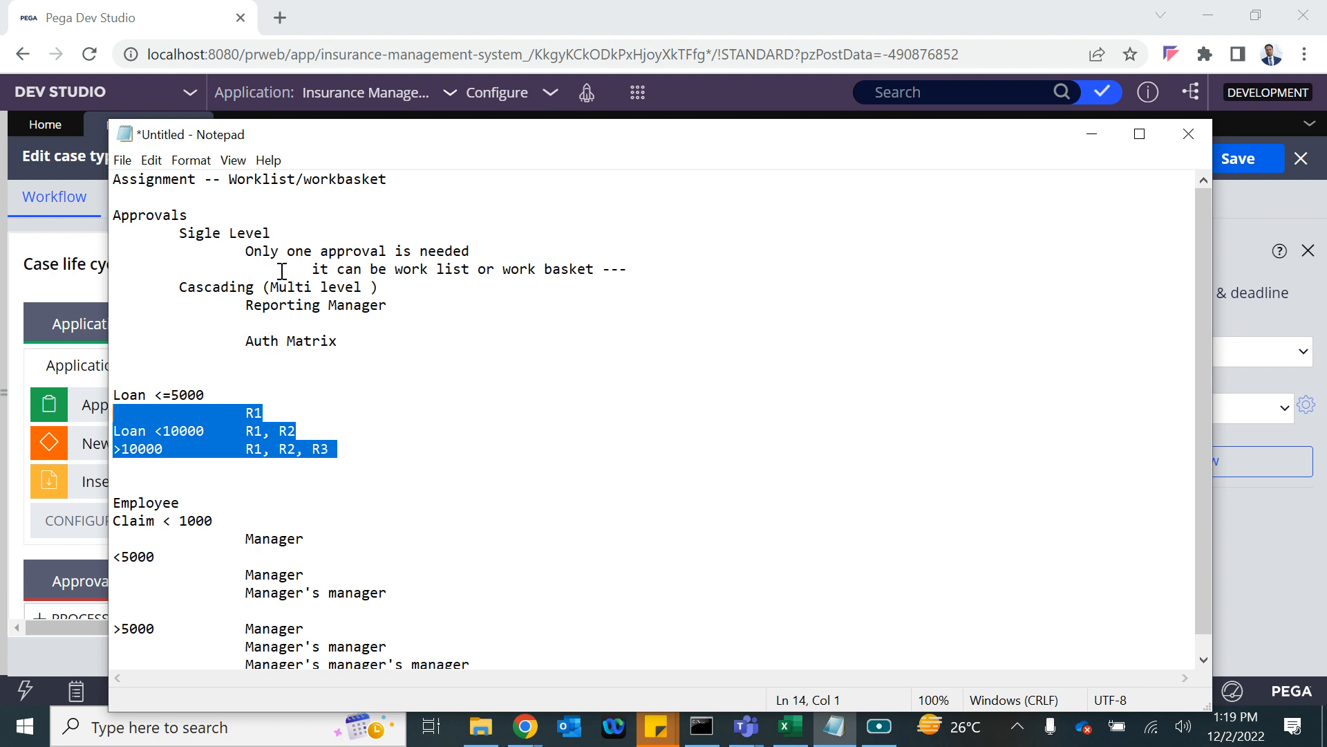
{"action": "left_click_drag", "start_coordinate": [408, 305], "coordinate": [125, 295]}
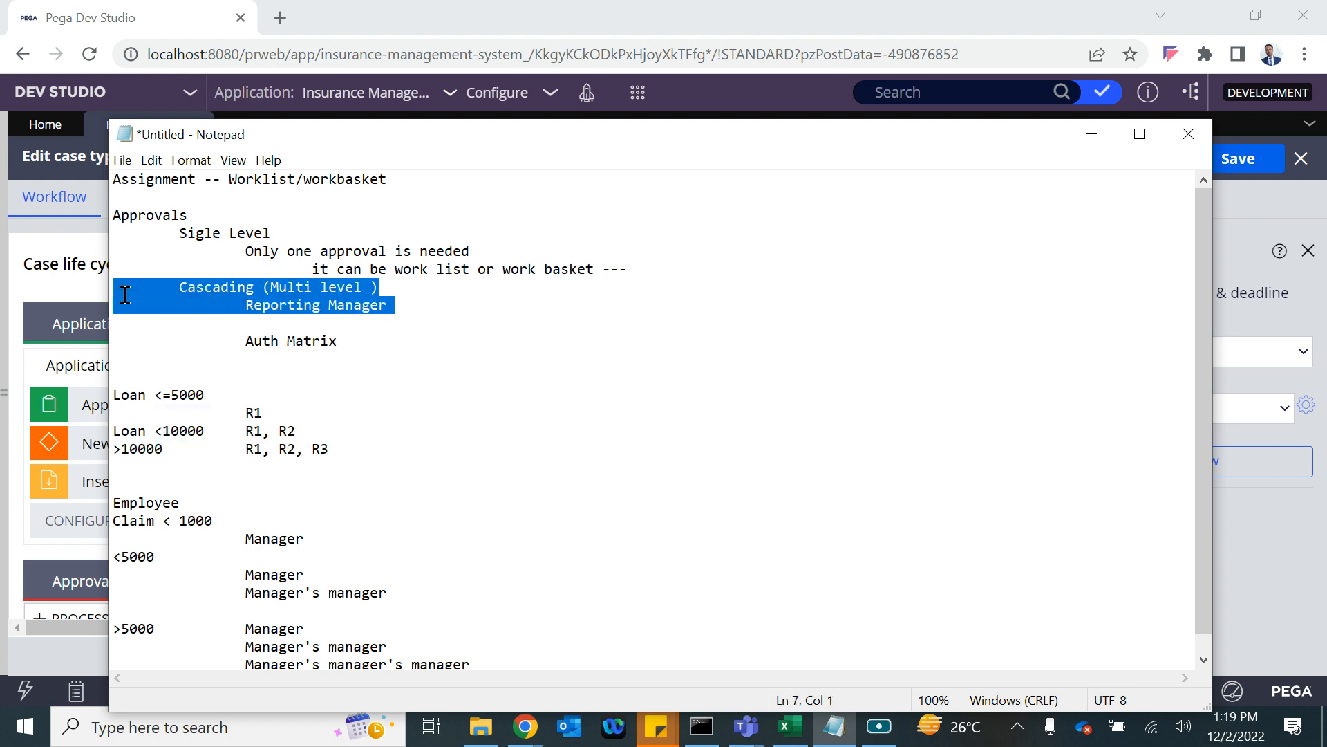
{"action": "key", "text": "alt+Tab"}
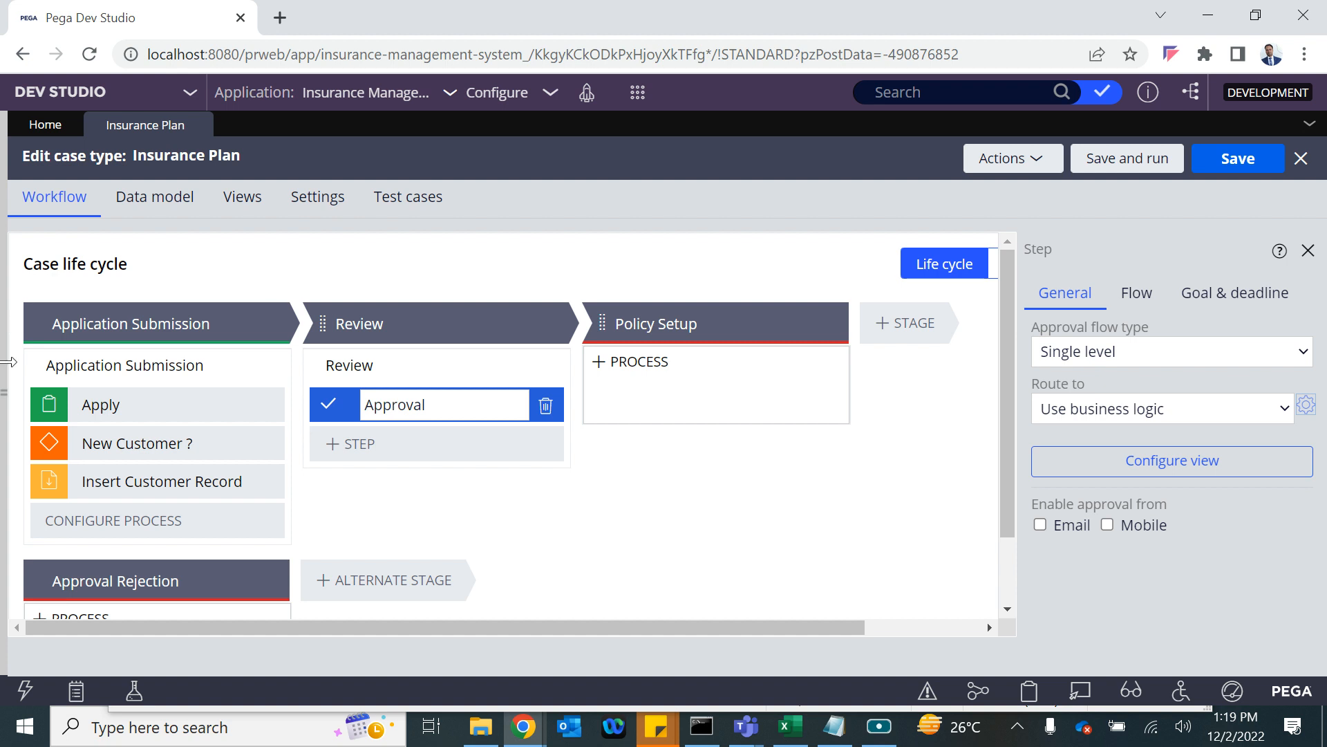
On the current operator's Work tab, set Reports to the Mgr1 manager operator and save.
{"action": "mouse_move", "coordinate": [7, 370]}
{"action": "left_click", "coordinate": [43, 649]}
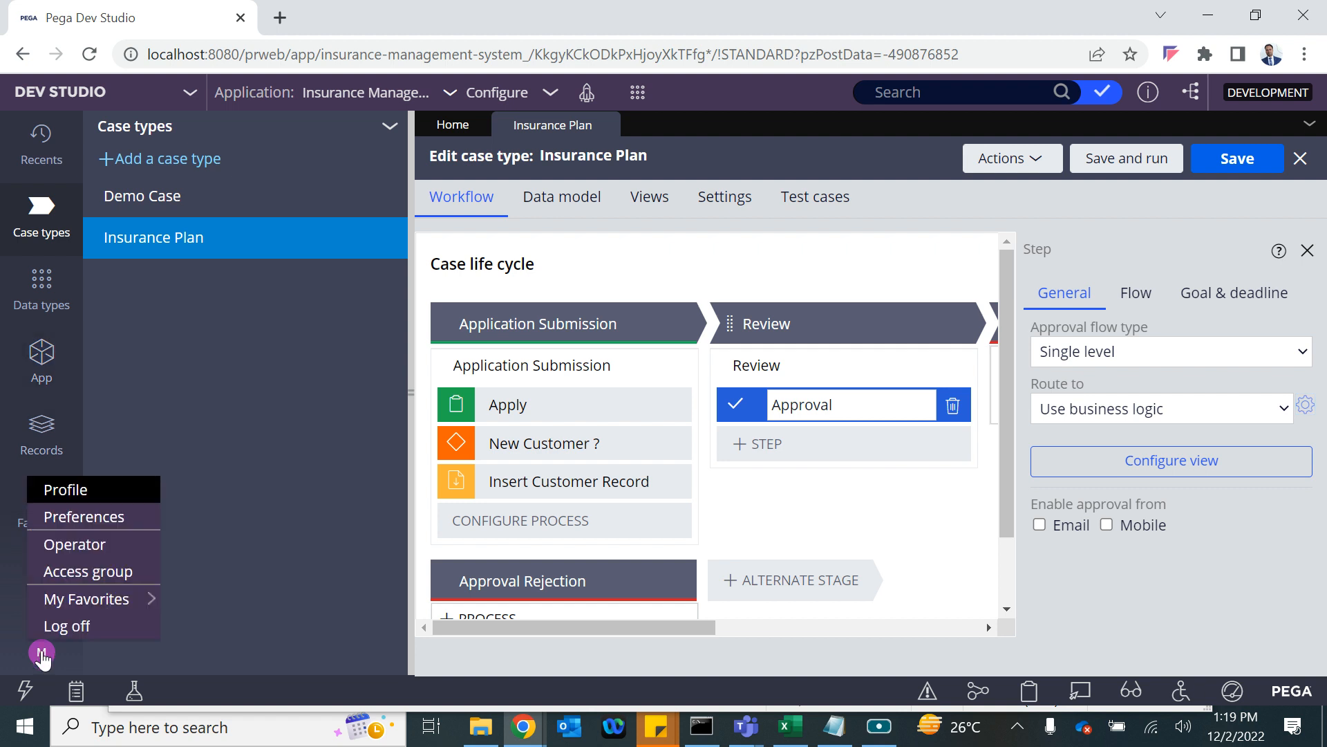
{"action": "left_click", "coordinate": [61, 541]}
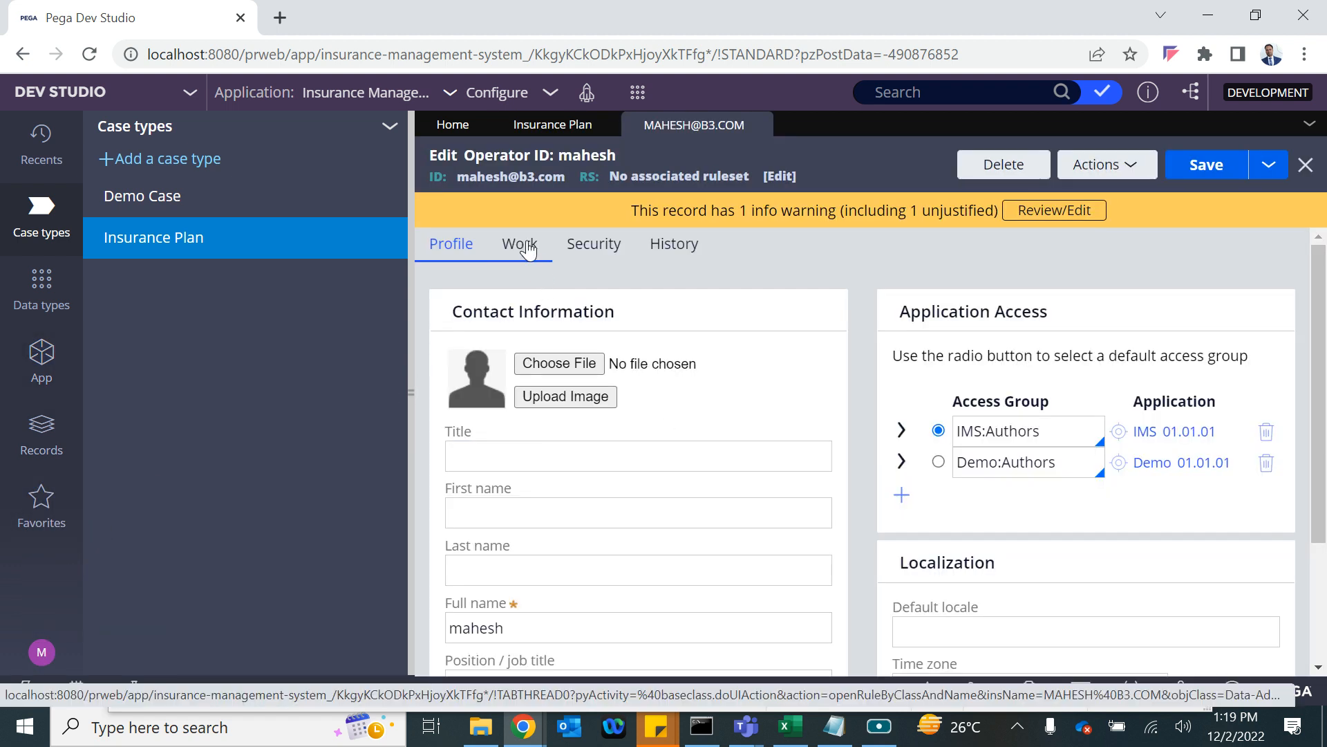
{"action": "left_click", "coordinate": [528, 249]}
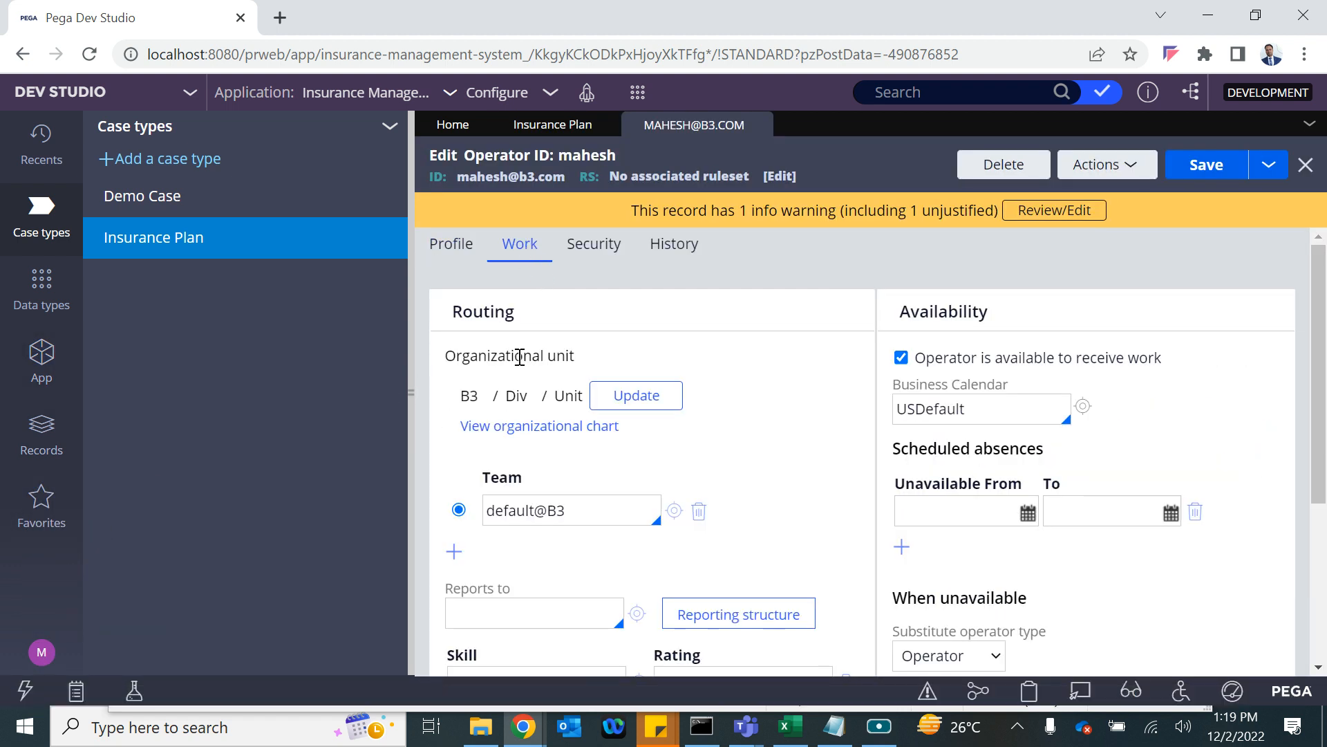
{"action": "scroll", "coordinate": [526, 546], "scroll_direction": "down", "scroll_amount": 1}
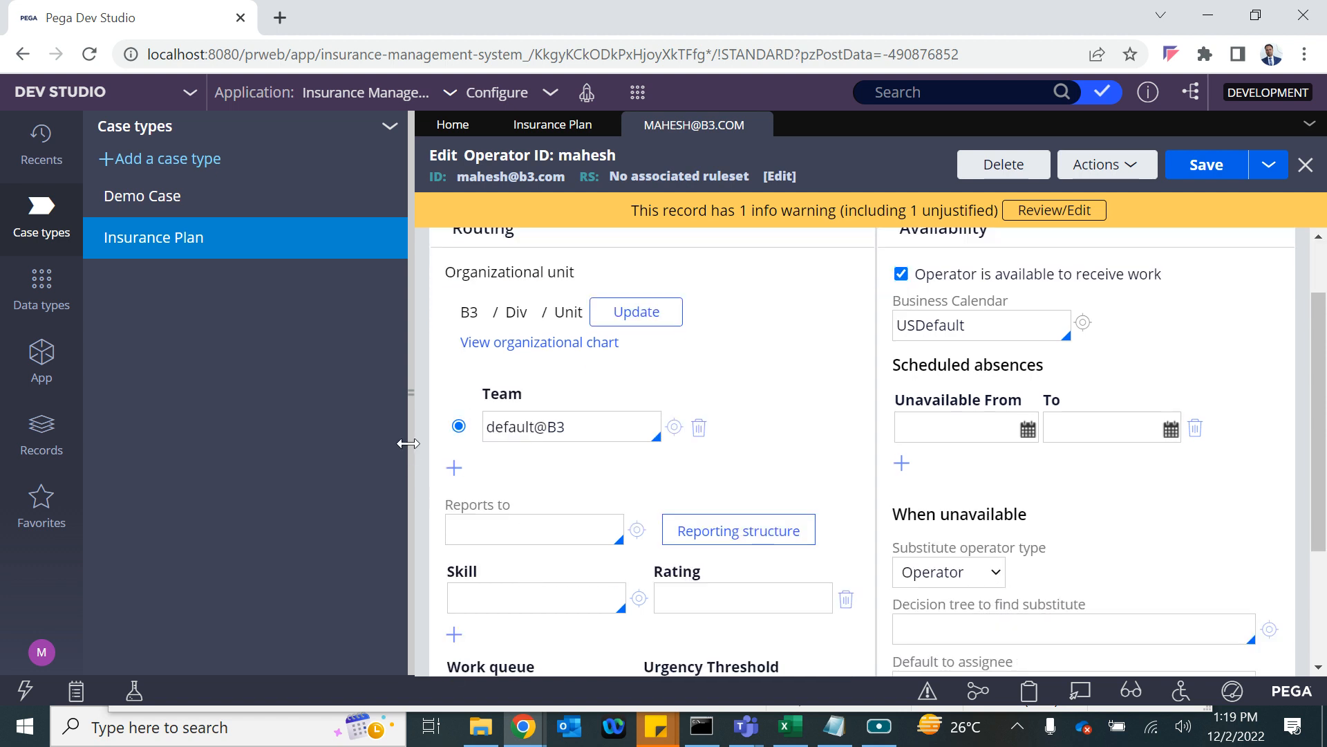
{"action": "left_click", "coordinate": [411, 445]}
{"action": "left_click", "coordinate": [147, 539]}
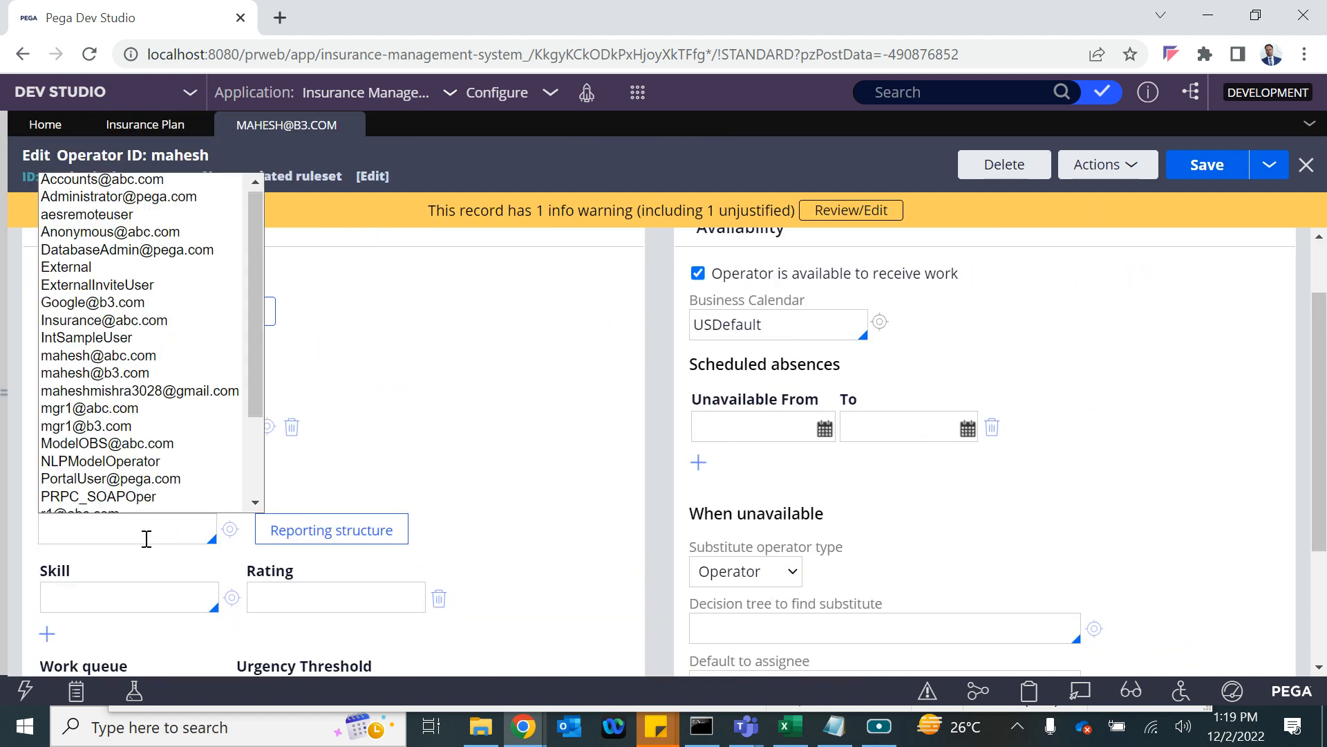
{"action": "key", "text": "Down"}
{"action": "key", "text": "Down"}
{"action": "key", "text": "Down"}
{"action": "key", "text": "Down"}
{"action": "key", "text": "Down"}
{"action": "key", "text": "Down"}
{"action": "key", "text": "Down"}
{"action": "key", "text": "Down"}
{"action": "key", "text": "Down"}
{"action": "key", "text": "Down"}
{"action": "key", "text": "Down"}
{"action": "key", "text": "Down"}
{"action": "key", "text": "Down"}
{"action": "key", "text": "Down"}
{"action": "key", "text": "Down"}
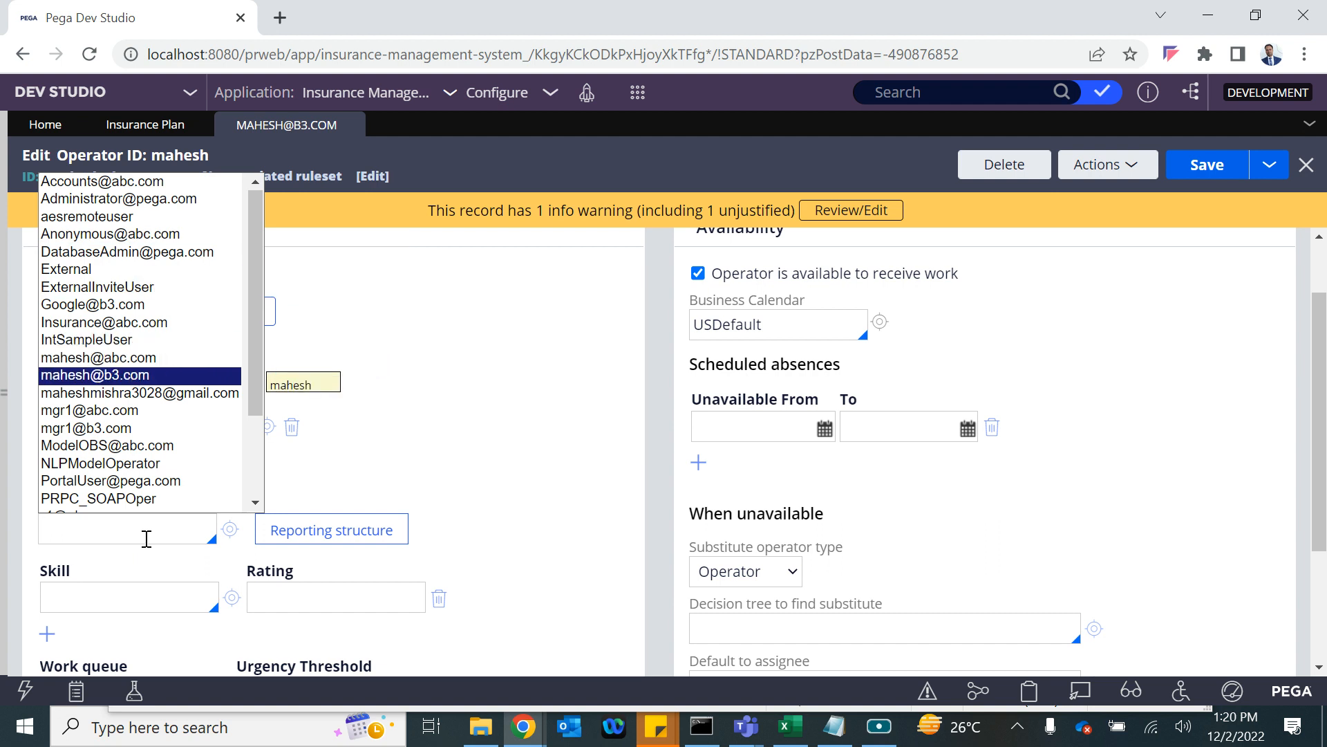
{"action": "key", "text": "Return"}
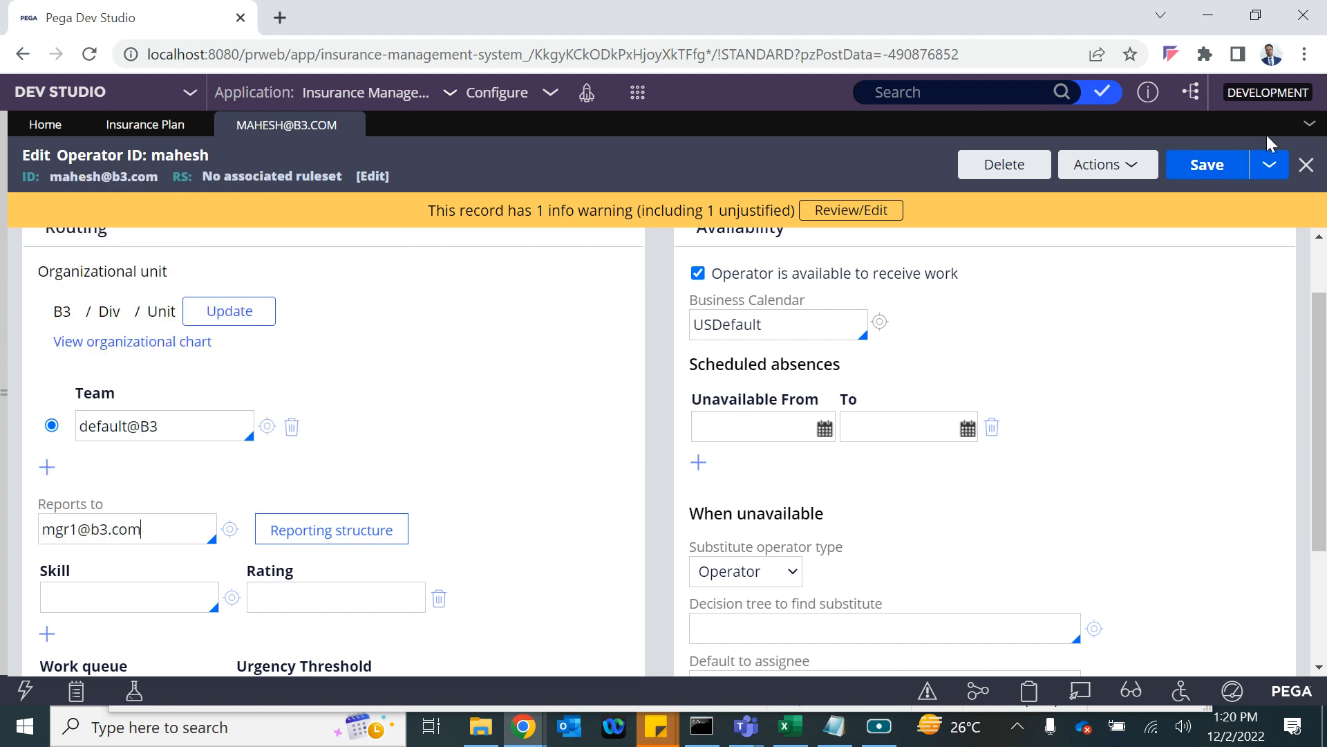
{"action": "left_click", "coordinate": [1194, 171]}
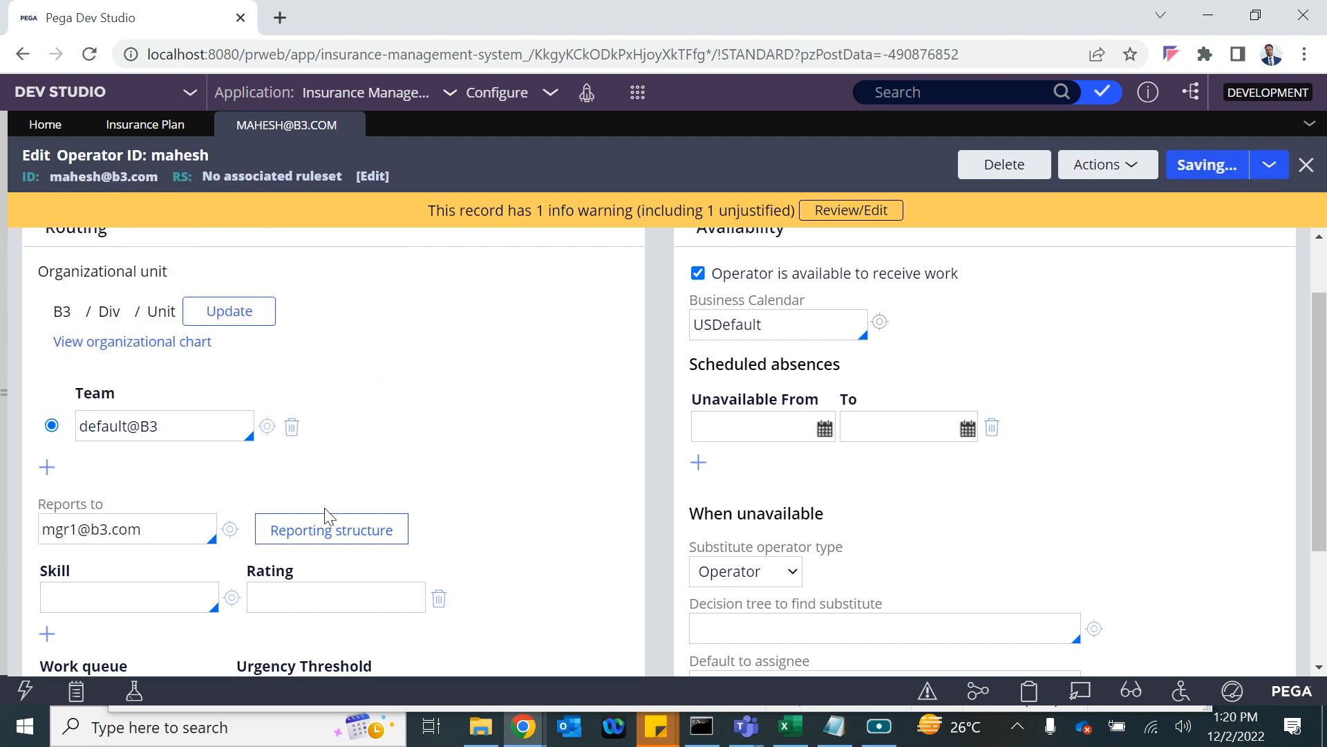
Set the Mgr1 operator's Reports to field to r1 and save its record.
{"action": "left_click", "coordinate": [231, 530]}
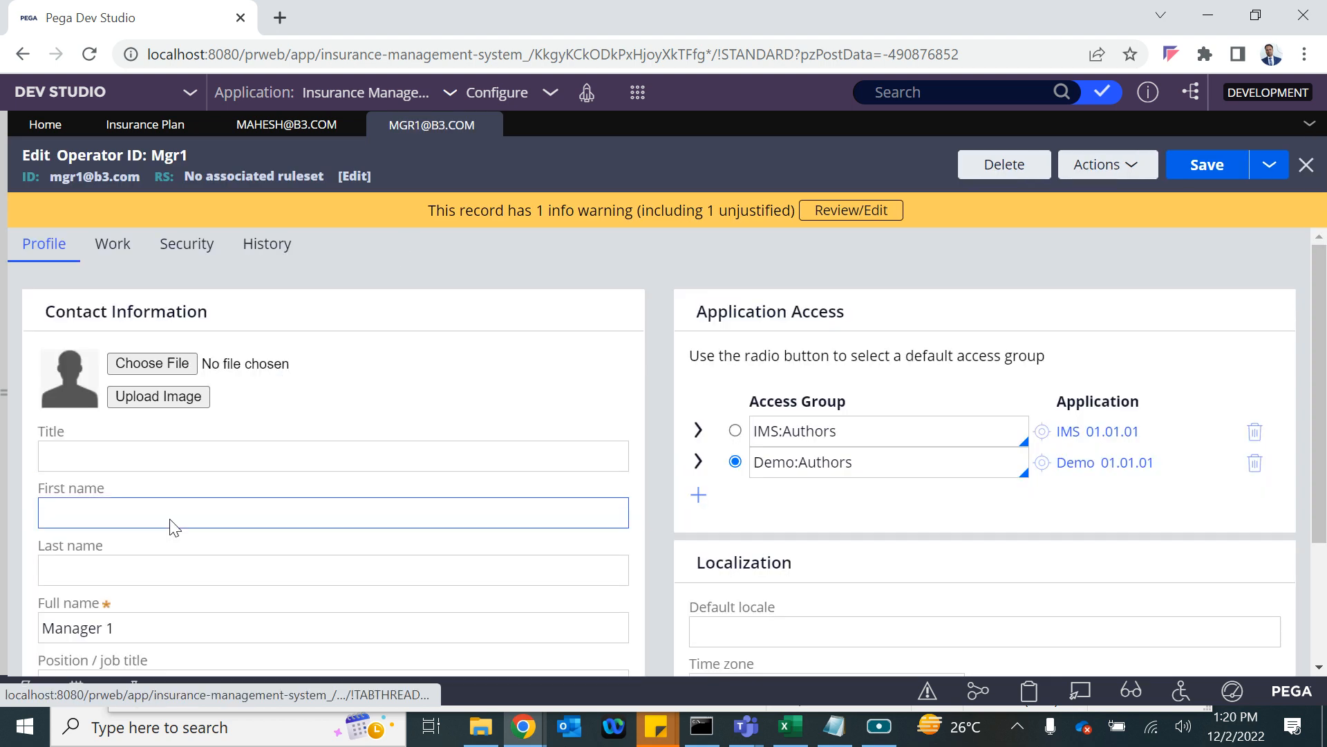
{"action": "scroll", "coordinate": [125, 504], "scroll_direction": "down", "scroll_amount": 3}
{"action": "scroll", "coordinate": [114, 360], "scroll_direction": "up", "scroll_amount": 3}
{"action": "left_click", "coordinate": [111, 249]}
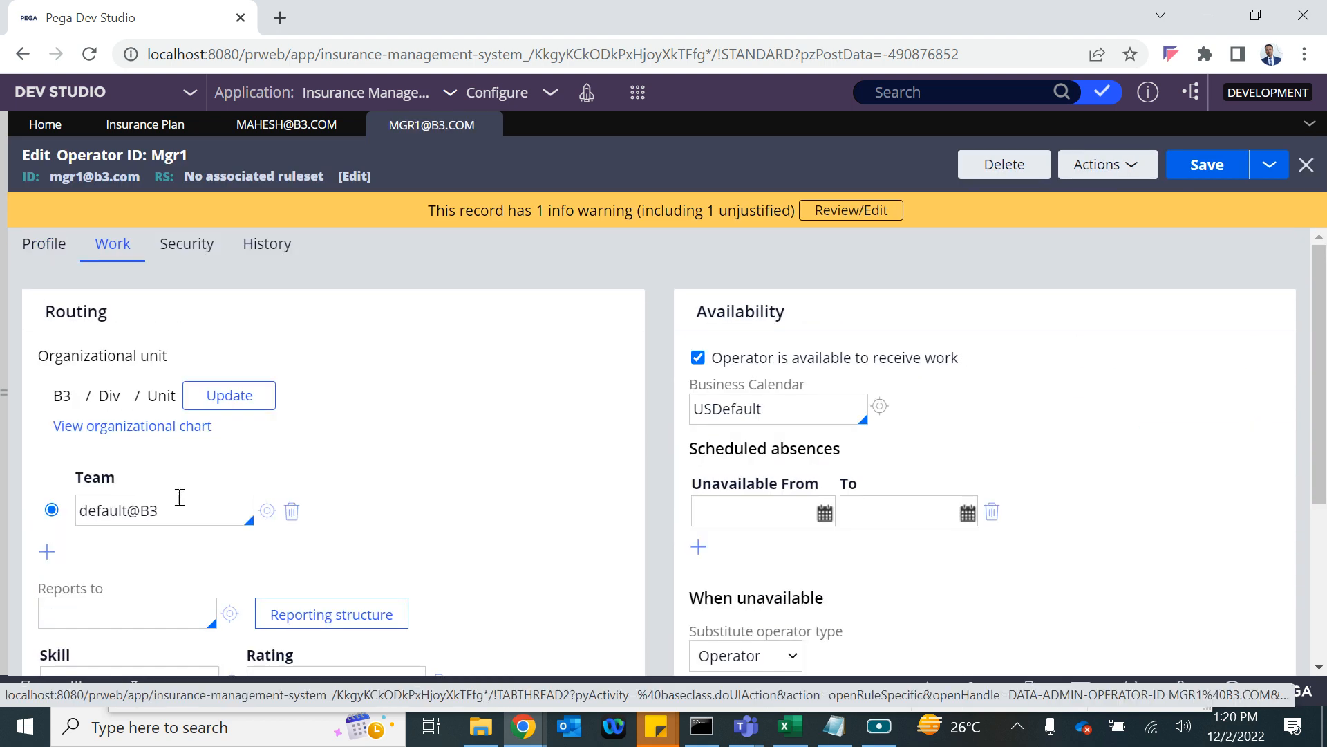
{"action": "left_click", "coordinate": [89, 611]}
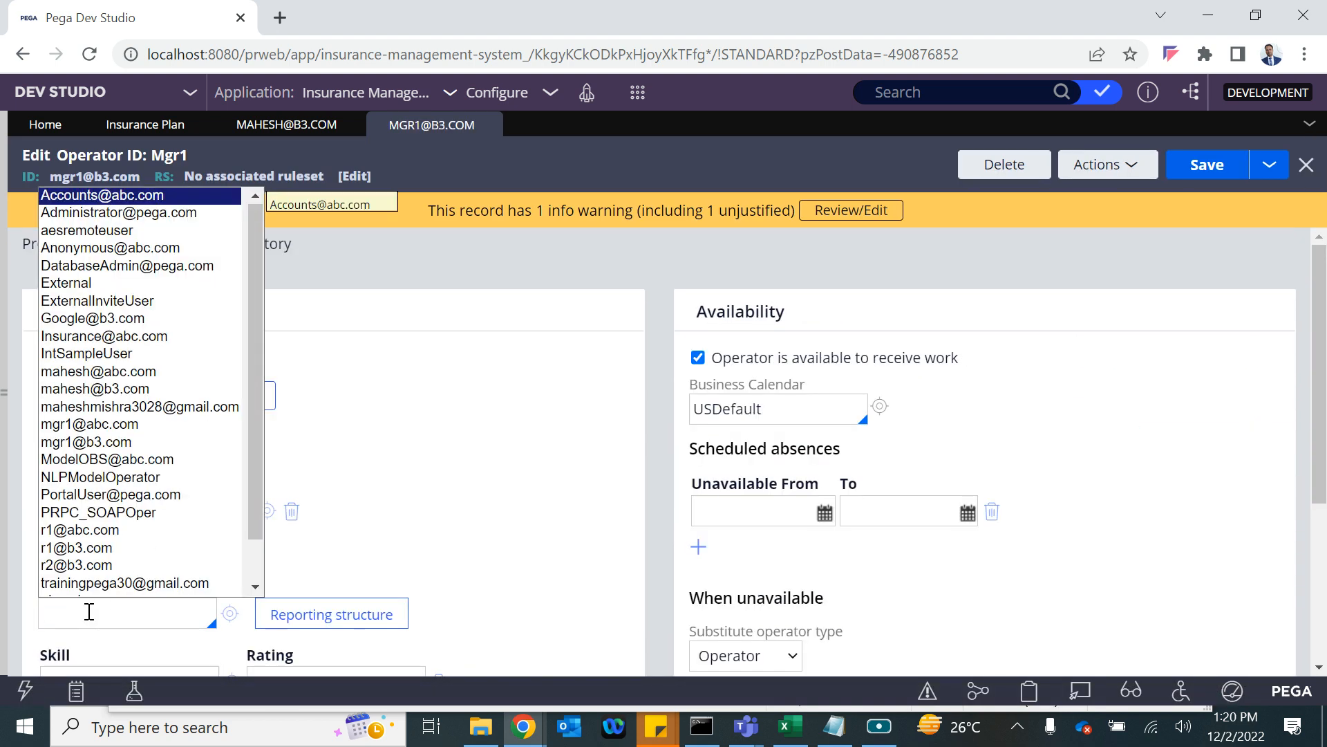
{"action": "type", "text": "ma"}
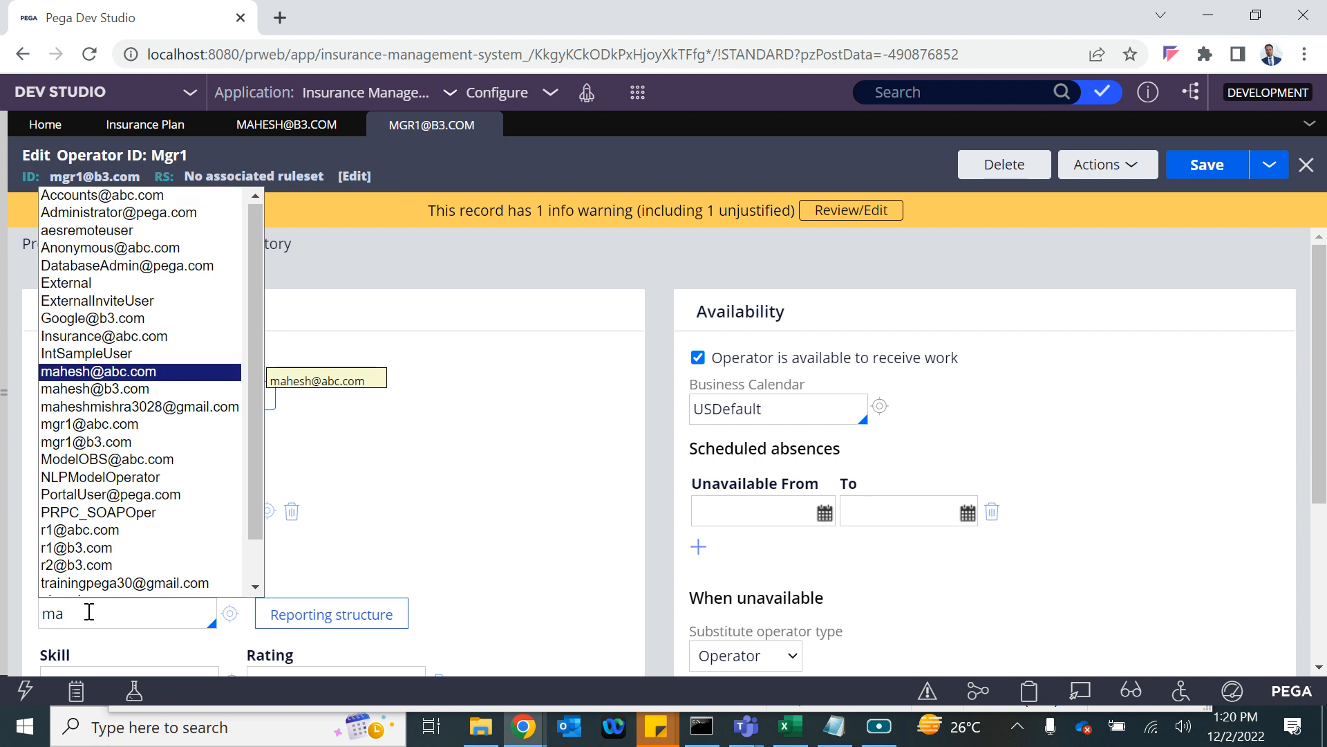
{"action": "key", "text": "Down"}
{"action": "key", "text": "Down"}
{"action": "key", "text": "Down"}
{"action": "key", "text": "Down"}
{"action": "key", "text": "Down"}
{"action": "key", "text": "Down"}
{"action": "key", "text": "Down"}
{"action": "key", "text": "Down"}
{"action": "key", "text": "Down"}
{"action": "key", "text": "Down"}
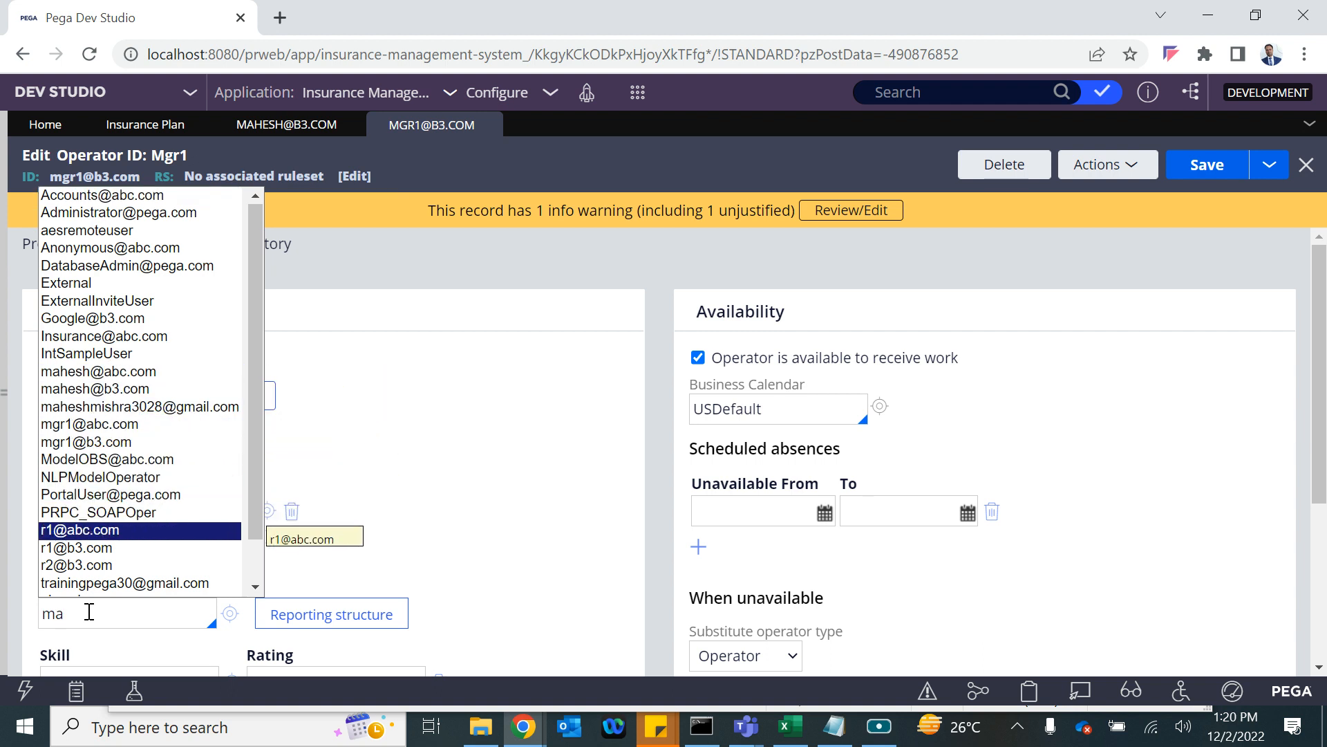
{"action": "key", "text": "Return"}
{"action": "left_click", "coordinate": [1208, 172]}
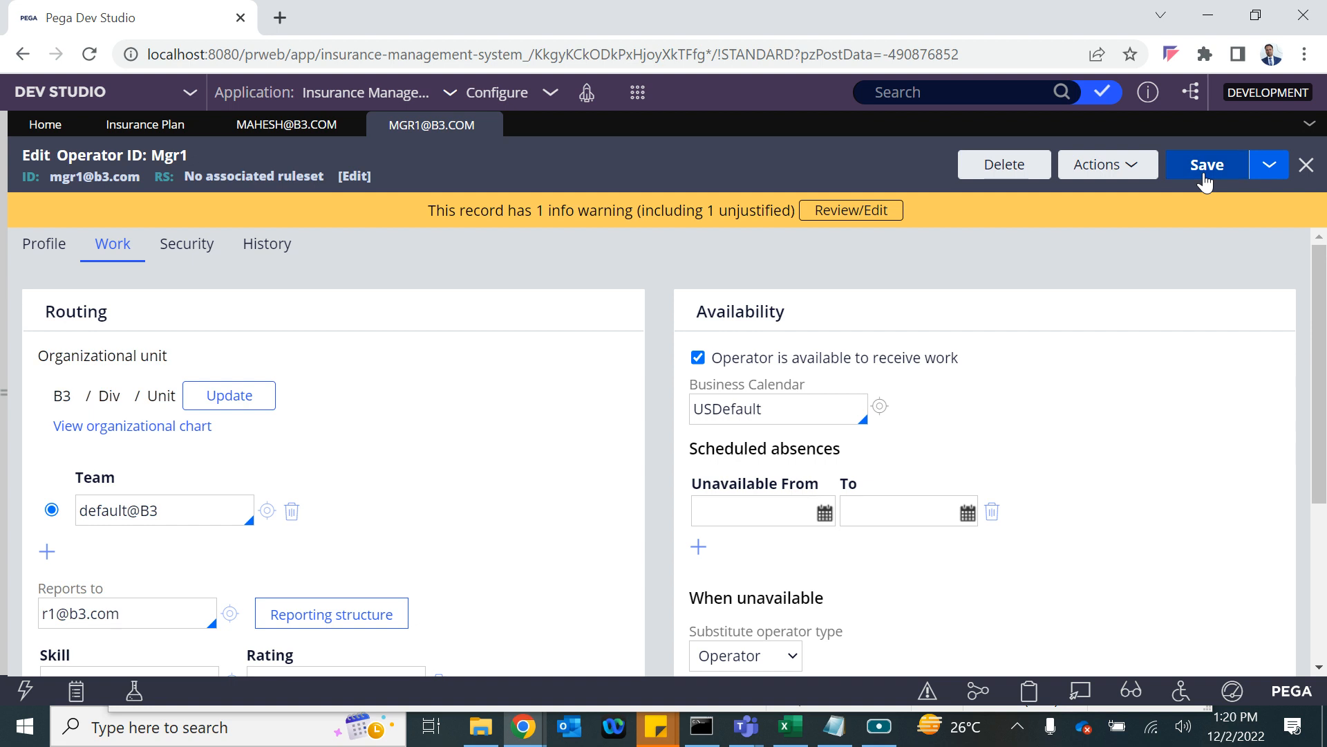
Set the r1 operator's Reports to field to r2 and save its record.
{"action": "left_click", "coordinate": [231, 613]}
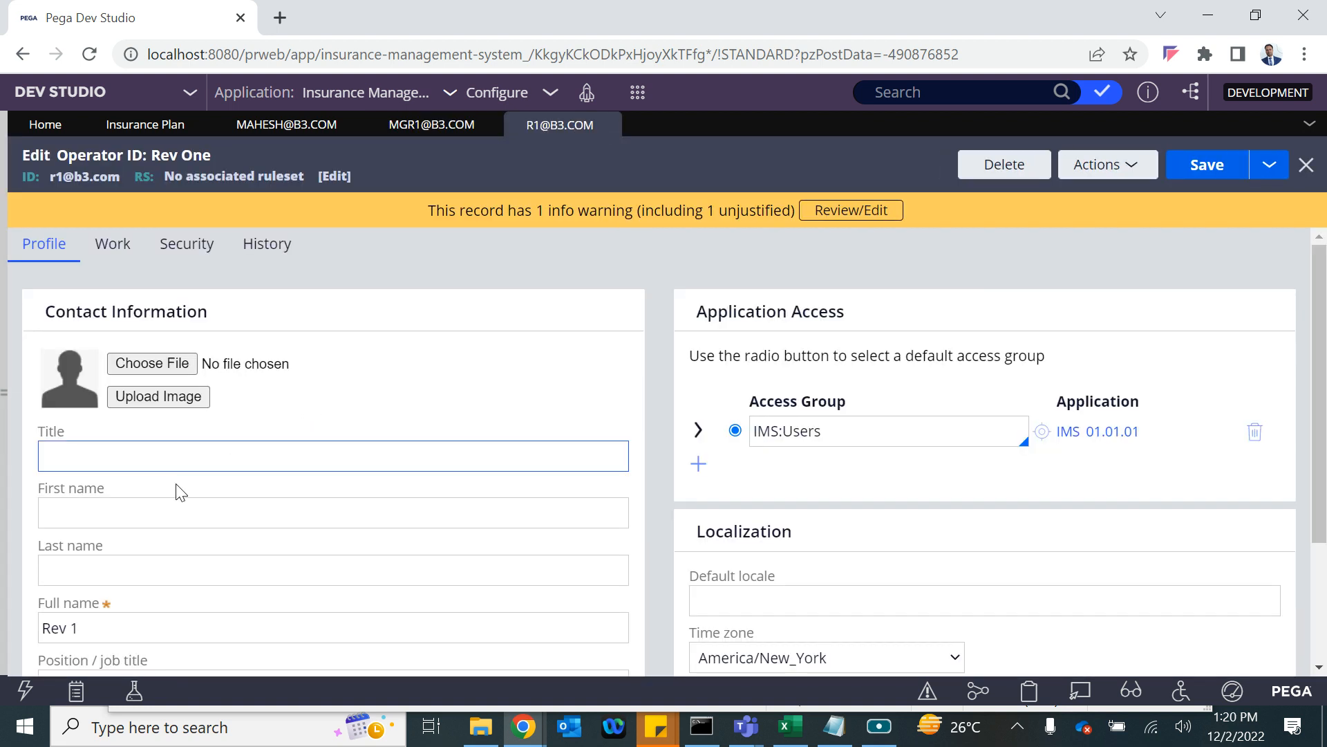
{"action": "left_click", "coordinate": [117, 249]}
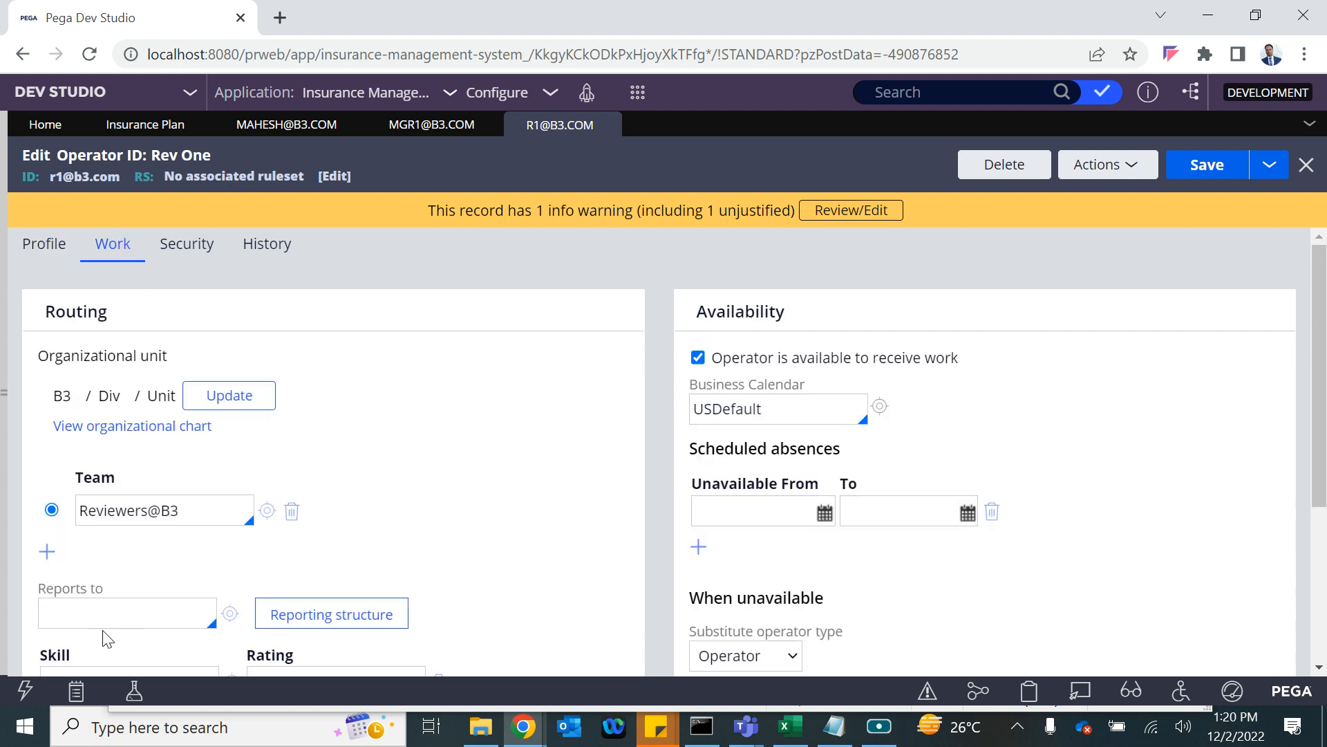
{"action": "key", "text": "Down"}
{"action": "key", "text": "Down"}
{"action": "key", "text": "Down"}
{"action": "key", "text": "Down"}
{"action": "key", "text": "Down"}
{"action": "key", "text": "Down"}
{"action": "key", "text": "Down"}
{"action": "key", "text": "Down"}
{"action": "key", "text": "Down"}
{"action": "key", "text": "Down"}
{"action": "key", "text": "Down"}
{"action": "key", "text": "Down"}
{"action": "key", "text": "Down"}
{"action": "key", "text": "Down"}
{"action": "key", "text": "Down"}
{"action": "key", "text": "Down"}
{"action": "key", "text": "Down"}
{"action": "key", "text": "Down"}
{"action": "key", "text": "Down"}
{"action": "key", "text": "Down"}
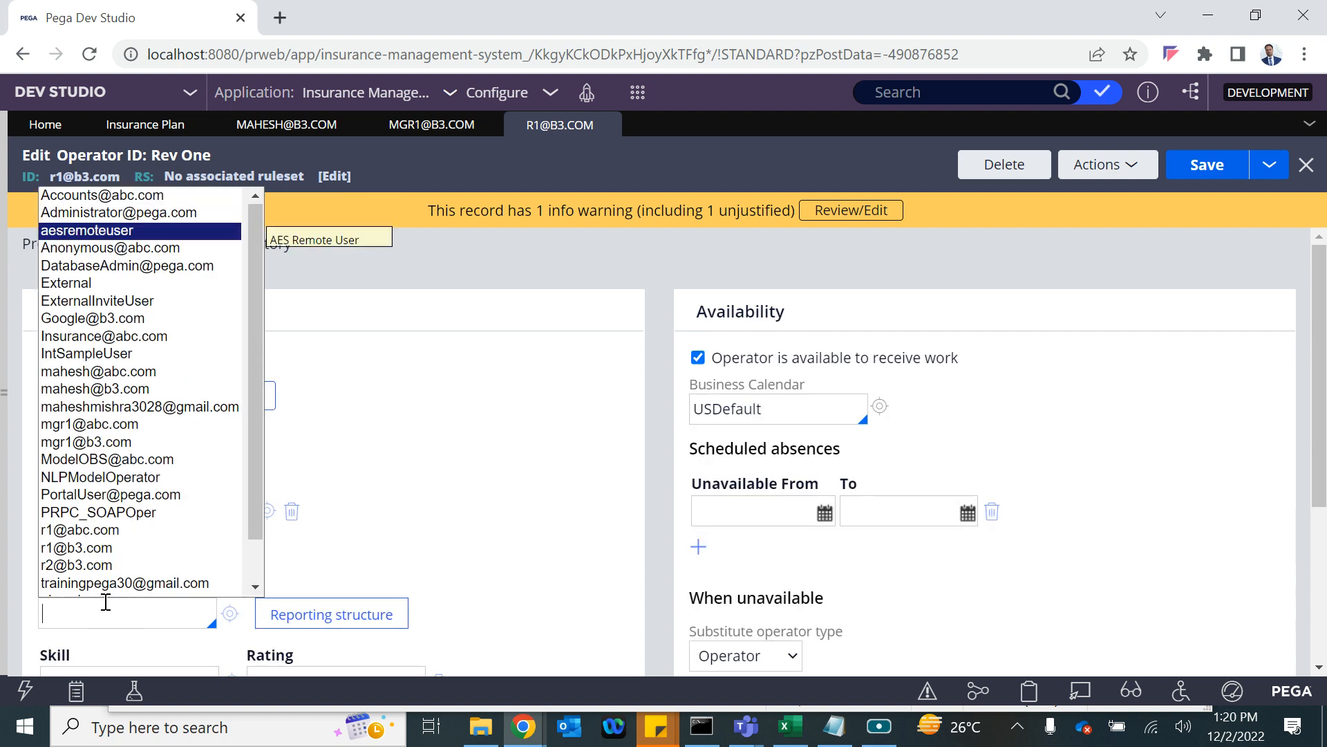
{"action": "key", "text": "Down"}
{"action": "key", "text": "Down"}
{"action": "key", "text": "Down"}
{"action": "key", "text": "Return"}
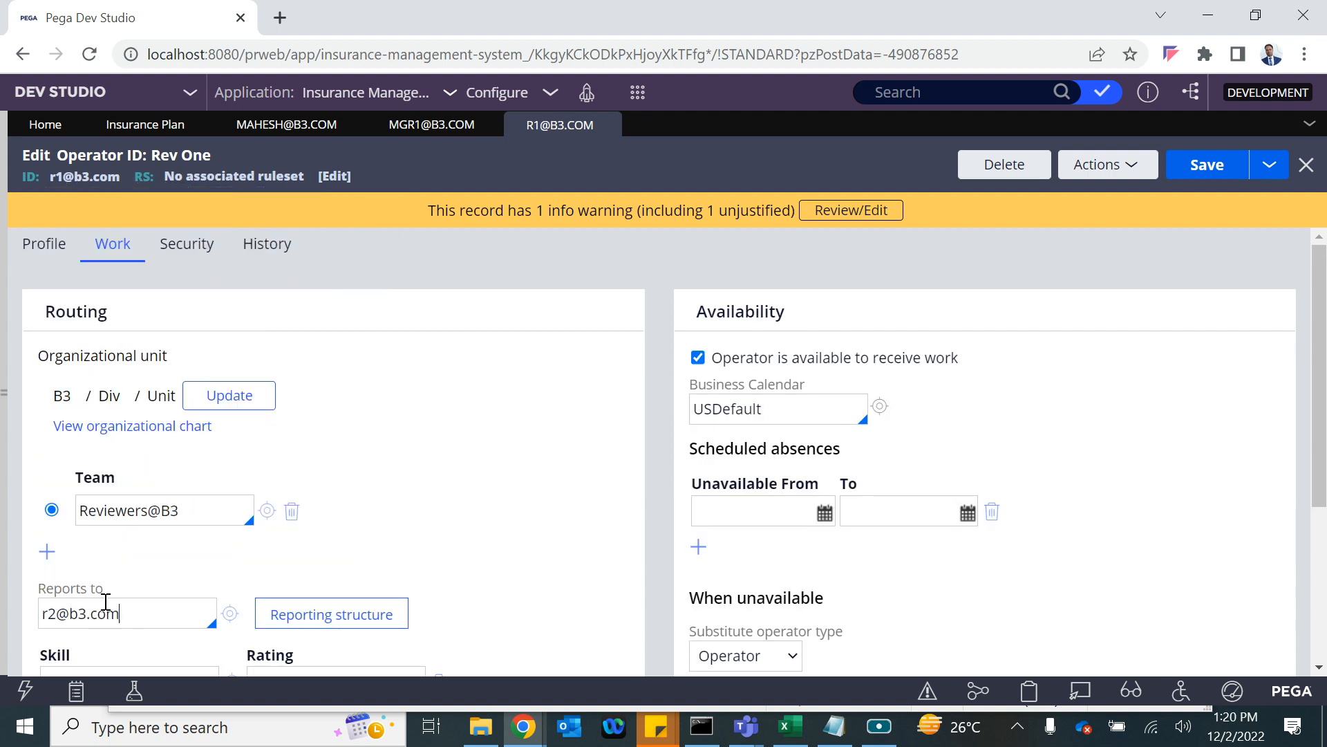
{"action": "left_click", "coordinate": [1203, 166]}
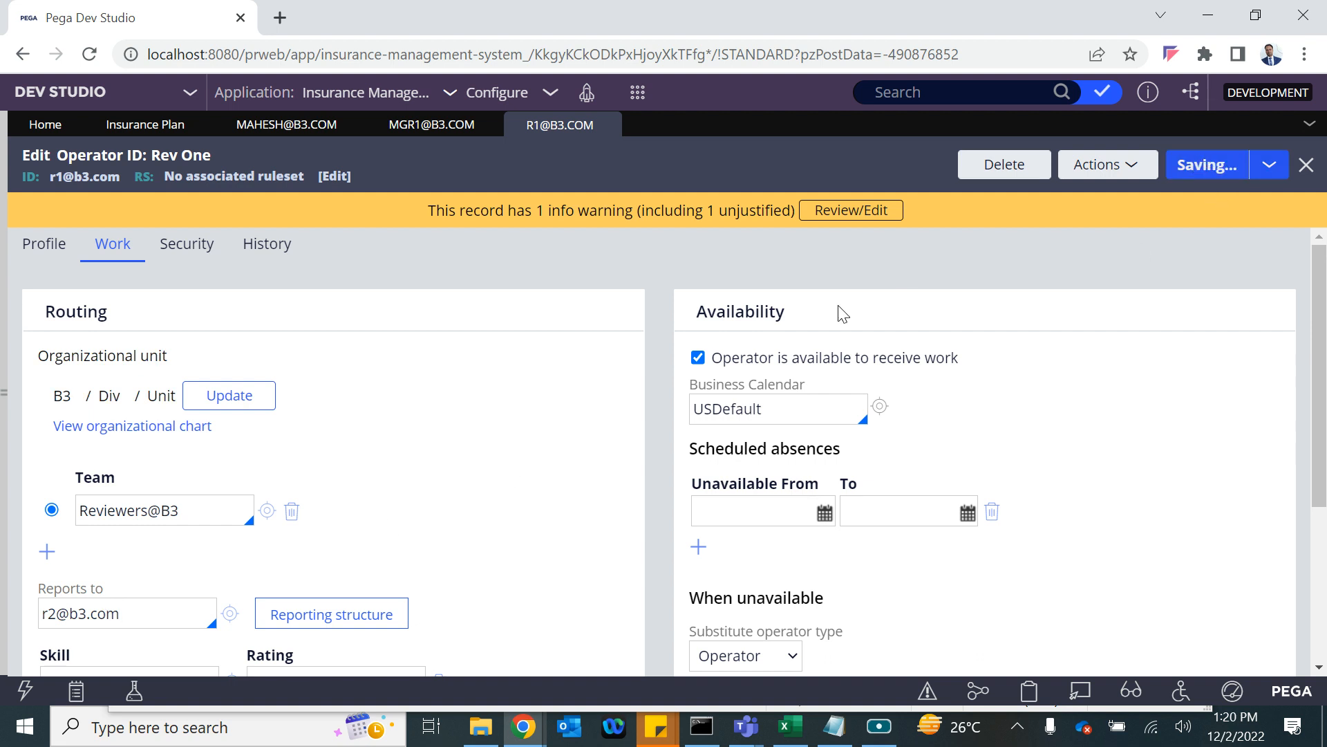
Check the saved reporting settings, view r2's record, then return to the Insurance Plan case type.
{"action": "left_click", "coordinate": [288, 137]}
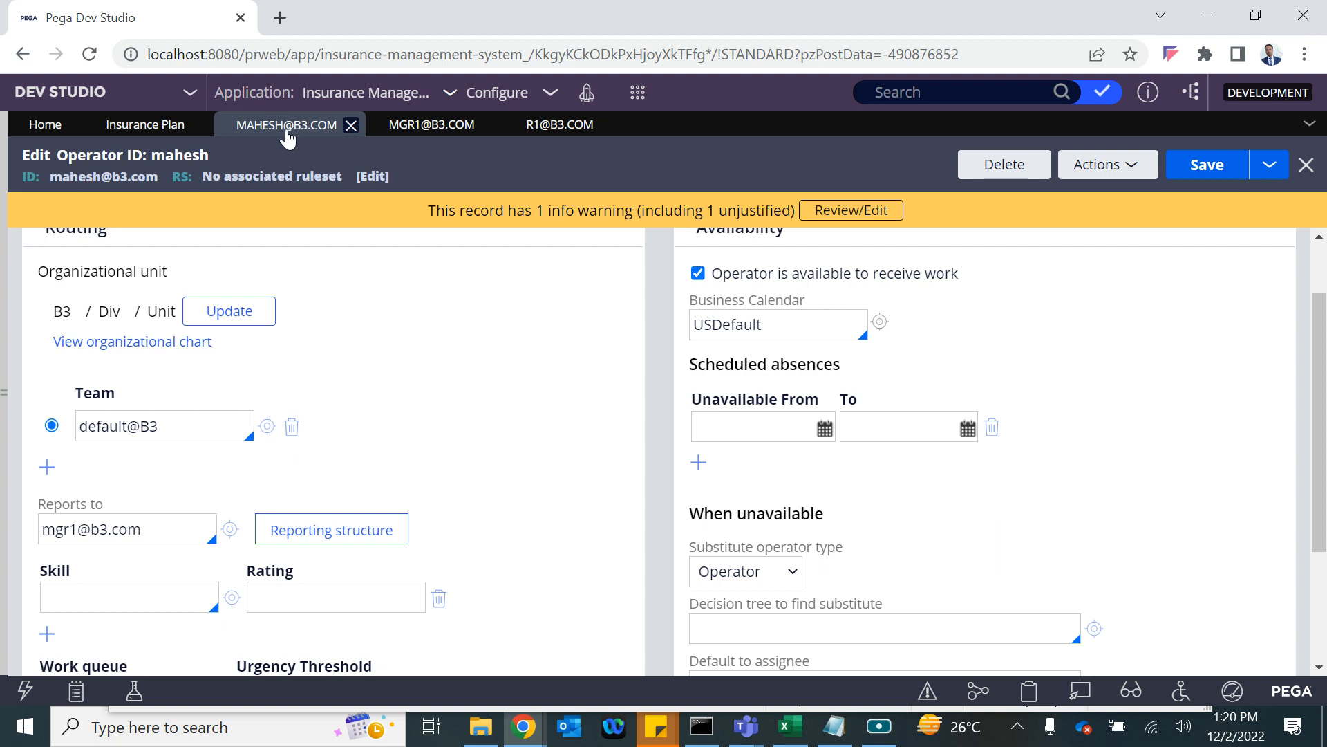
{"action": "left_click", "coordinate": [430, 125]}
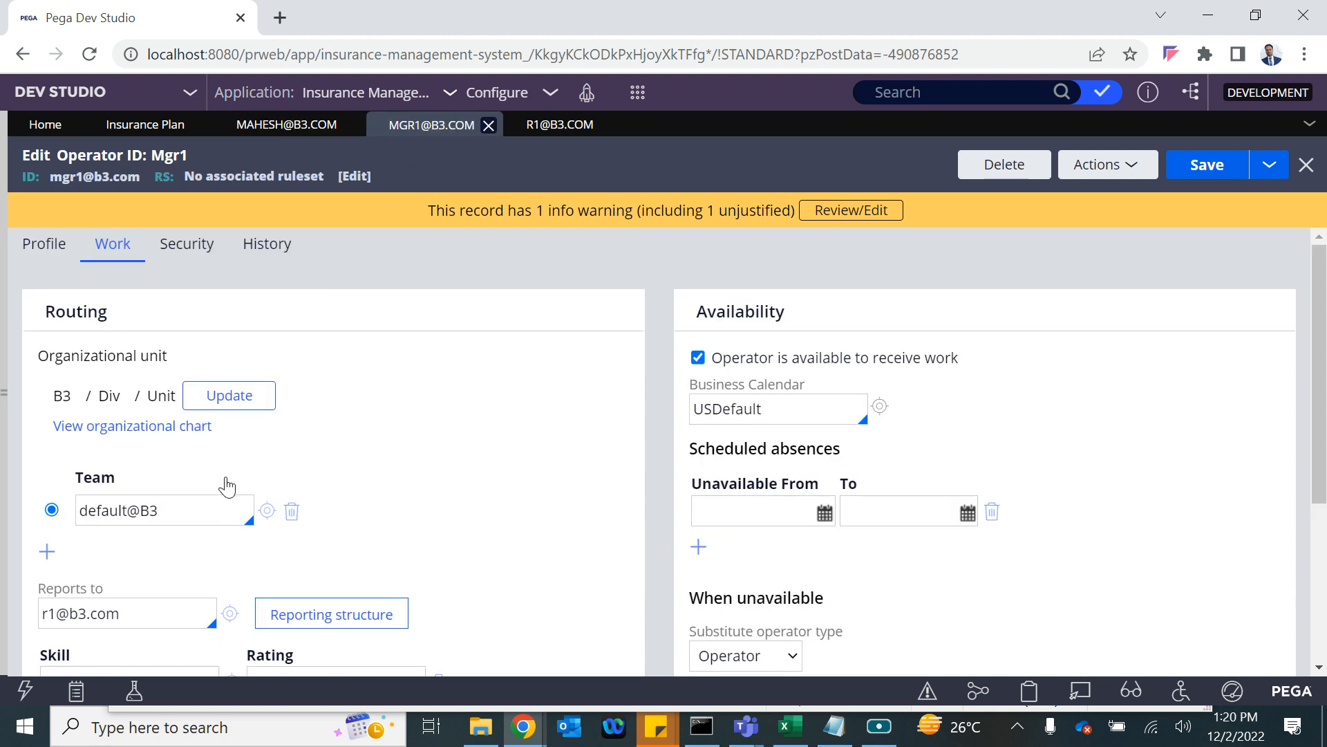
{"action": "left_click", "coordinate": [556, 125]}
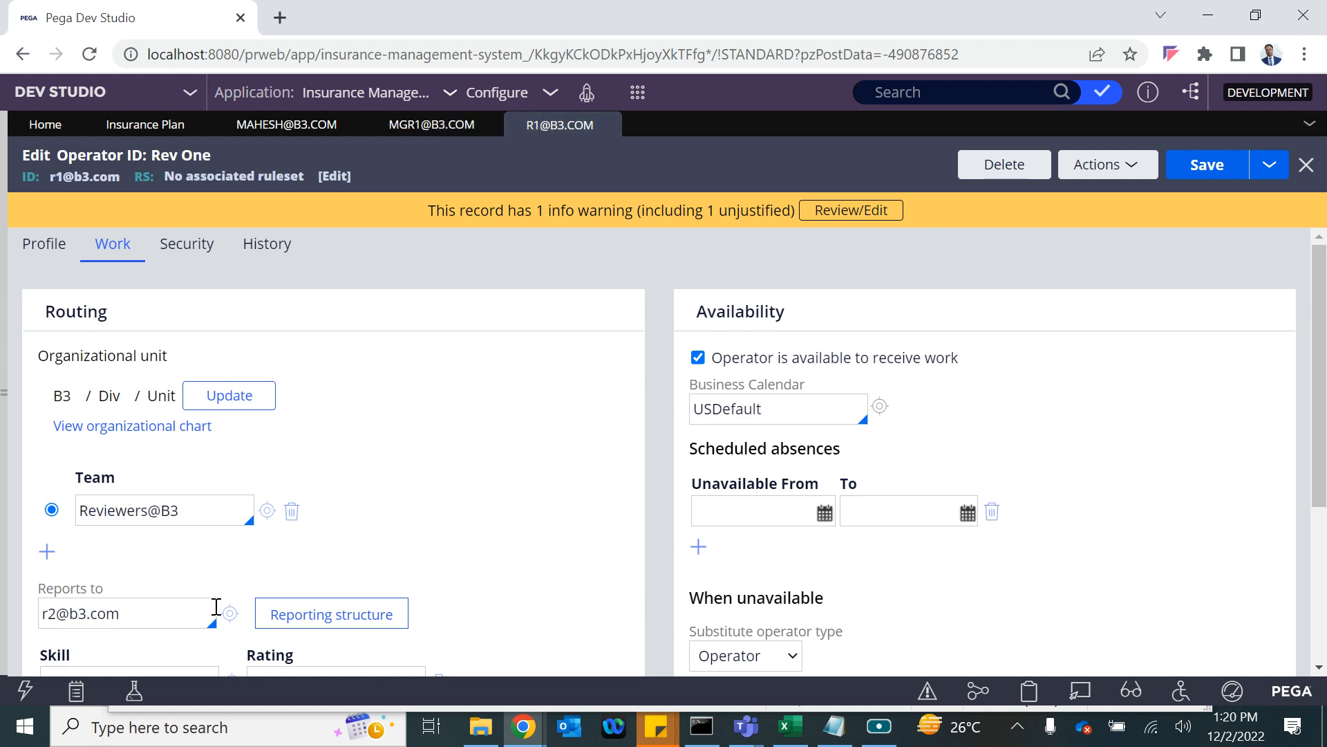
{"action": "left_click", "coordinate": [231, 613]}
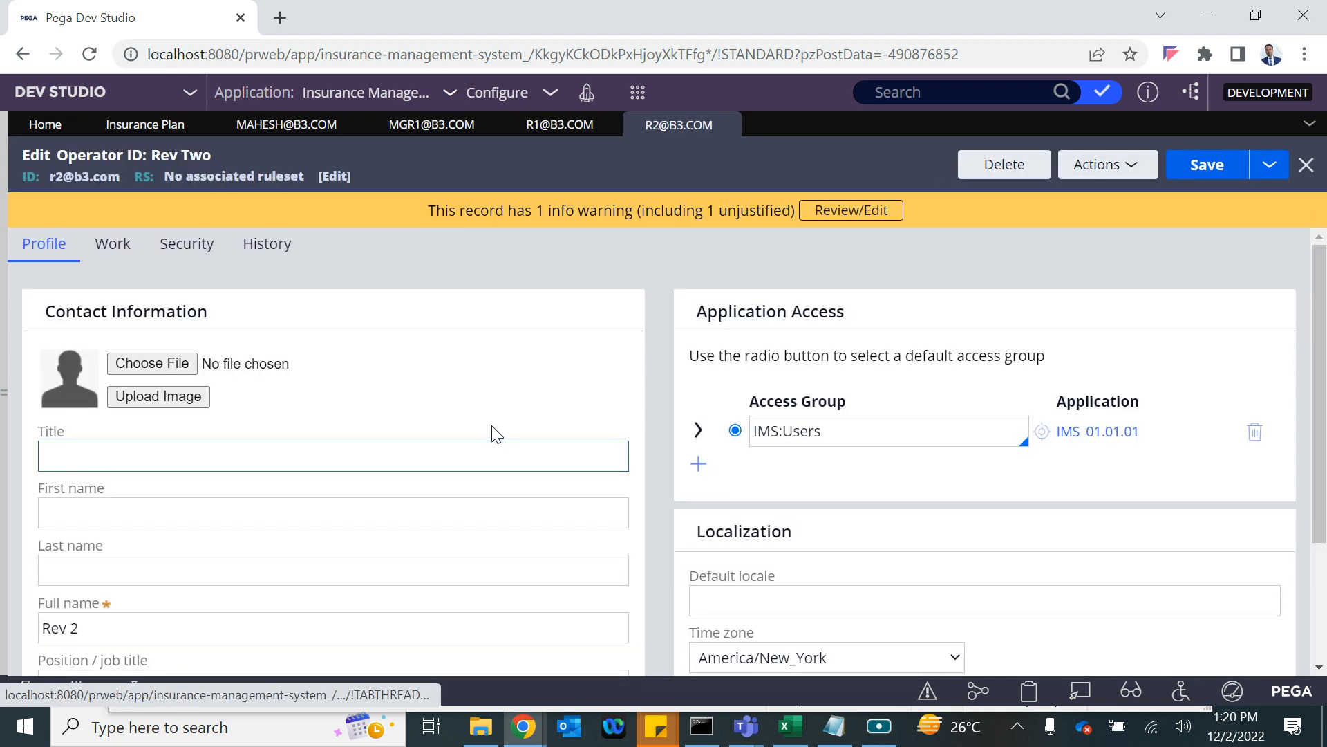
{"action": "scroll", "coordinate": [578, 557], "scroll_direction": "down", "scroll_amount": 3}
{"action": "scroll", "coordinate": [578, 557], "scroll_direction": "up", "scroll_amount": 3}
{"action": "left_click", "coordinate": [113, 243]}
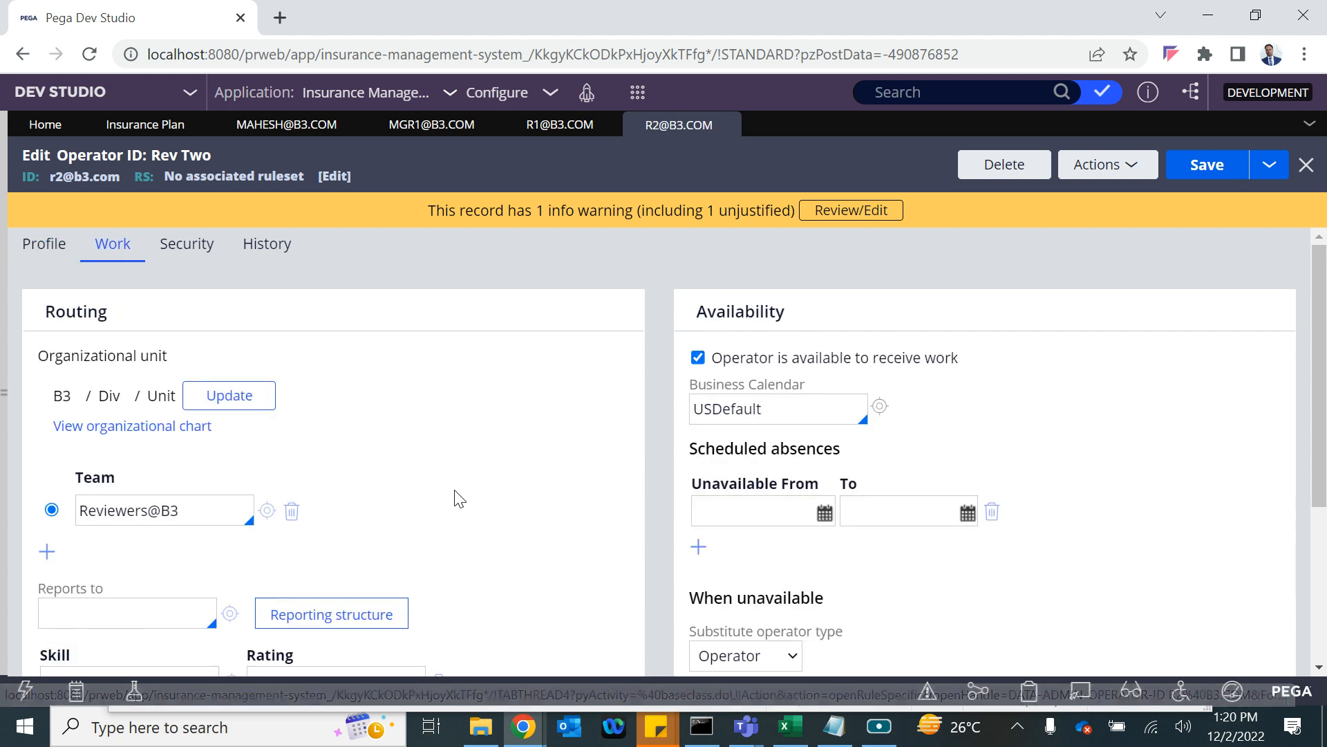
{"action": "scroll", "coordinate": [455, 495], "scroll_direction": "down", "scroll_amount": 3}
{"action": "scroll", "coordinate": [454, 495], "scroll_direction": "up", "scroll_amount": 3}
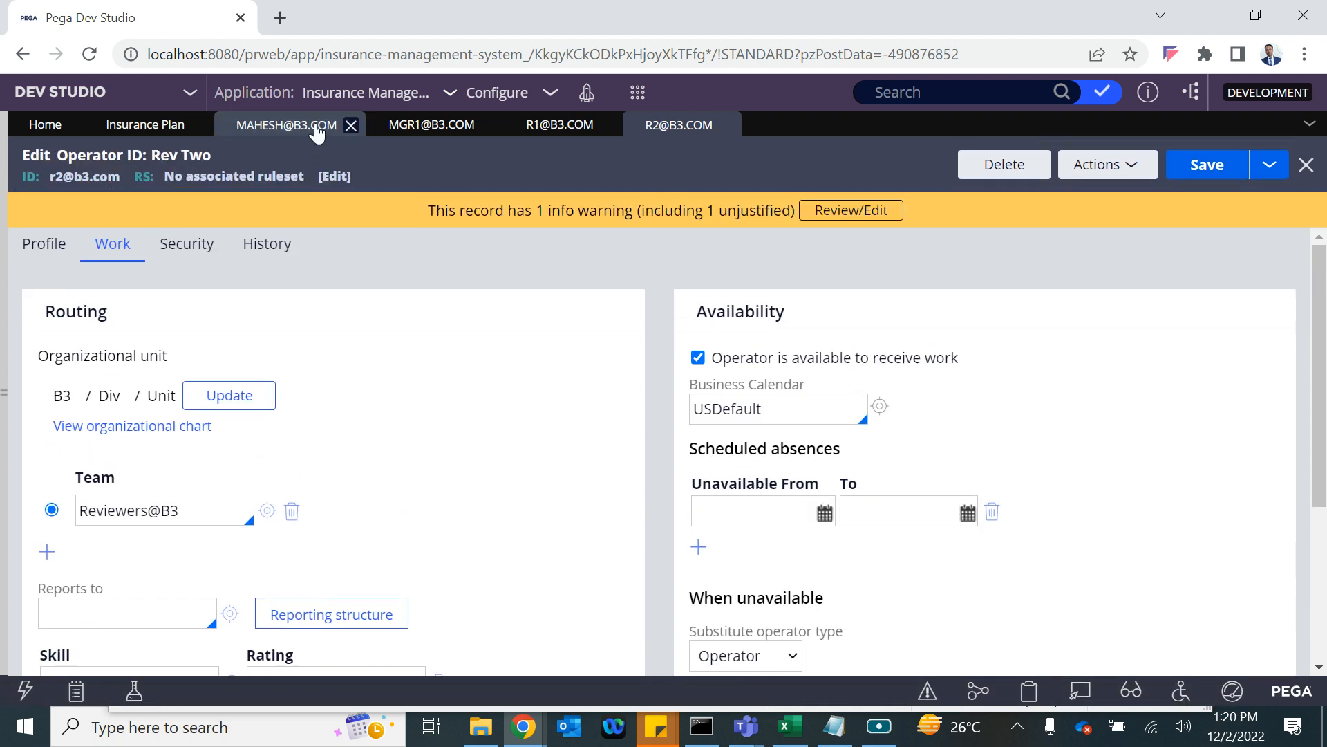
{"action": "left_click", "coordinate": [152, 131]}
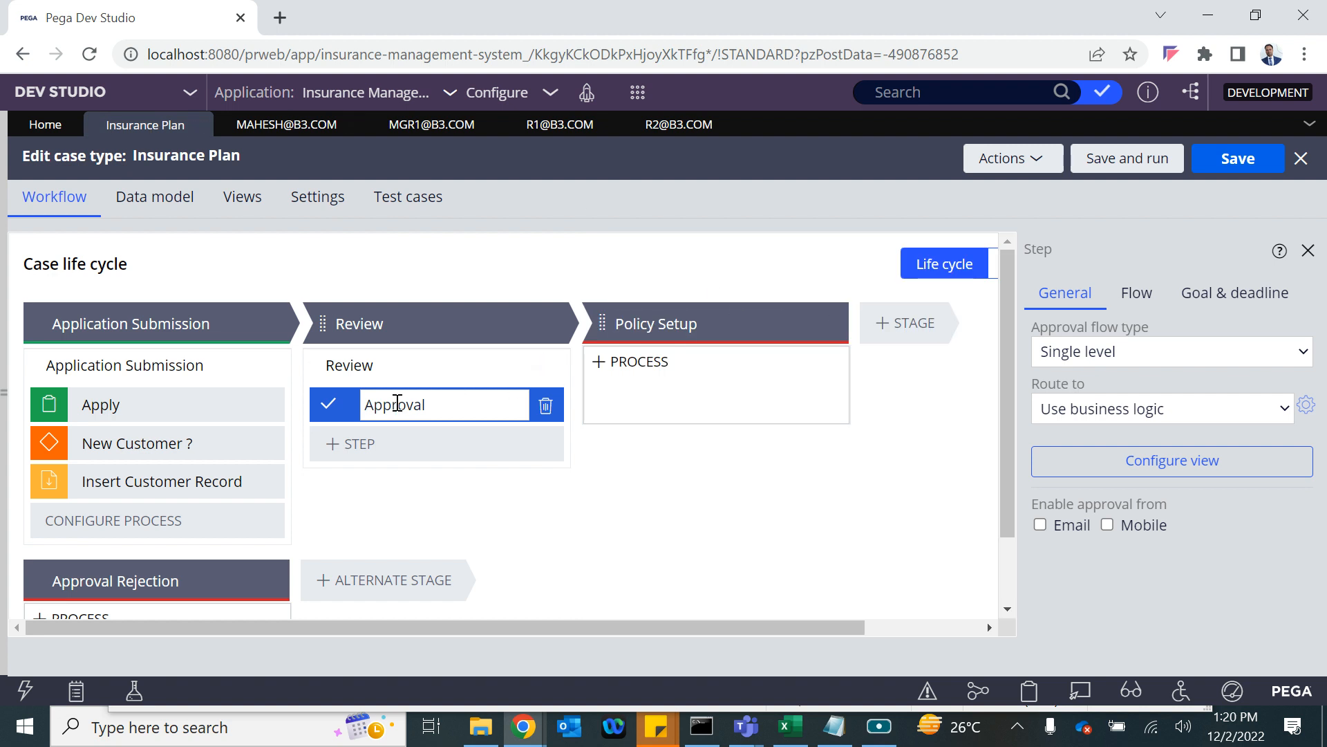
Set the Approval step to Cascading, based on Reporting structure, completed by Reporting manager.
{"action": "right_click", "coordinate": [1104, 361]}
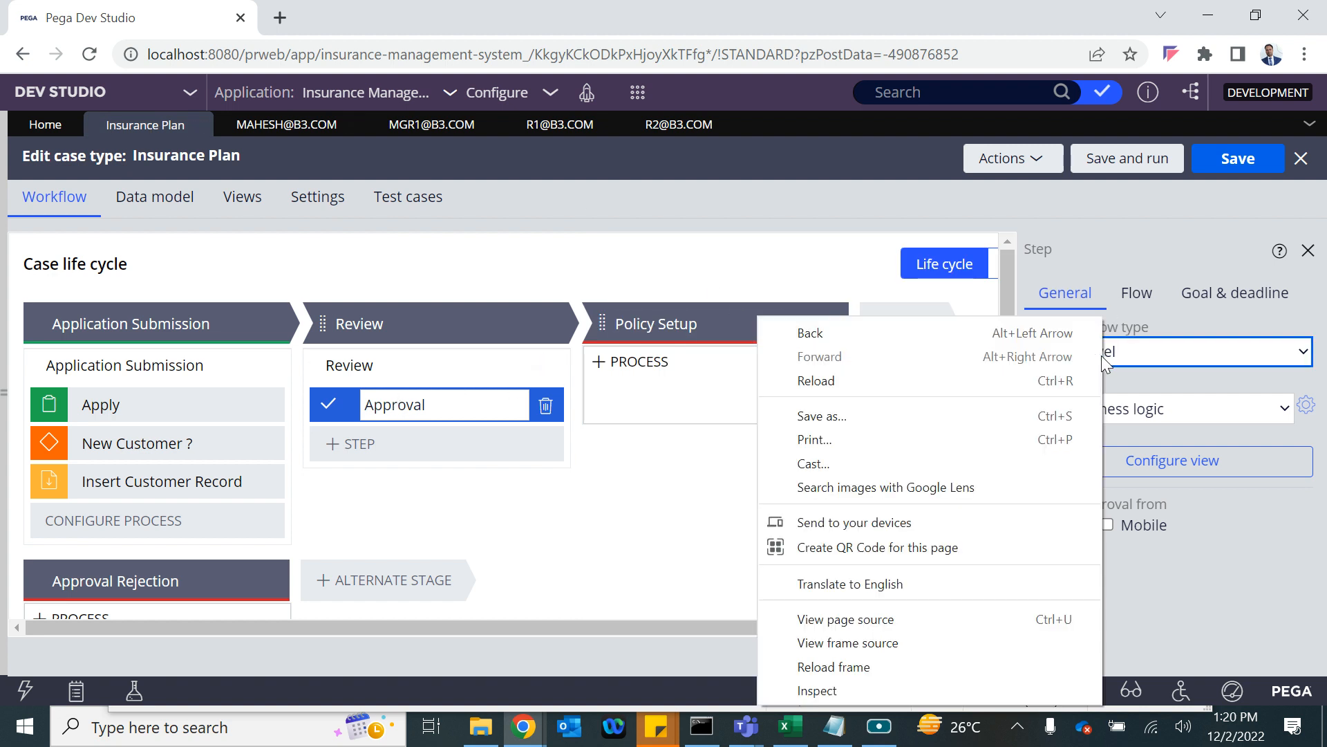
{"action": "left_click", "coordinate": [1183, 347]}
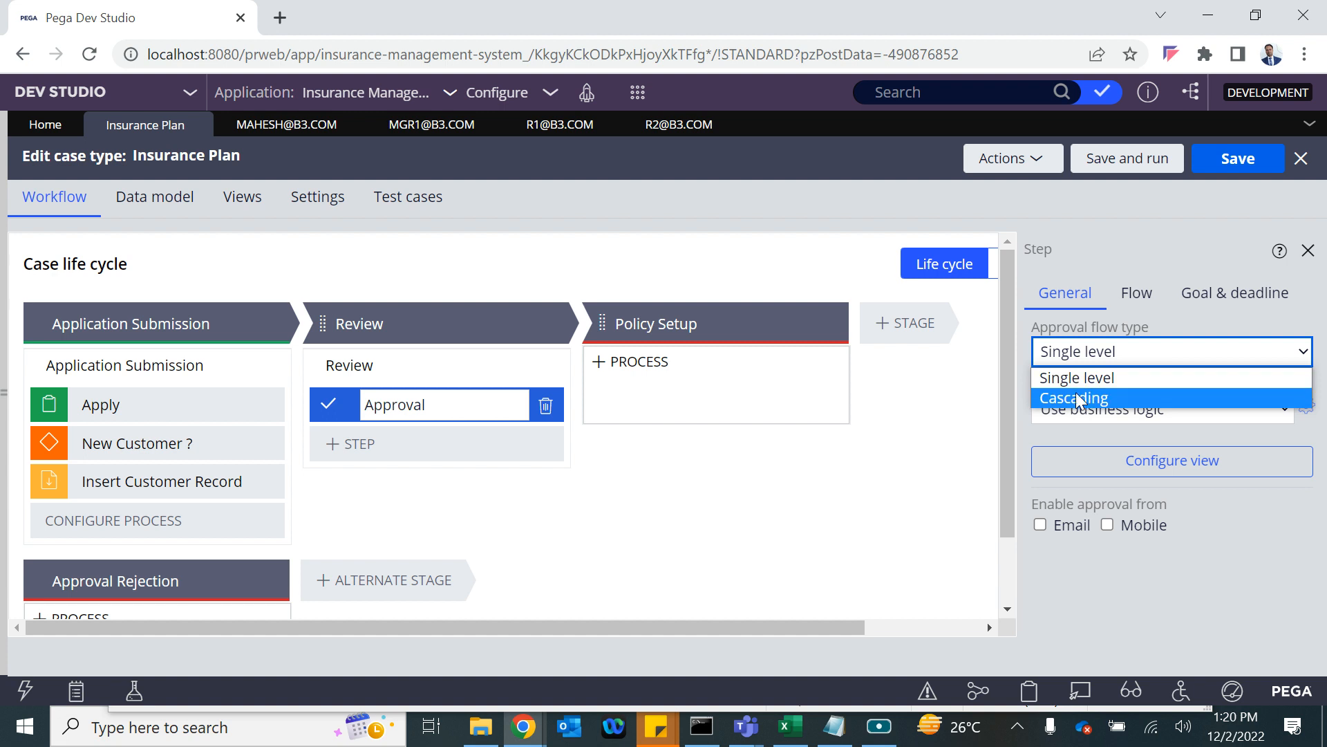
{"action": "left_click", "coordinate": [1099, 398]}
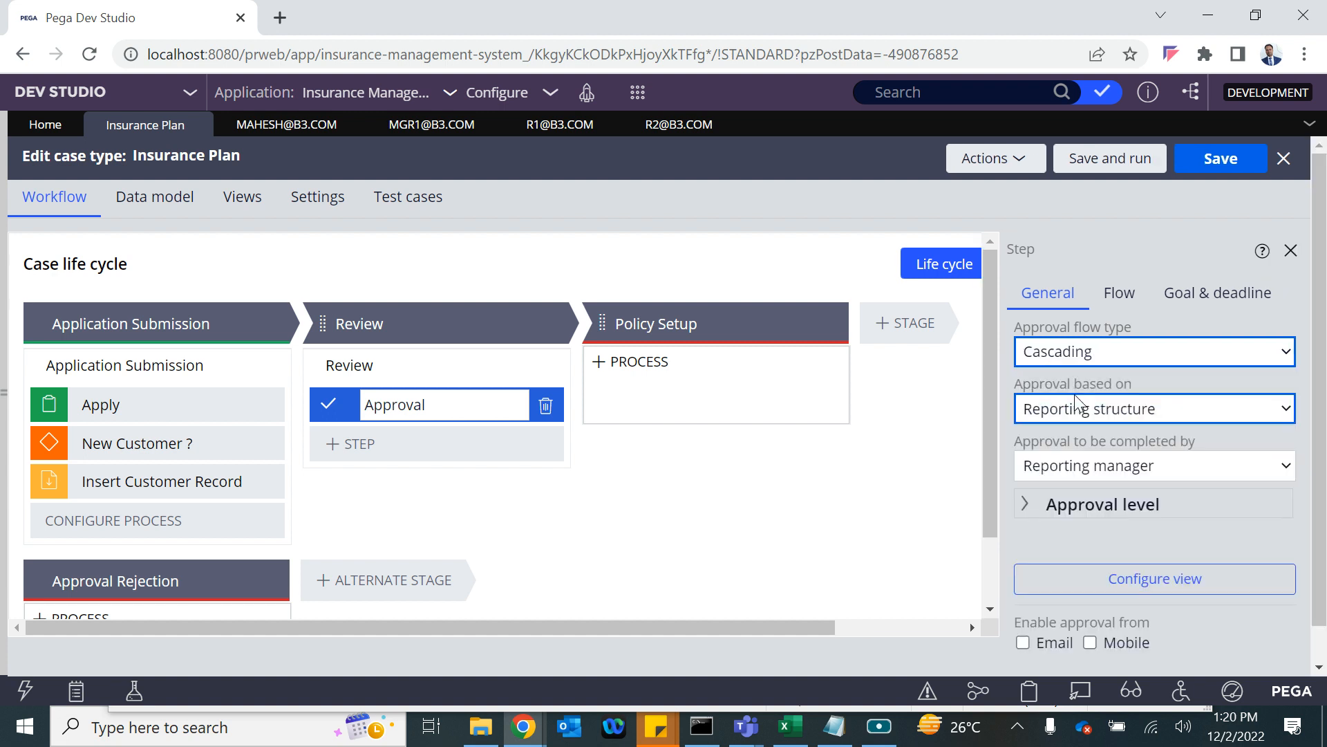
{"action": "left_click", "coordinate": [1114, 408]}
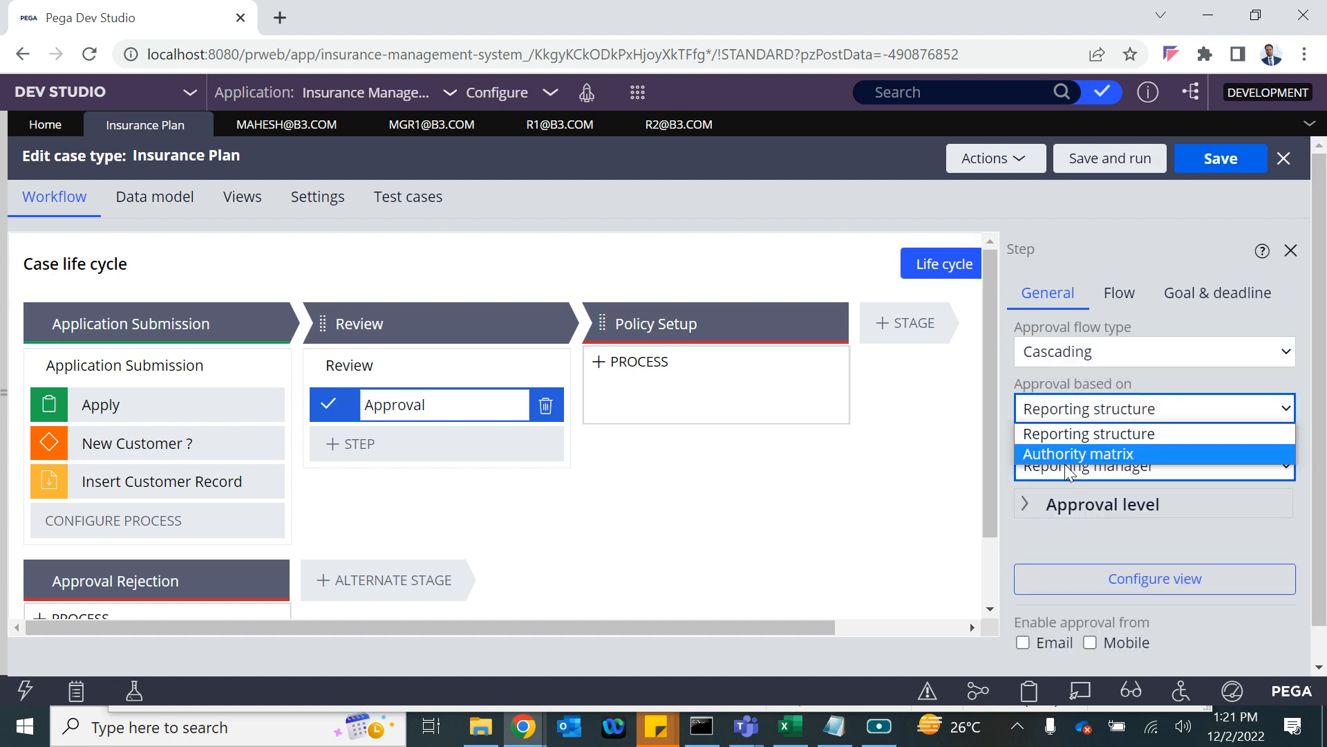
{"action": "left_click", "coordinate": [1061, 438]}
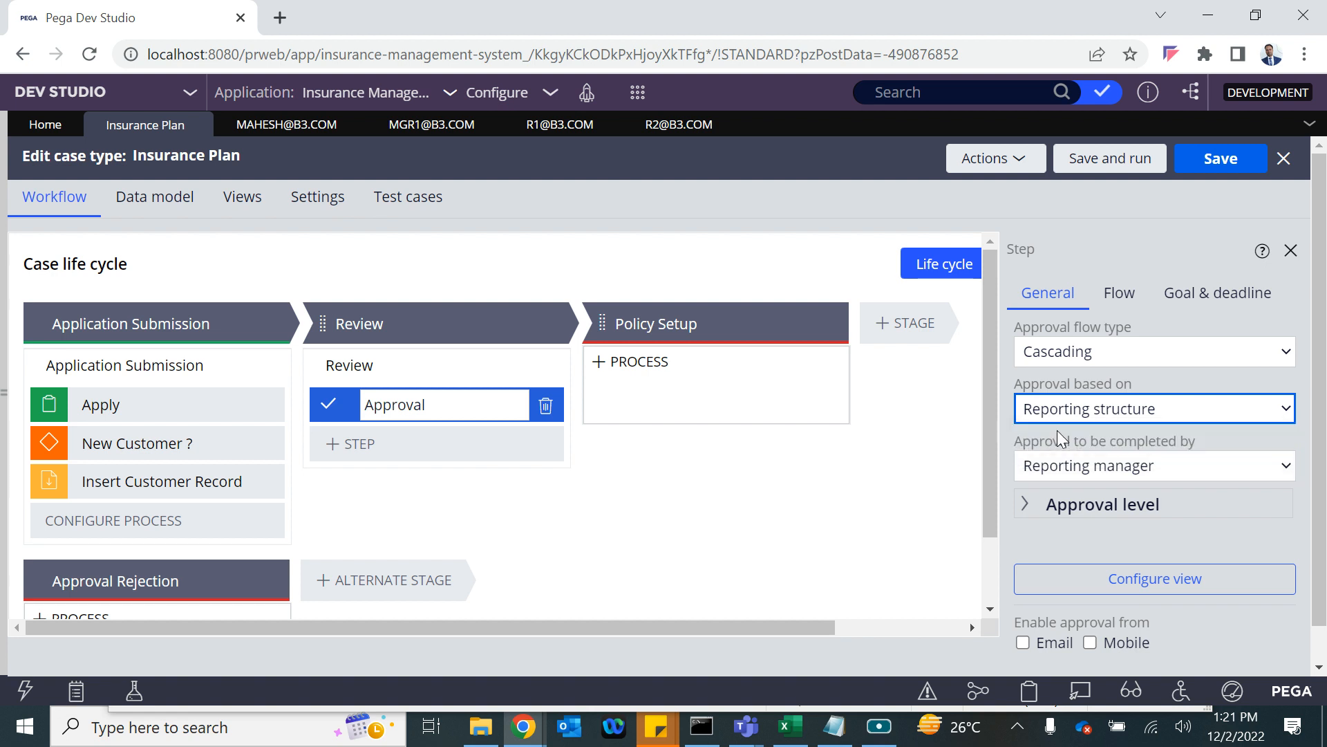
{"action": "left_click", "coordinate": [1094, 466]}
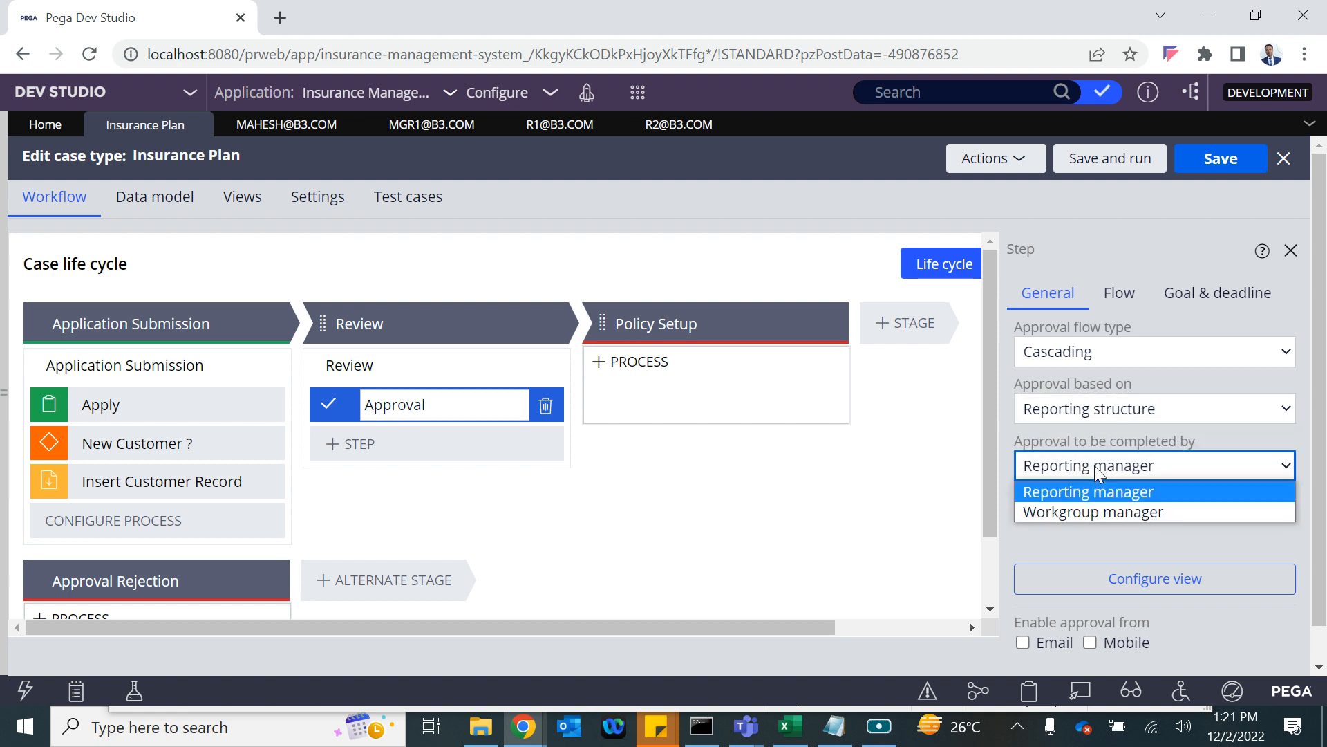
{"action": "left_click", "coordinate": [1064, 496]}
Try Workgroup manager as approver, revert to Reporting manager, and save the case type.
{"action": "left_click", "coordinate": [1054, 476]}
{"action": "left_click", "coordinate": [1057, 512]}
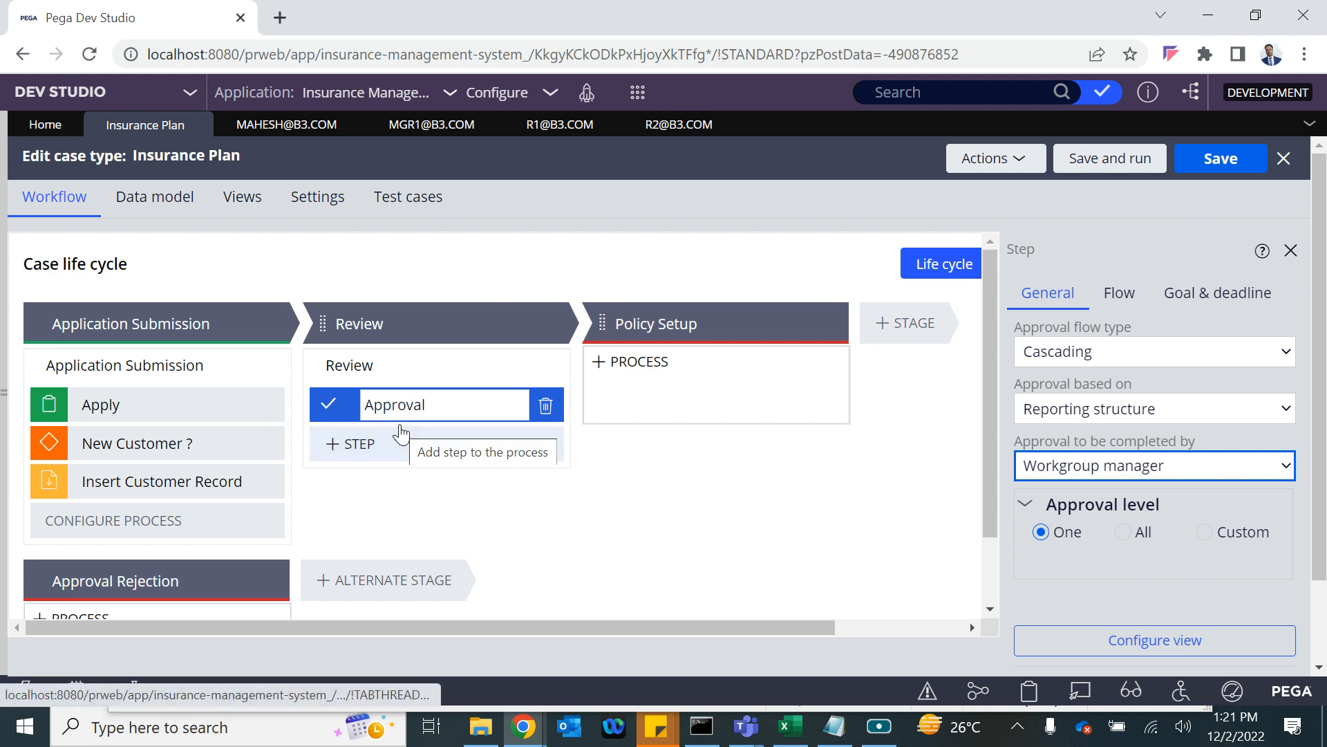
{"action": "left_click", "coordinate": [1031, 467]}
{"action": "left_click", "coordinate": [1053, 488]}
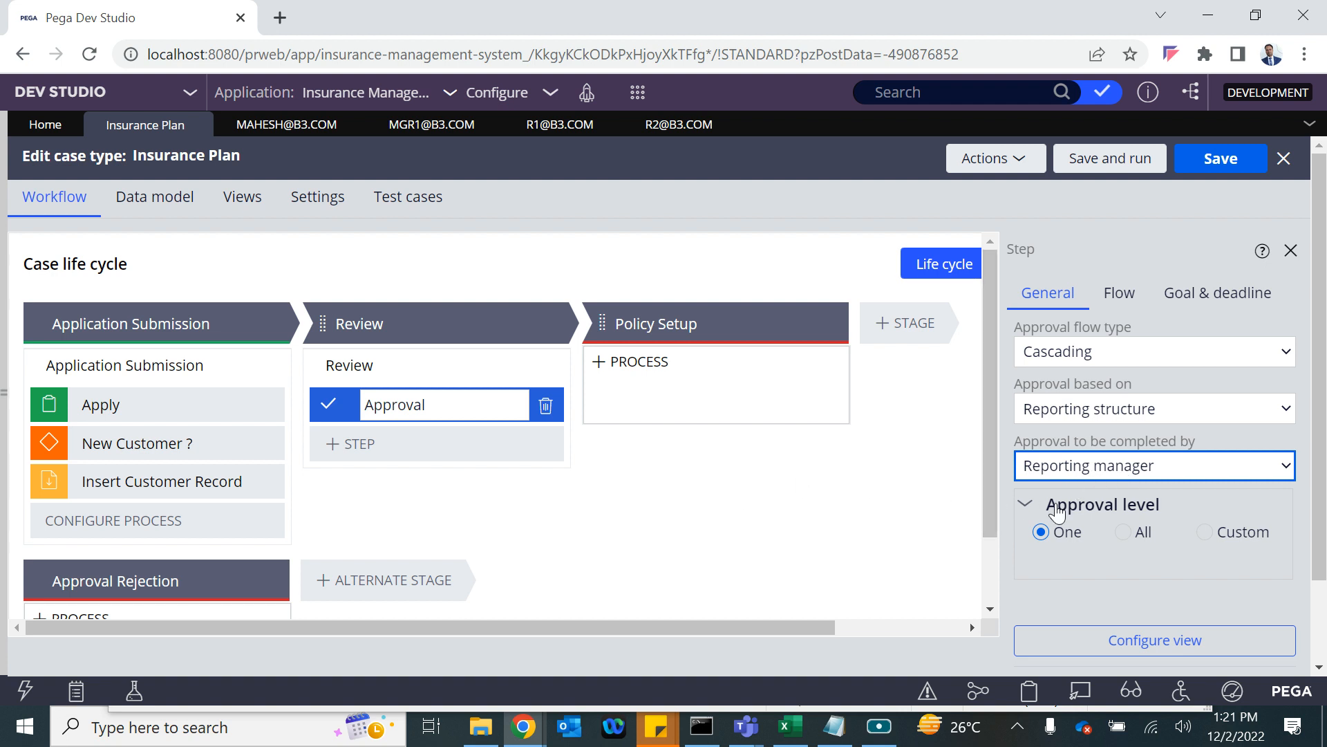
{"action": "left_click", "coordinate": [1213, 182]}
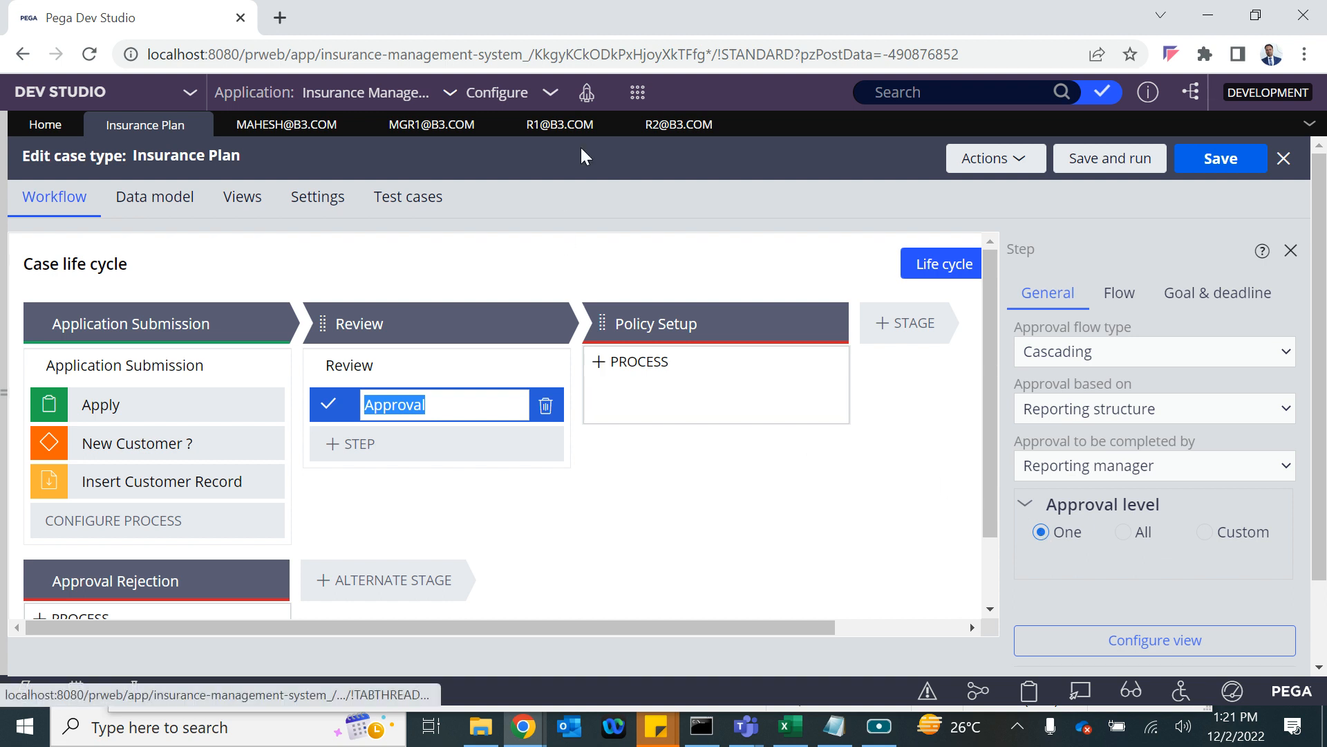
{"action": "left_click", "coordinate": [638, 92]}
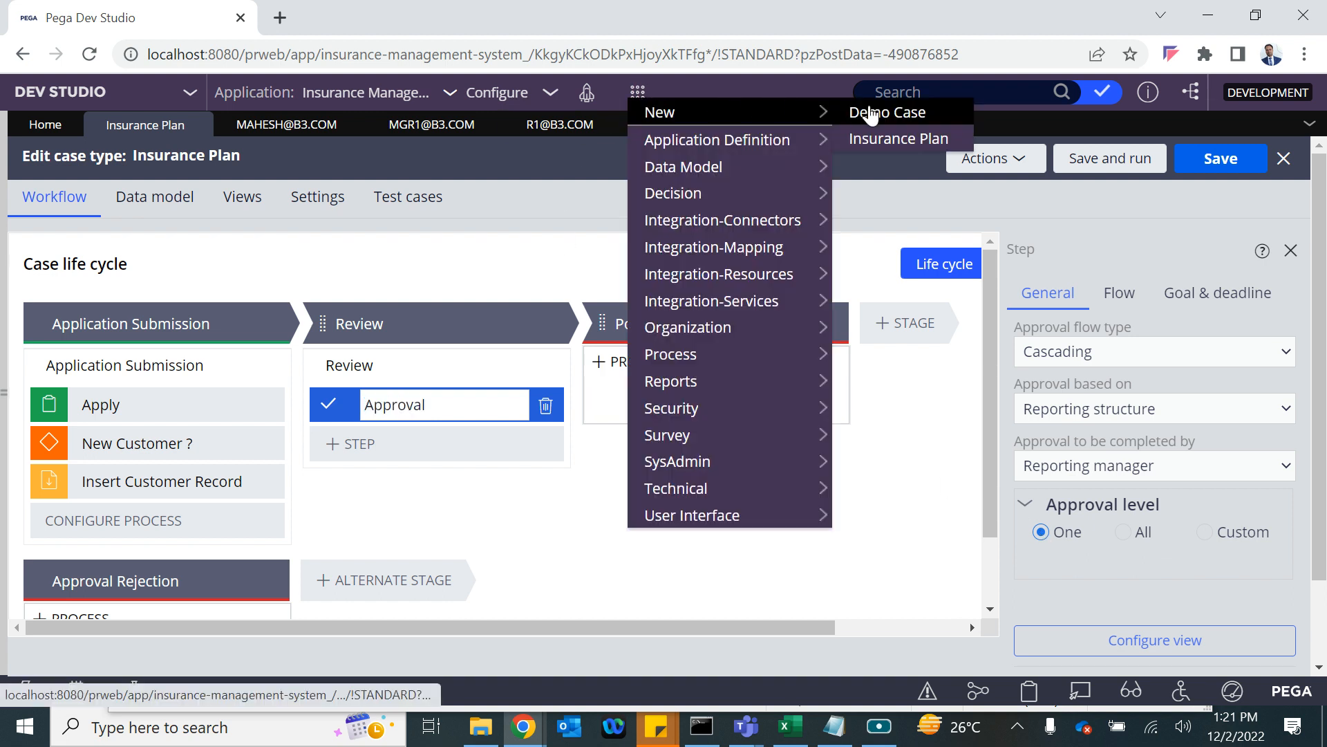
Create Insurance Plan case I-5001 with New Customer No and the customer's CID, and submit it.
{"action": "left_click", "coordinate": [902, 138]}
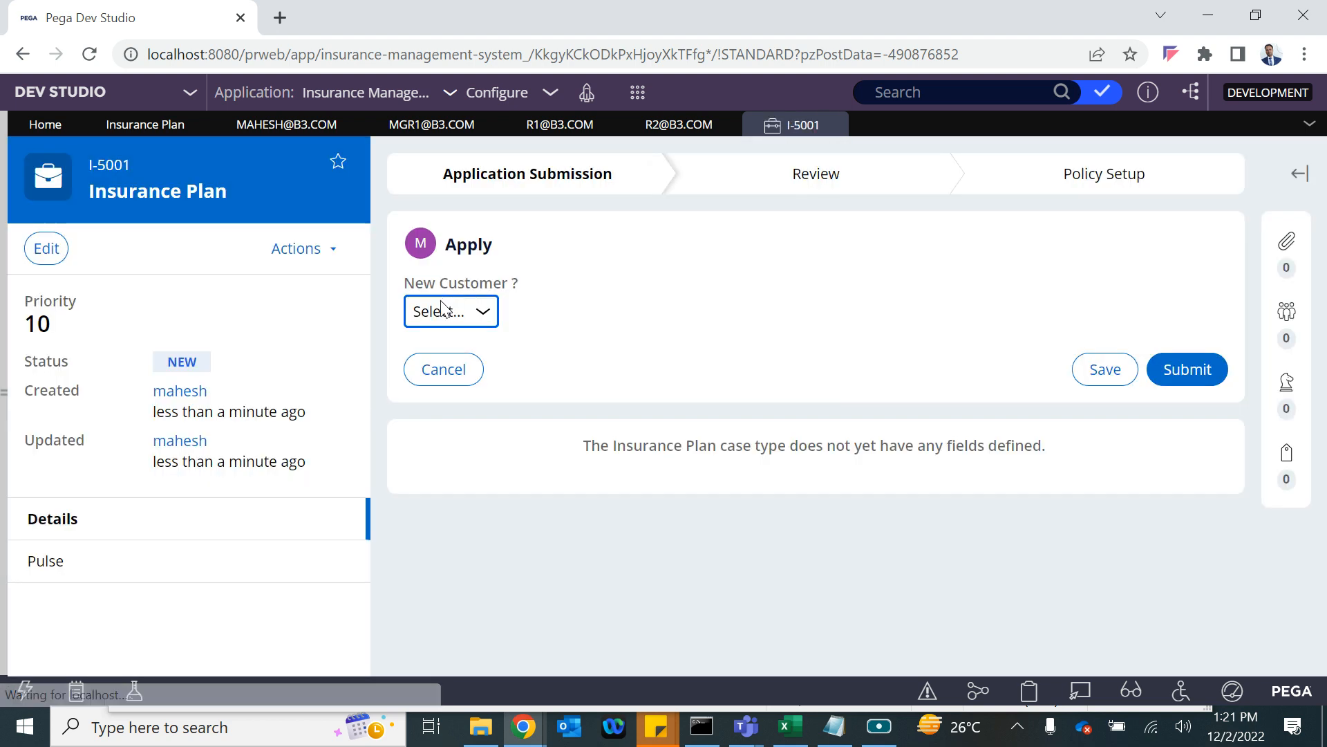
{"action": "left_click", "coordinate": [440, 315]}
{"action": "left_click", "coordinate": [423, 378]}
{"action": "left_click", "coordinate": [455, 378]}
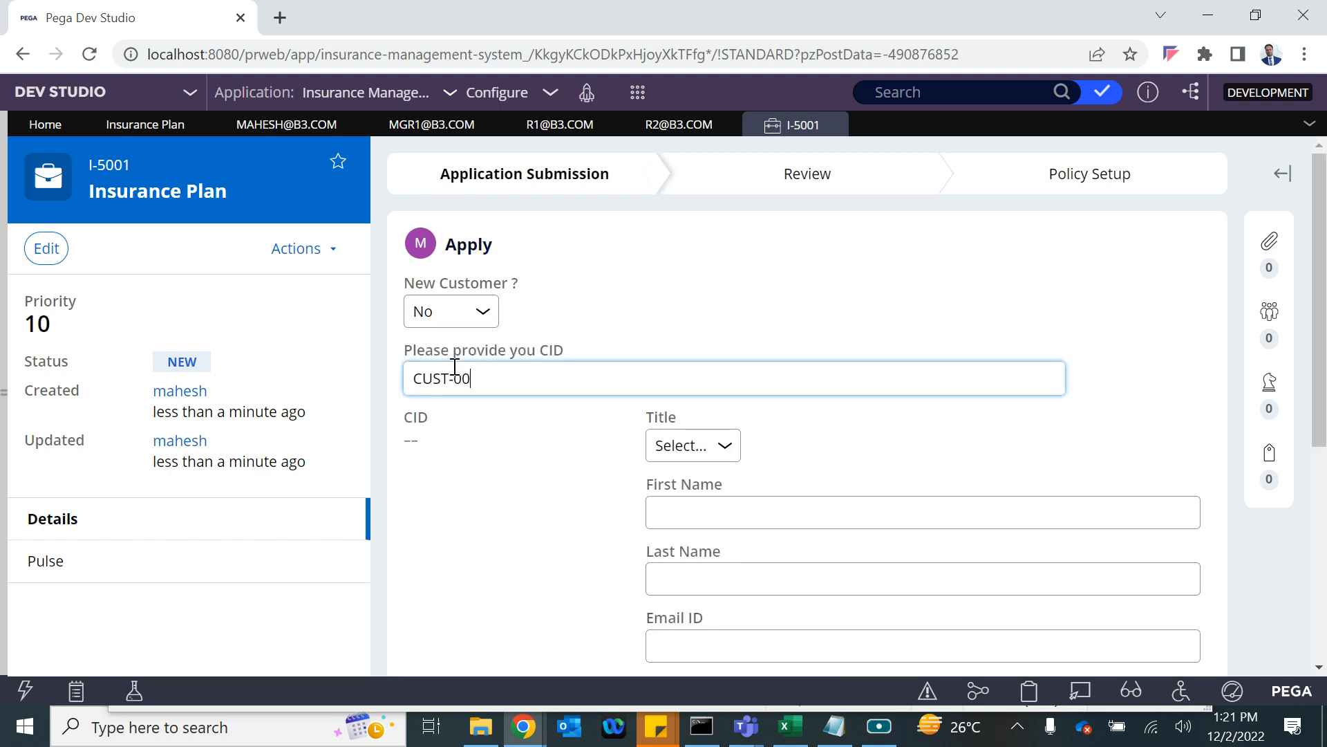
{"action": "type", "text": "CUST-0001"}
{"action": "left_click", "coordinate": [483, 475]}
{"action": "scroll", "coordinate": [483, 474], "scroll_direction": "down", "scroll_amount": 5}
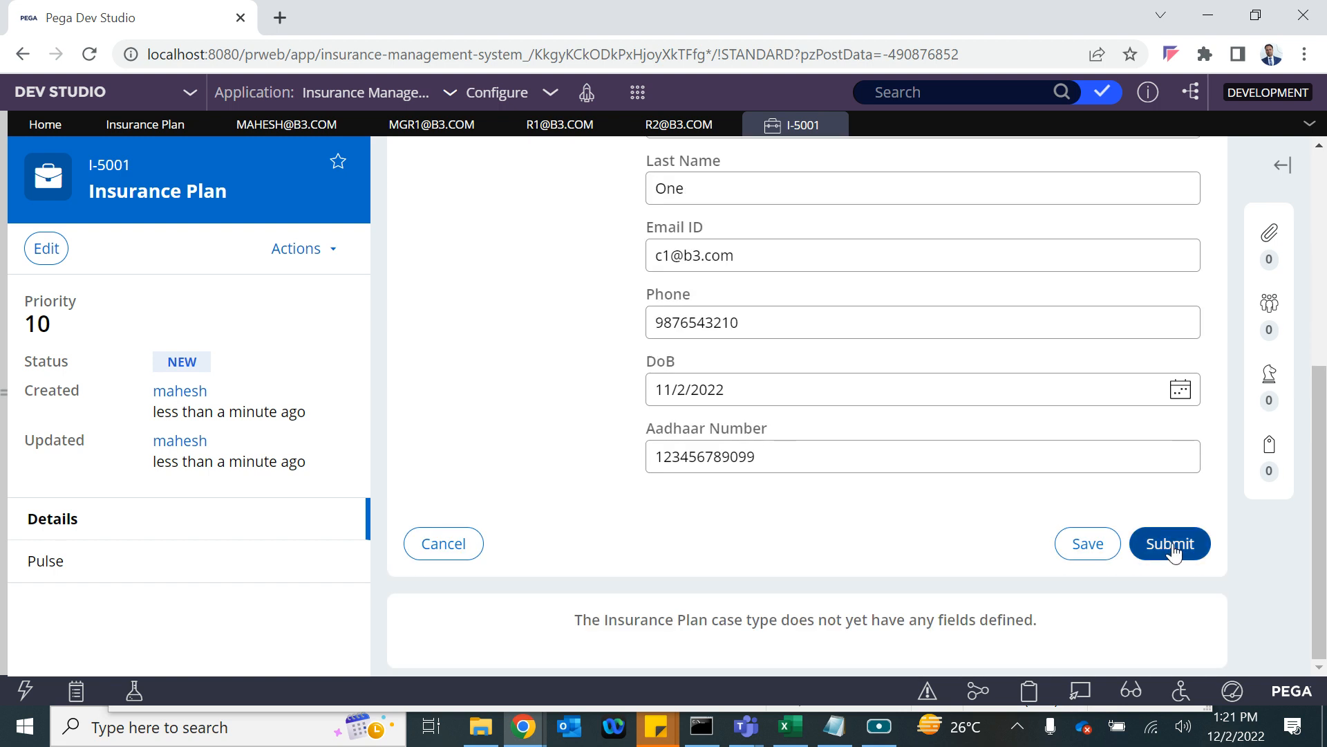
{"action": "left_click", "coordinate": [1185, 546]}
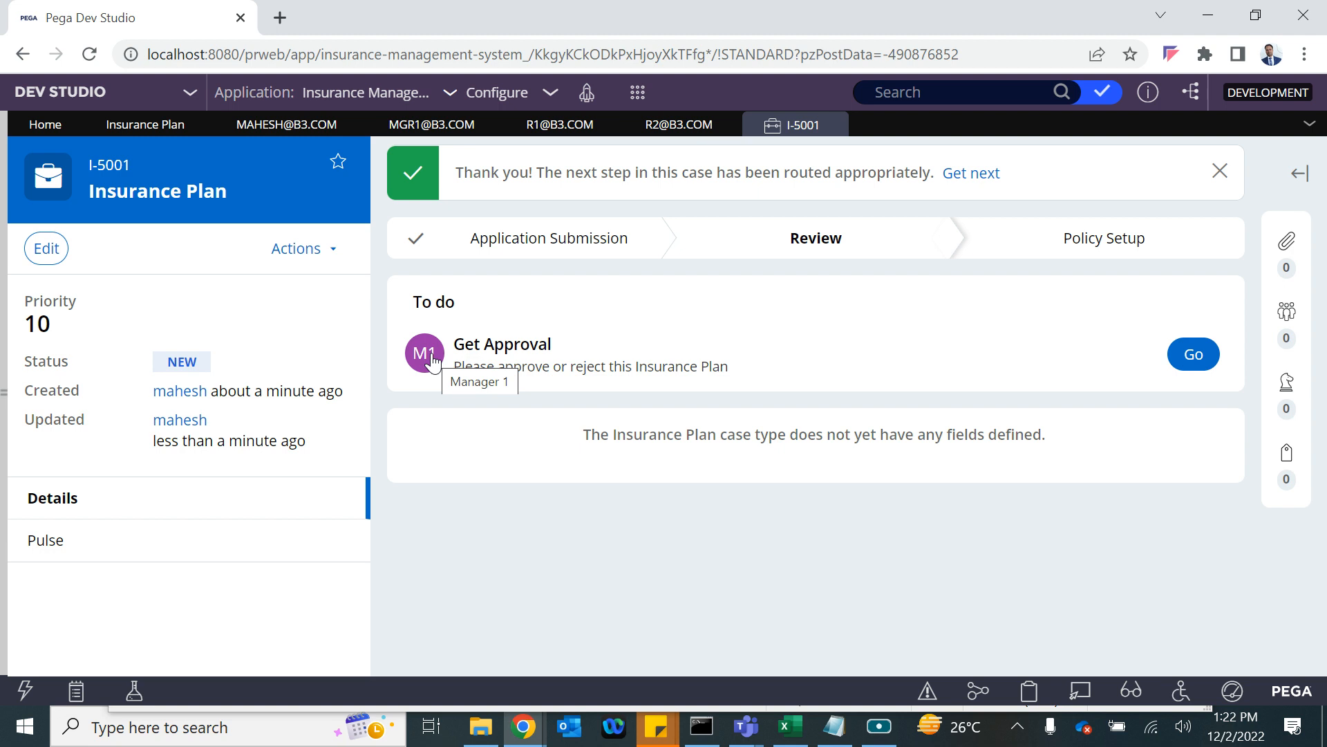
After checking the operator record, approve case I-5001's Get Approval assignment.
{"action": "left_click", "coordinate": [287, 126]}
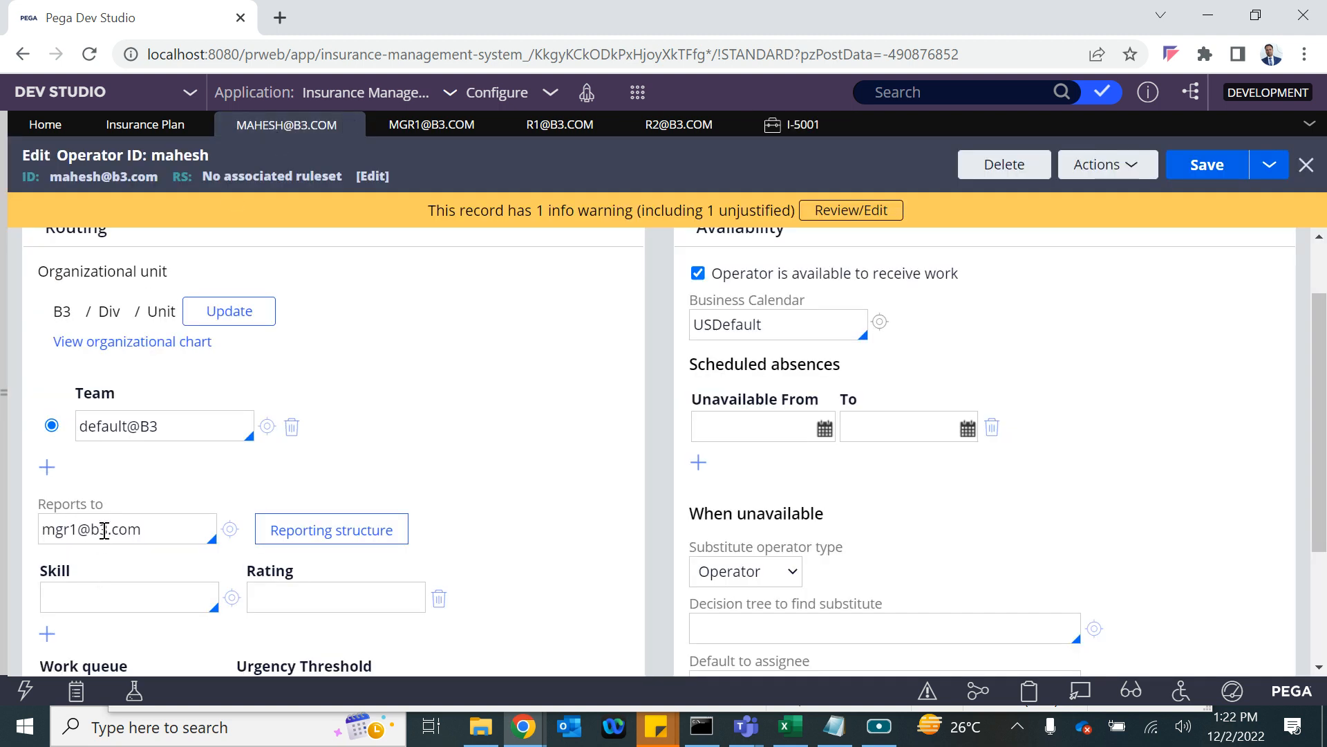
{"action": "left_click", "coordinate": [790, 127]}
{"action": "left_click", "coordinate": [1190, 358]}
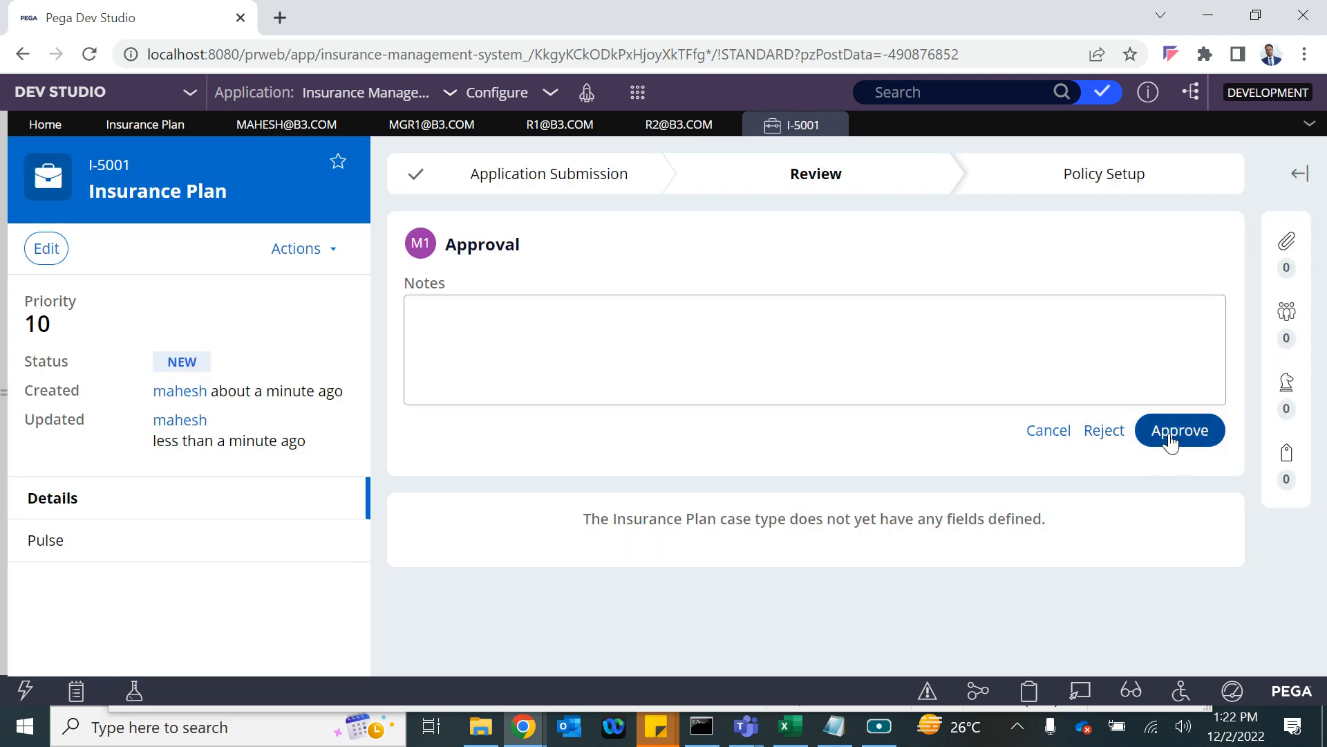
{"action": "left_click", "coordinate": [1174, 435]}
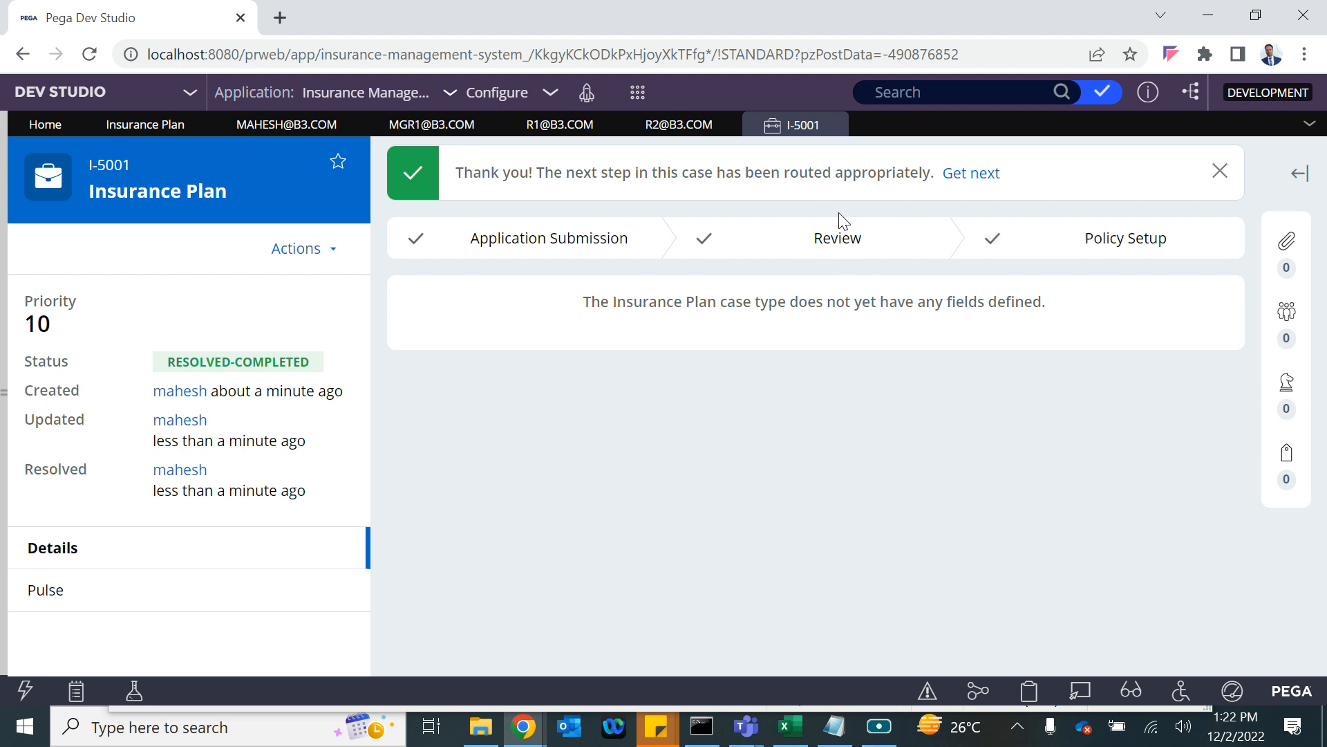
Change the Approval level to All, save, and reopen the operators' records to check Reports to.
{"action": "left_click", "coordinate": [149, 131]}
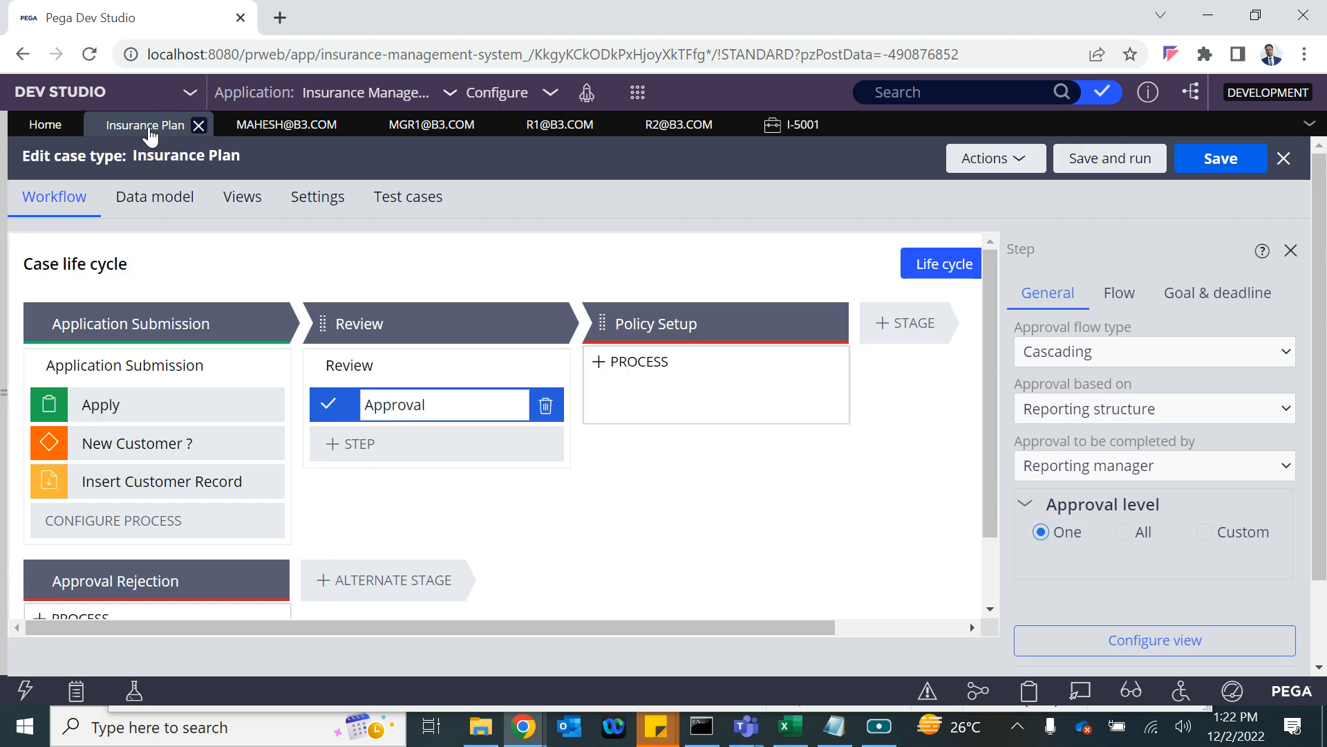
{"action": "left_click", "coordinate": [1124, 532]}
{"action": "left_click", "coordinate": [1217, 158]}
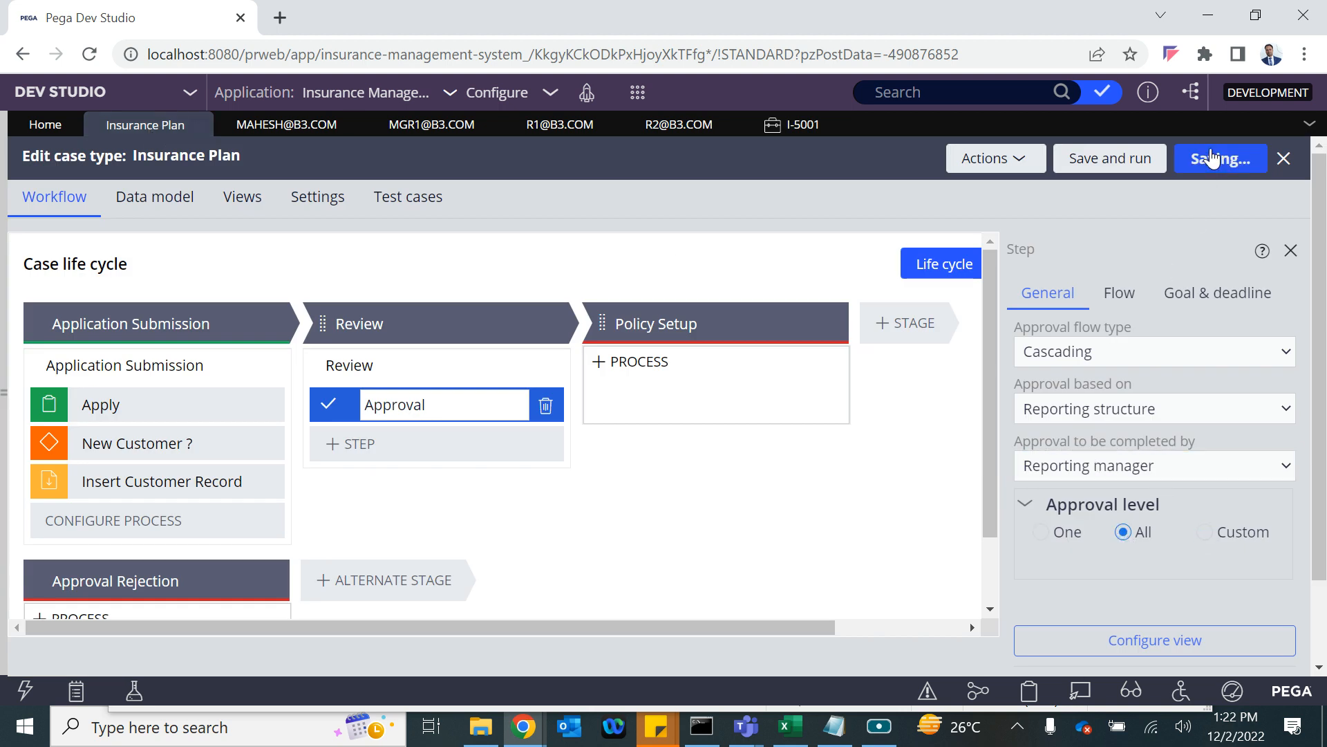
{"action": "left_click", "coordinate": [296, 125]}
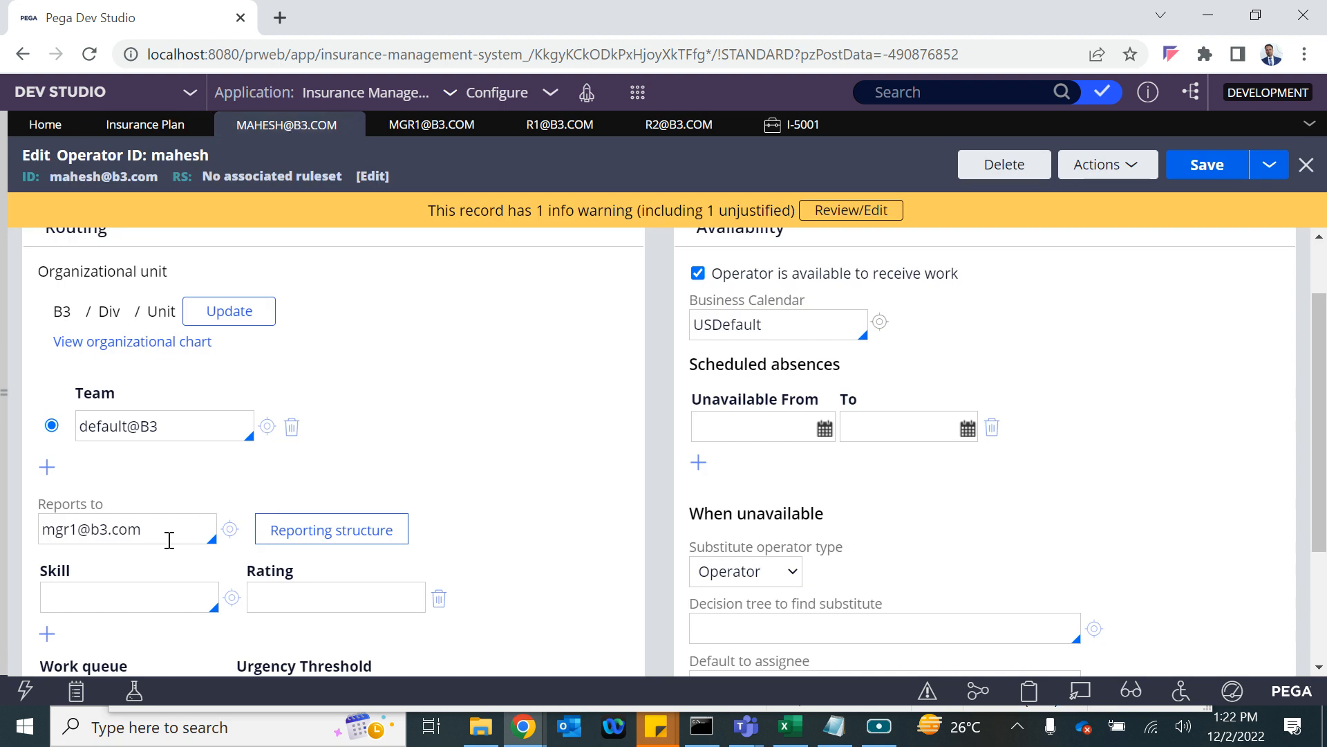
{"action": "right_click", "coordinate": [230, 541]}
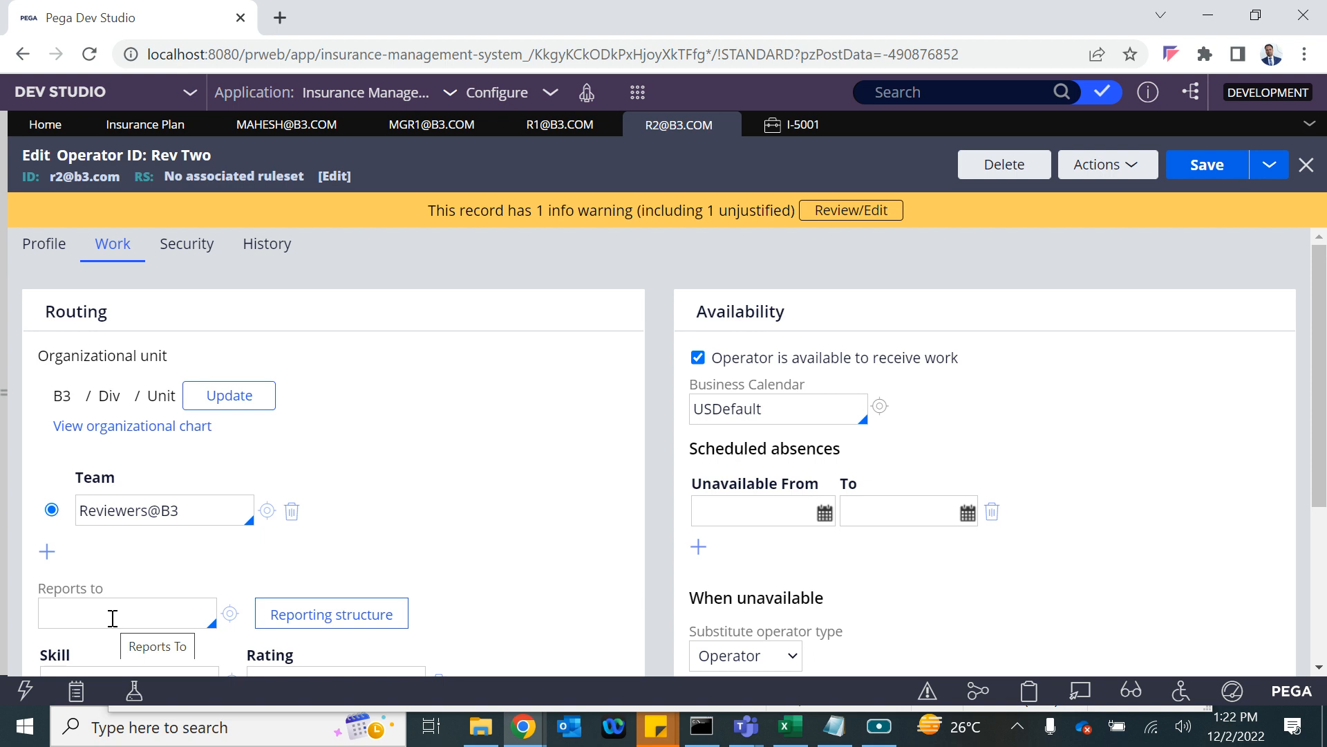
Create Insurance Plan case I-5002 with New Customer No and the customer's CID, and submit it.
{"action": "left_click", "coordinate": [638, 92]}
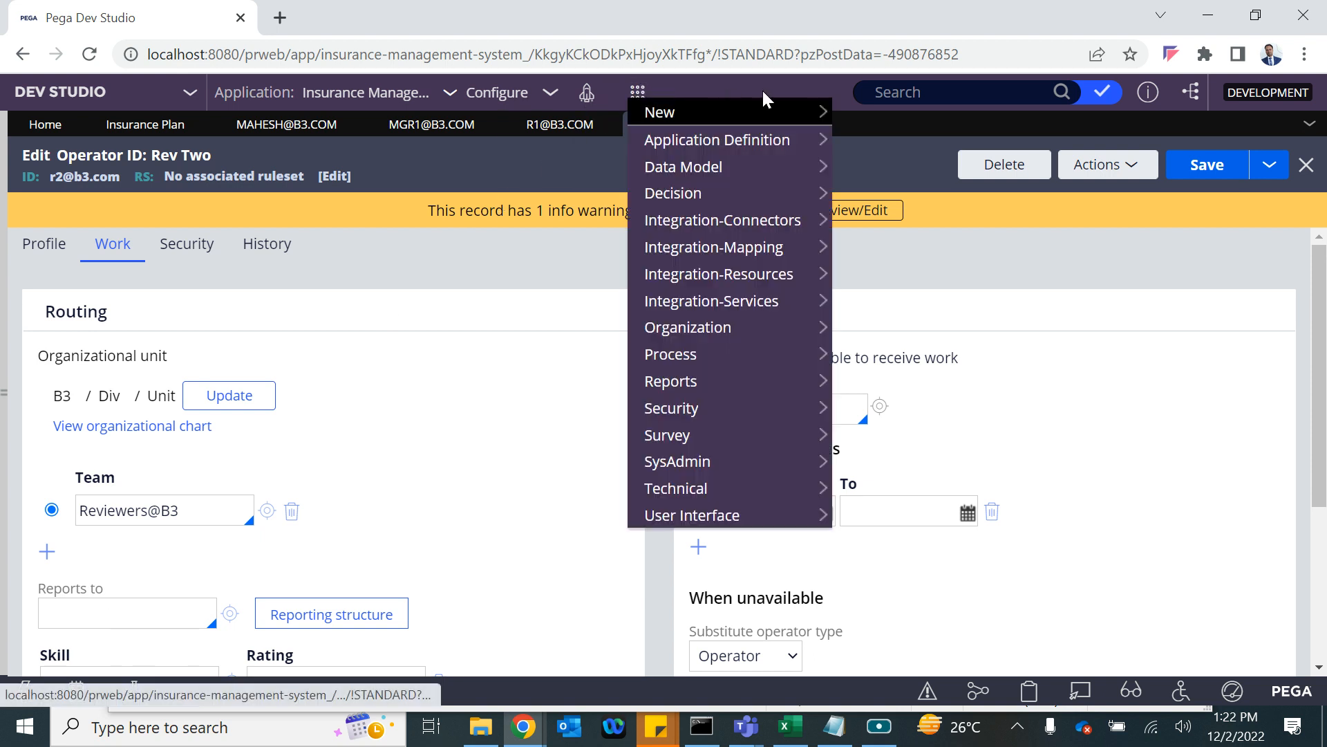
{"action": "mouse_move", "coordinate": [823, 112]}
{"action": "left_click", "coordinate": [892, 137]}
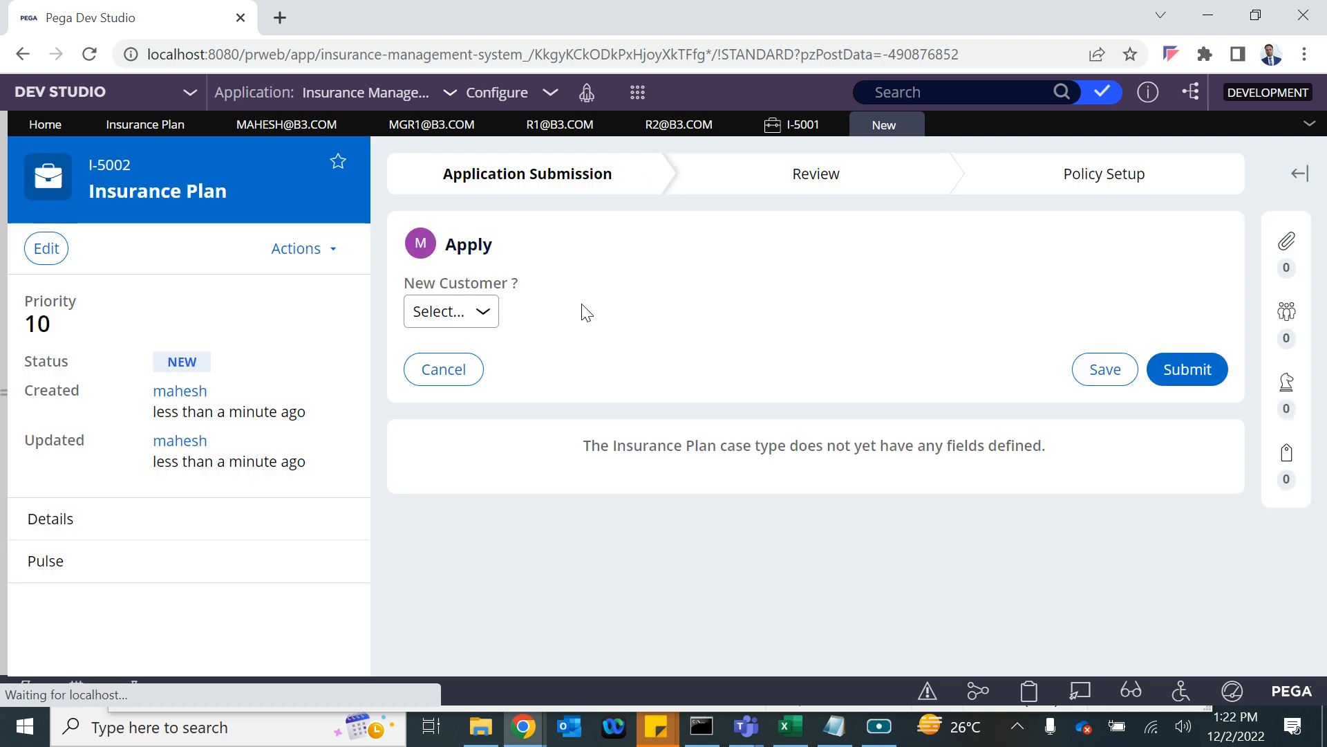
{"action": "left_click", "coordinate": [476, 312]}
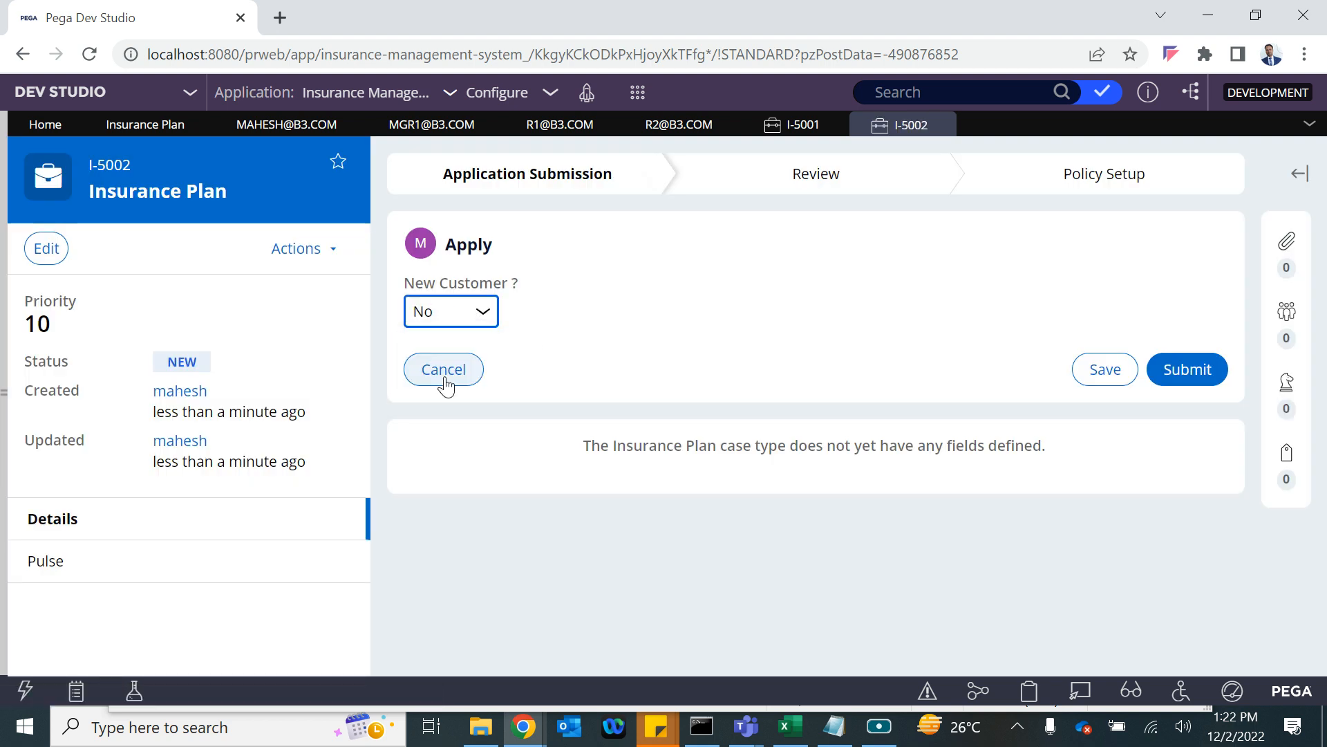
{"action": "left_click", "coordinate": [446, 378]}
{"action": "left_click", "coordinate": [559, 389]}
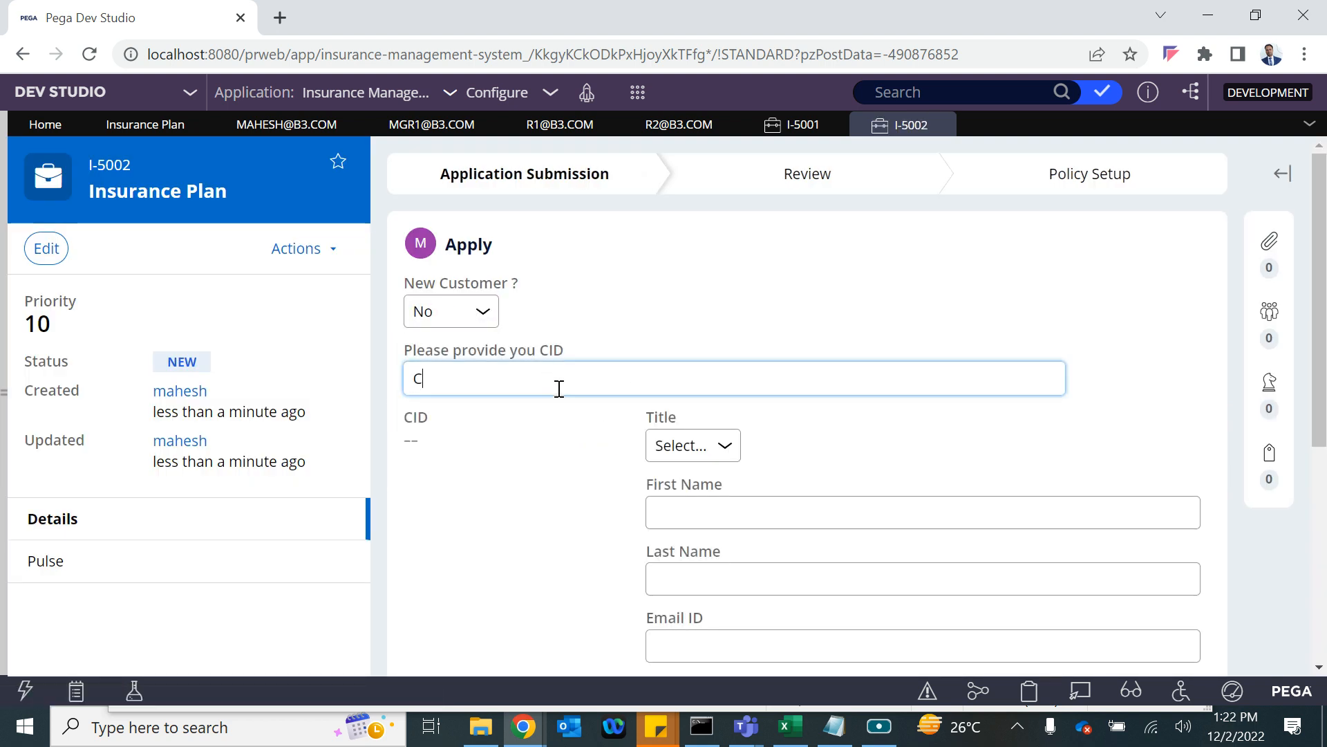
{"action": "type", "text": "CUST-0001"}
{"action": "left_click", "coordinate": [545, 477]}
{"action": "scroll", "coordinate": [972, 447], "scroll_direction": "down", "scroll_amount": 5}
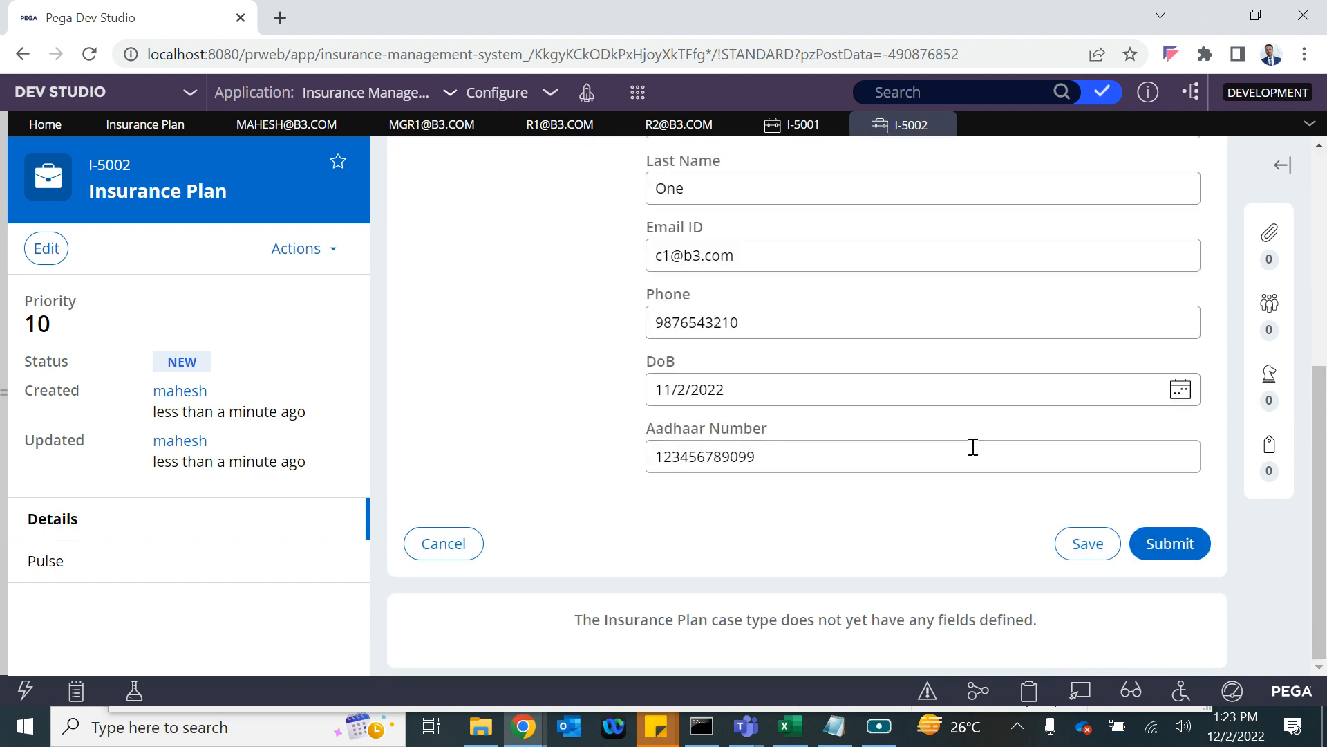
{"action": "left_click", "coordinate": [1158, 546]}
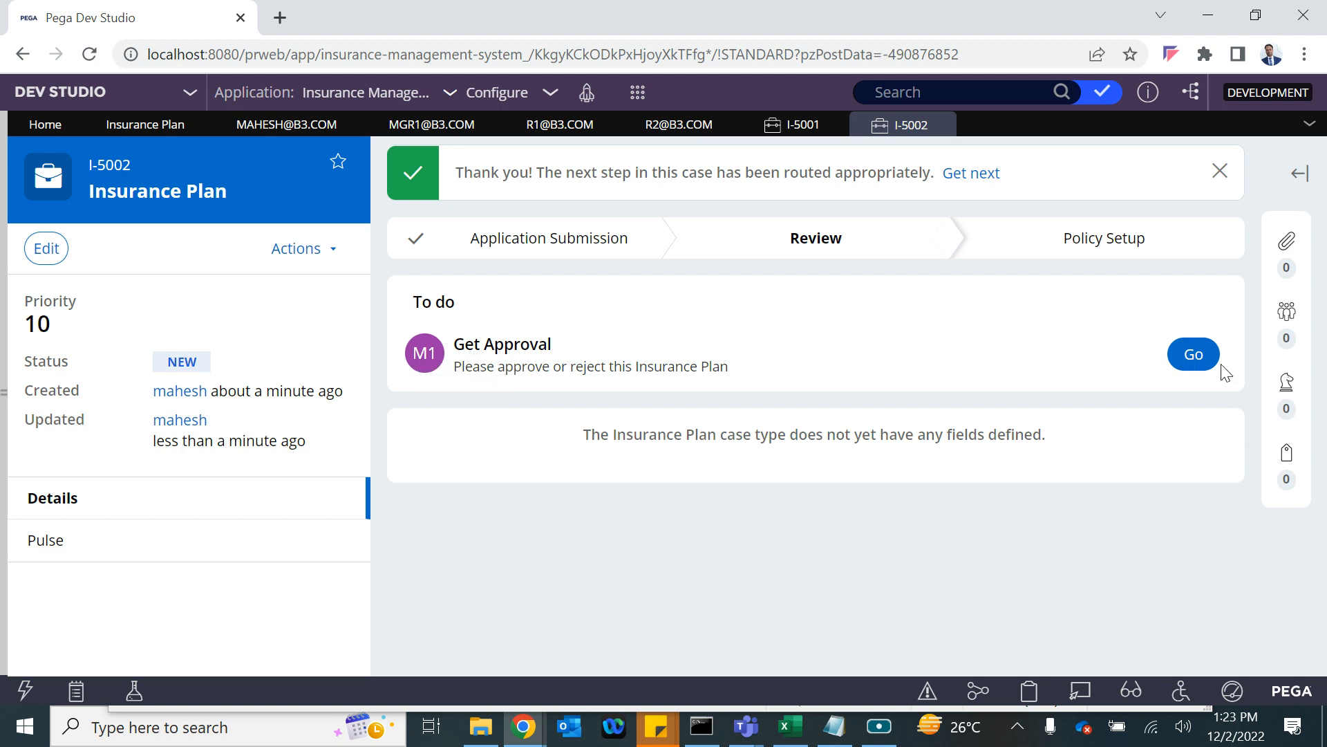
Approve case I-5002's Get Approval assignment at the first, second and final levels.
{"action": "left_click", "coordinate": [1193, 365]}
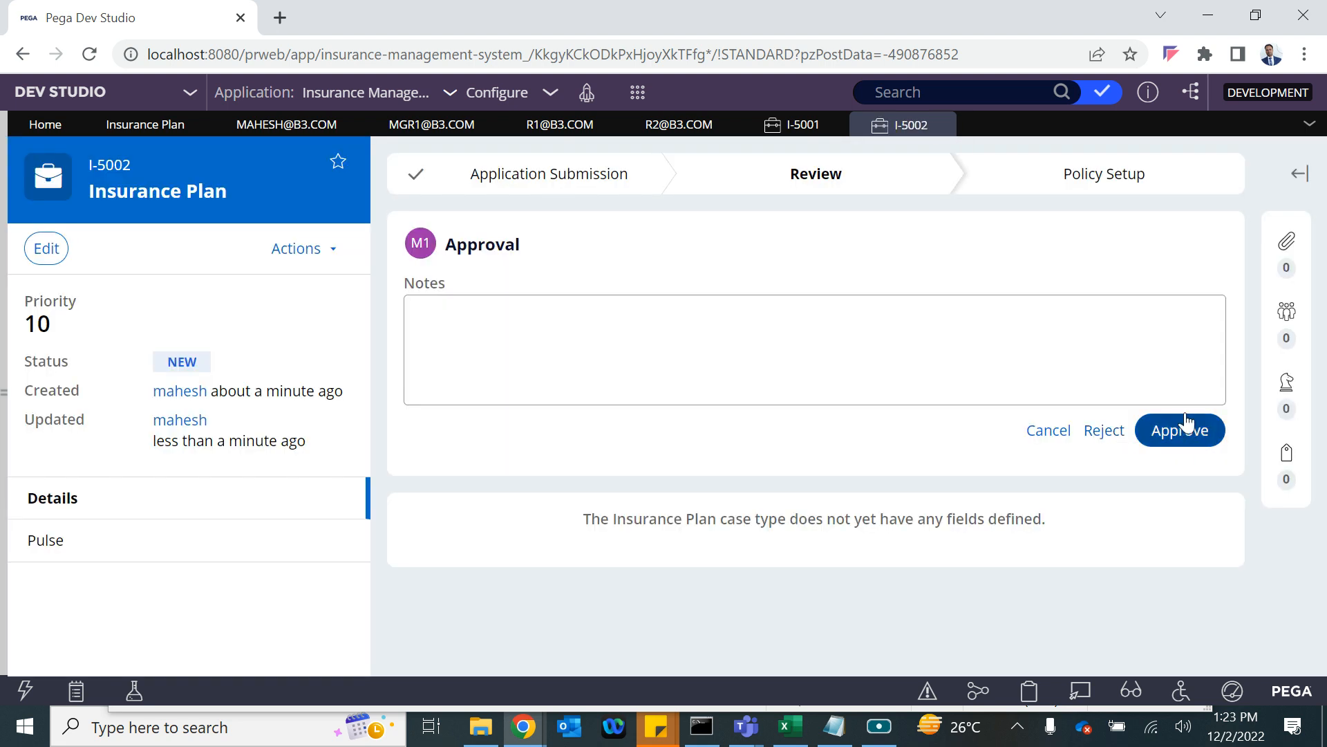
{"action": "left_click", "coordinate": [1184, 430]}
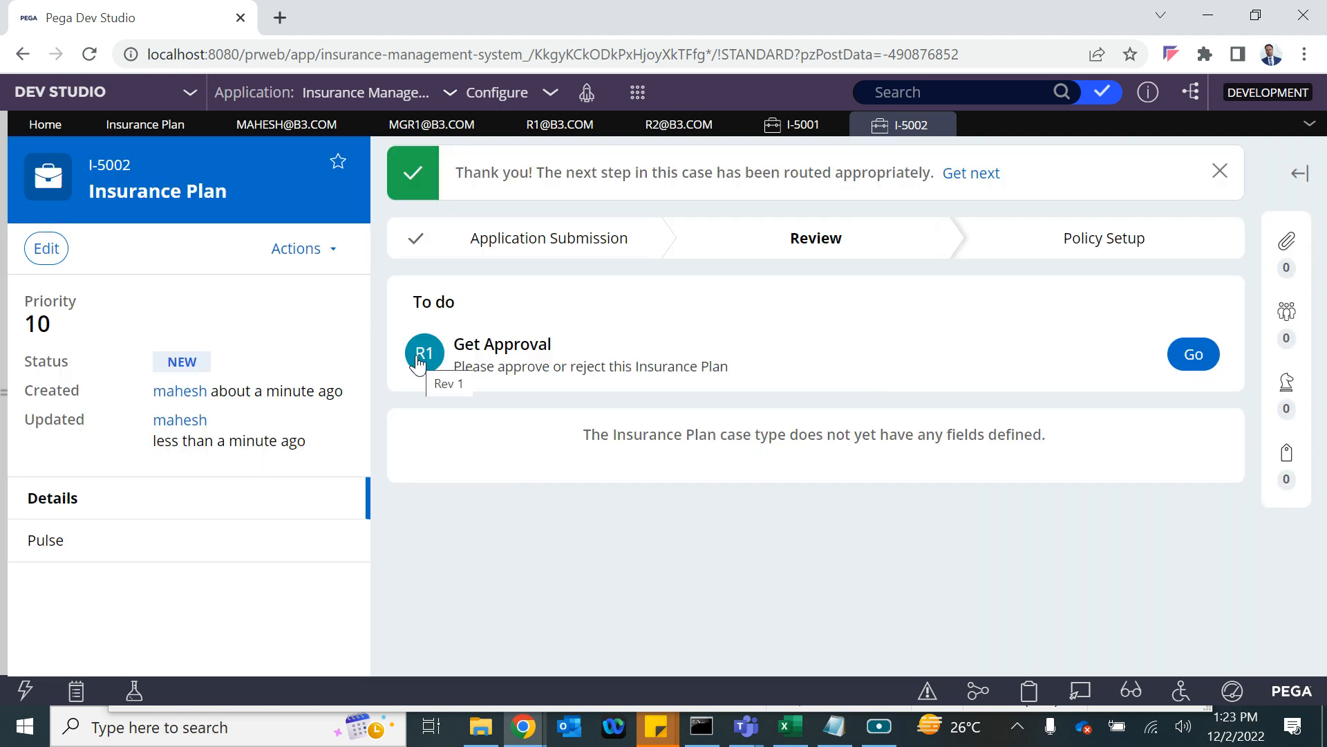
{"action": "left_click", "coordinate": [1193, 355]}
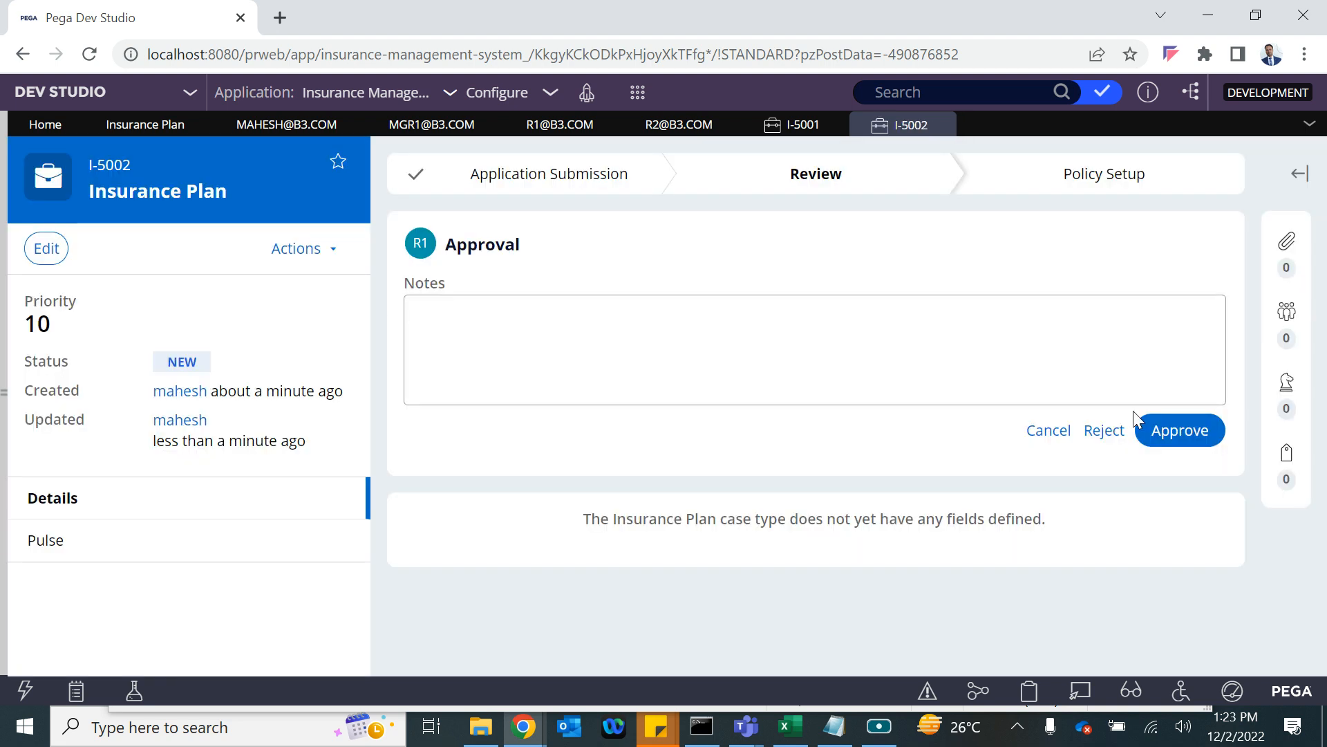
{"action": "left_click", "coordinate": [1175, 429]}
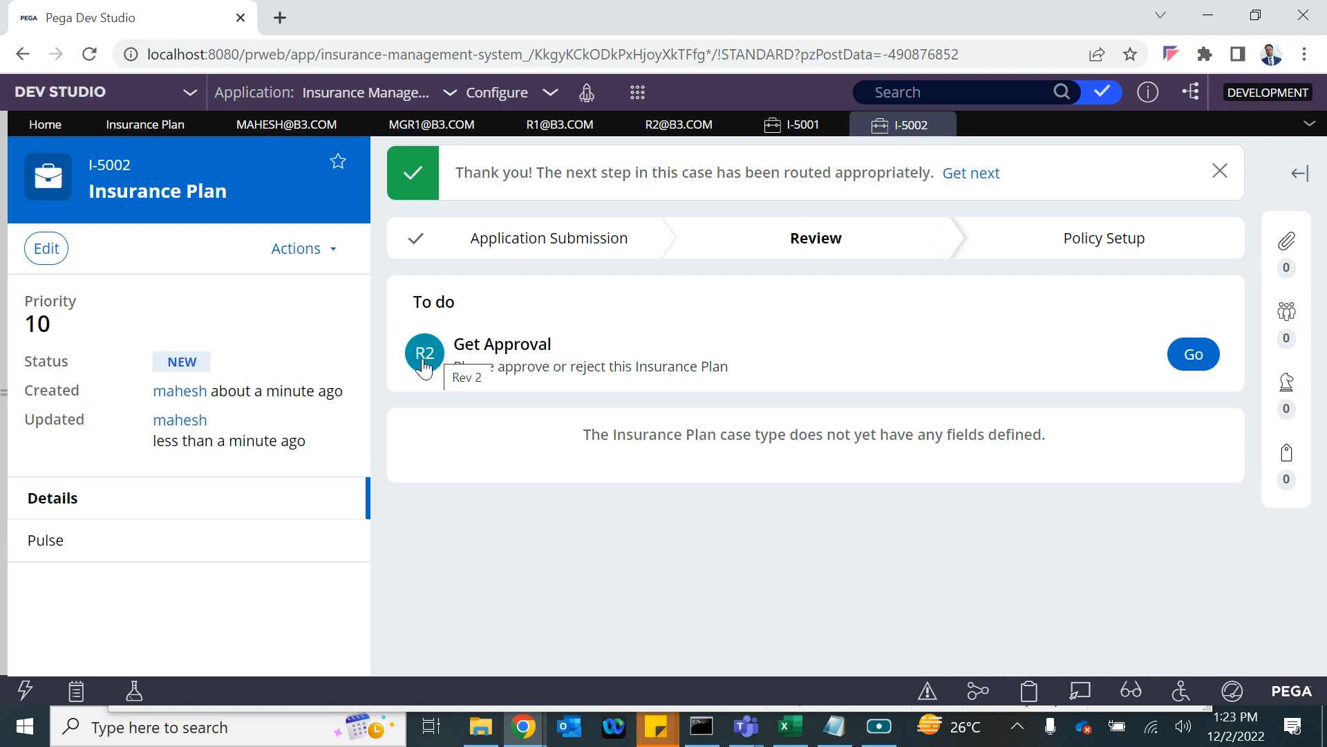
{"action": "left_click", "coordinate": [1191, 363]}
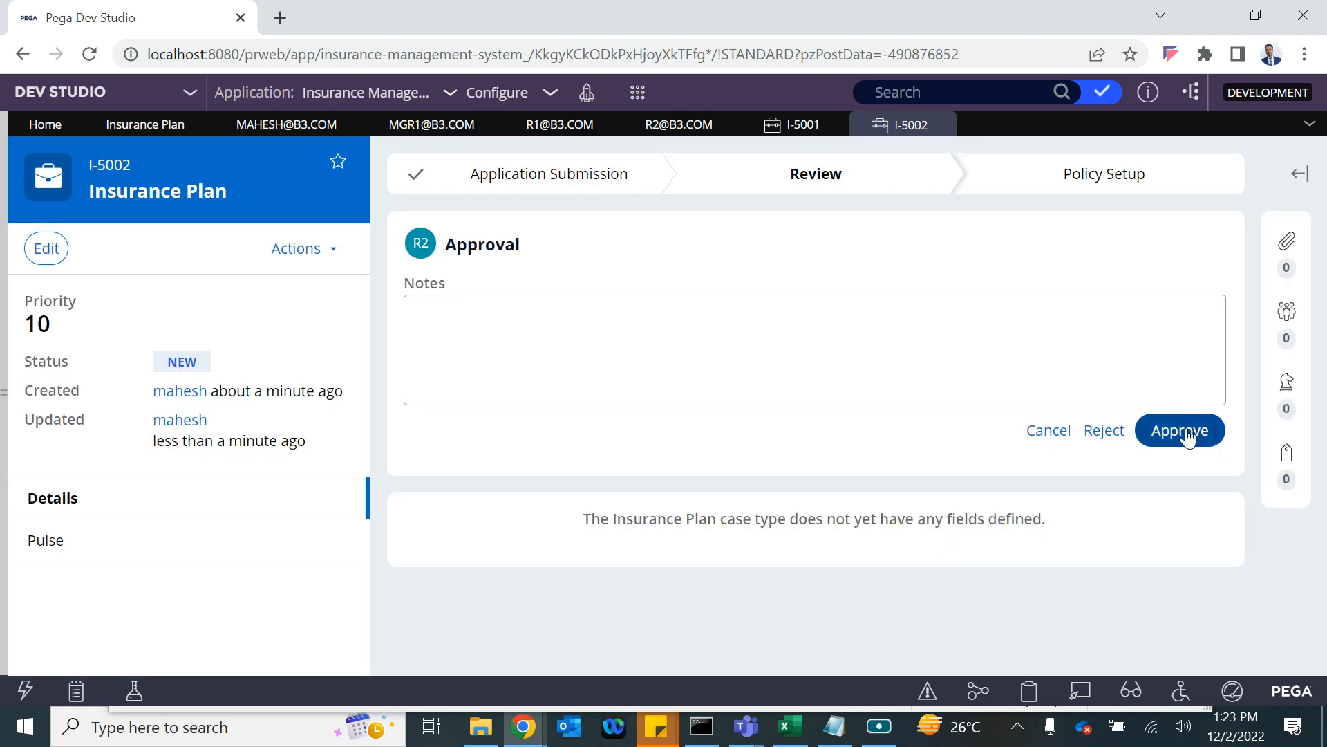
{"action": "left_click", "coordinate": [1183, 429]}
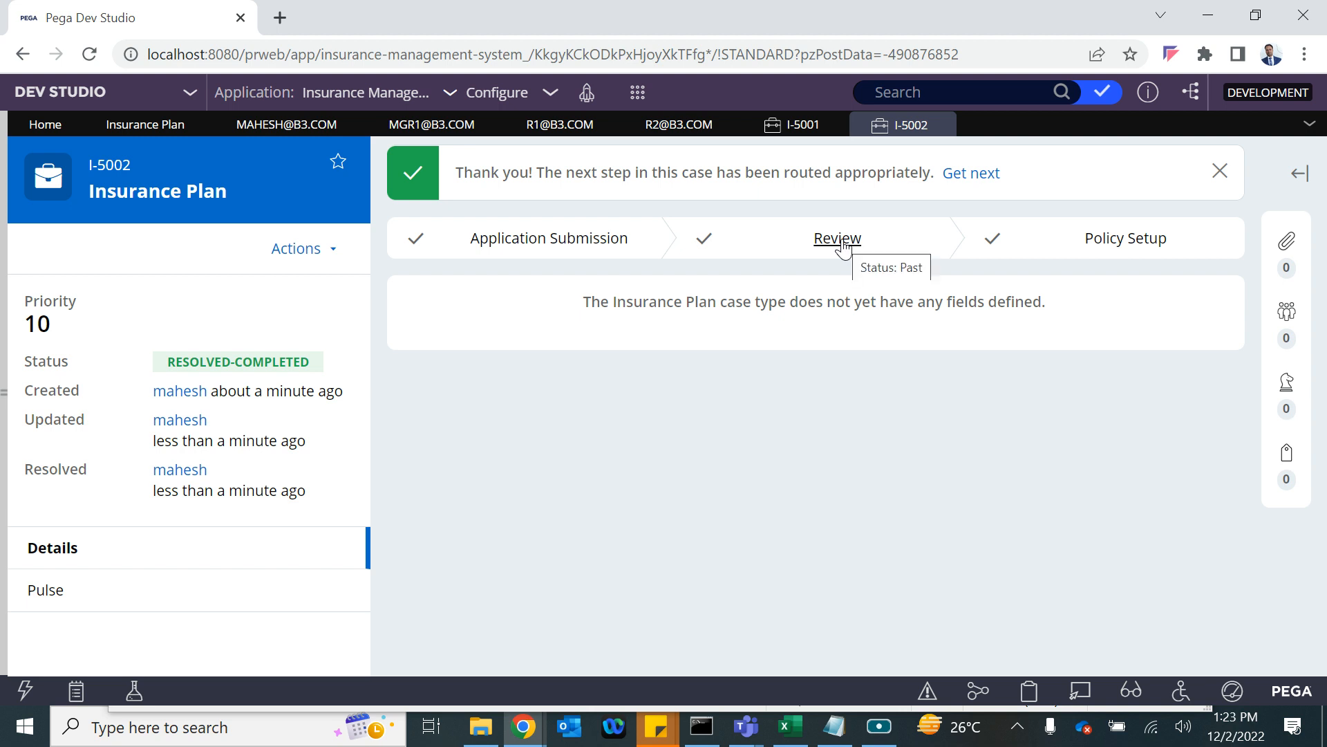
Switch the Insurance Plan Approval step's approval level to Custom.
{"action": "left_click", "coordinate": [174, 126]}
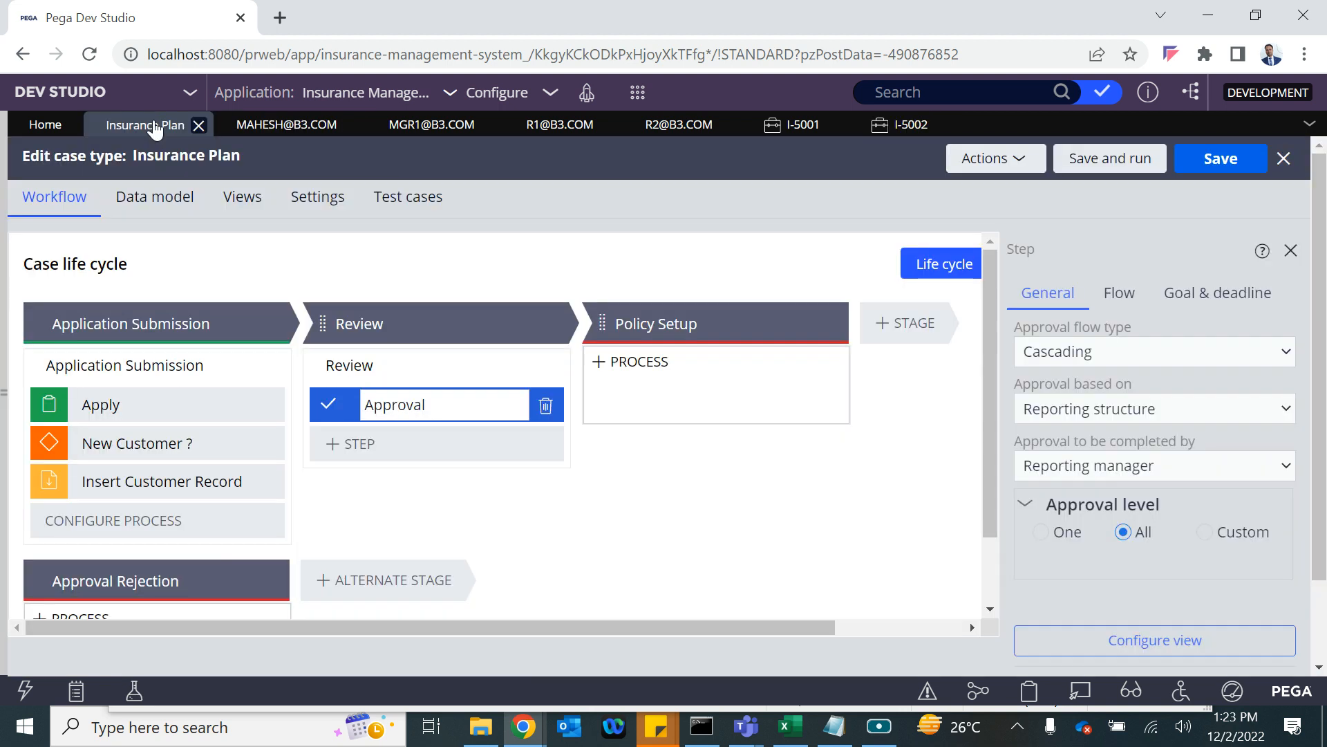
{"action": "left_click", "coordinate": [1203, 533]}
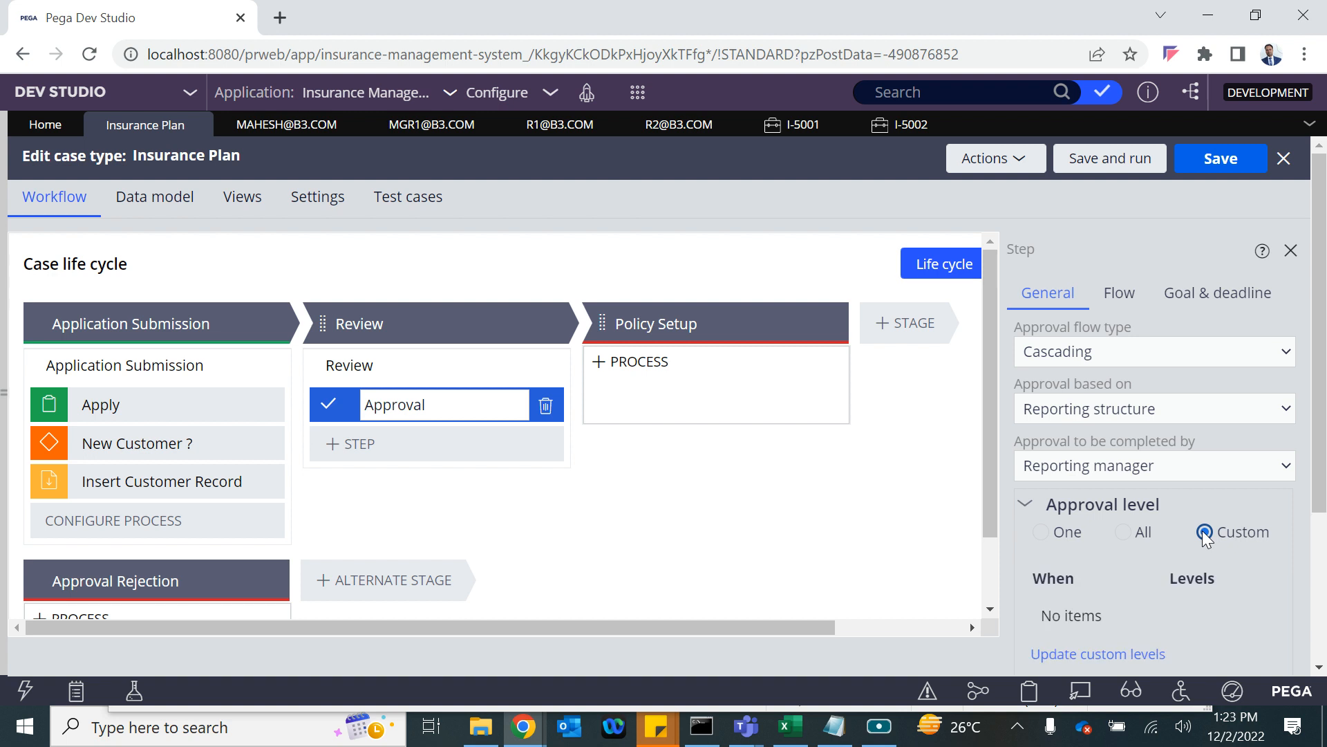
{"action": "scroll", "coordinate": [1185, 531], "scroll_direction": "down", "scroll_amount": 3}
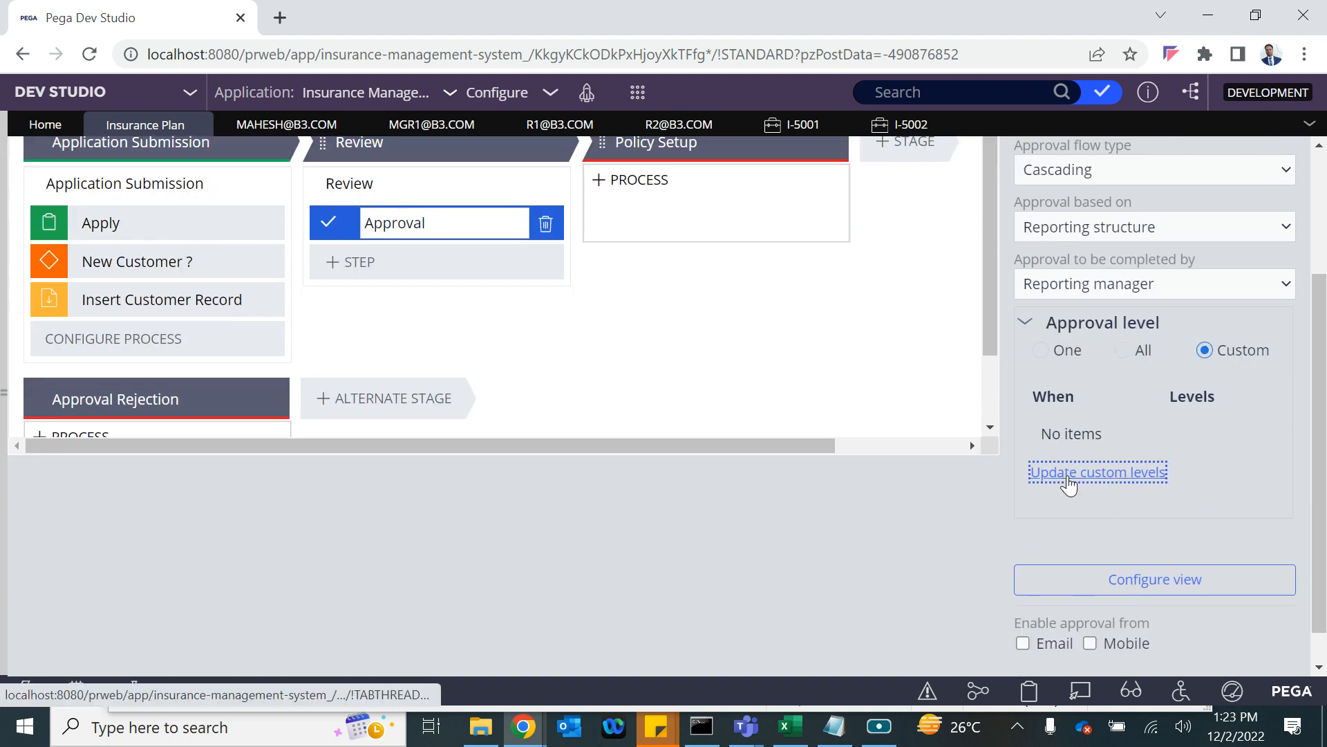
{"action": "left_click", "coordinate": [1066, 475]}
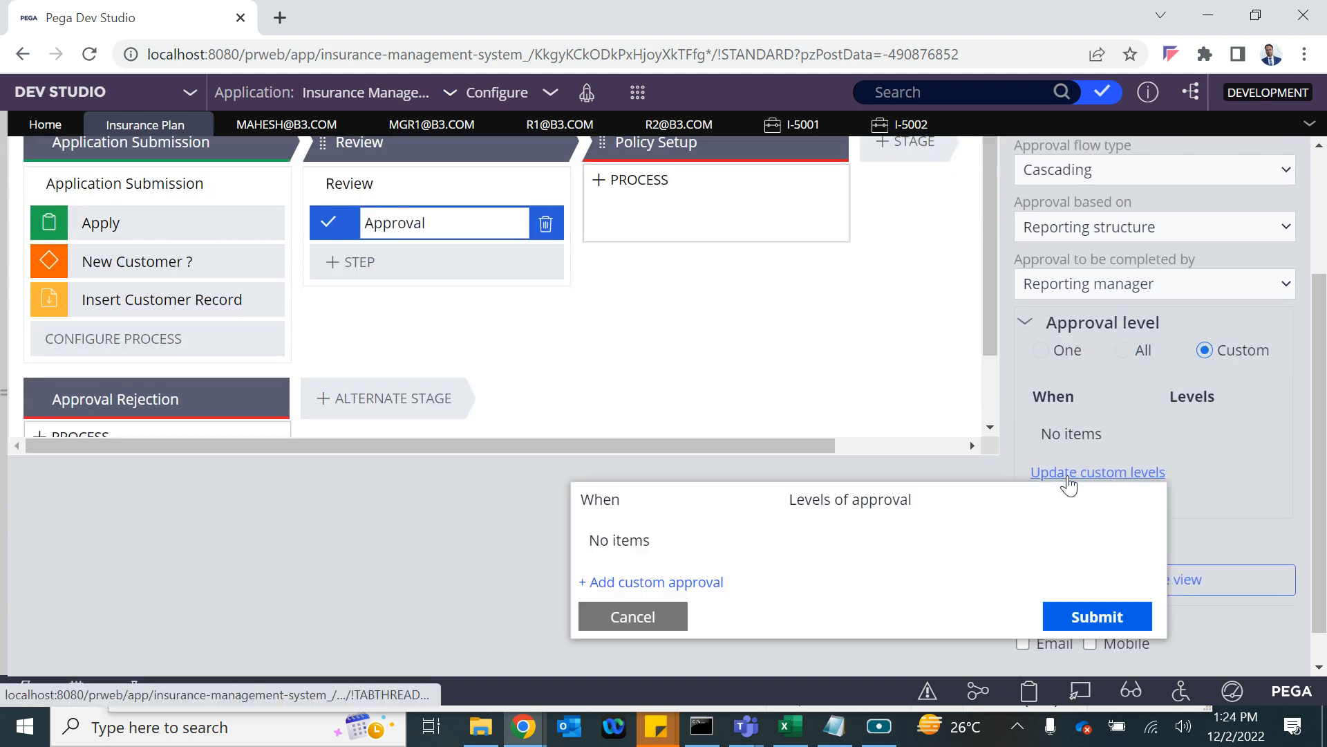
Add a custom approval rule with When condition Always and 2 levels, and submit it.
{"action": "left_click", "coordinate": [690, 582]}
{"action": "left_click", "coordinate": [613, 527]}
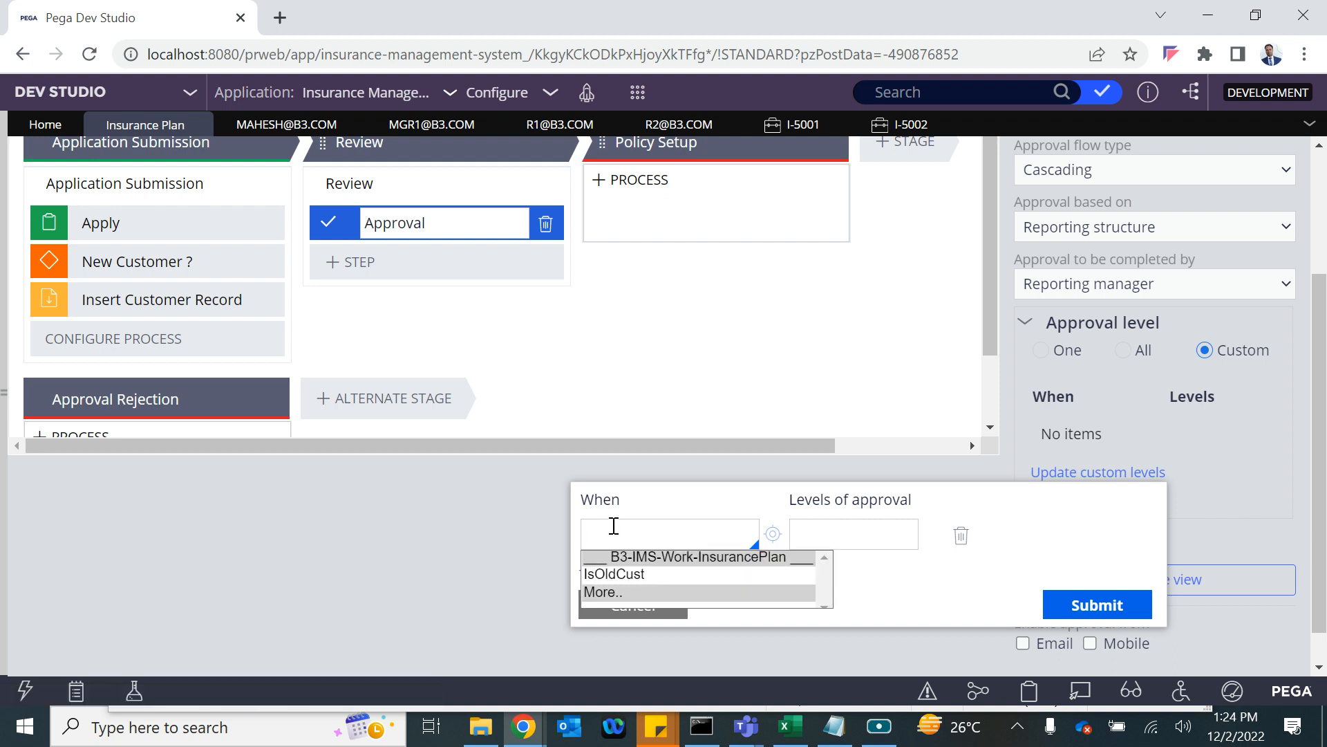
{"action": "key", "text": "Down"}
{"action": "key", "text": "Return"}
{"action": "type", "text": "Alwa"}
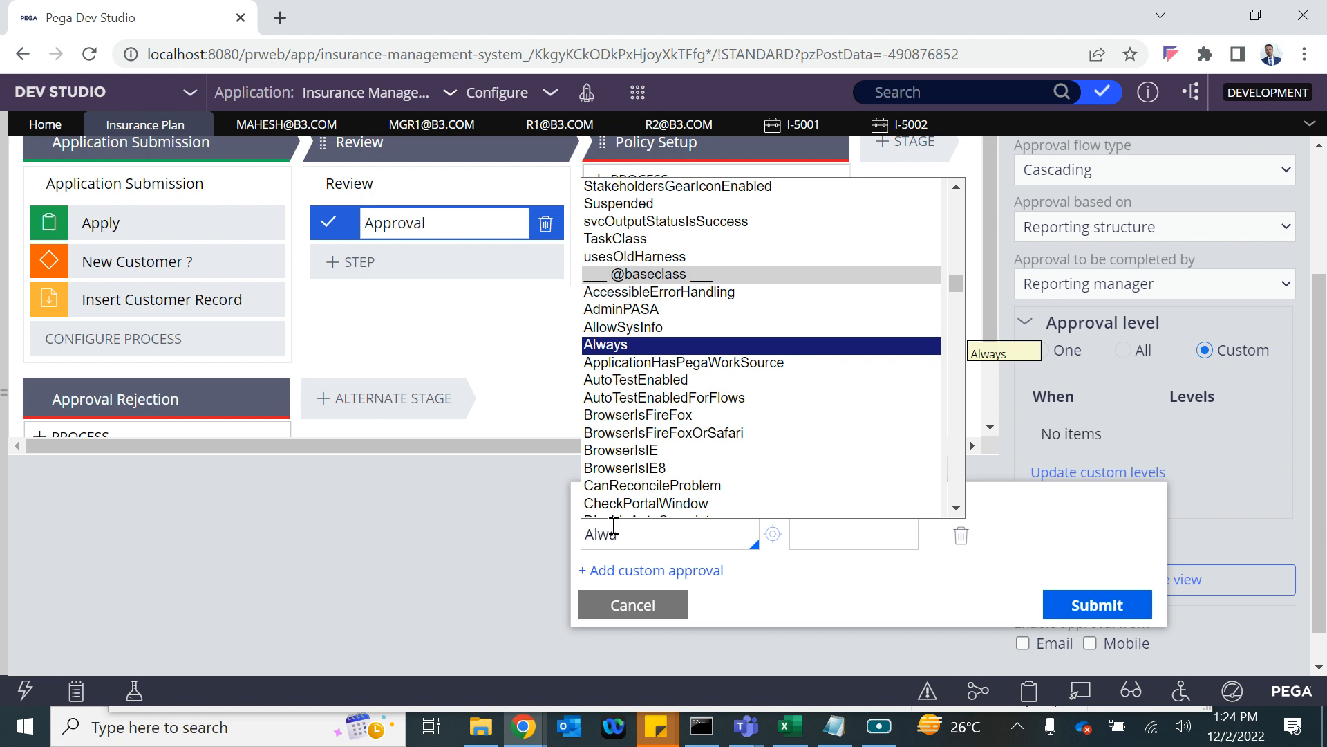
{"action": "left_click", "coordinate": [622, 346]}
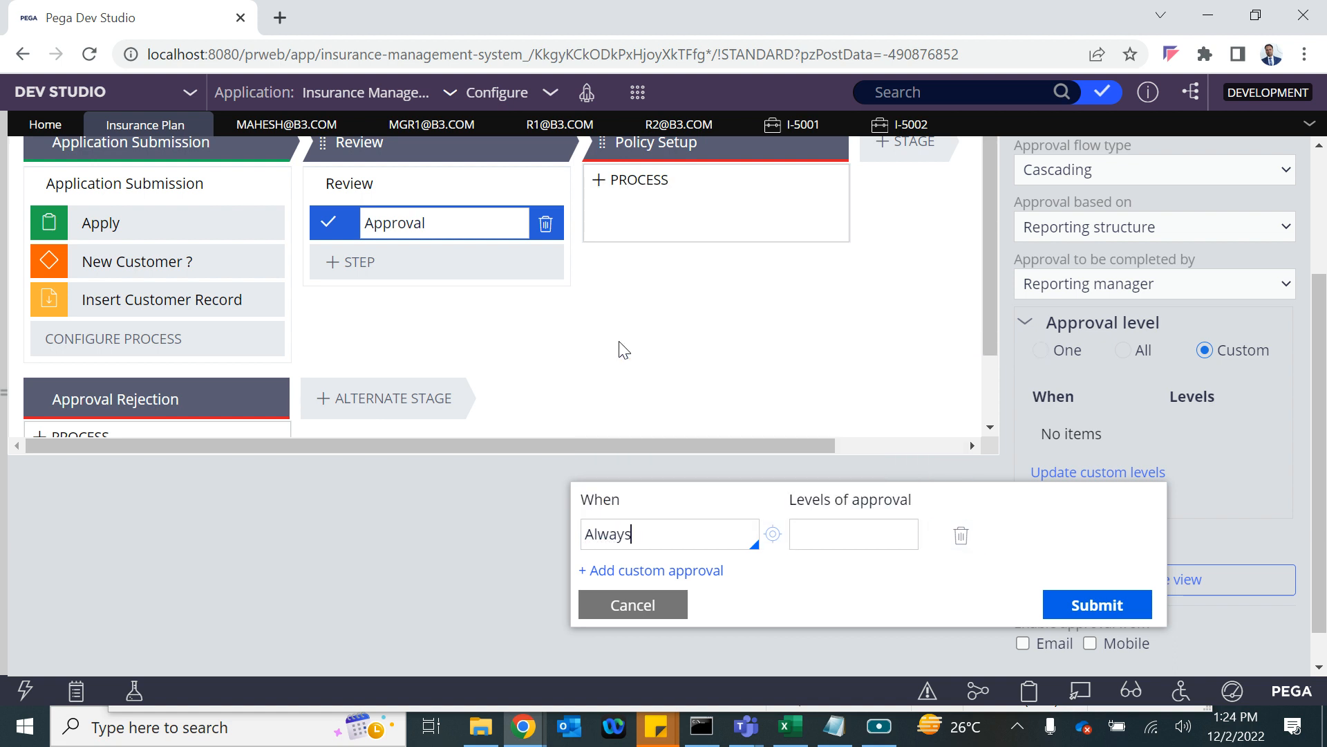
{"action": "left_click", "coordinate": [809, 533]}
{"action": "type", "text": "1"}
{"action": "key", "text": "BackSpace"}
{"action": "type", "text": "2"}
{"action": "left_click", "coordinate": [1068, 606]}
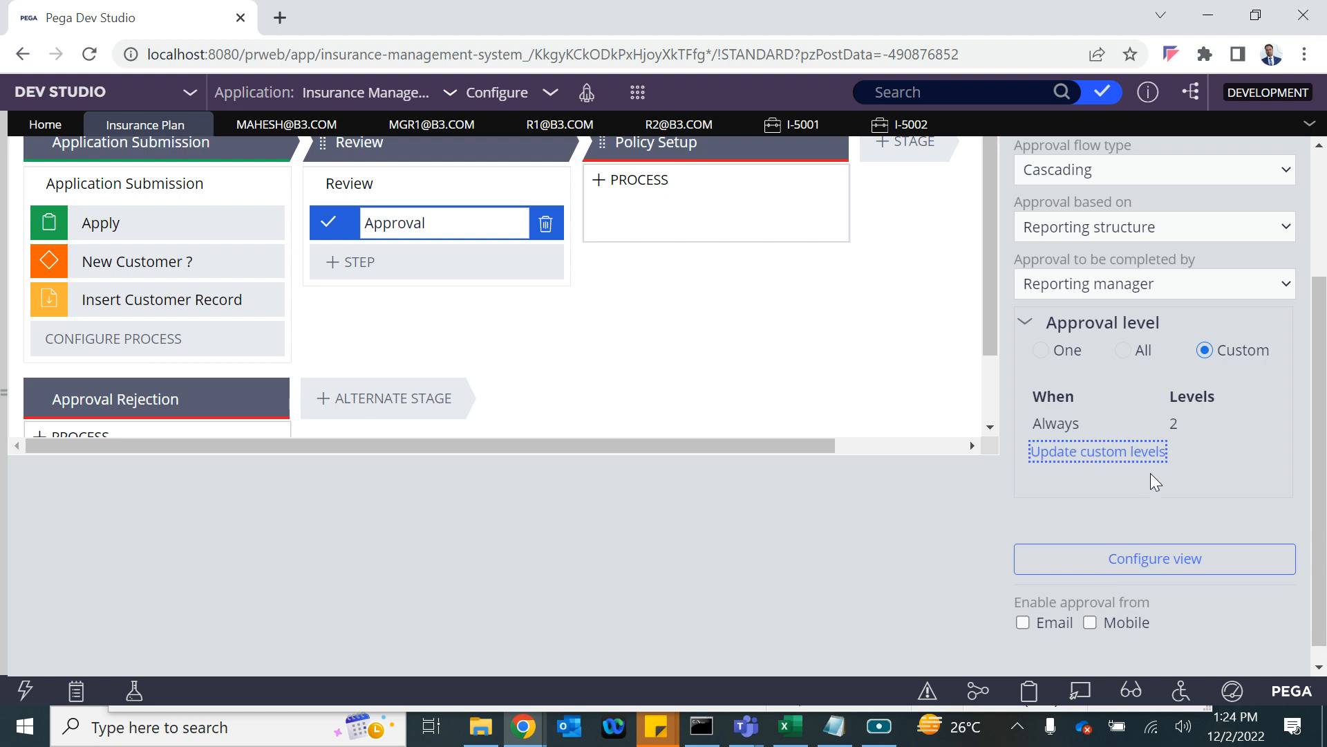
Reopen the custom levels, clear the Always condition, then dismiss the popup without changes.
{"action": "left_click", "coordinate": [1093, 453]}
{"action": "double_click", "coordinate": [647, 517]}
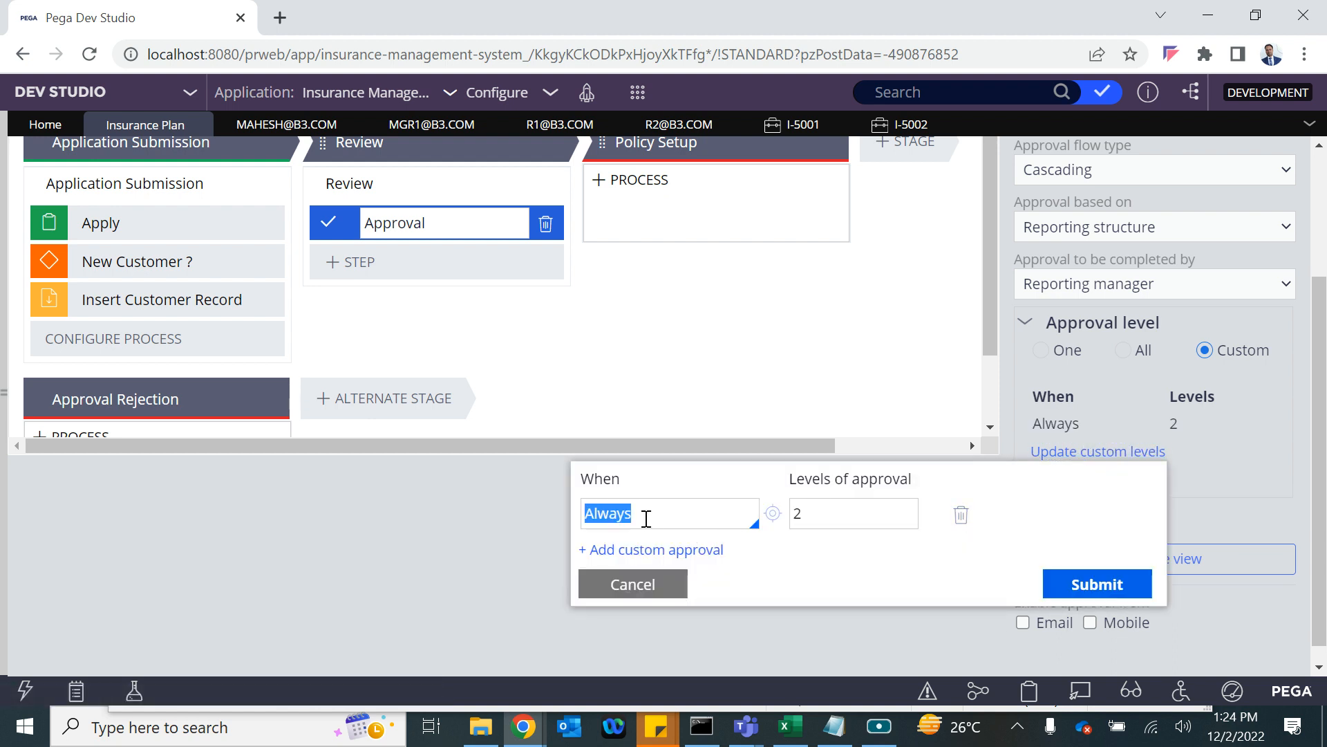
{"action": "key", "text": "BackSpace"}
{"action": "key", "text": "Down"}
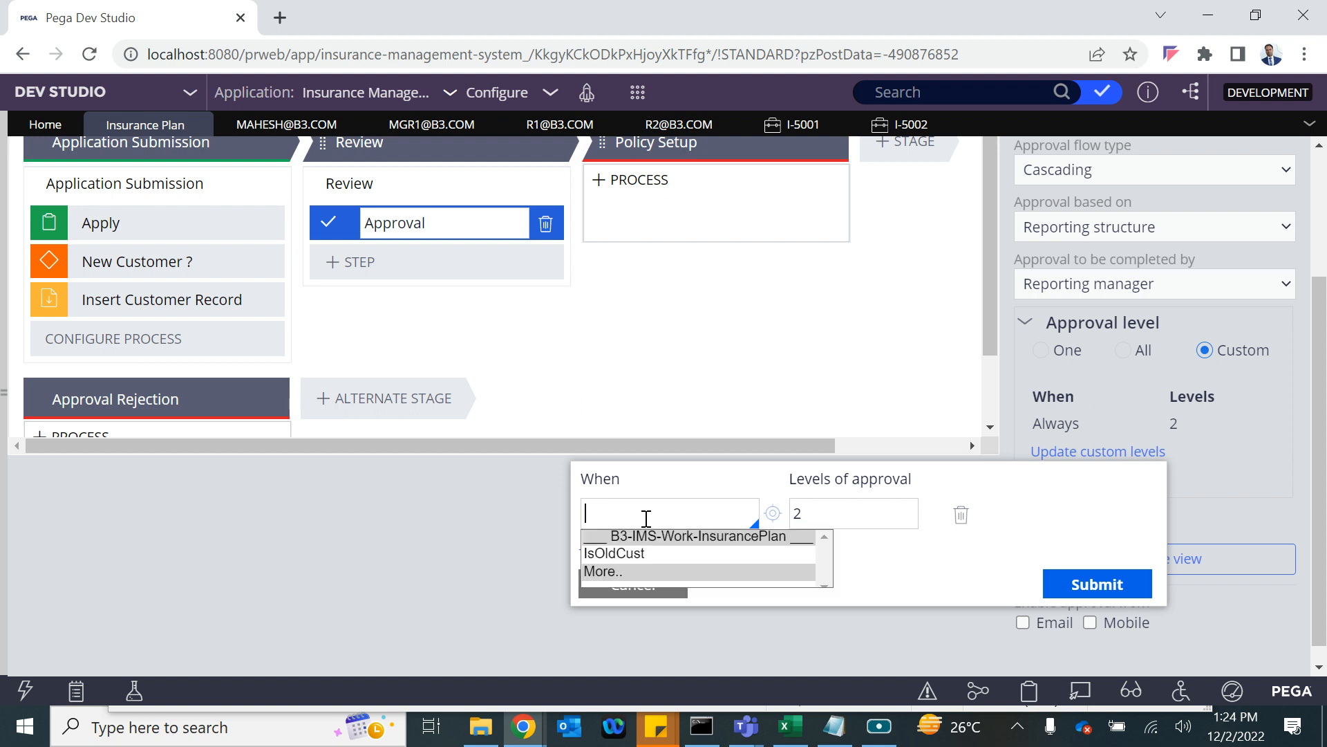
{"action": "left_click", "coordinate": [659, 396]}
Close the finished I-5001 and I-5002 case tabs.
{"action": "left_click", "coordinate": [812, 126]}
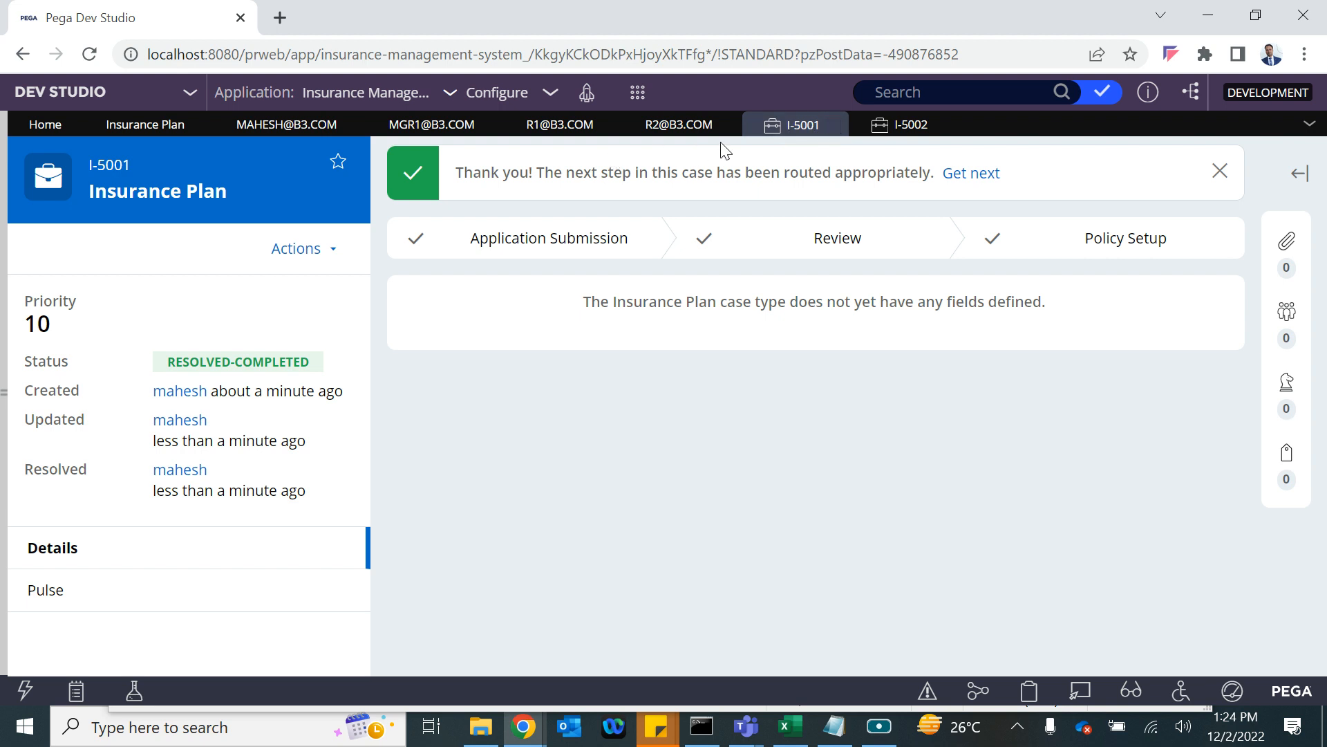
{"action": "left_click", "coordinate": [835, 125]}
{"action": "left_click", "coordinate": [837, 127]}
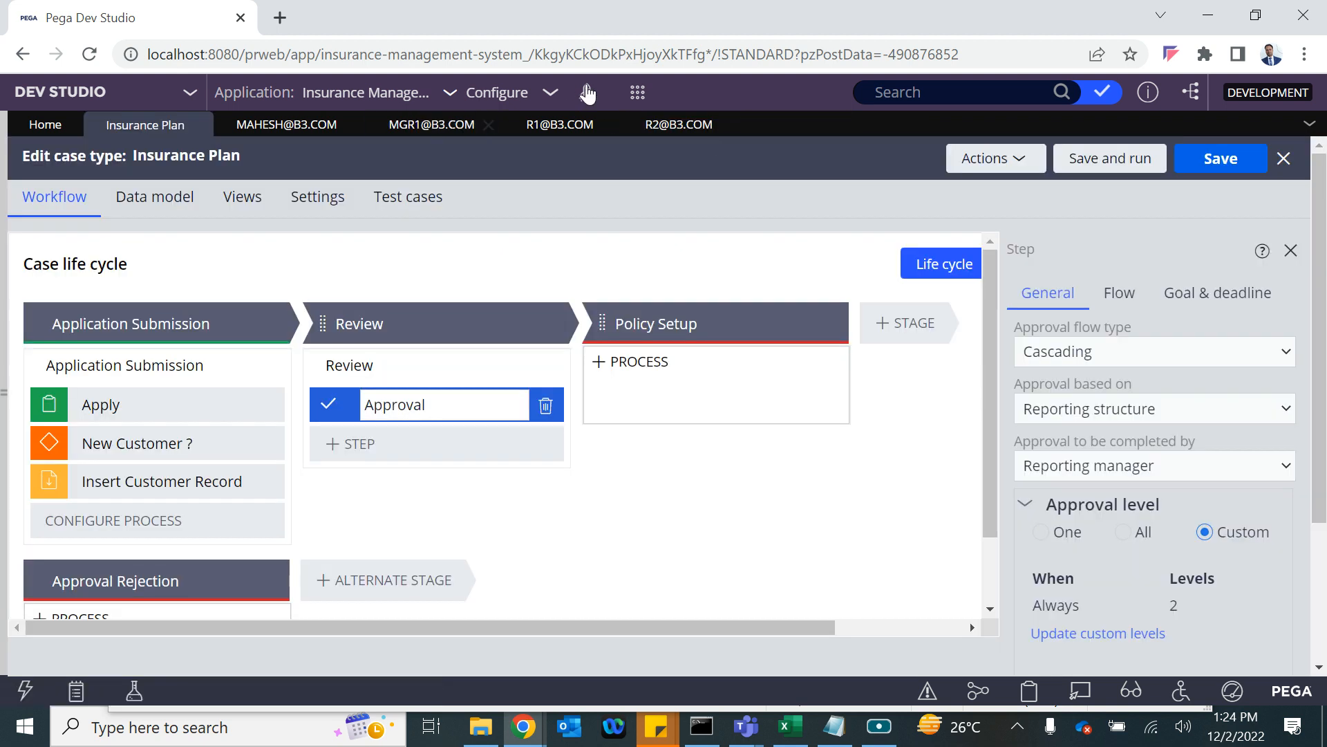
{"action": "left_click", "coordinate": [638, 95]}
Start a new Insurance Plan case with New Customer ? set to No and CID CUST-0001.
{"action": "mouse_move", "coordinate": [650, 112]}
{"action": "left_click", "coordinate": [870, 137]}
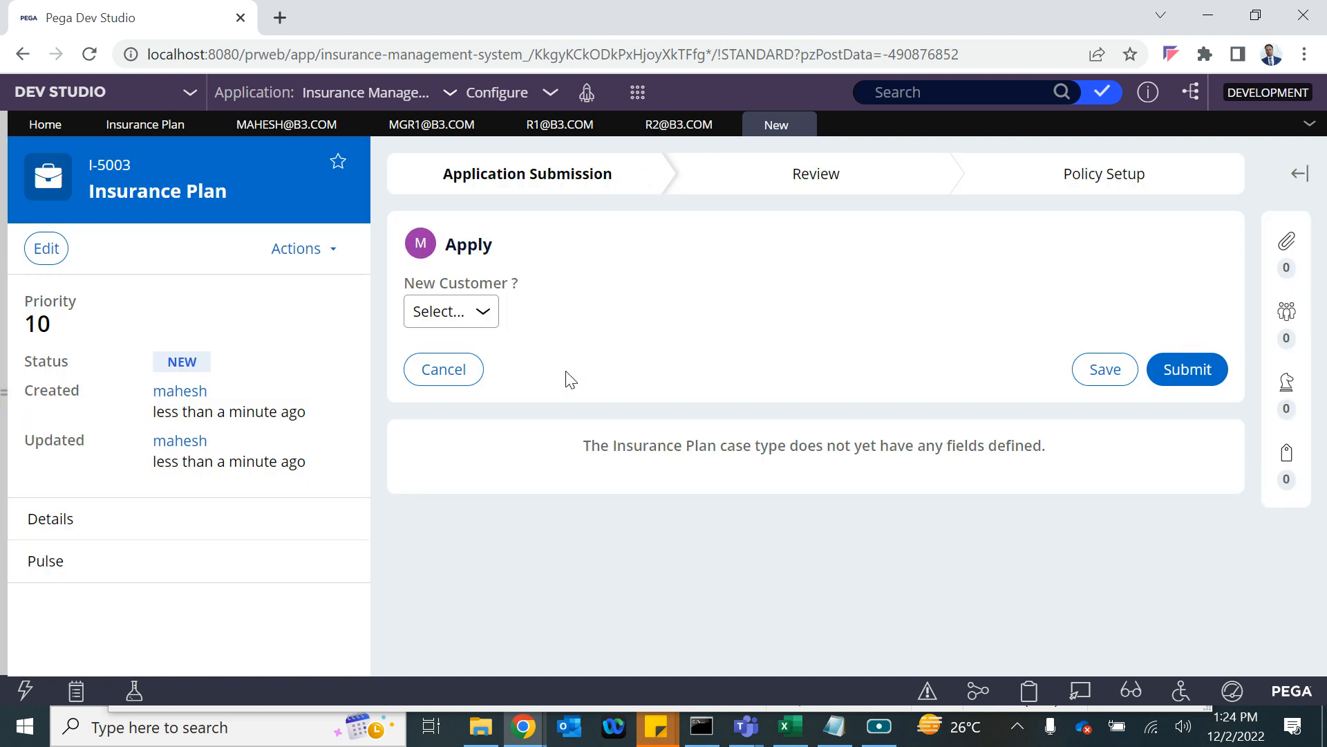
{"action": "left_click", "coordinate": [459, 314]}
{"action": "left_click", "coordinate": [448, 378]}
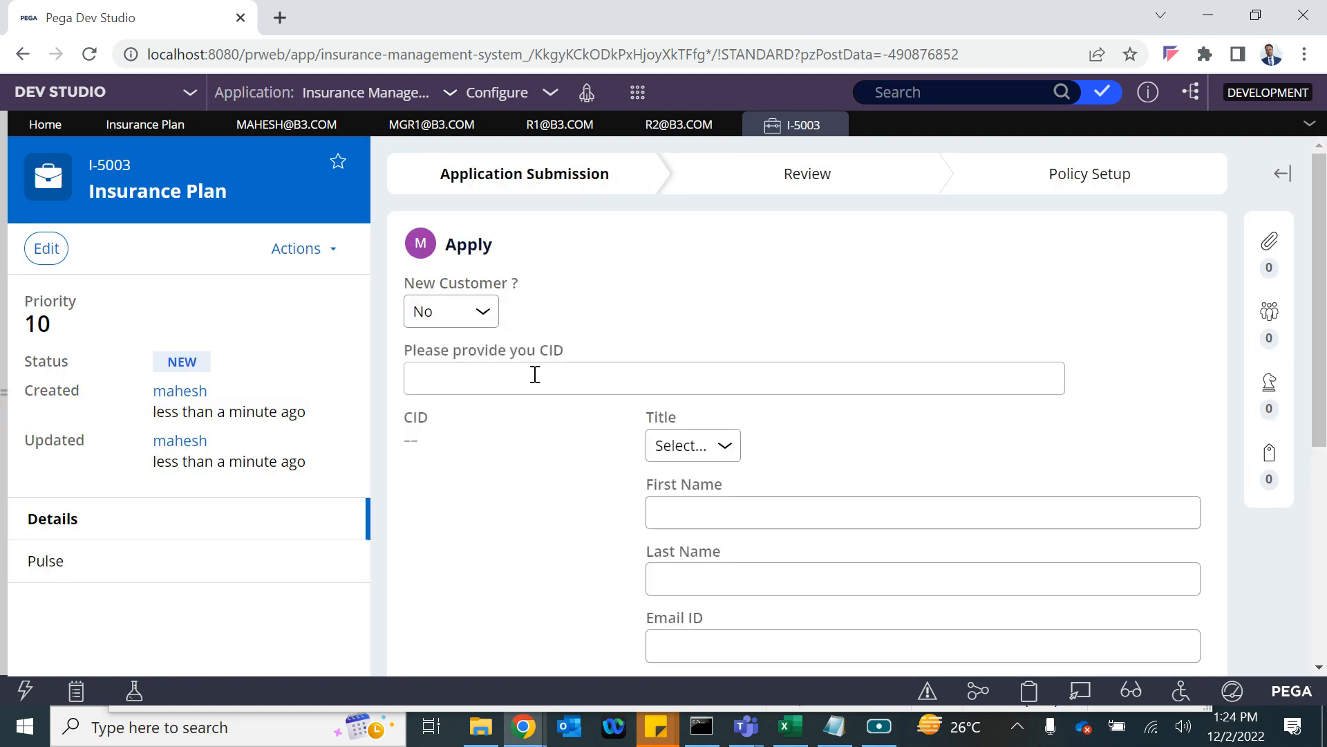
{"action": "scroll", "coordinate": [546, 448], "scroll_direction": "down", "scroll_amount": 5}
{"action": "scroll", "coordinate": [546, 448], "scroll_direction": "up", "scroll_amount": 5}
{"action": "left_click", "coordinate": [485, 382]}
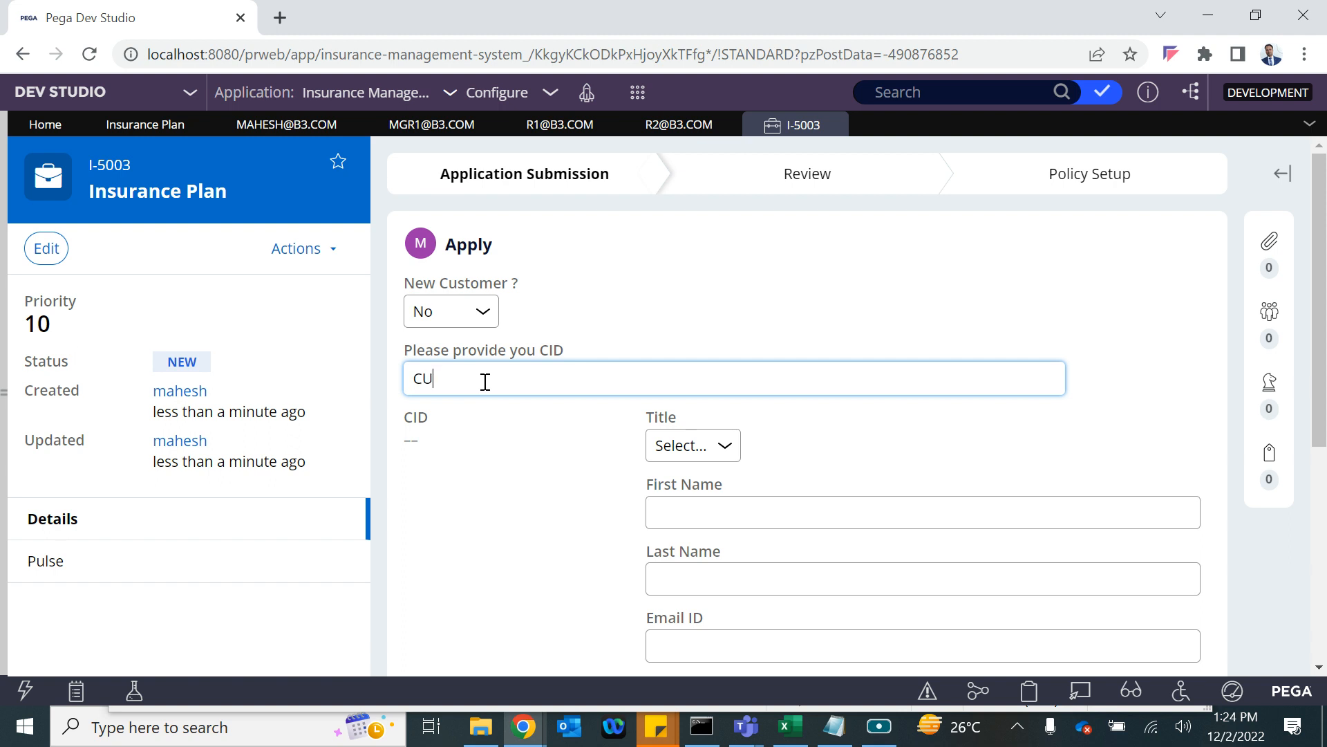
{"action": "type", "text": "CUST-0001"}
{"action": "left_click", "coordinate": [584, 330]}
Review the auto-filled customer details, then go back to the Insurance Plan case type editor.
{"action": "scroll", "coordinate": [551, 477], "scroll_direction": "down", "scroll_amount": 5}
{"action": "scroll", "coordinate": [550, 475], "scroll_direction": "up", "scroll_amount": 5}
{"action": "scroll", "coordinate": [550, 476], "scroll_direction": "down", "scroll_amount": 4}
{"action": "scroll", "coordinate": [550, 476], "scroll_direction": "up", "scroll_amount": 4}
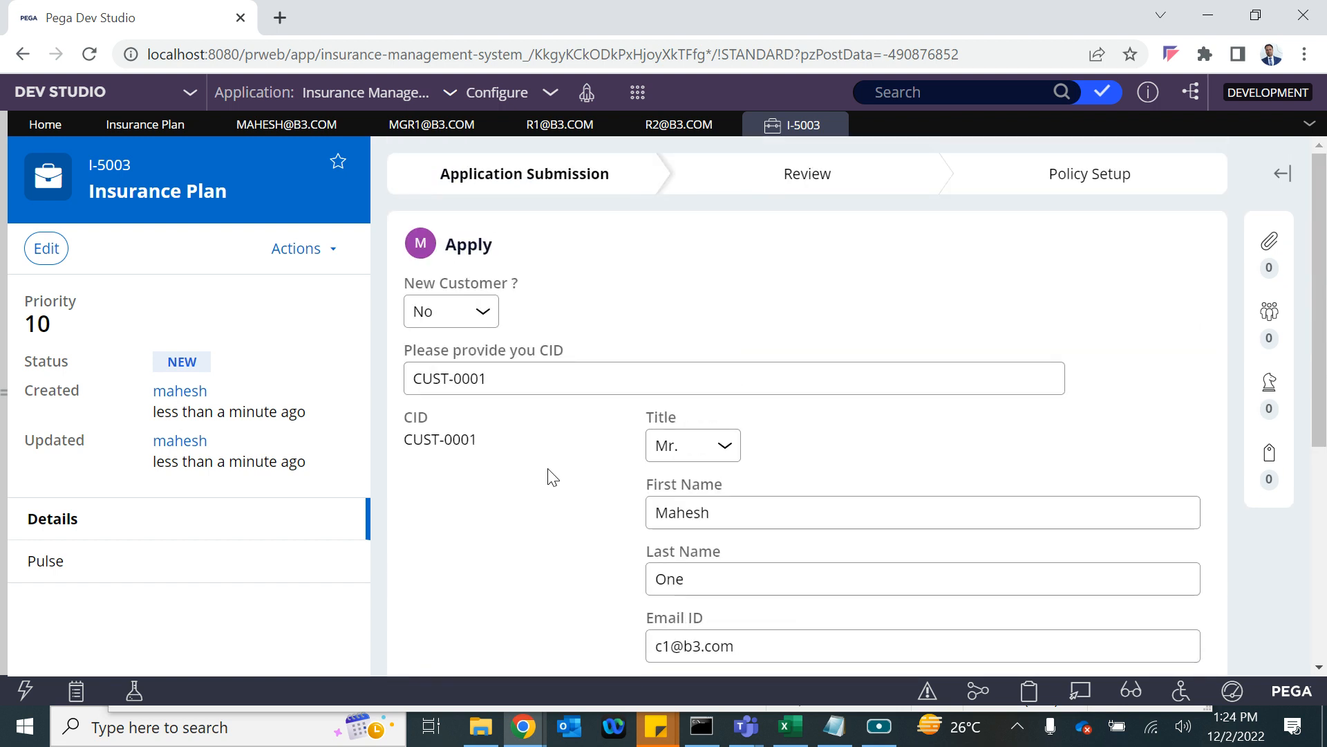
{"action": "scroll", "coordinate": [545, 407], "scroll_direction": "down", "scroll_amount": 5}
{"action": "scroll", "coordinate": [545, 406], "scroll_direction": "up", "scroll_amount": 2}
{"action": "scroll", "coordinate": [545, 406], "scroll_direction": "up", "scroll_amount": 1}
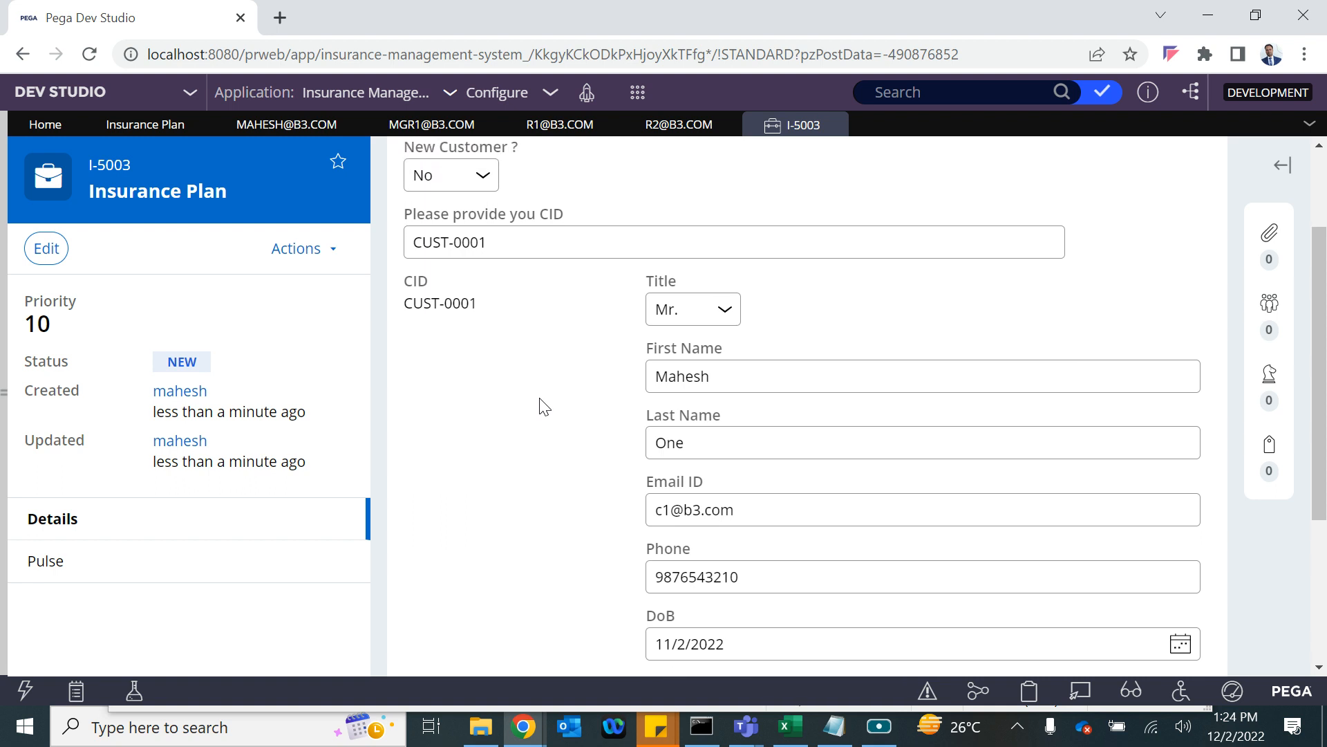
{"action": "scroll", "coordinate": [545, 406], "scroll_direction": "up", "scroll_amount": 3}
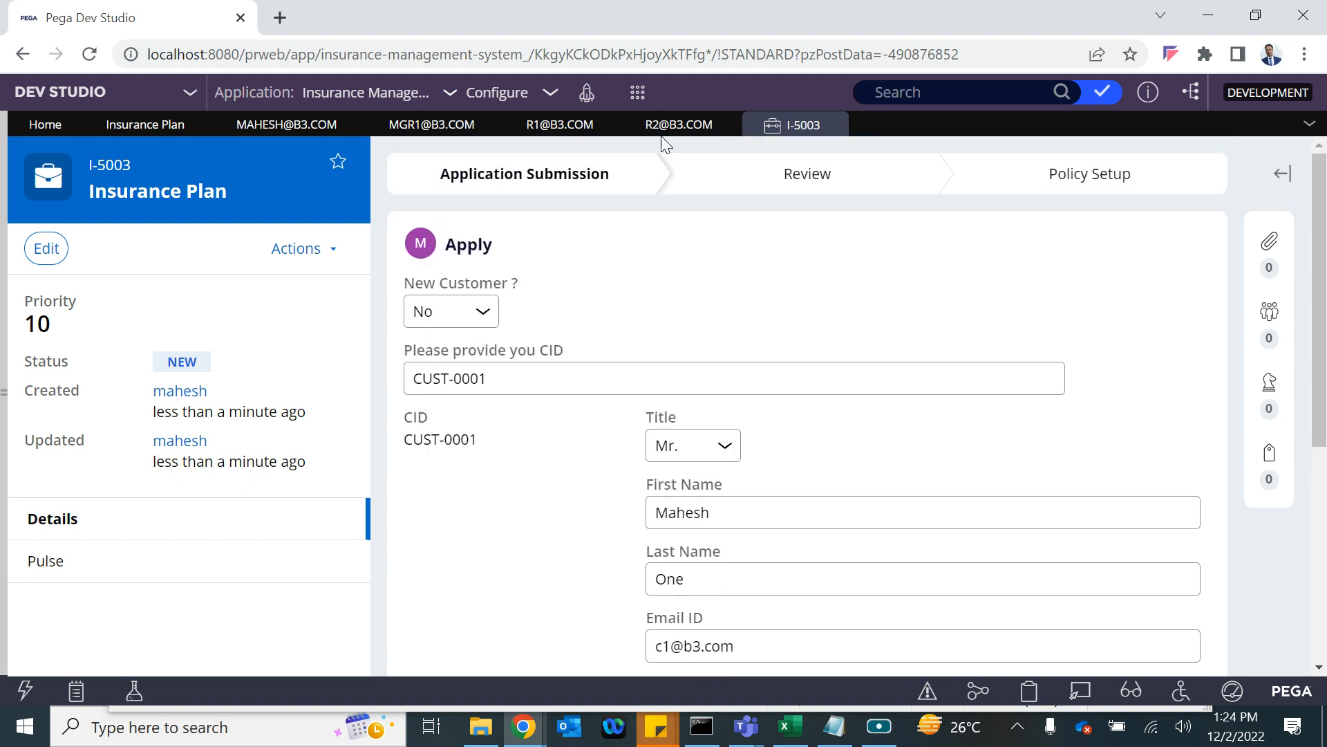
{"action": "left_click", "coordinate": [144, 137]}
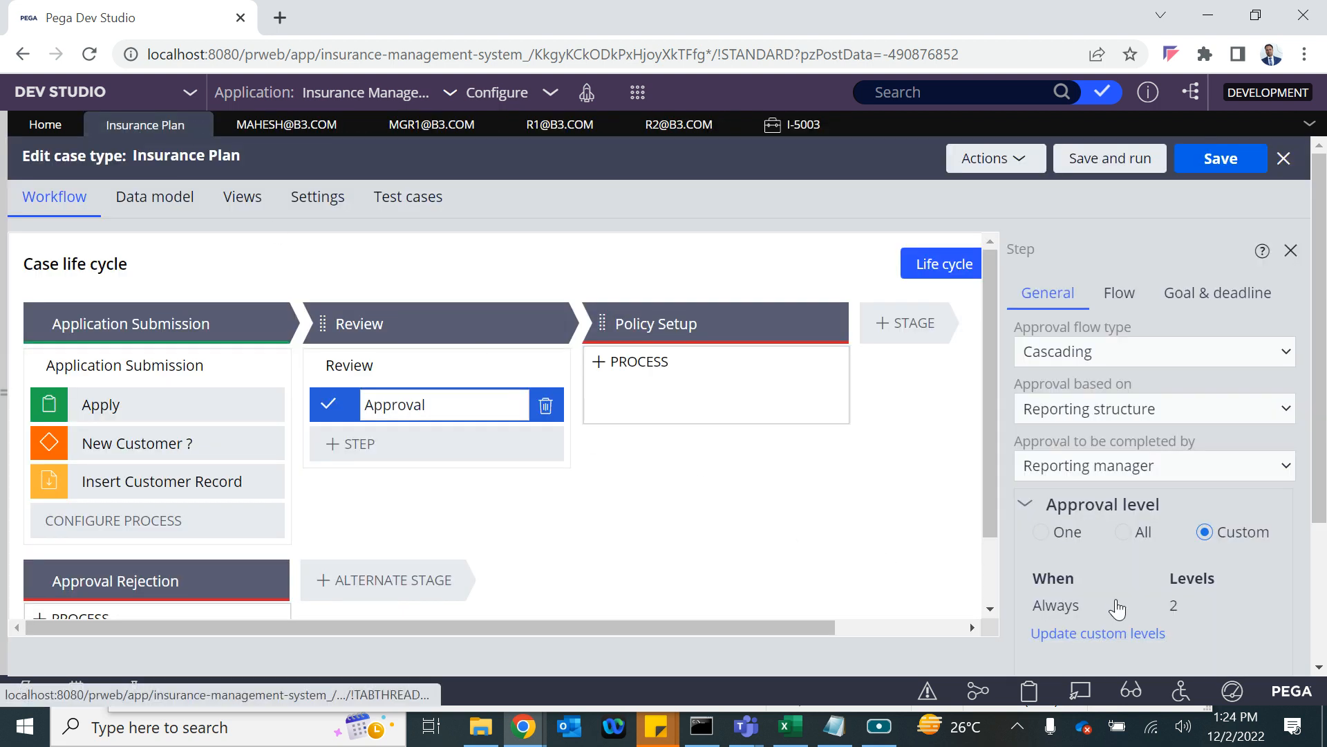
Replace the Always condition with IsOldCust in the custom levels and open that when rule.
{"action": "left_click", "coordinate": [1098, 634]}
{"action": "double_click", "coordinate": [674, 531]}
{"action": "key", "text": "BackSpace"}
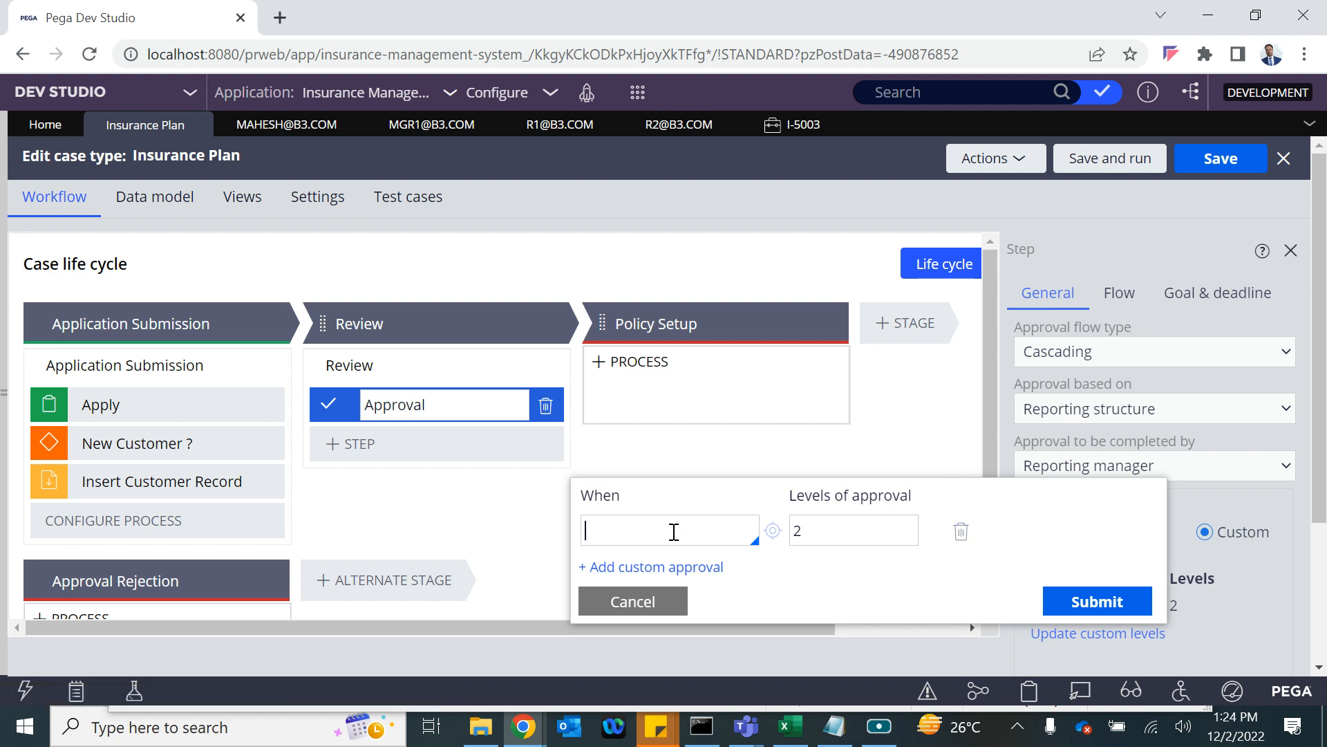
{"action": "key", "text": "Down"}
{"action": "key", "text": "Down"}
{"action": "key", "text": "Return"}
{"action": "left_click", "coordinate": [773, 531]}
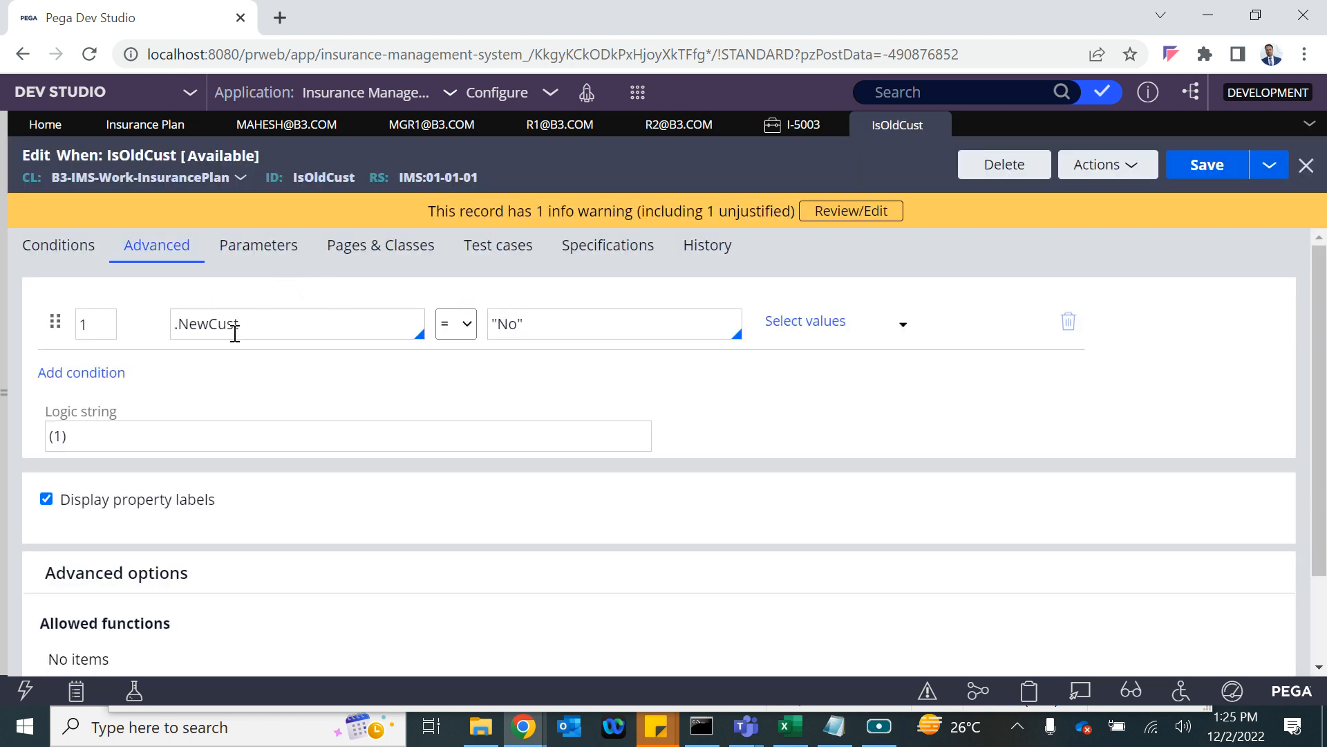
Save a copy of IsOldCust labelled IsNewCust and open it.
{"action": "left_click", "coordinate": [1269, 166]}
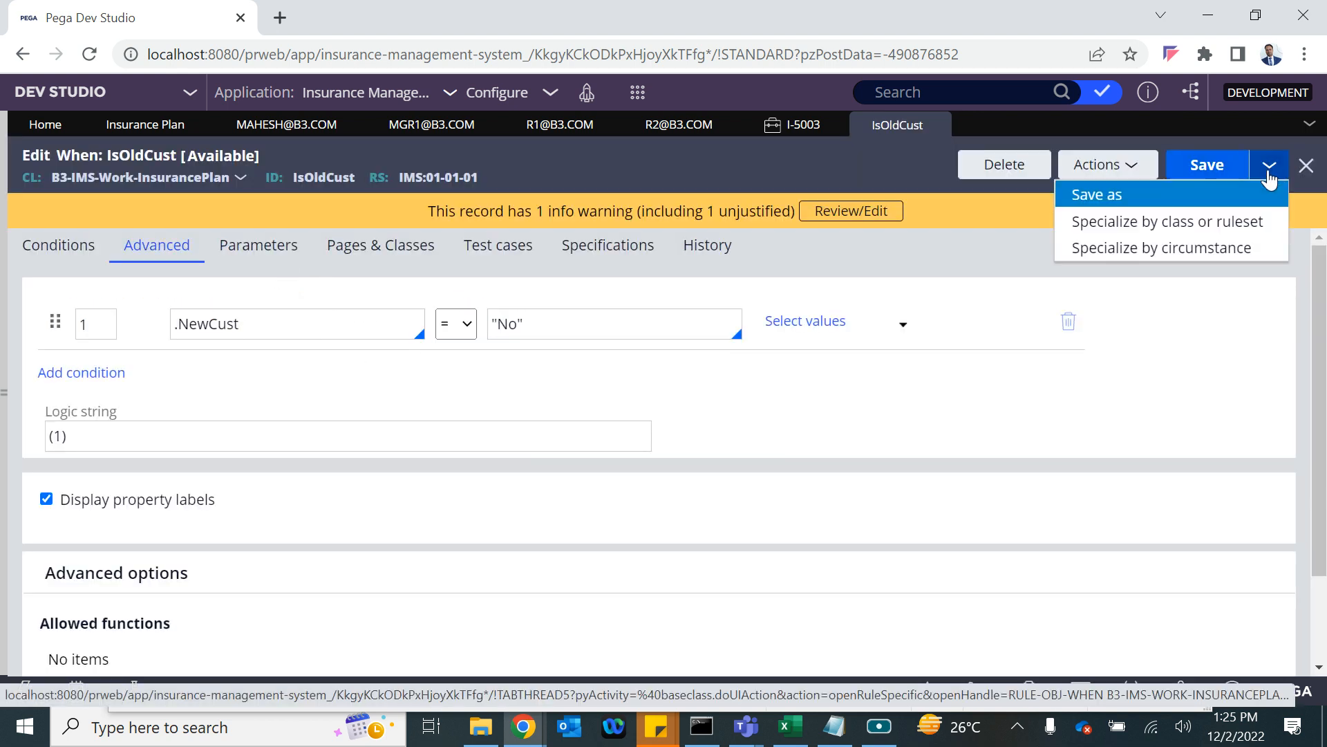
{"action": "left_click", "coordinate": [1159, 196]}
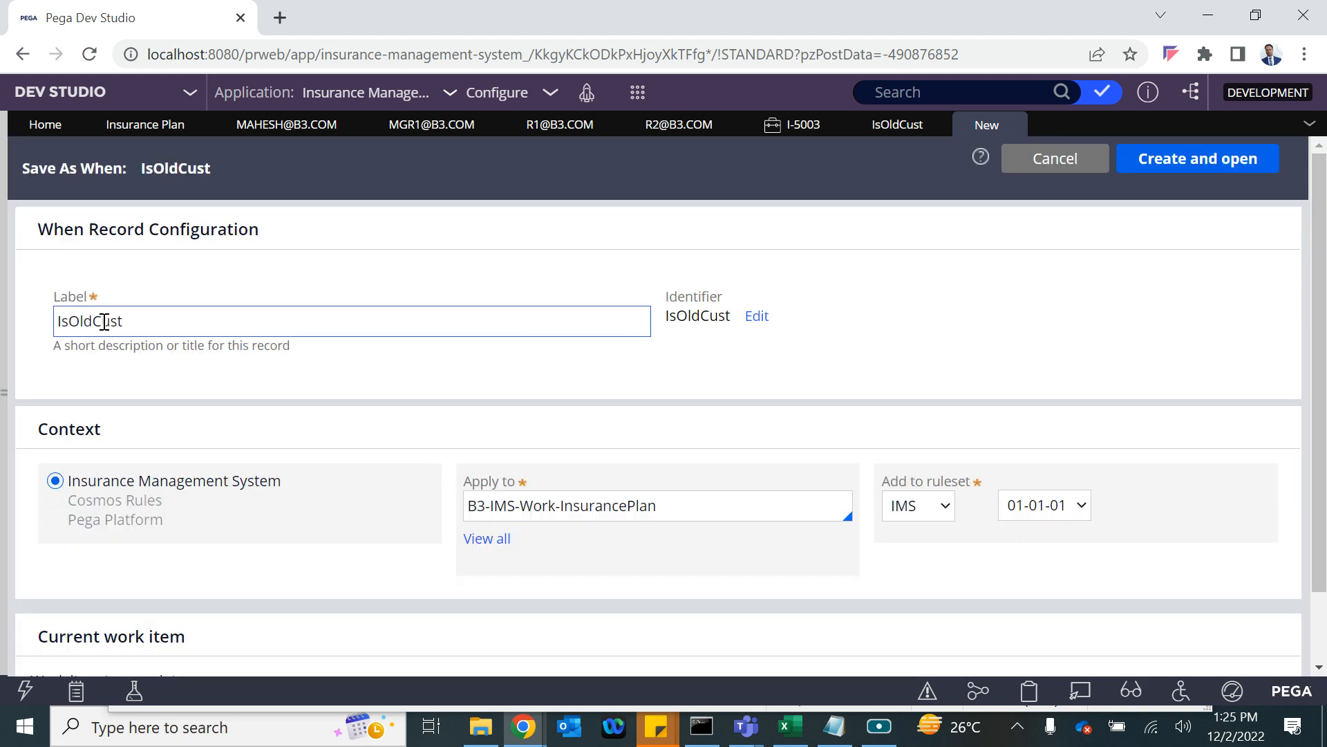
{"action": "left_click", "coordinate": [100, 321]}
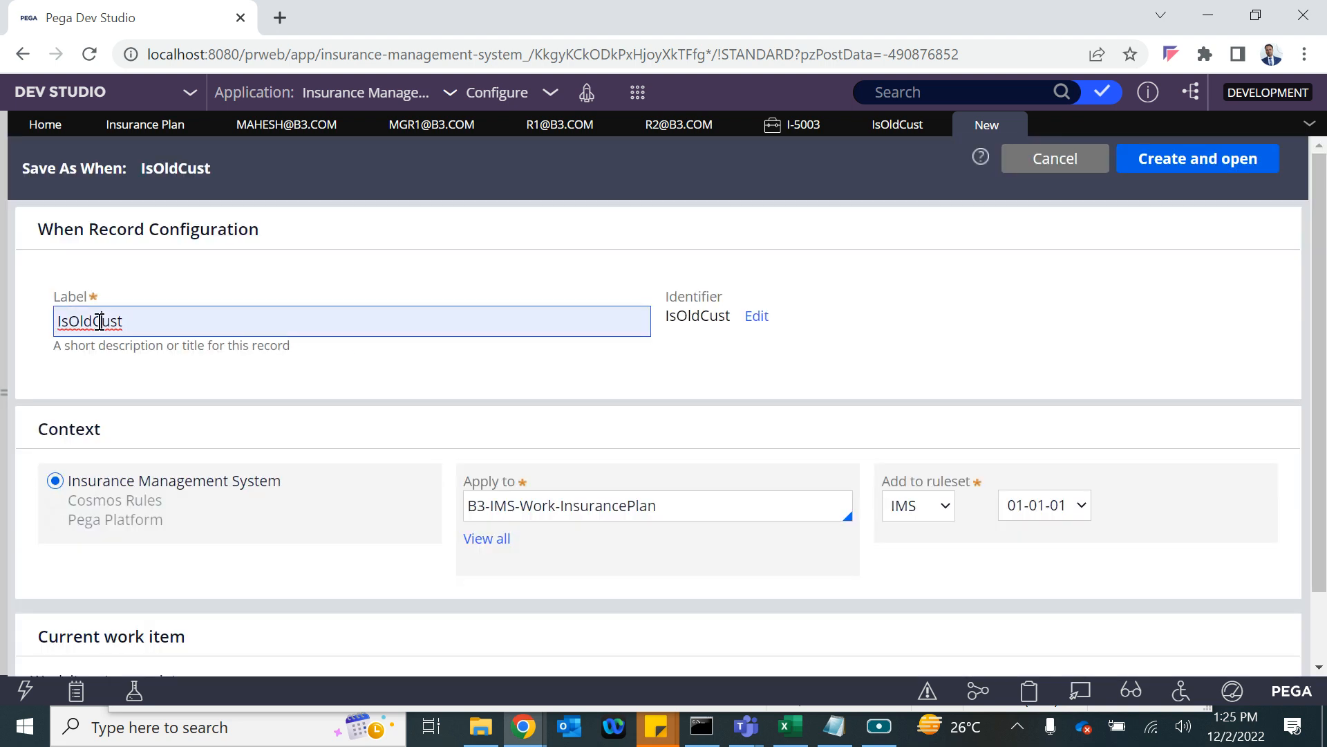
{"action": "key", "text": "BackSpace"}
{"action": "key", "text": "BackSpace"}
{"action": "key", "text": "BackSpace"}
{"action": "type", "text": "New"}
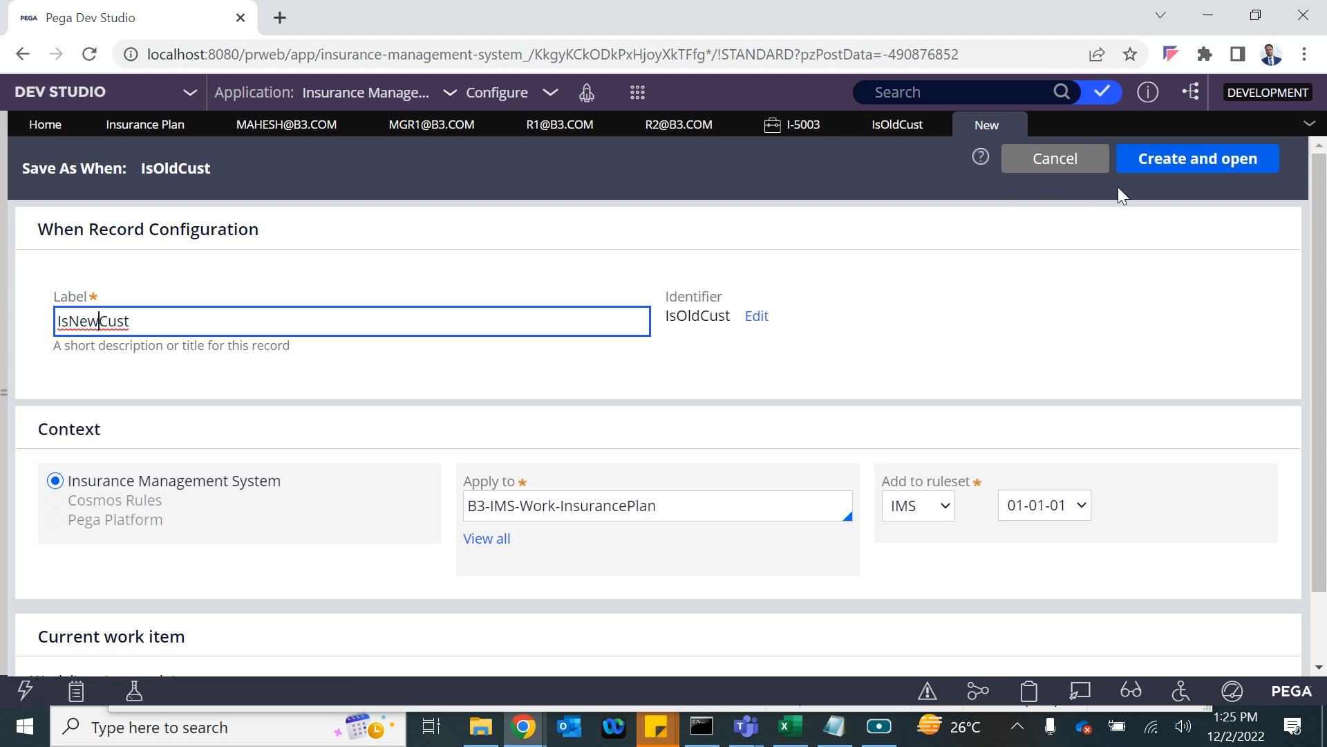
{"action": "left_click", "coordinate": [1180, 164]}
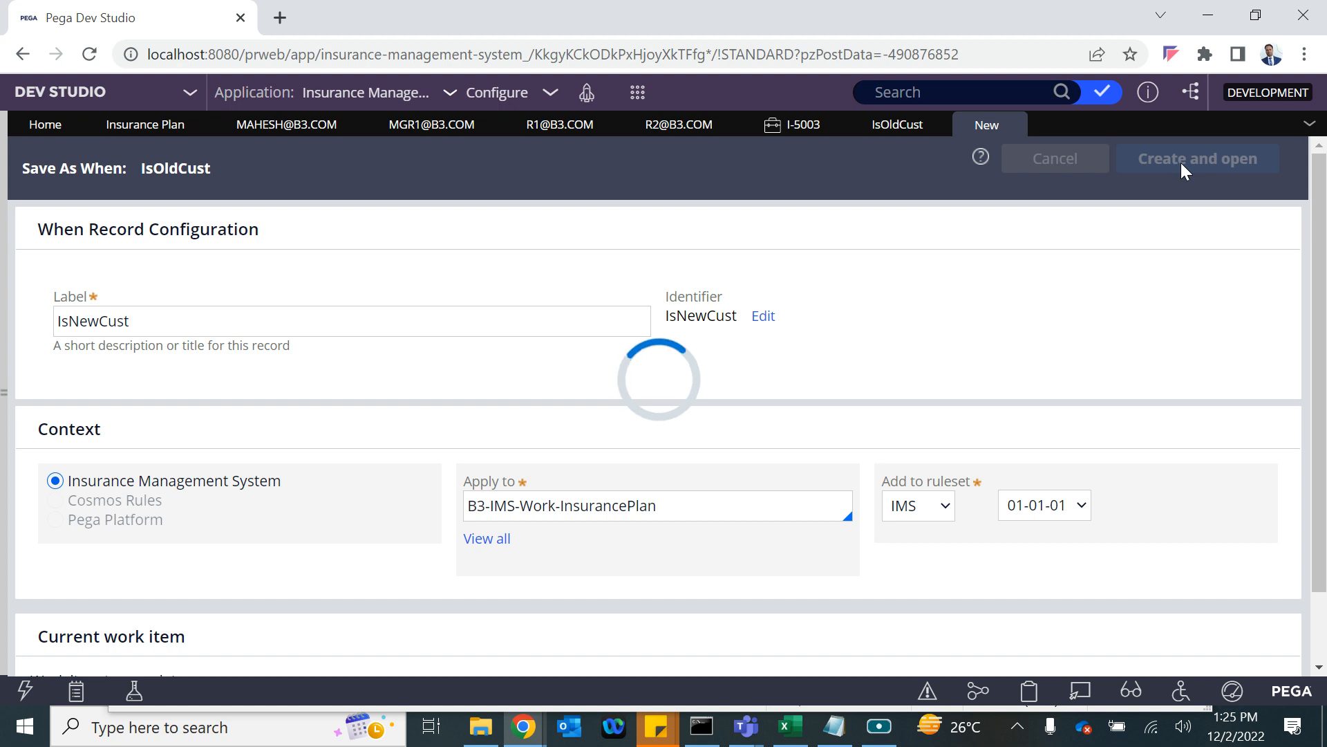
Change the IsNewCust comparison value from "No" to "Yes" and save the rule.
{"action": "left_click", "coordinate": [885, 127]}
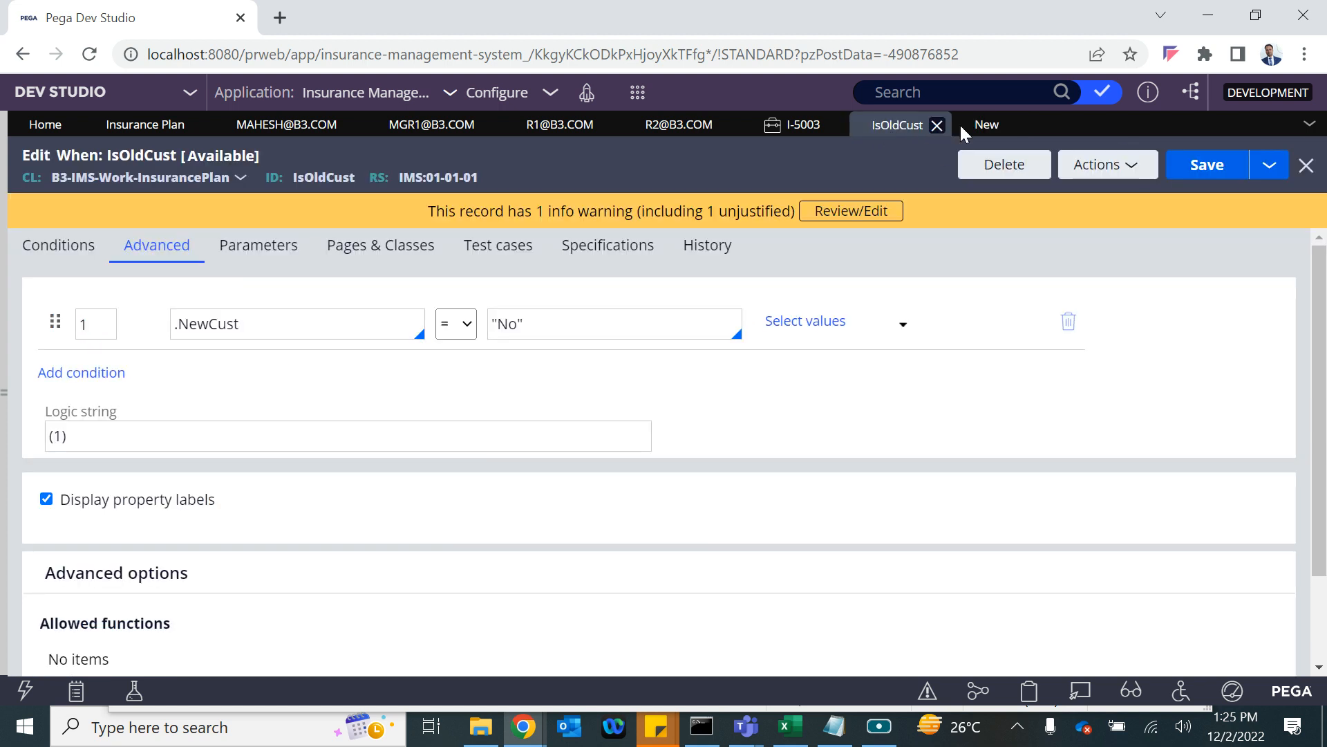
{"action": "left_click", "coordinate": [986, 125]}
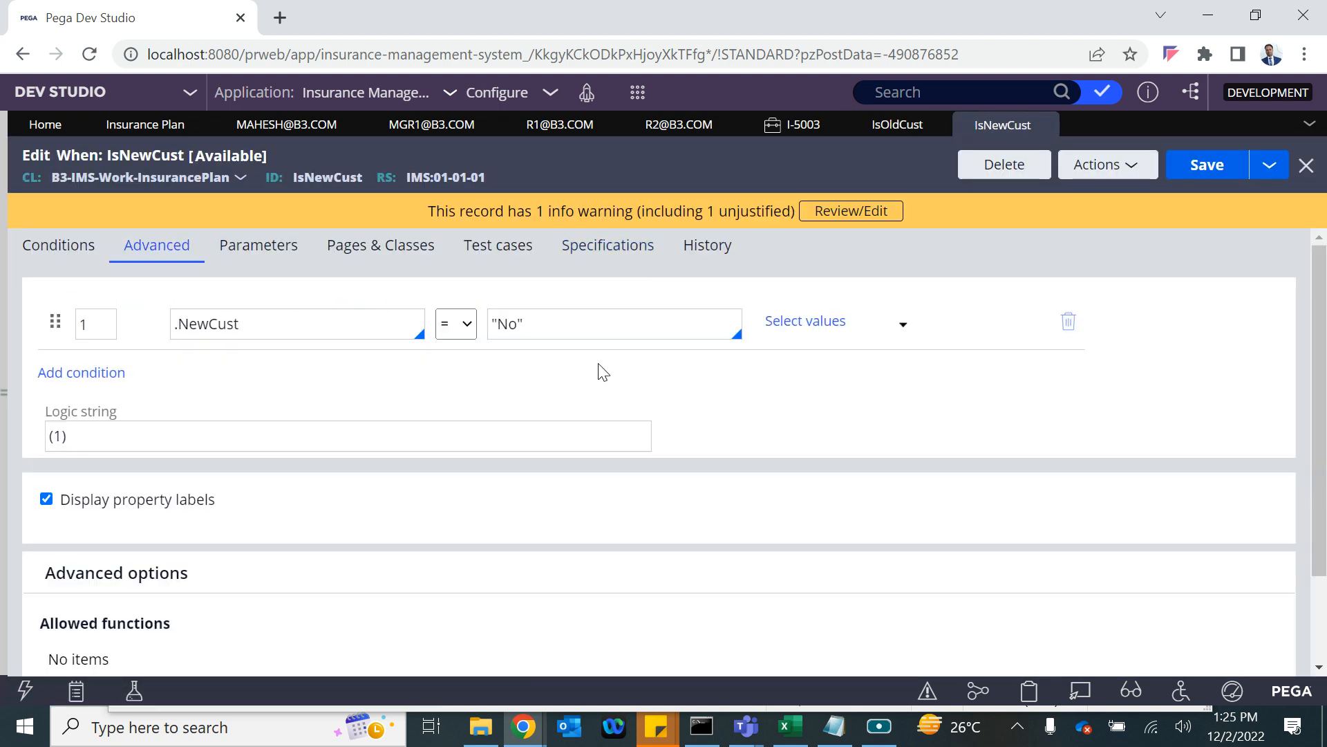
{"action": "double_click", "coordinate": [515, 324]}
{"action": "key", "text": "BackSpace"}
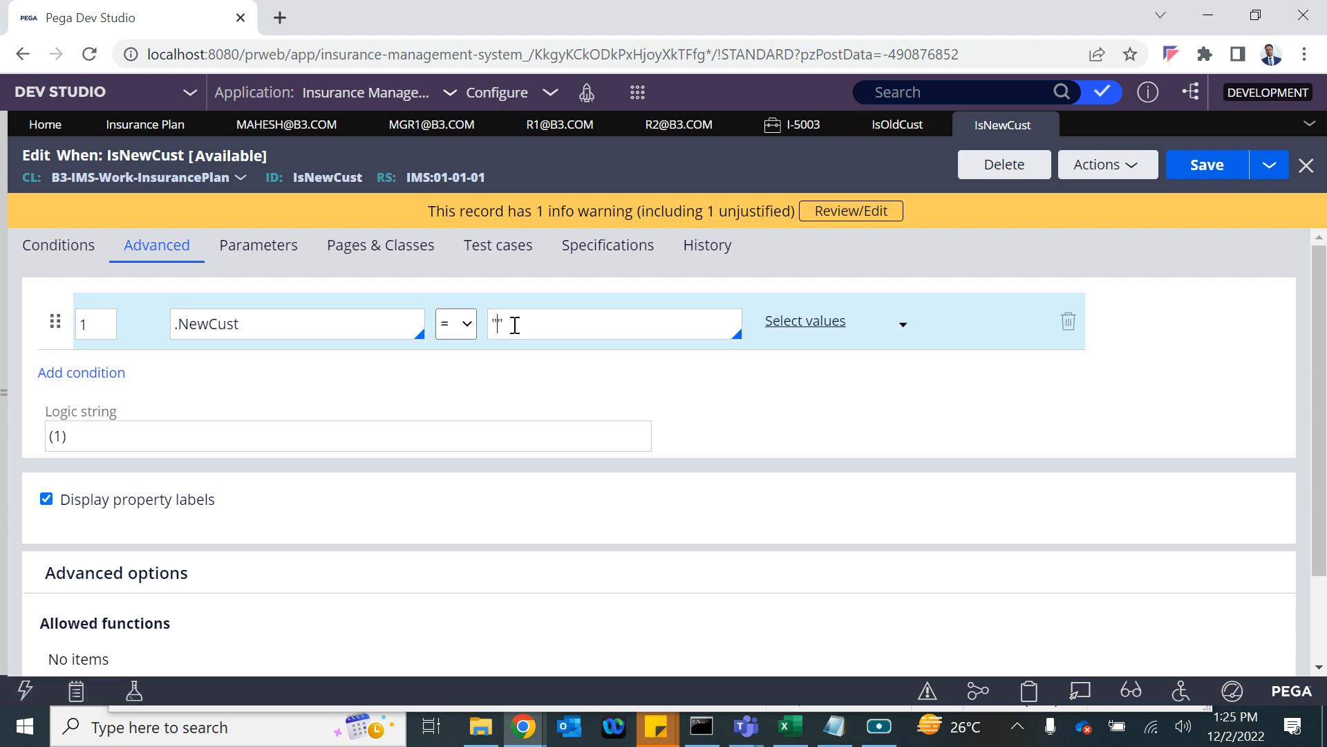
{"action": "type", "text": "Yes"}
{"action": "left_click", "coordinate": [1192, 166]}
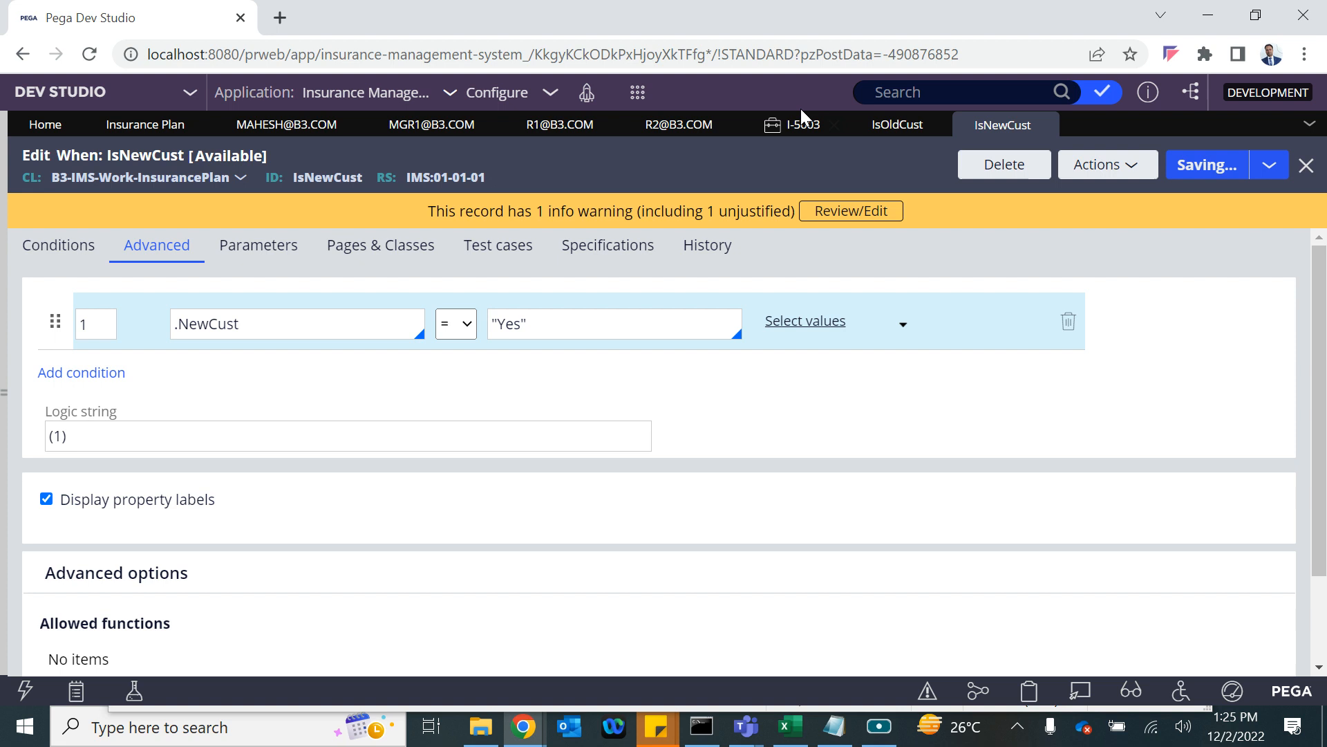
Set the first custom approval row's When condition to IsOldCust in the Insurance Plan editor.
{"action": "left_click", "coordinate": [153, 127]}
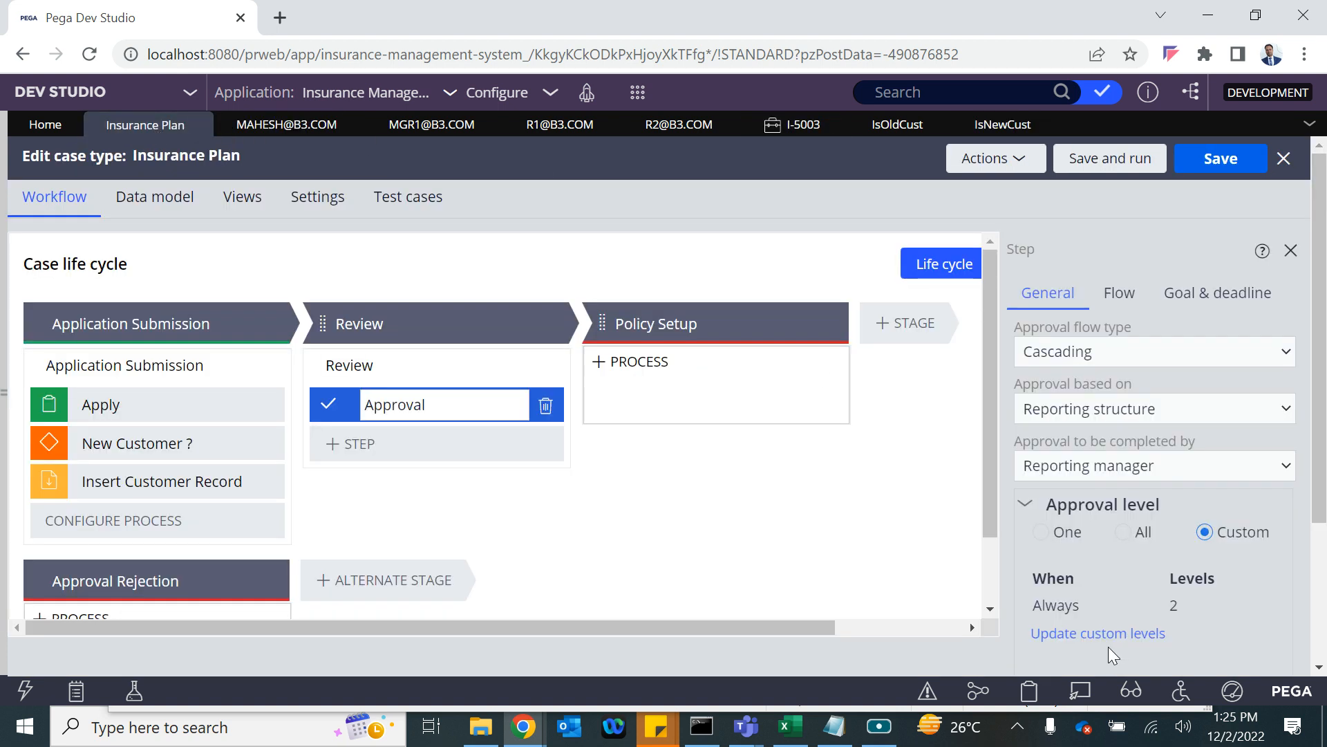
{"action": "left_click", "coordinate": [1044, 634]}
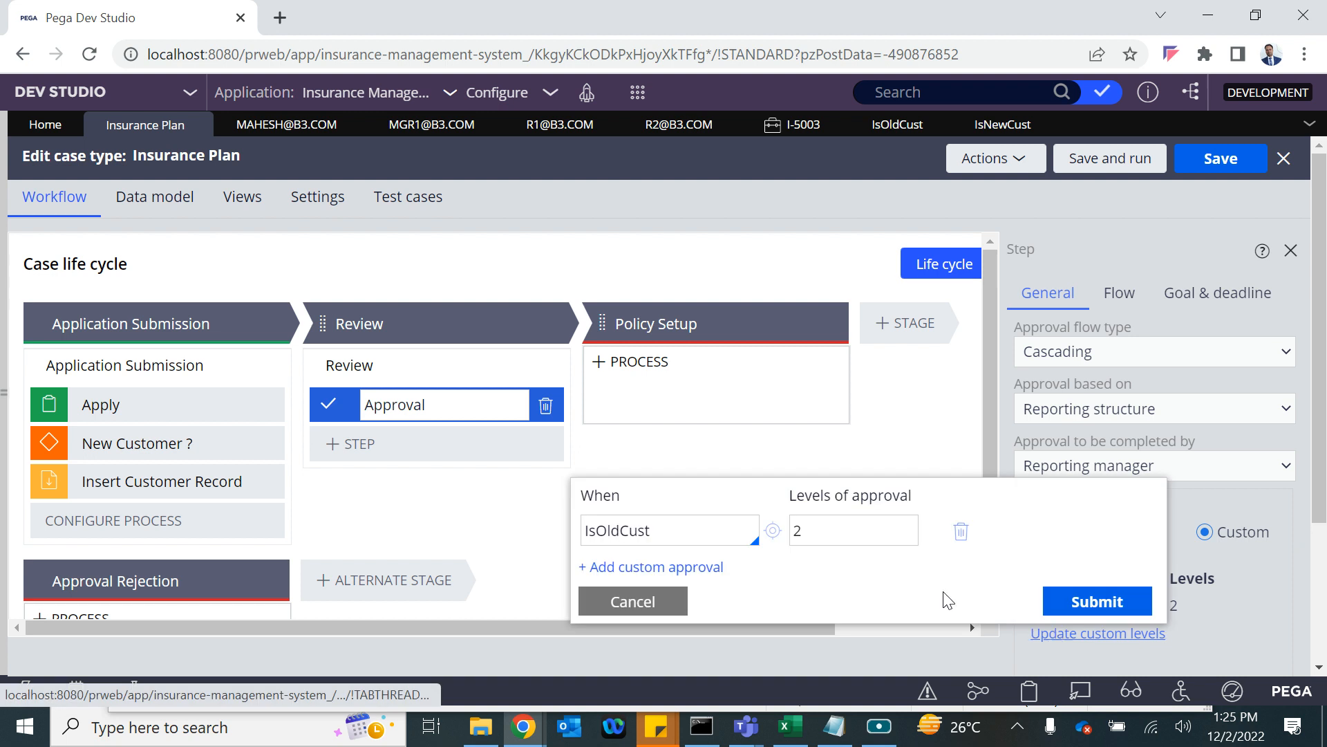
{"action": "double_click", "coordinate": [657, 540]}
{"action": "key", "text": "BackSpace"}
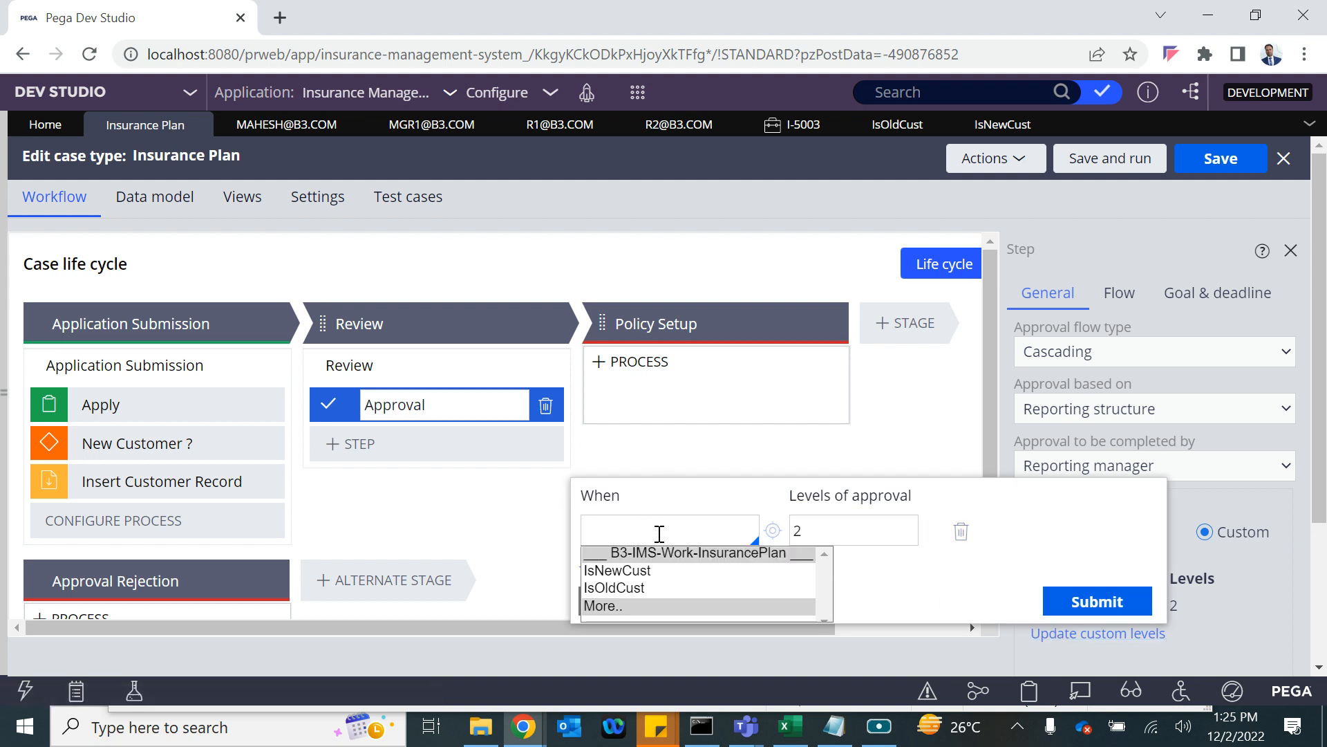
{"action": "key", "text": "Return"}
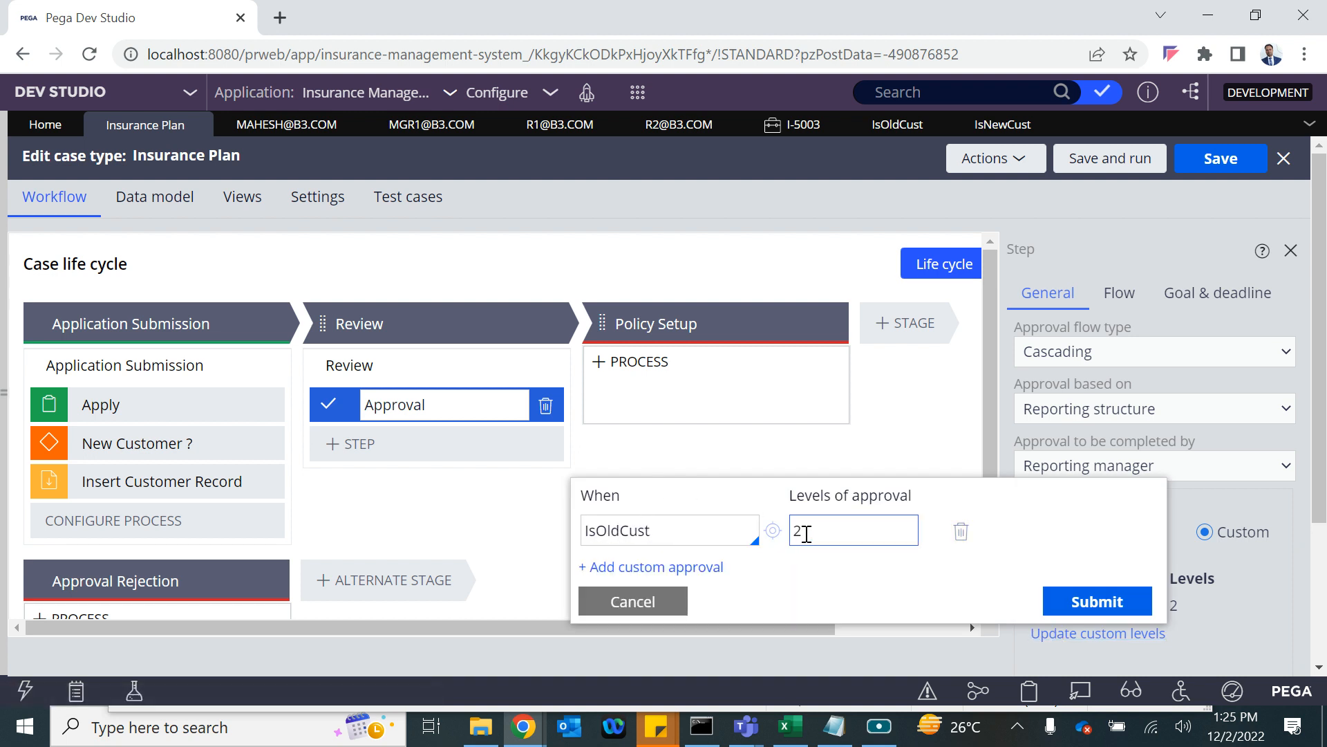
Add an IsNewCust custom approval row with 3 levels, submit, and save the case type.
{"action": "left_click", "coordinate": [687, 563]}
{"action": "key", "text": "Down"}
{"action": "key", "text": "Up"}
{"action": "key", "text": "Return"}
{"action": "left_click", "coordinate": [836, 555]}
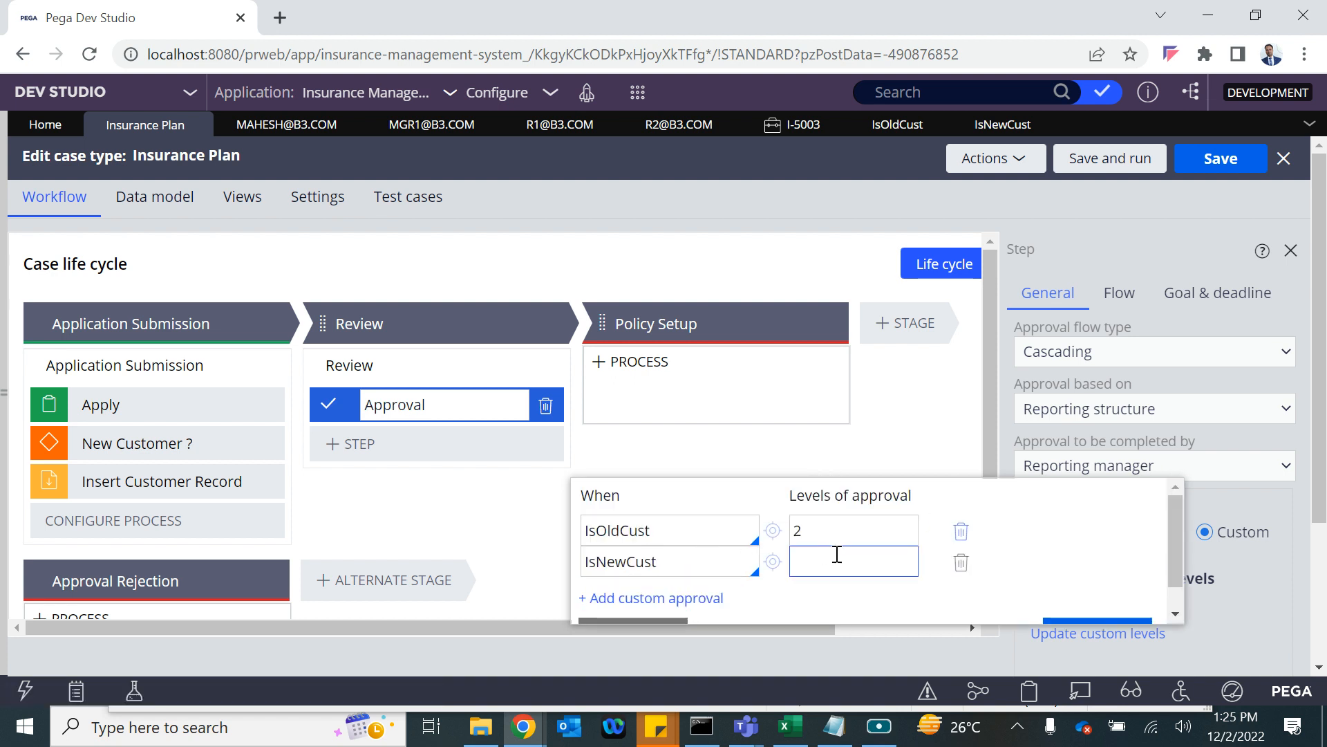
{"action": "type", "text": "3"}
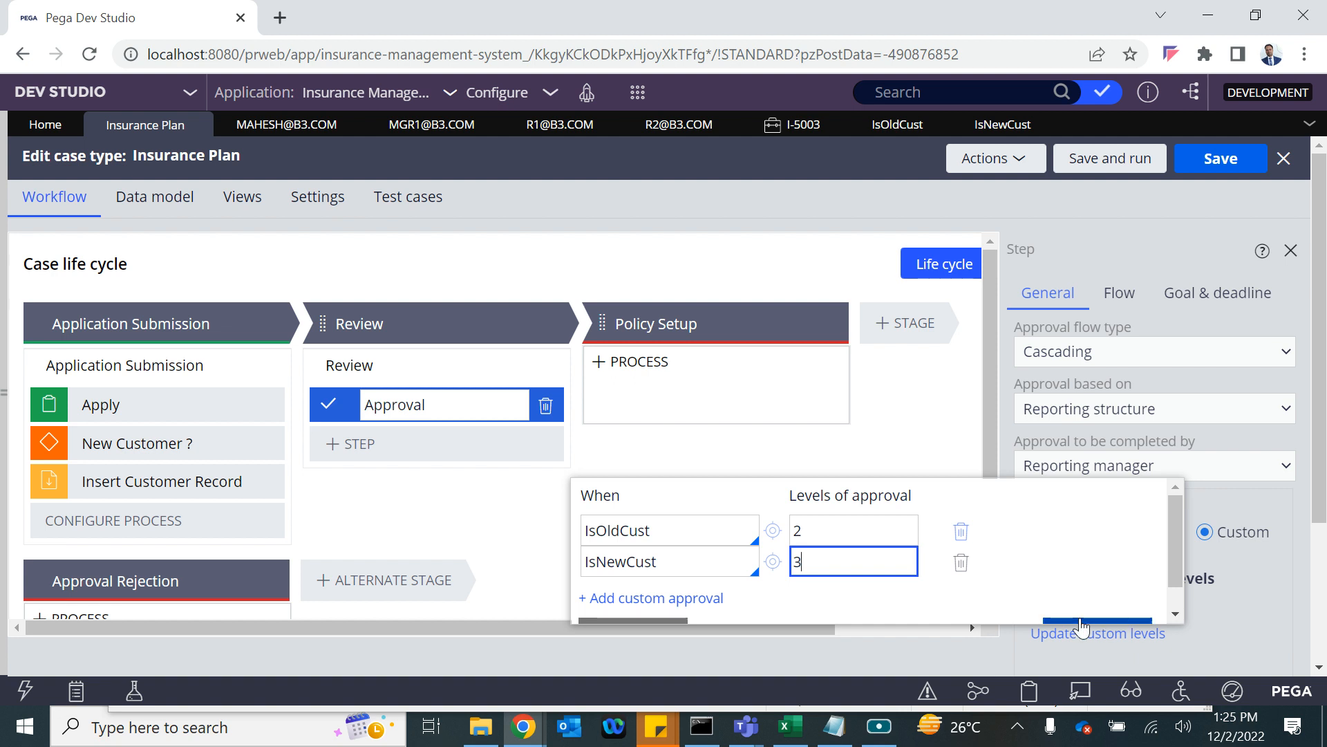
{"action": "left_click", "coordinate": [1083, 622]}
{"action": "left_click", "coordinate": [1218, 159]}
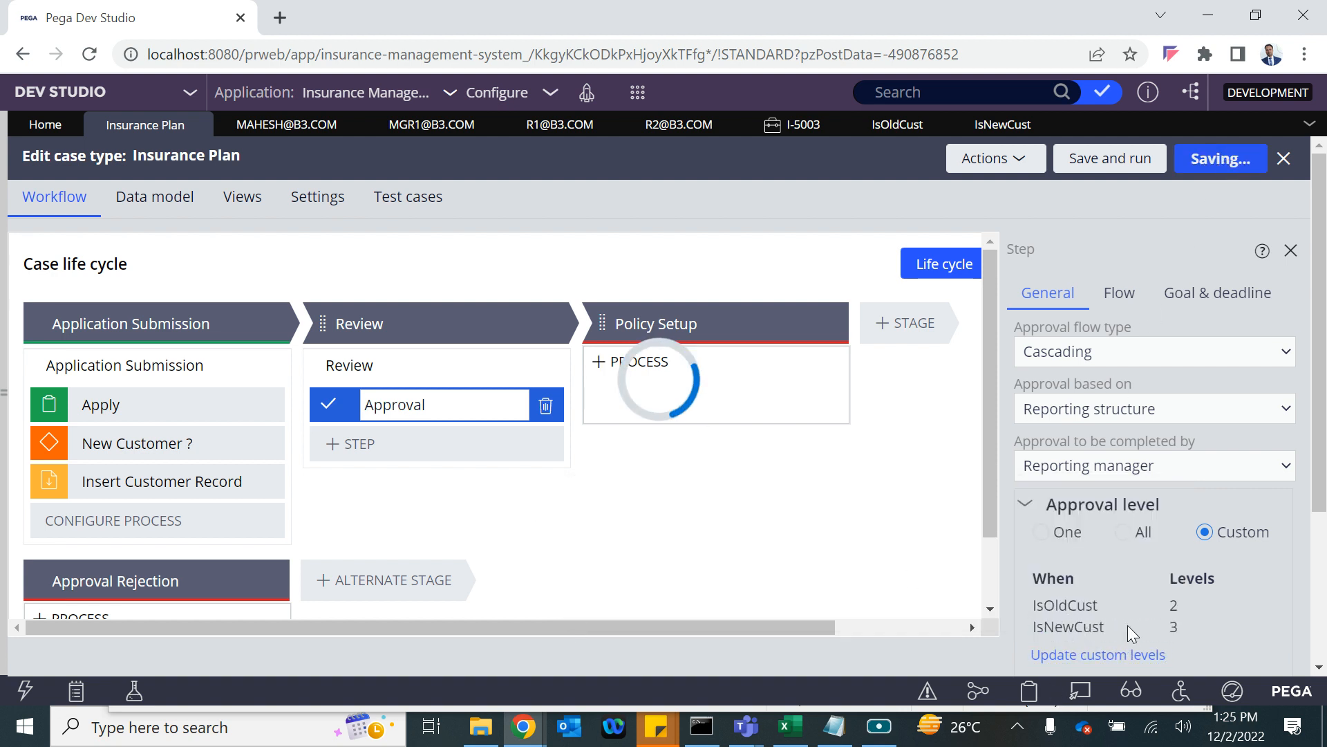
{"action": "scroll", "coordinate": [1127, 625], "scroll_direction": "down", "scroll_amount": 1}
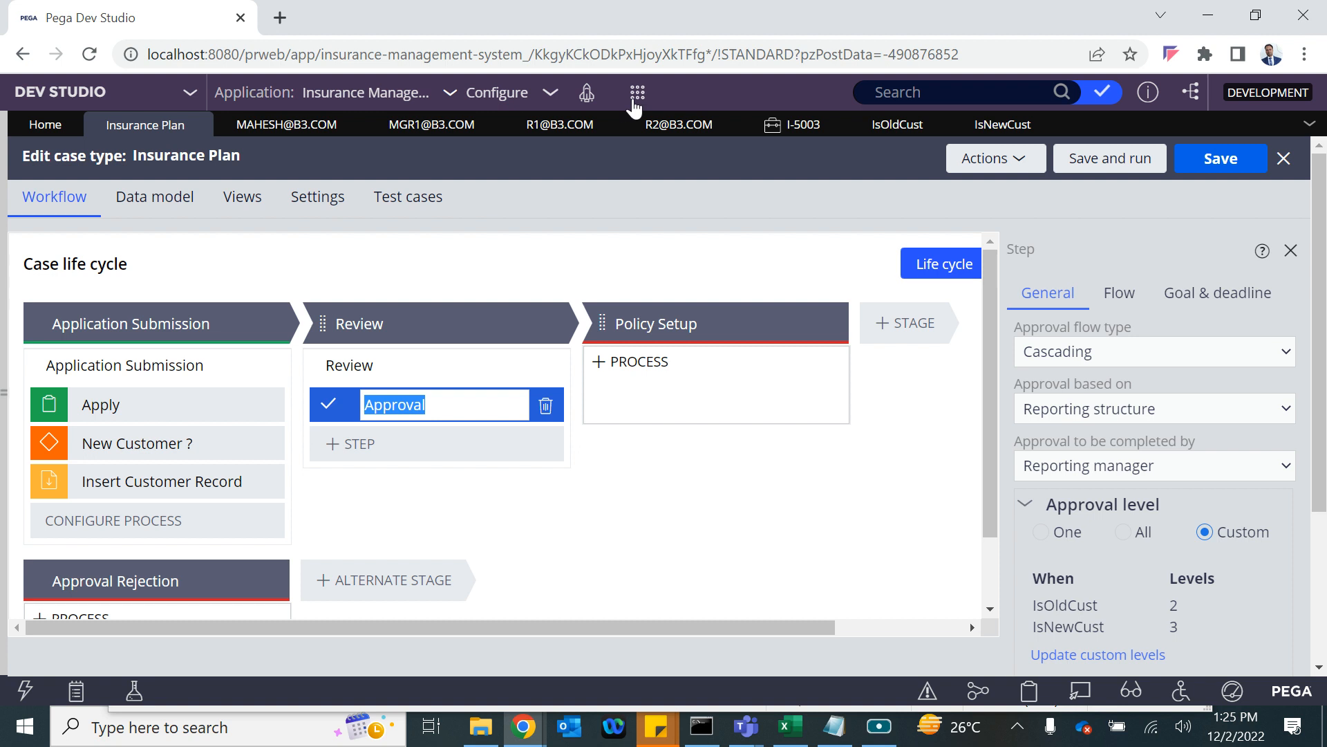
{"action": "left_click", "coordinate": [636, 100]}
Start another Insurance Plan case as an existing customer and load details from the CID.
{"action": "mouse_move", "coordinate": [688, 118]}
{"action": "left_click", "coordinate": [882, 145]}
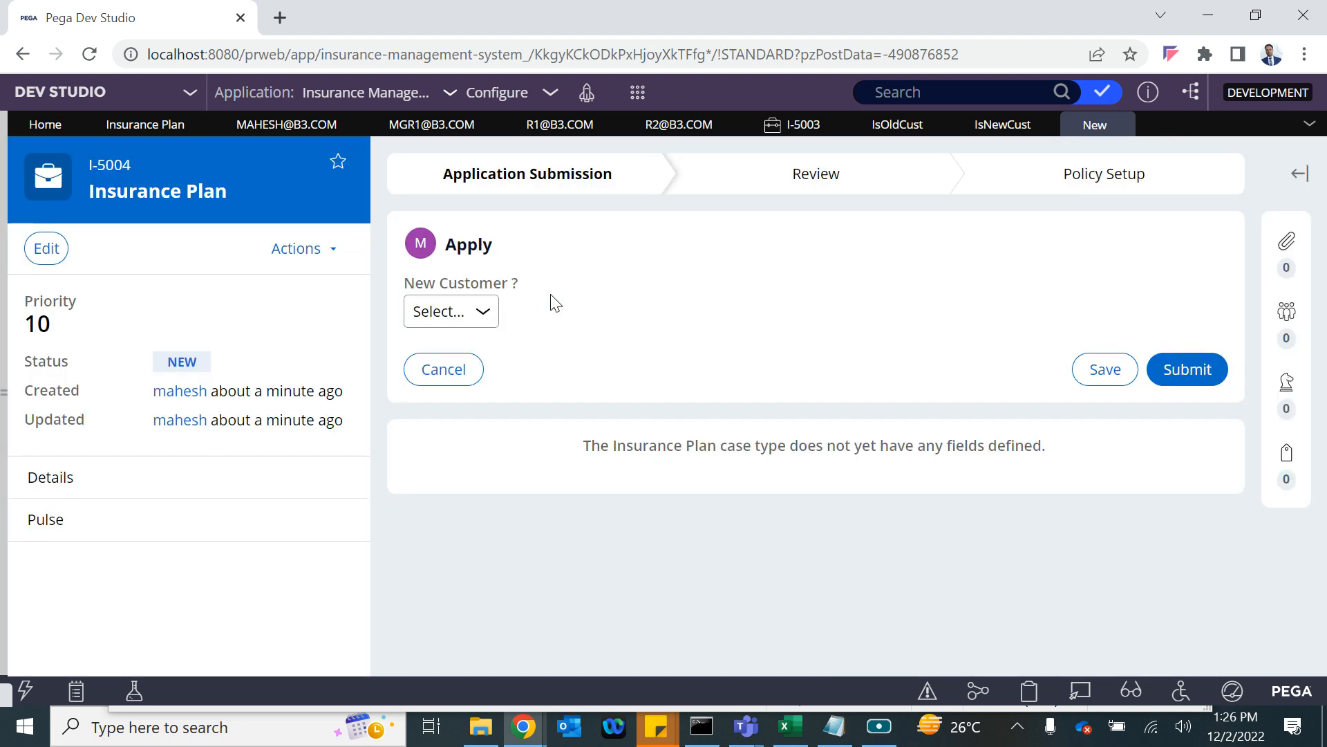
{"action": "left_click", "coordinate": [456, 311]}
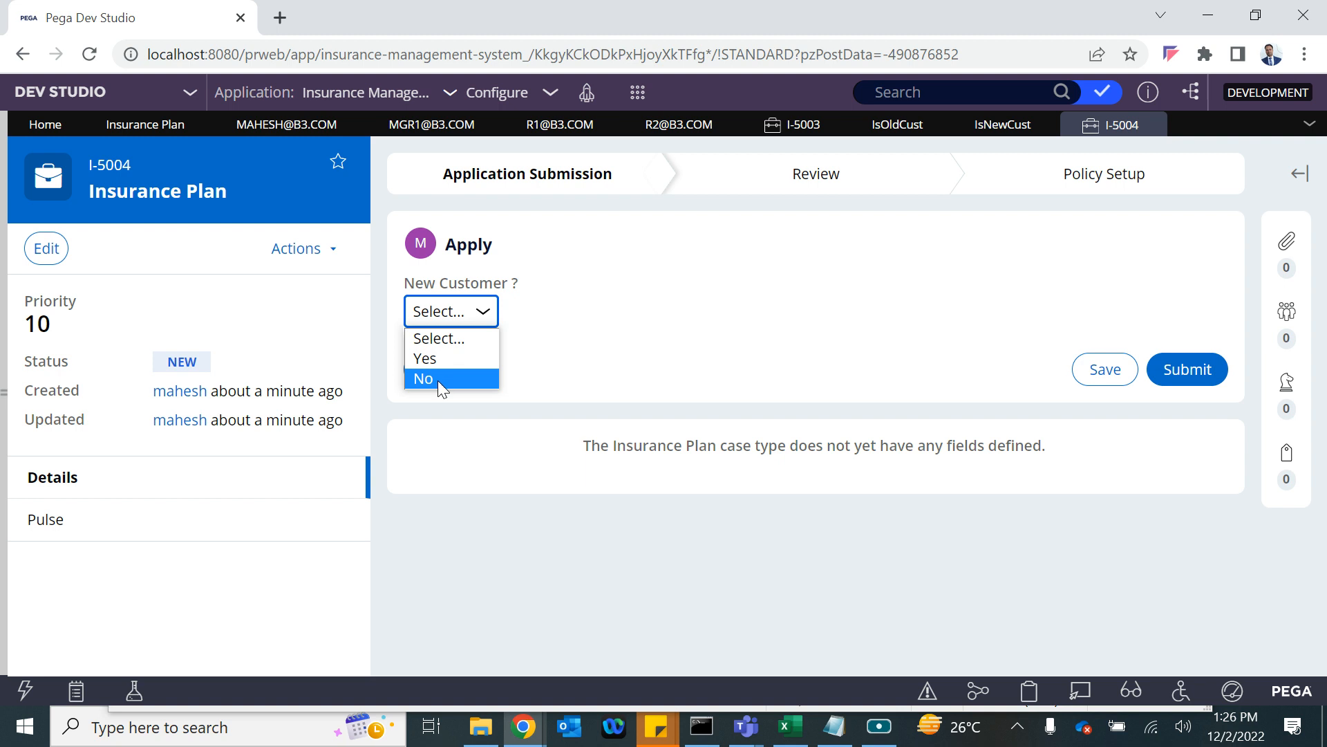
{"action": "left_click", "coordinate": [437, 379]}
{"action": "left_click", "coordinate": [494, 380]}
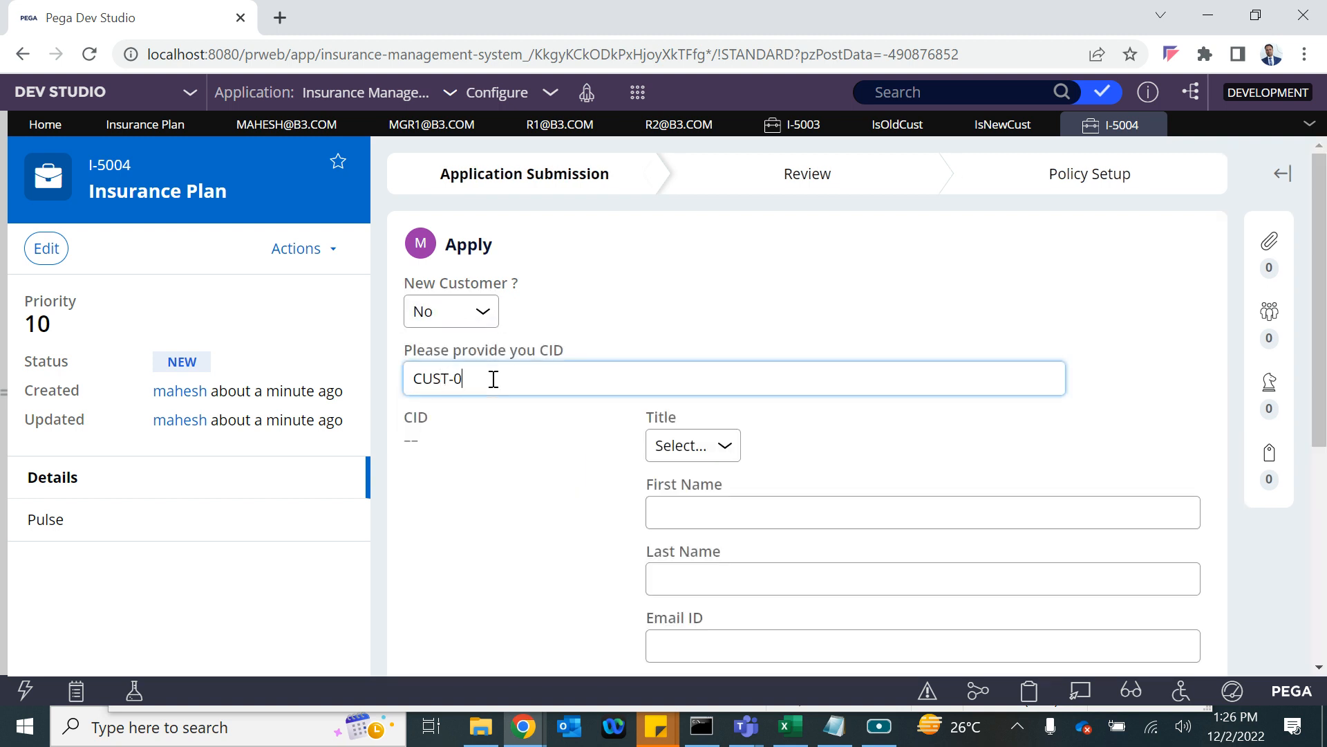
{"action": "left_click", "coordinate": [649, 308]}
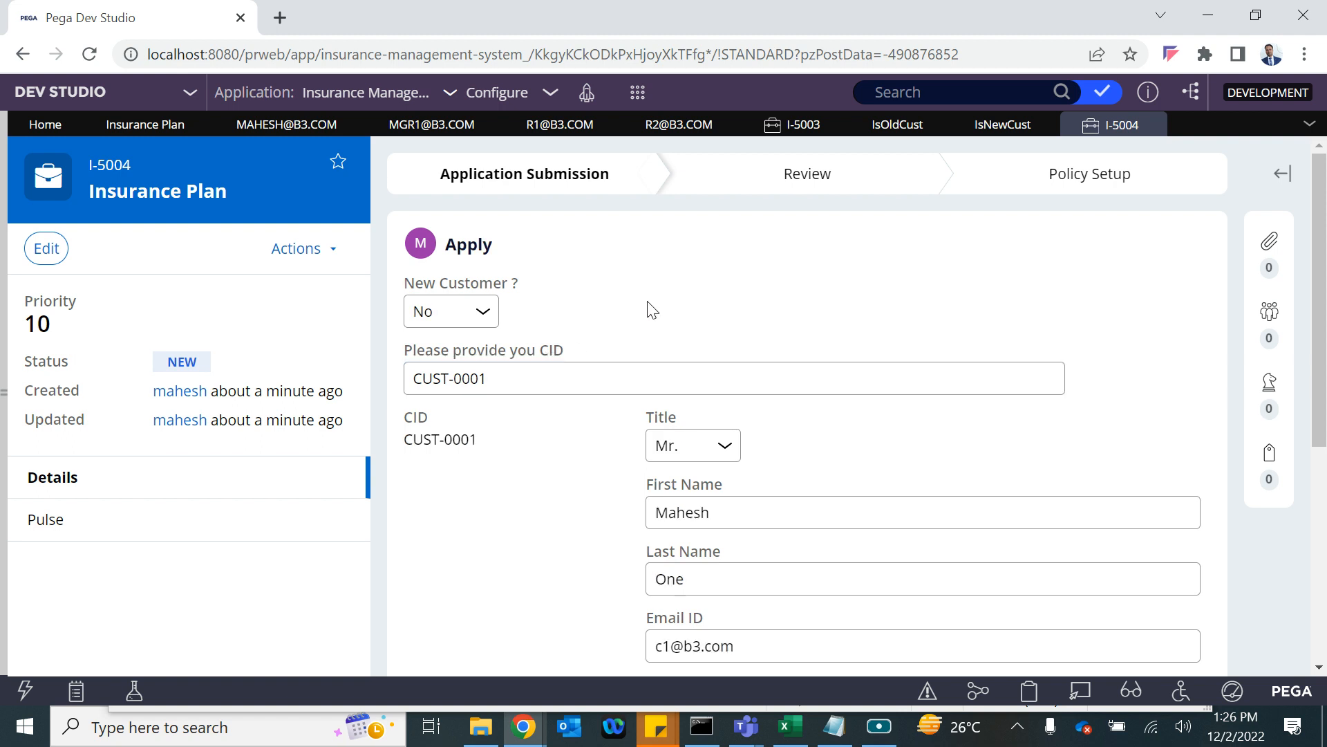
Submit case I-5004 and open its Get Approval assignment.
{"action": "scroll", "coordinate": [650, 308], "scroll_direction": "down", "scroll_amount": 5}
{"action": "left_click", "coordinate": [1176, 543]}
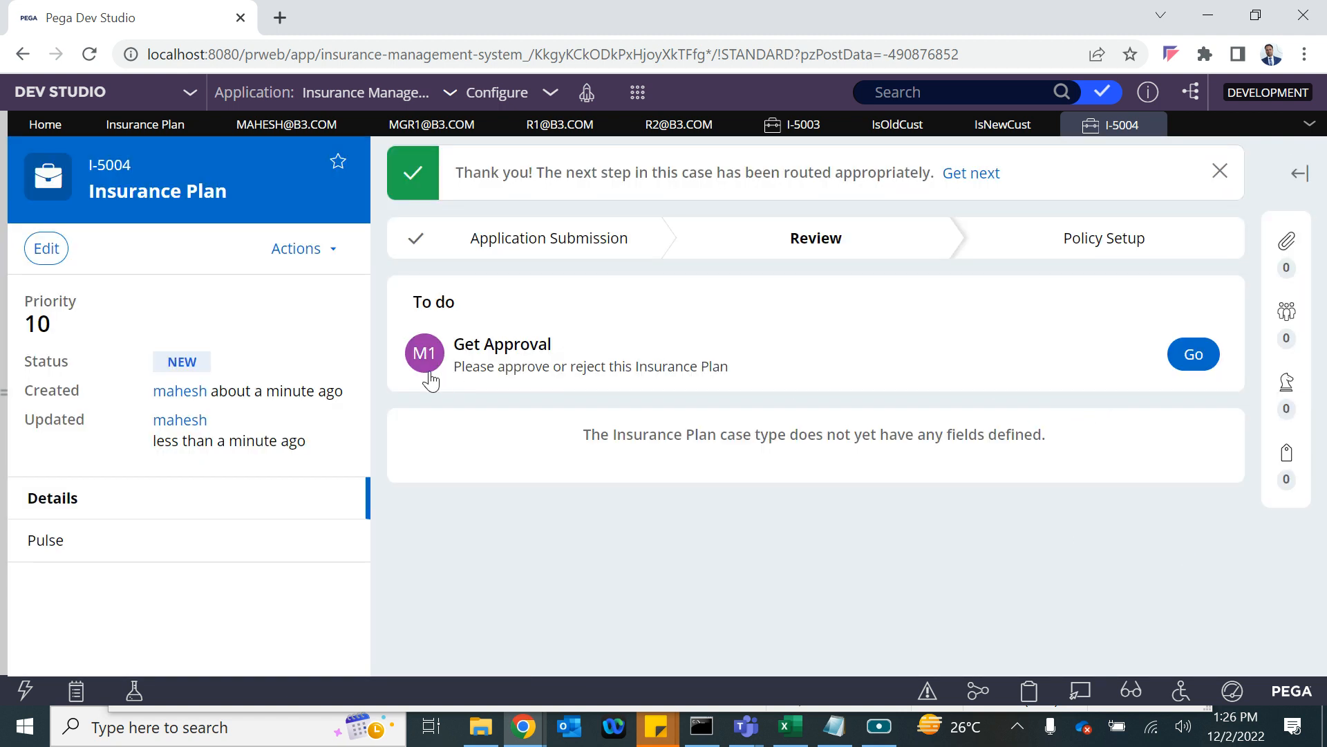
{"action": "left_click", "coordinate": [1192, 356]}
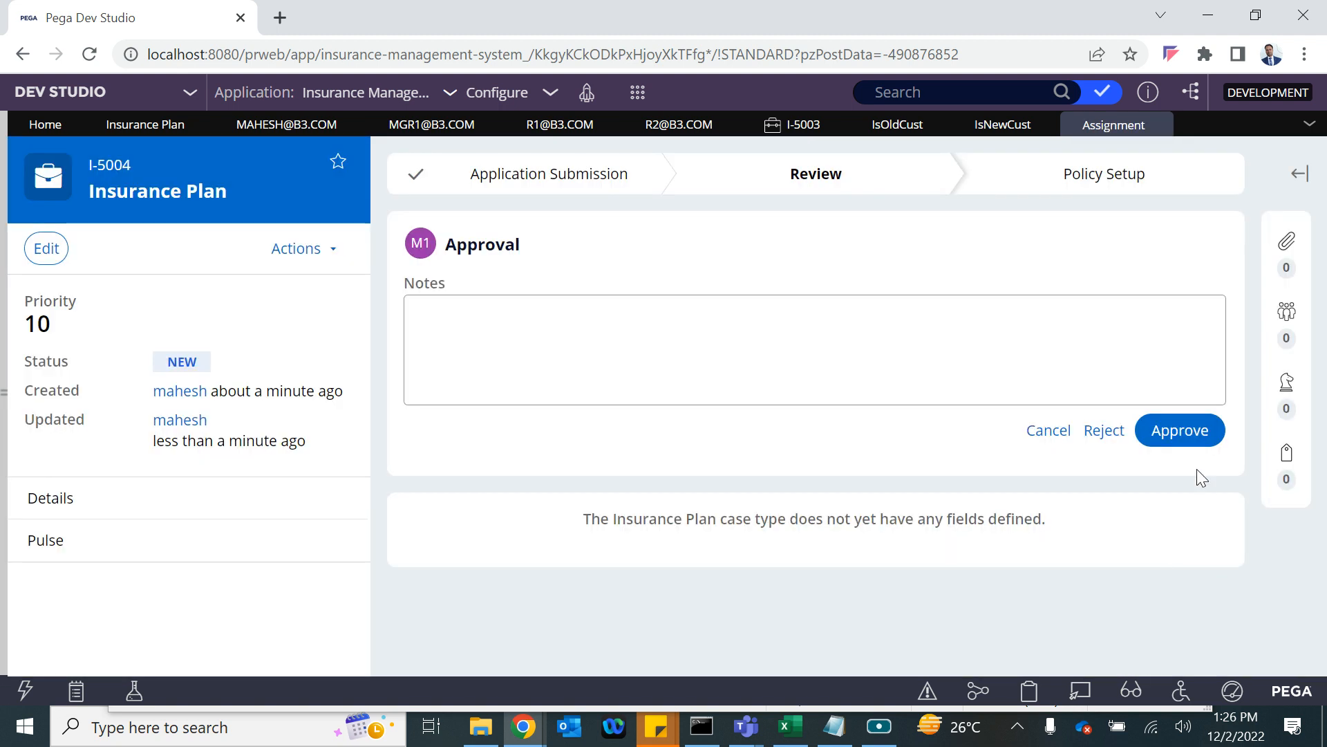
Approve case I-5004 at the first and then the second approval level.
{"action": "left_click", "coordinate": [1191, 424]}
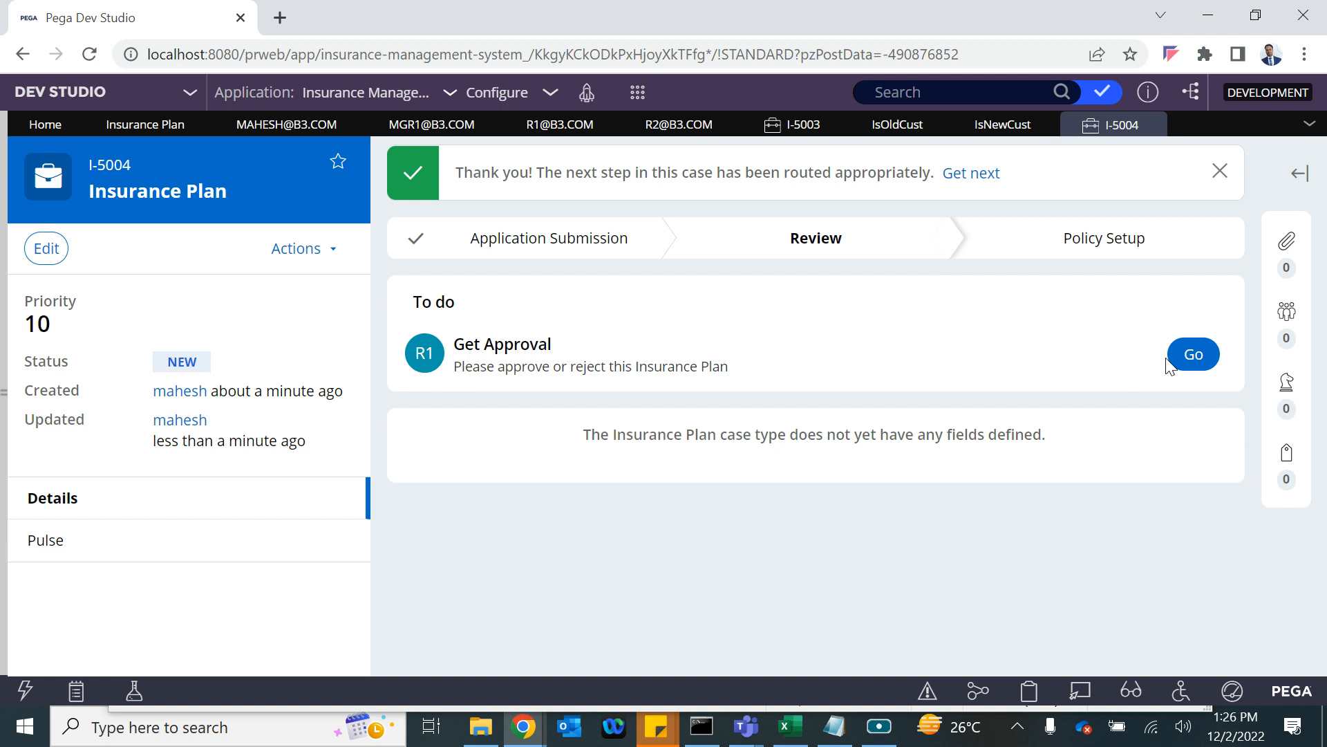
{"action": "left_click", "coordinate": [1183, 359]}
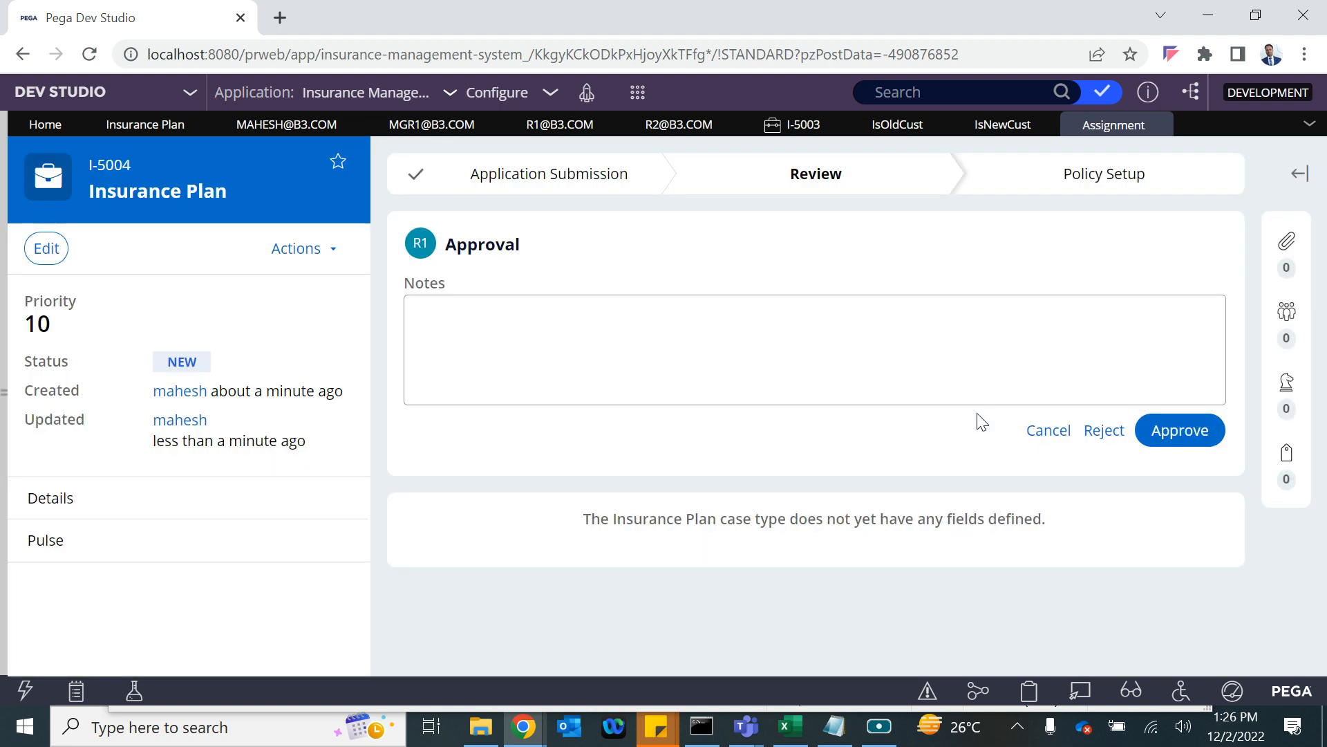
{"action": "left_click", "coordinate": [1181, 439]}
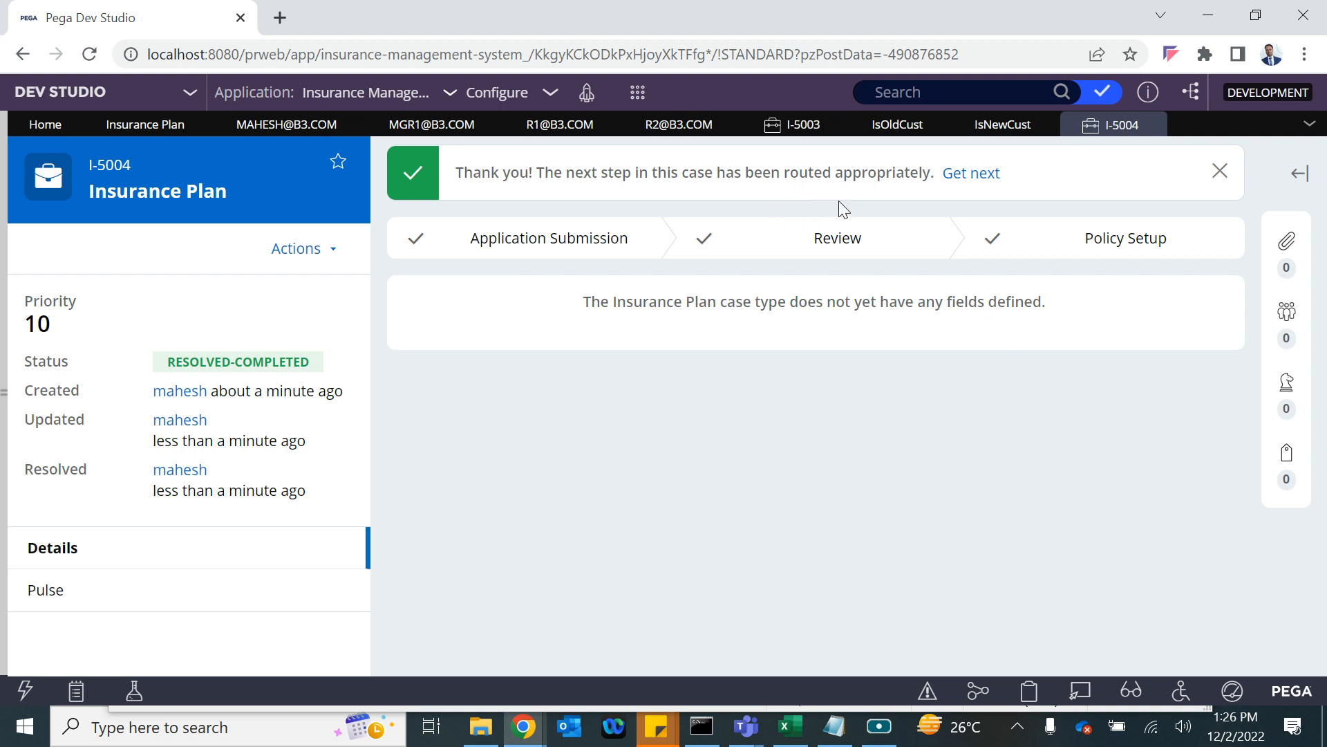
{"action": "left_click", "coordinate": [637, 94]}
Start a new Insurance Plan case with New Customer ? set to Yes.
{"action": "mouse_move", "coordinate": [690, 118]}
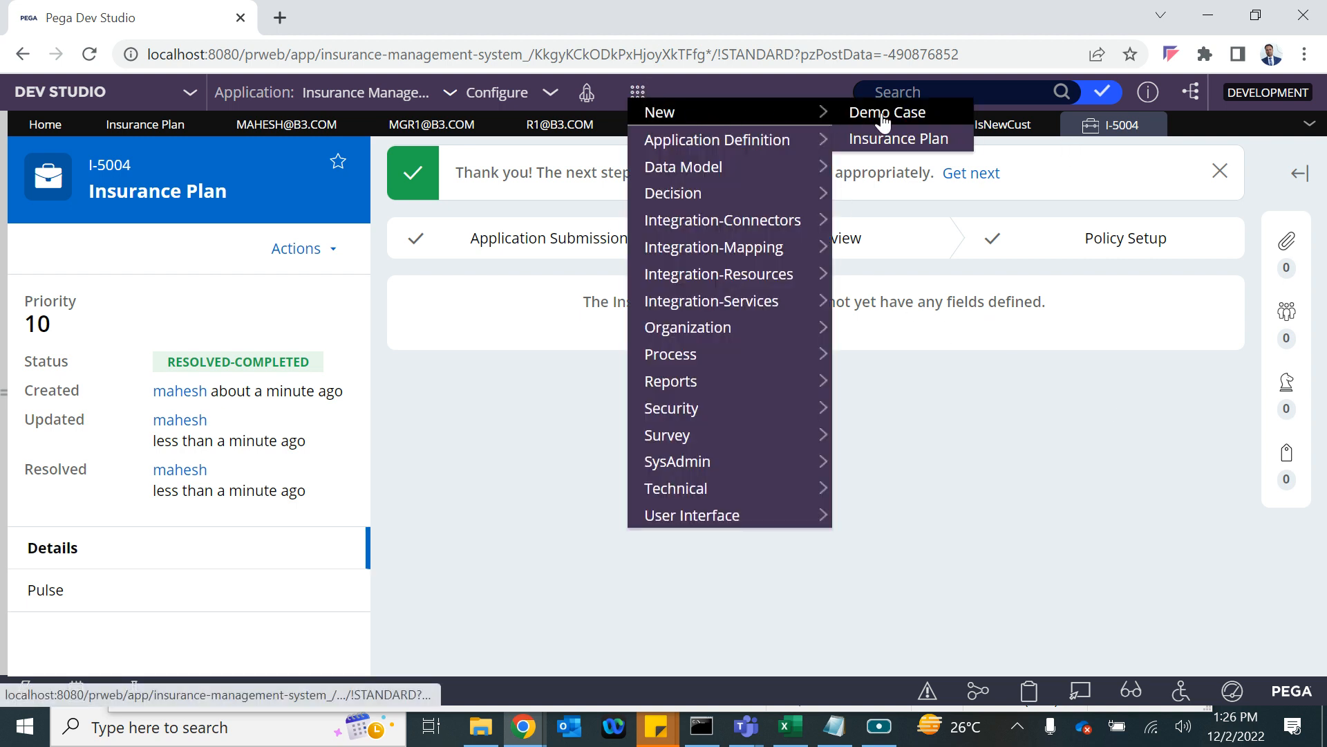
{"action": "left_click", "coordinate": [899, 138]}
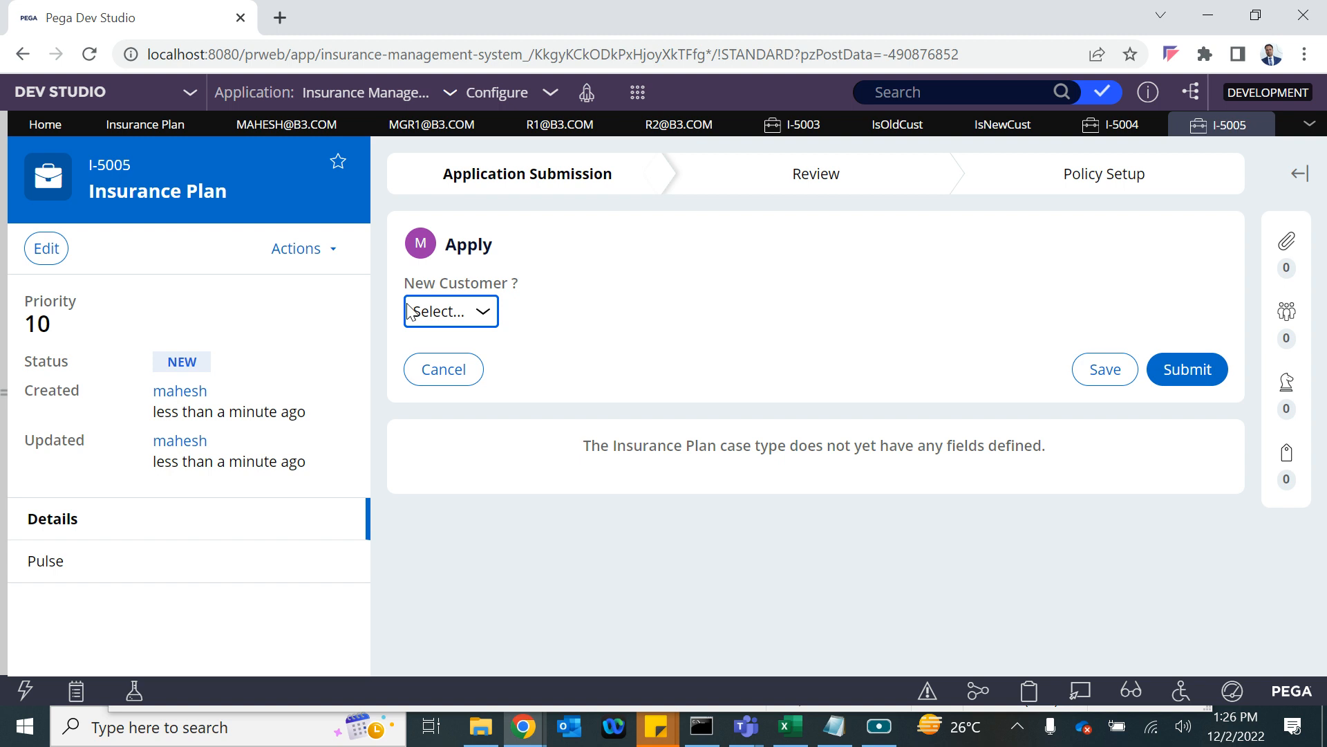
{"action": "left_click", "coordinate": [430, 312]}
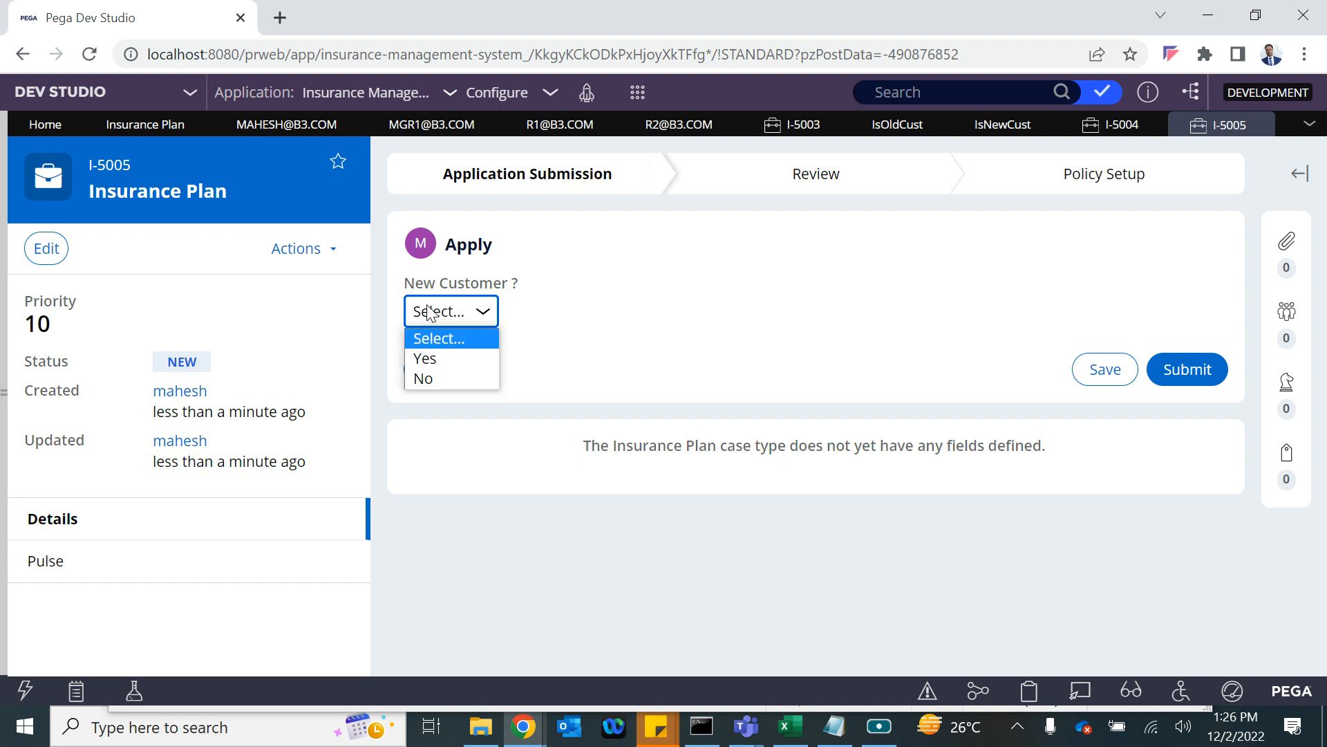
{"action": "left_click", "coordinate": [434, 361]}
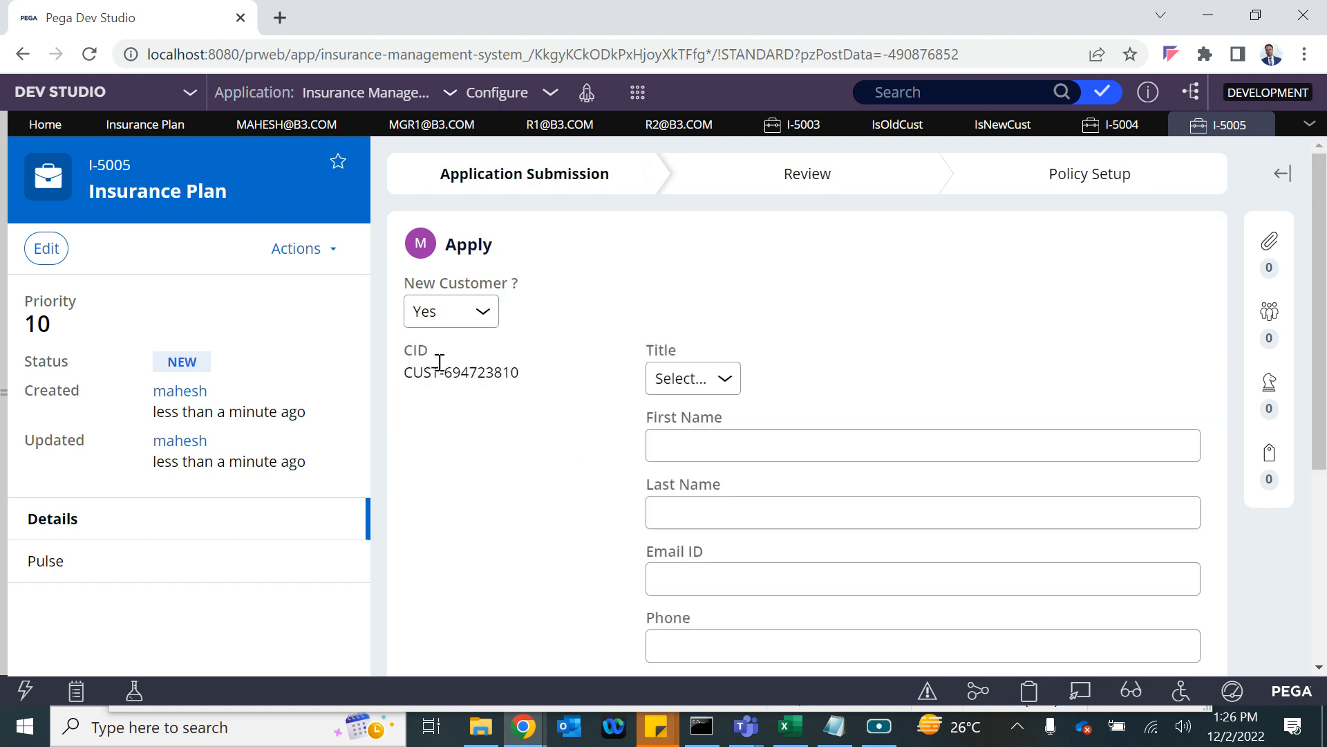
Set the applicant's Title to Mr.
{"action": "left_click", "coordinate": [672, 386]}
{"action": "left_click", "coordinate": [676, 423]}
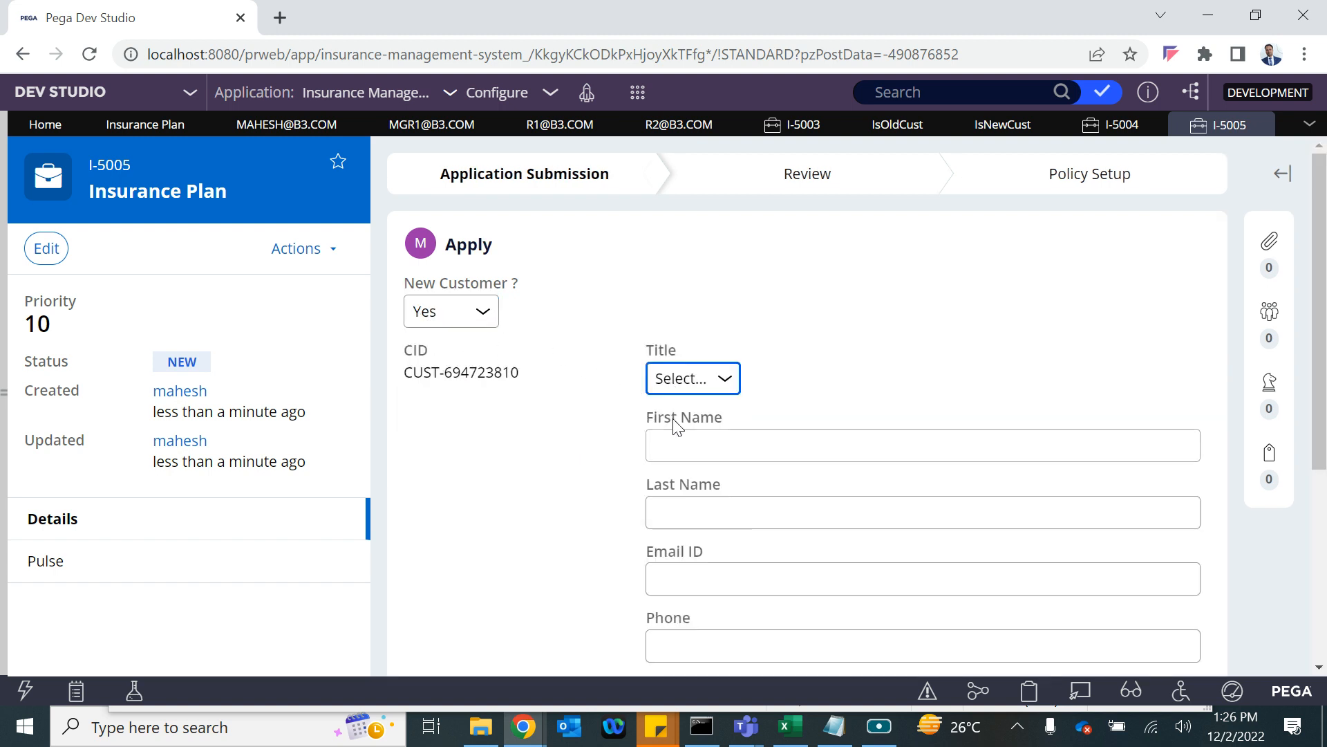
{"action": "left_click", "coordinate": [698, 386]}
{"action": "left_click", "coordinate": [687, 441]}
{"action": "left_click", "coordinate": [699, 388]}
{"action": "left_click", "coordinate": [675, 428]}
Enter the applicant's first name, last name and e-mail address.
{"action": "left_click", "coordinate": [691, 448]}
{"action": "type", "text": "N"}
{"action": "left_click", "coordinate": [713, 525]}
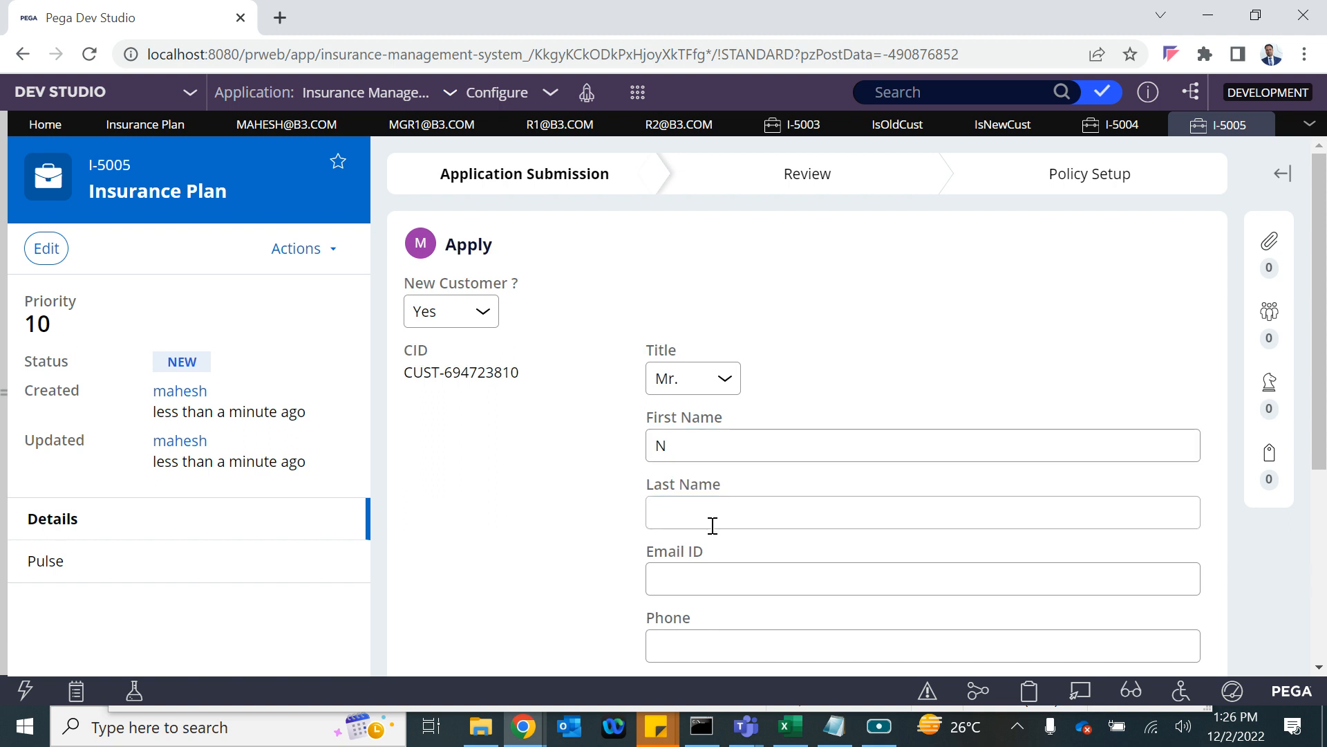
{"action": "type", "text": "Mishra"}
{"action": "left_click", "coordinate": [683, 584]}
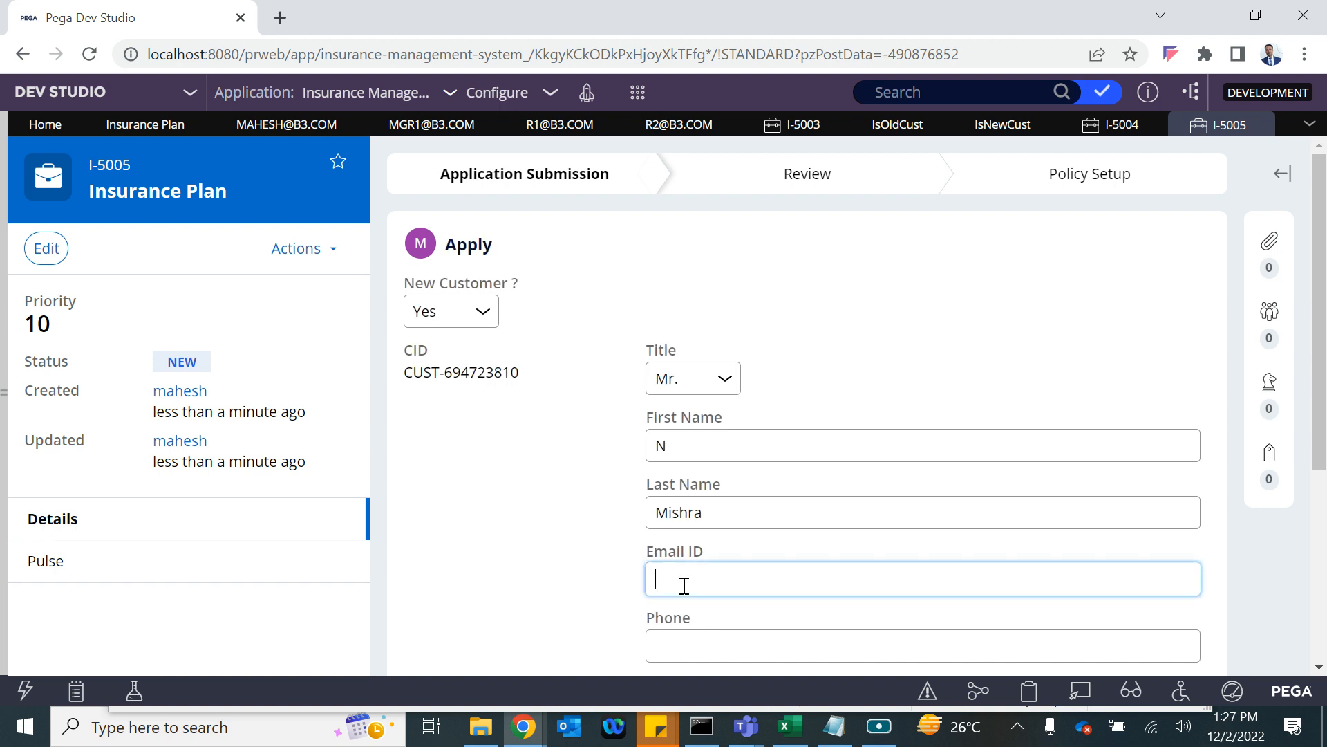
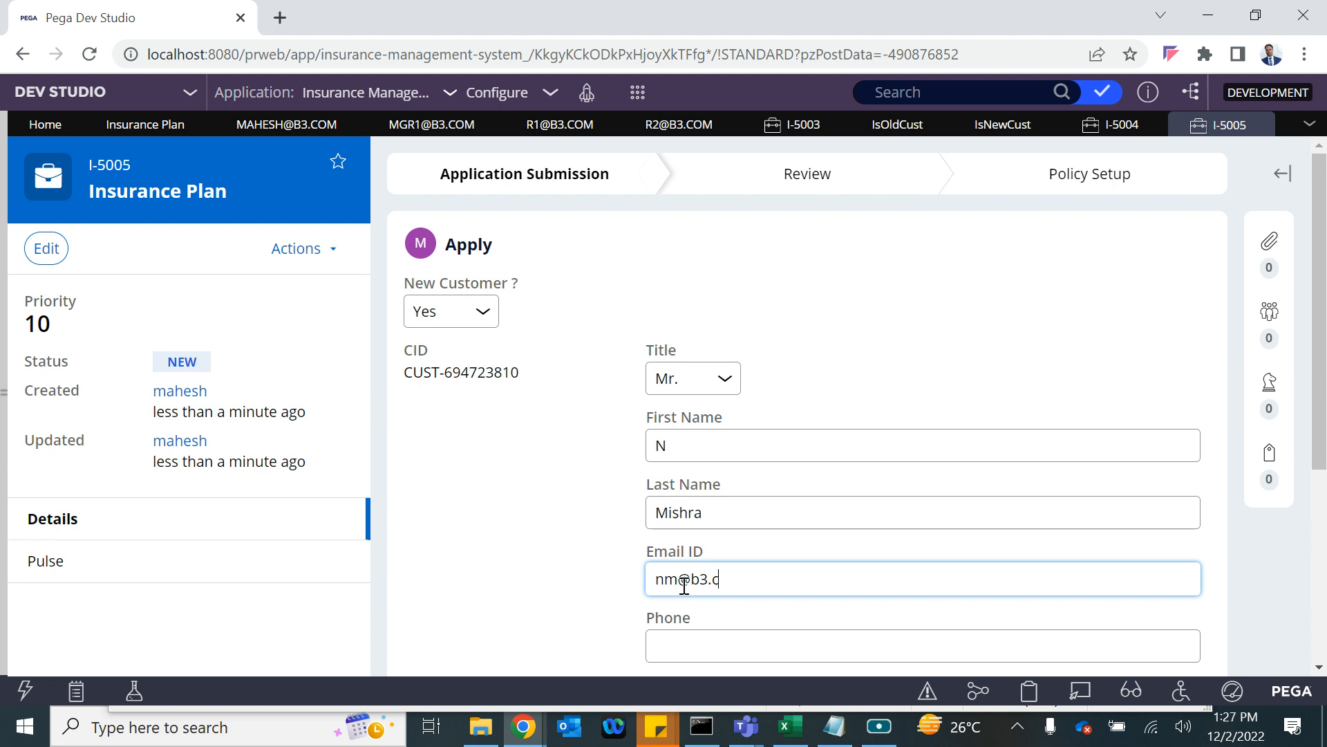
Enter the applicant's phone number, correcting the rejected value.
{"action": "scroll", "coordinate": [685, 585], "scroll_direction": "down", "scroll_amount": 2}
{"action": "left_click", "coordinate": [666, 487]}
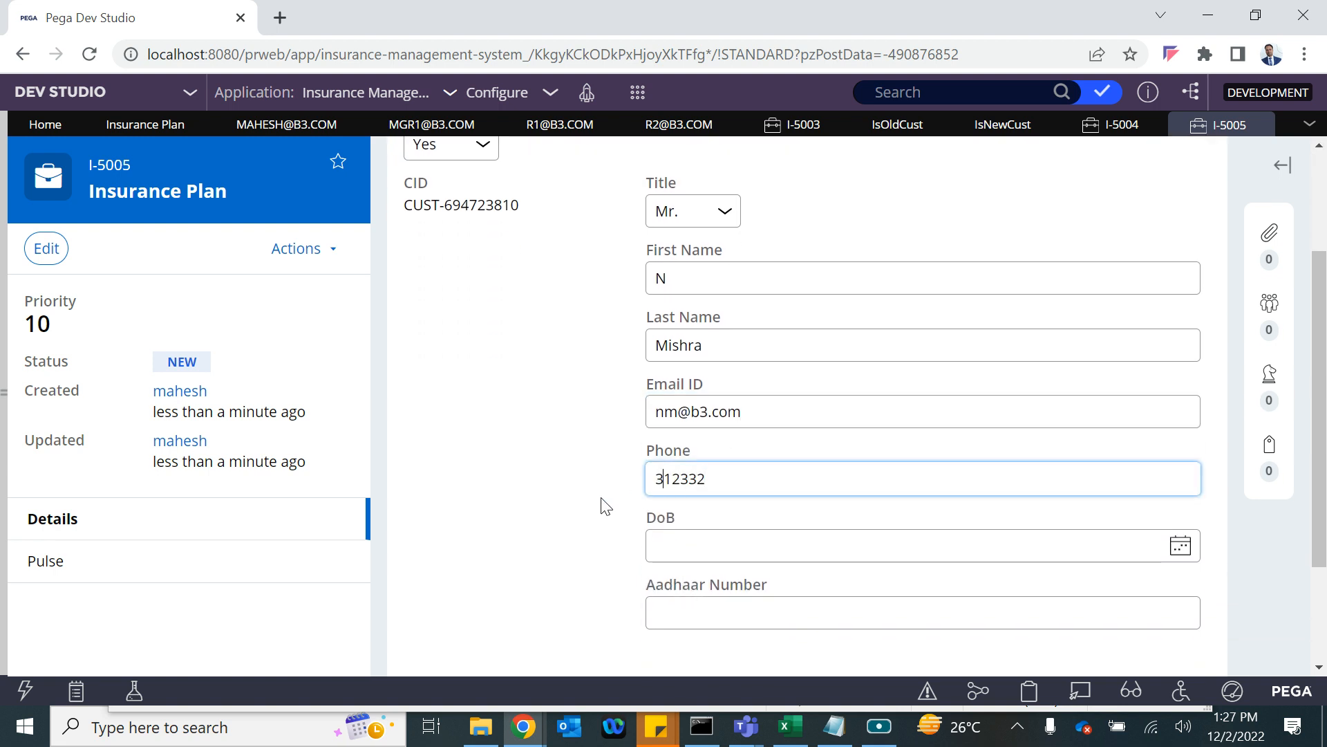
{"action": "left_click", "coordinate": [603, 499]}
{"action": "double_click", "coordinate": [704, 476]}
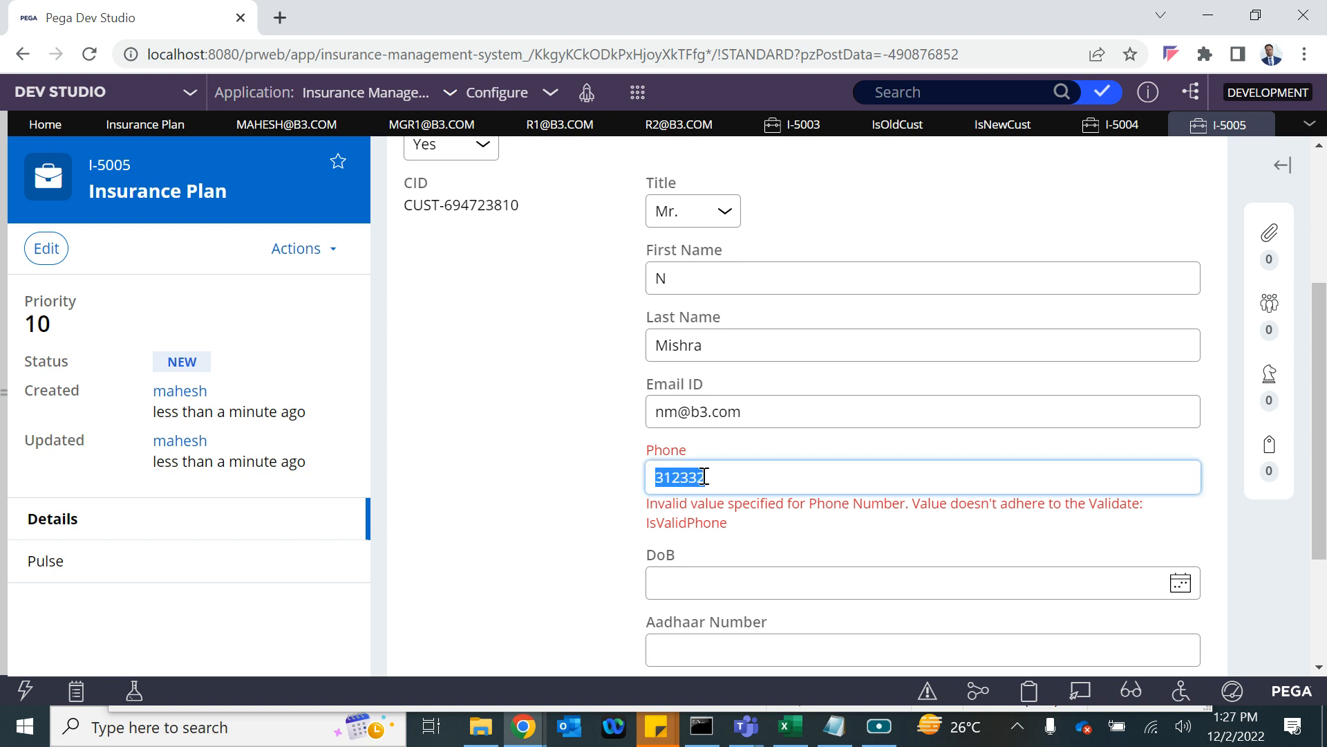
{"action": "type", "text": "9876543210"}
{"action": "left_click", "coordinate": [499, 553]}
Set date of birth to 26 October 2022, fill the Aadhaar Number, and submit the application.
{"action": "left_click", "coordinate": [1179, 545]}
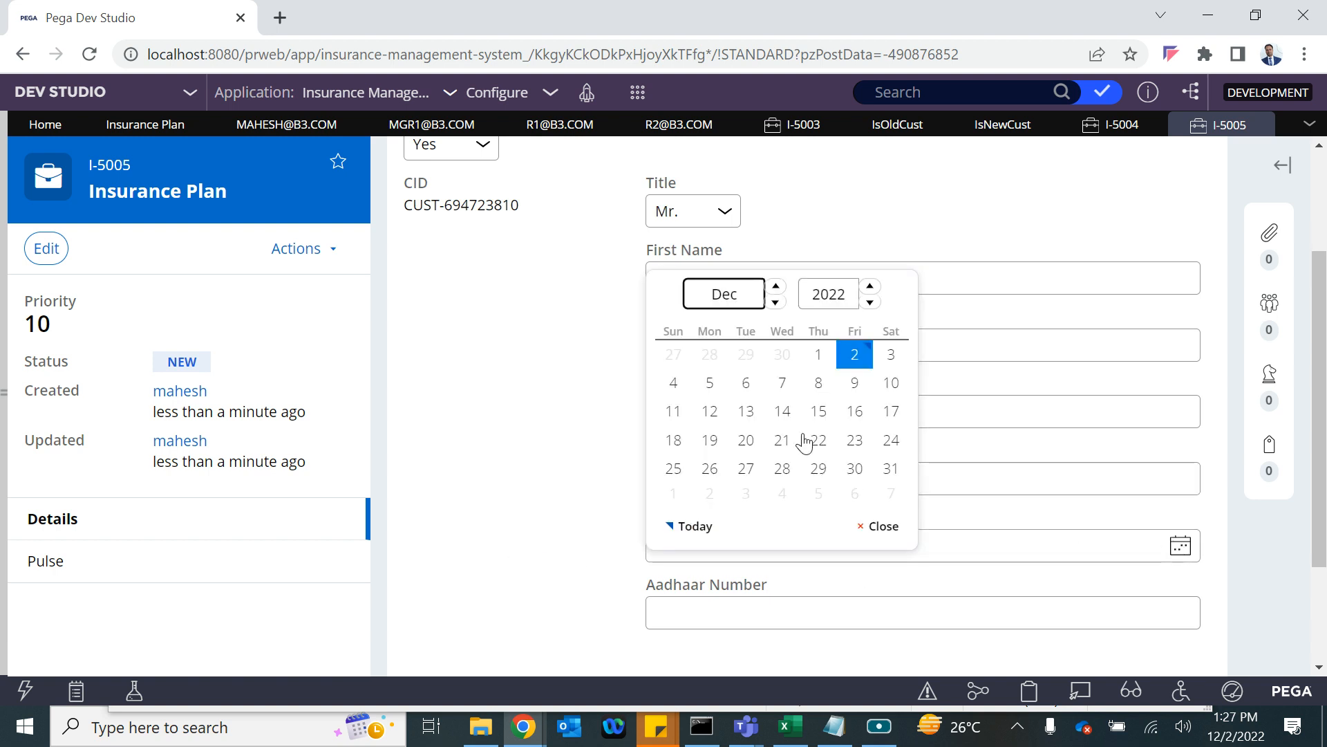
{"action": "left_click", "coordinate": [777, 303]}
{"action": "left_click", "coordinate": [777, 303]}
{"action": "left_click", "coordinate": [769, 469]}
{"action": "scroll", "coordinate": [795, 512], "scroll_direction": "down", "scroll_amount": 2}
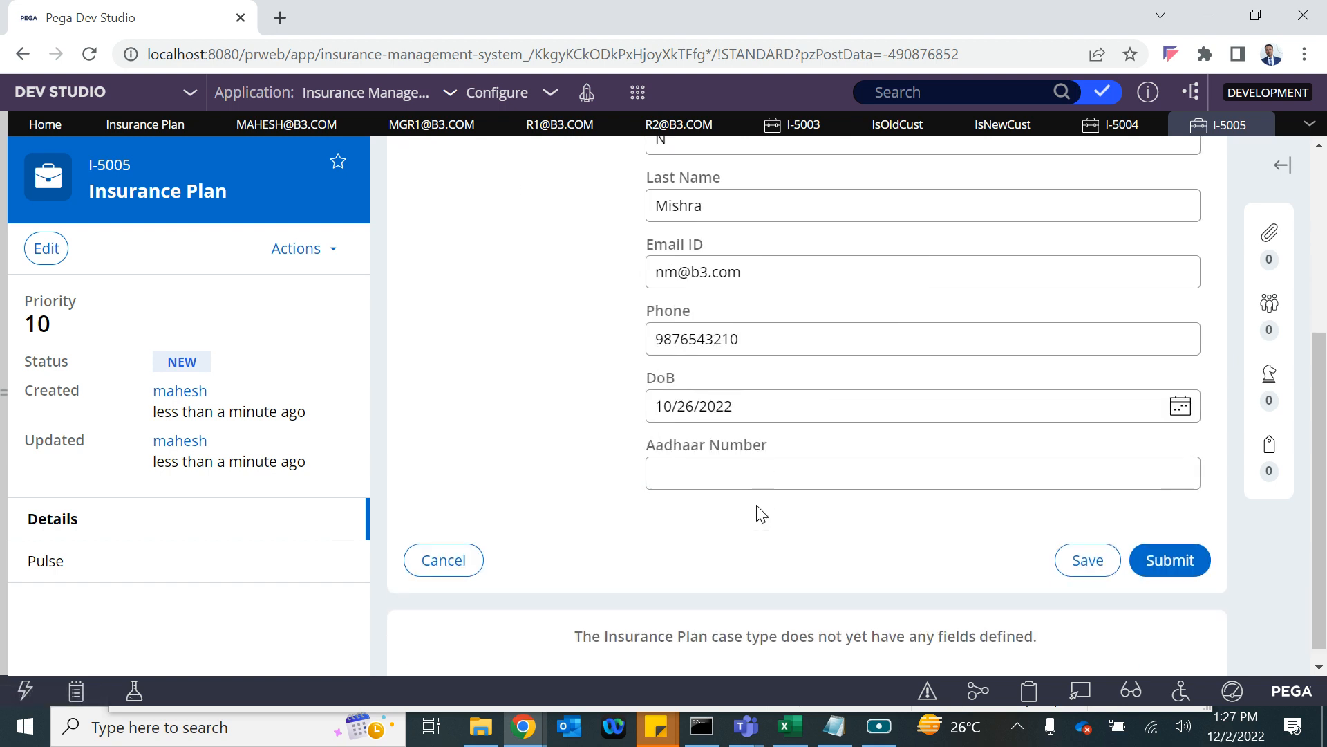
{"action": "left_click", "coordinate": [726, 475]}
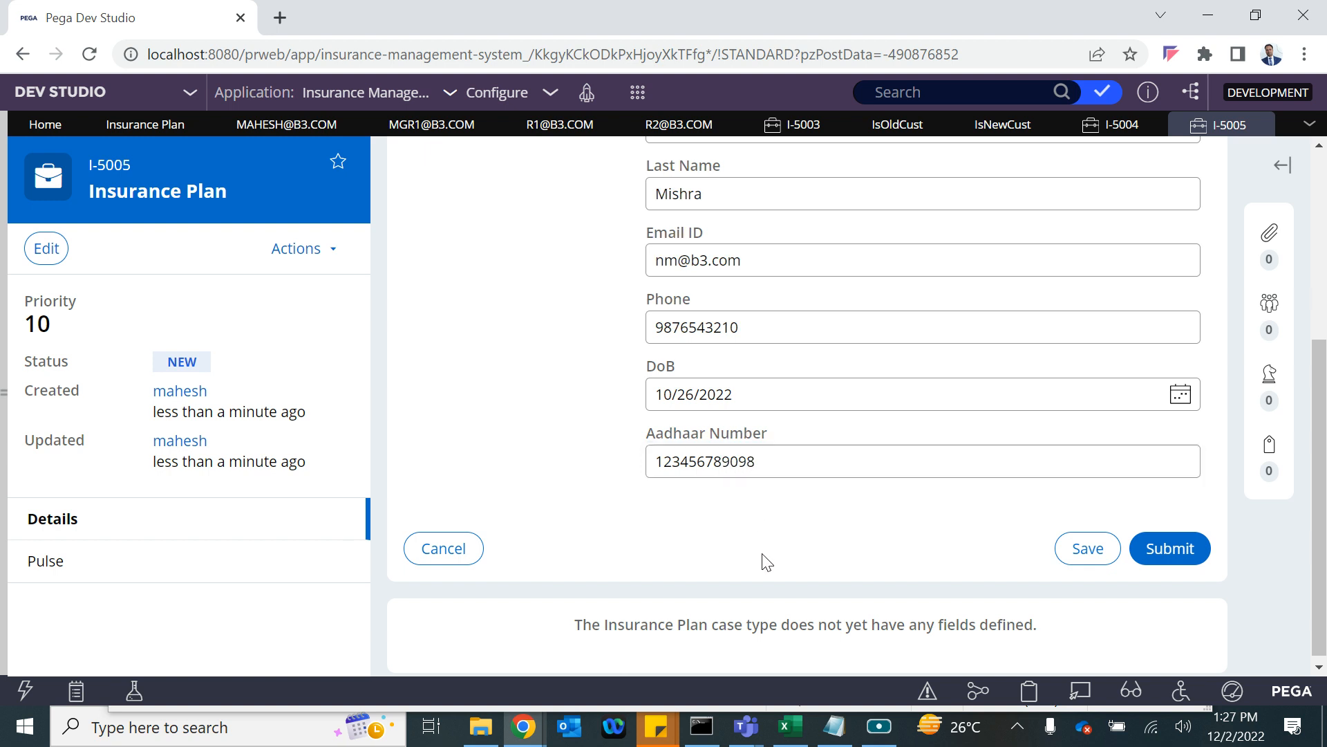
{"action": "left_click", "coordinate": [1169, 549]}
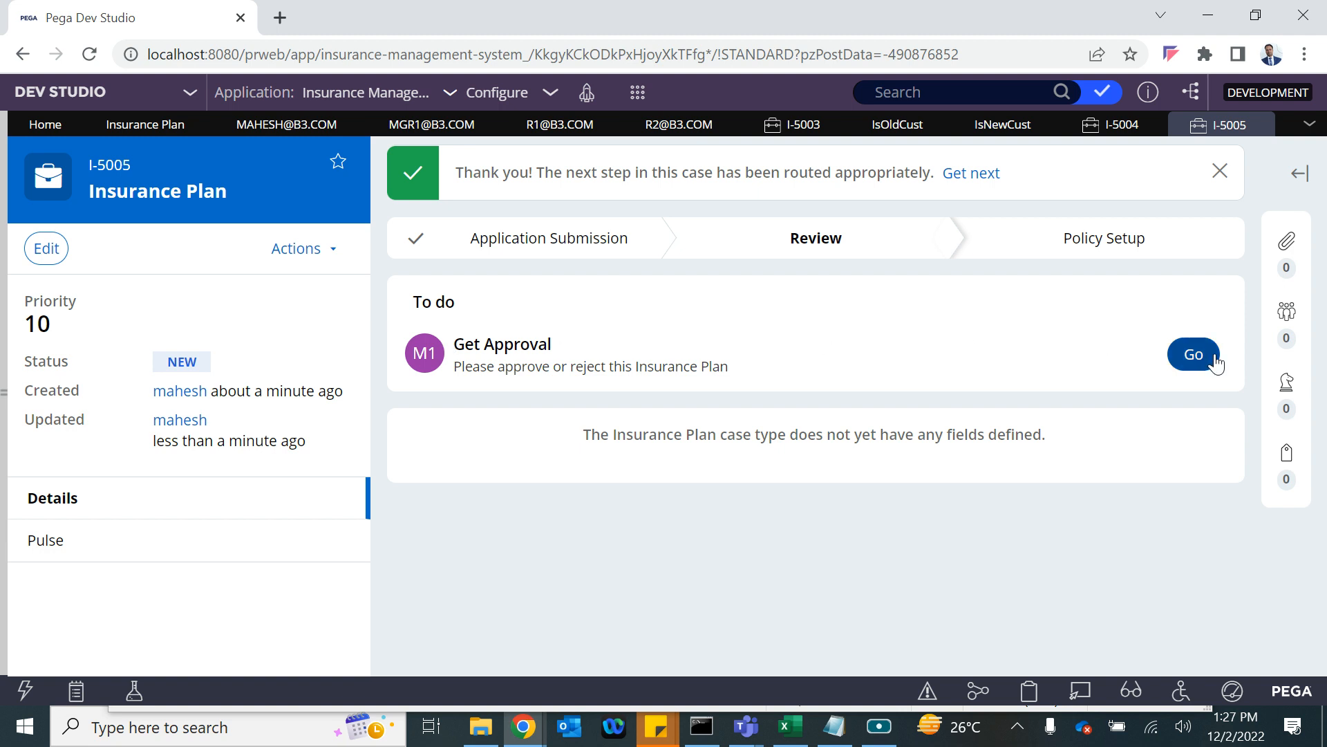
Approve case I-5005 at the M1, R1 and R2 approval levels in turn.
{"action": "left_click", "coordinate": [1182, 365]}
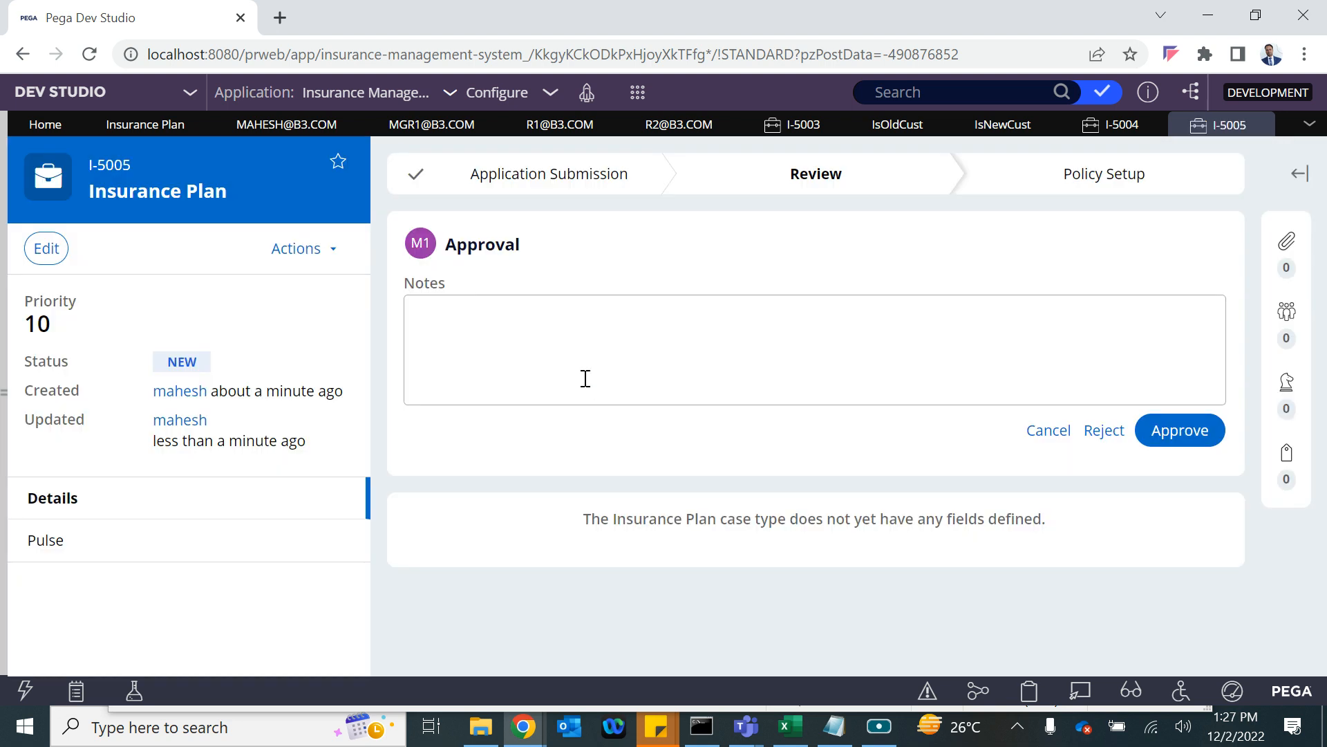
{"action": "left_click", "coordinate": [1174, 429]}
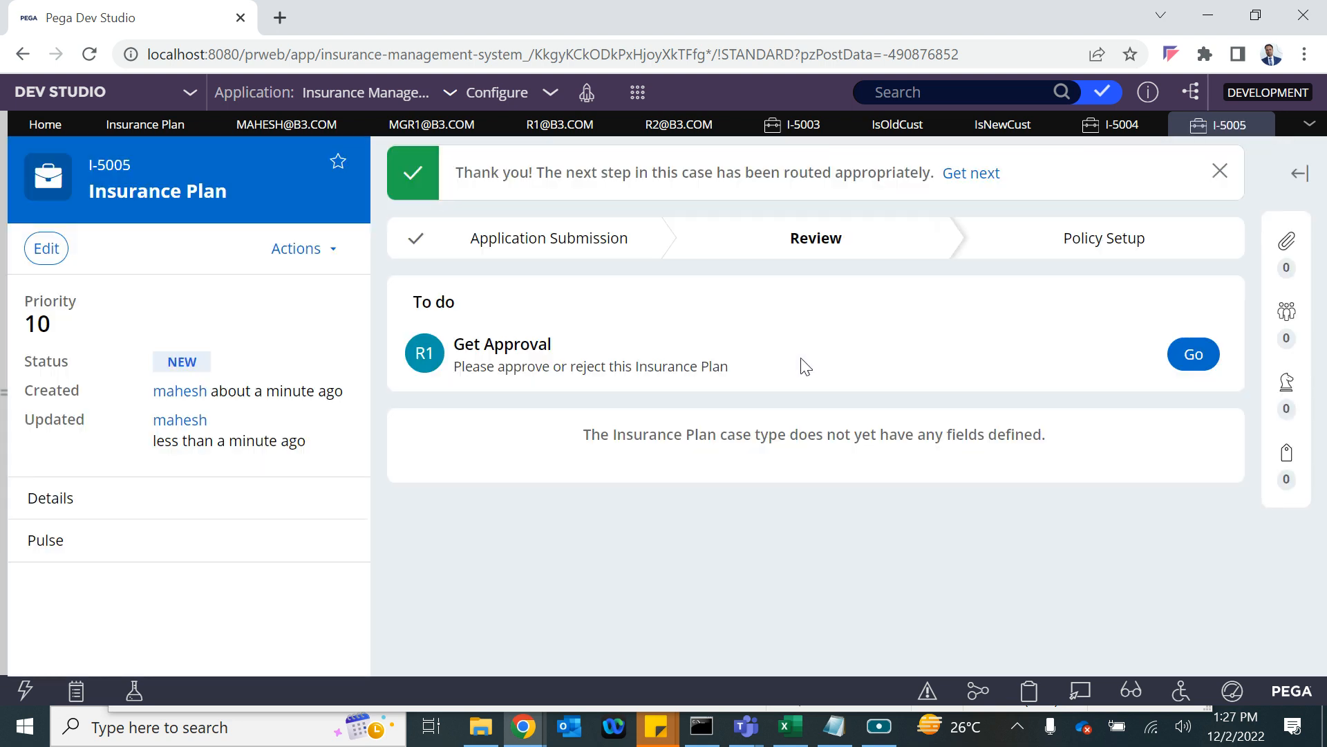
{"action": "left_click", "coordinate": [1200, 352]}
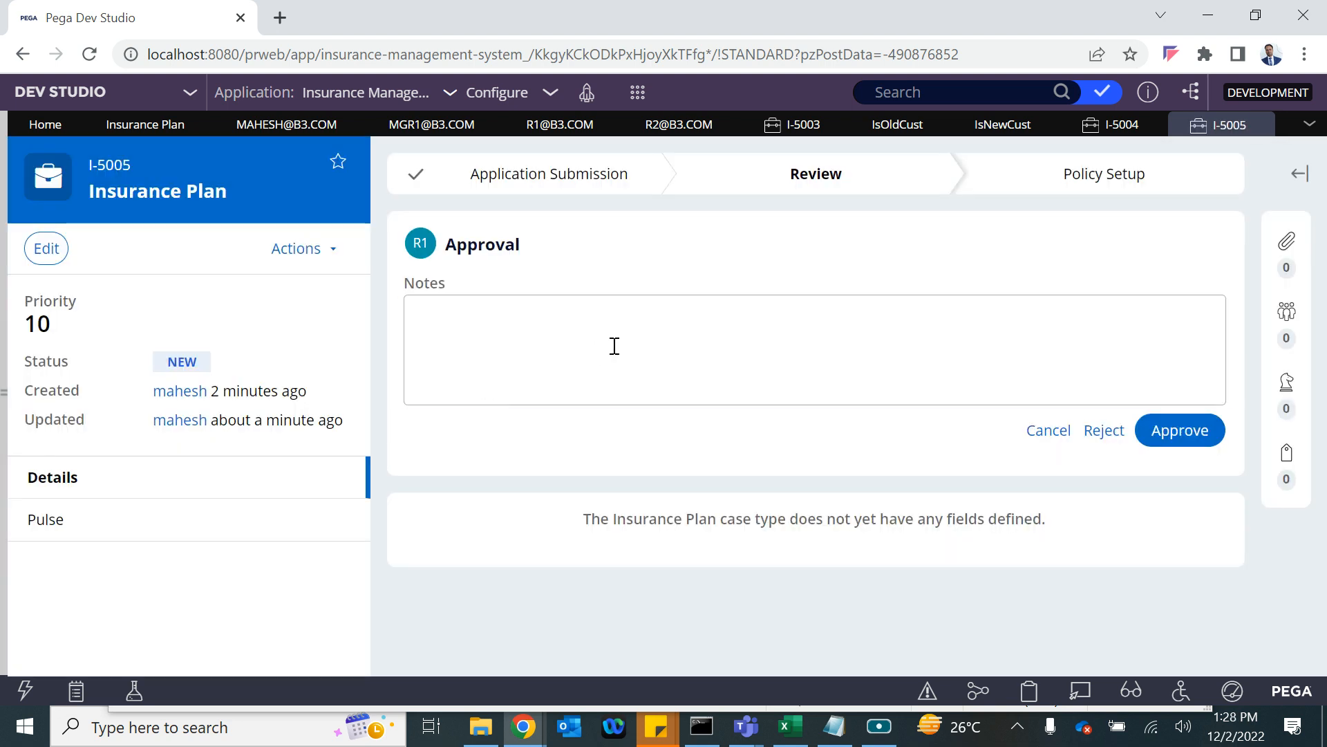
{"action": "left_click", "coordinate": [614, 346]}
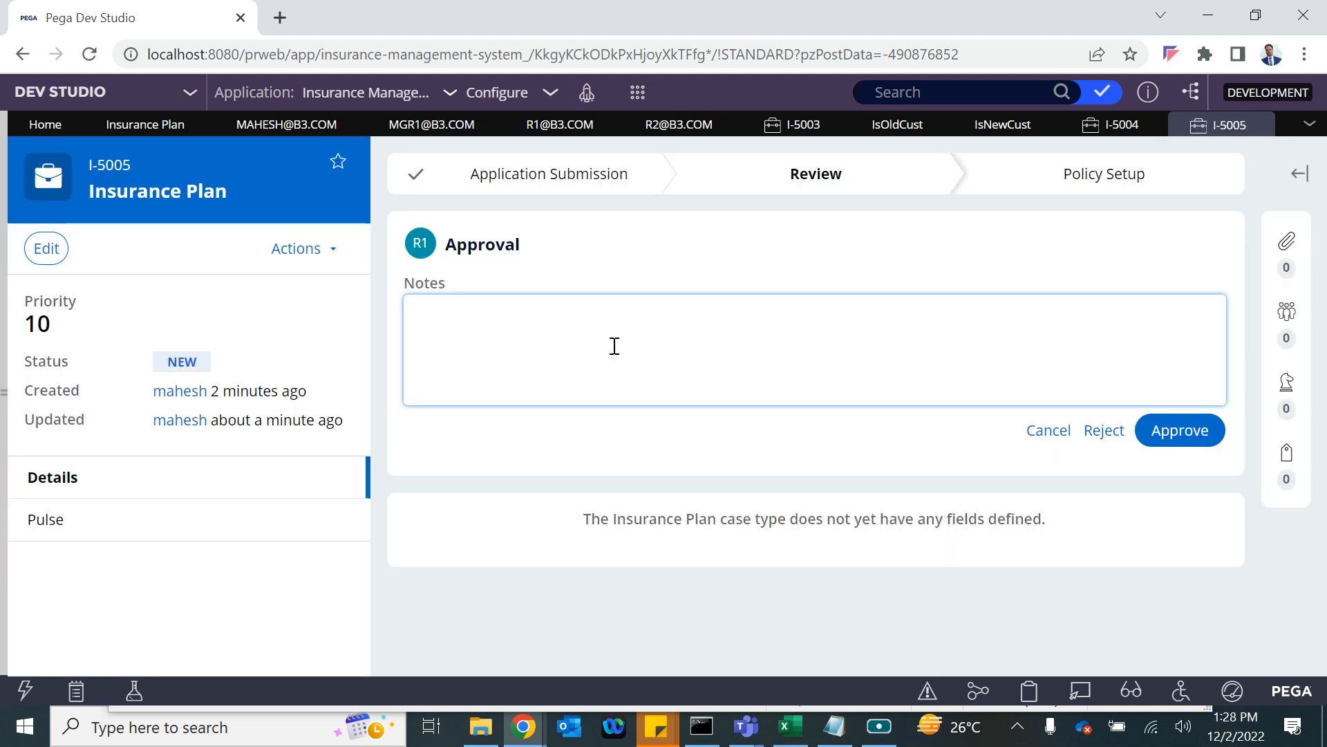
{"action": "left_click", "coordinate": [1162, 430]}
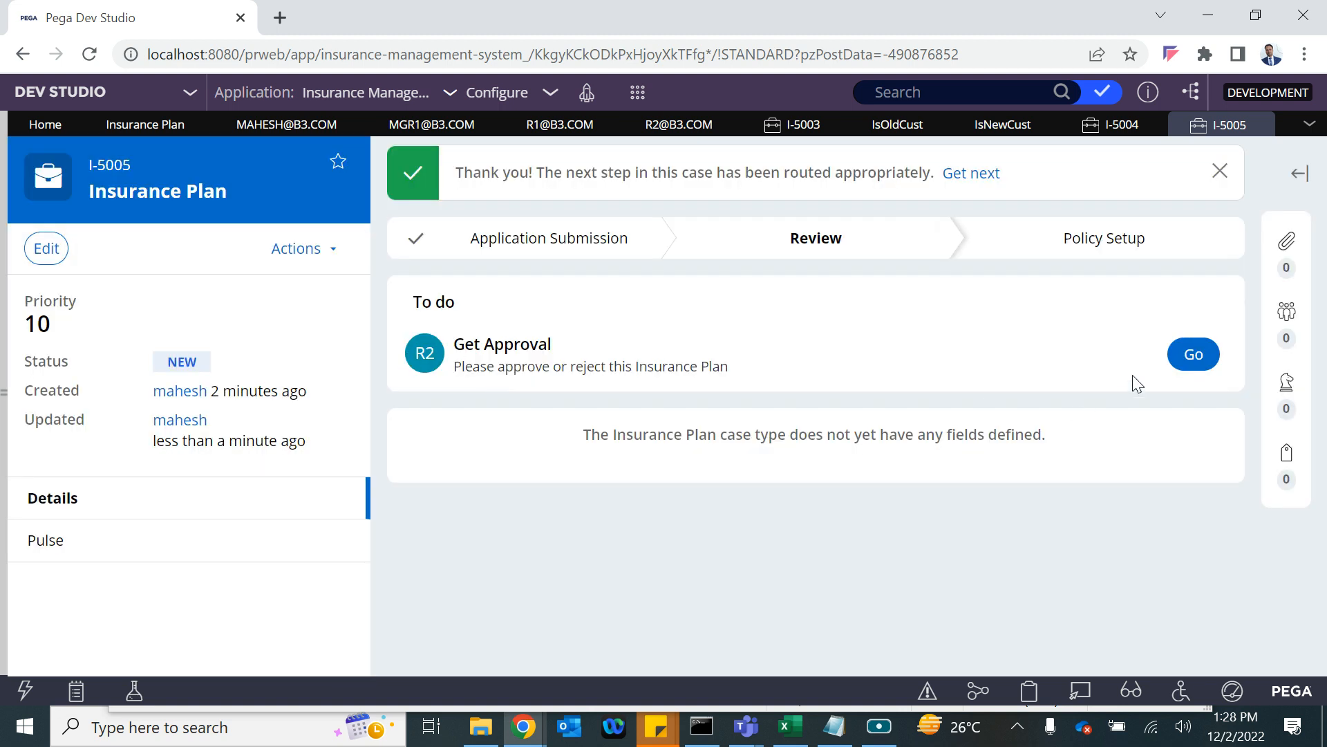
{"action": "left_click", "coordinate": [1195, 354]}
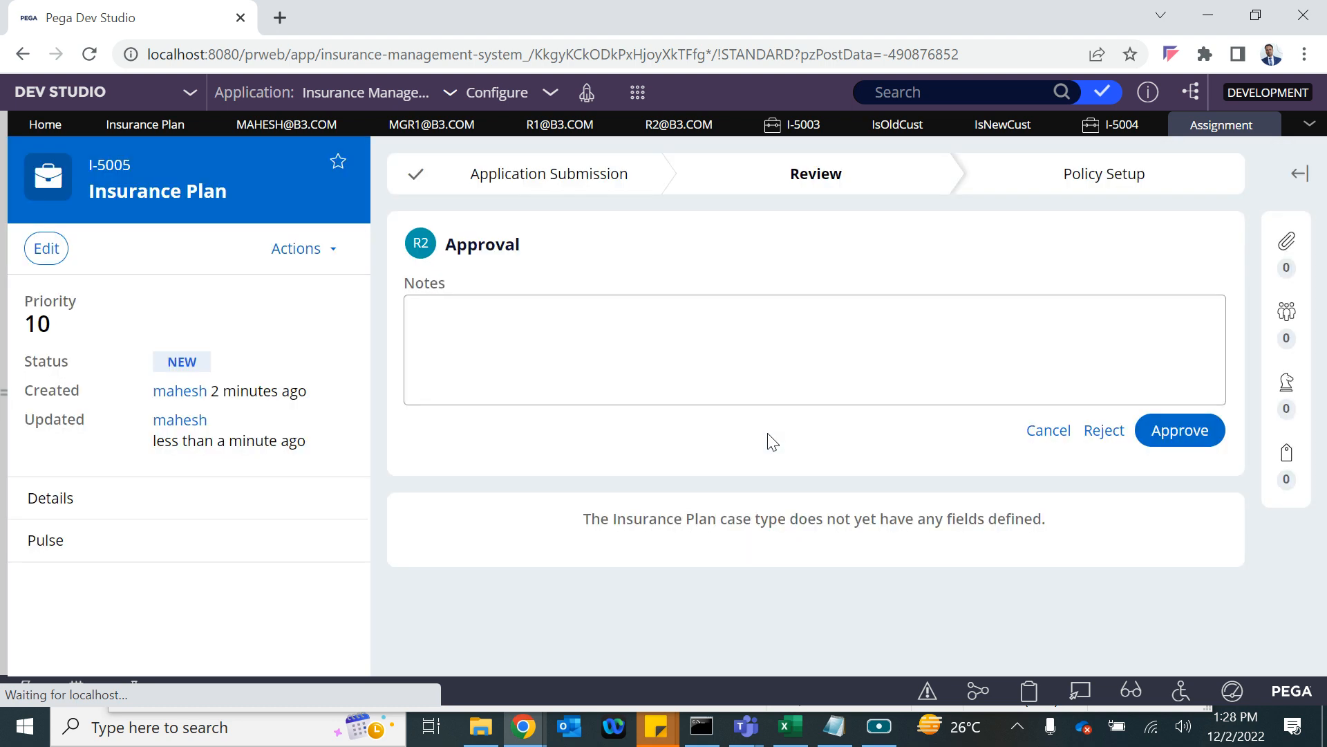
{"action": "left_click", "coordinate": [1191, 442]}
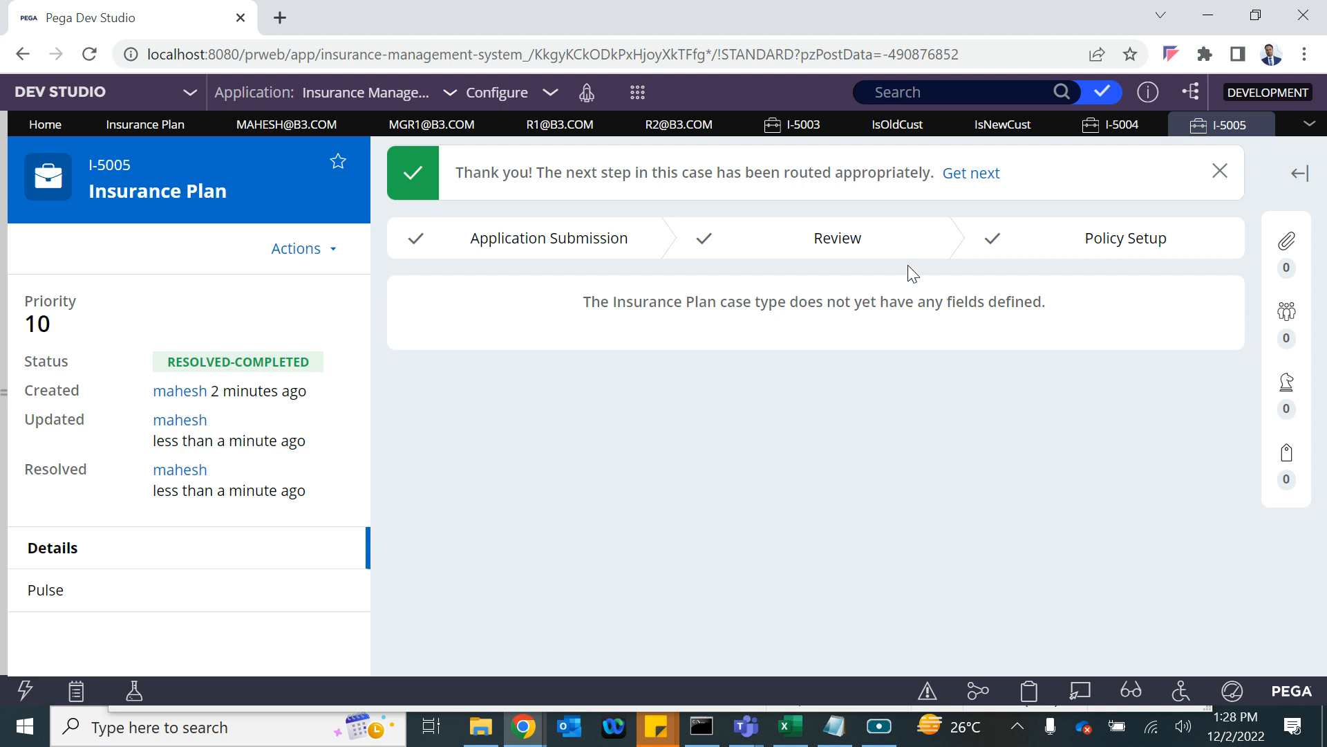
{"action": "left_click", "coordinate": [142, 126]}
Have the Workgroup manager complete approval at level One, save, and open the operator profile menu.
{"action": "scroll", "coordinate": [1131, 518], "scroll_direction": "down", "scroll_amount": 3}
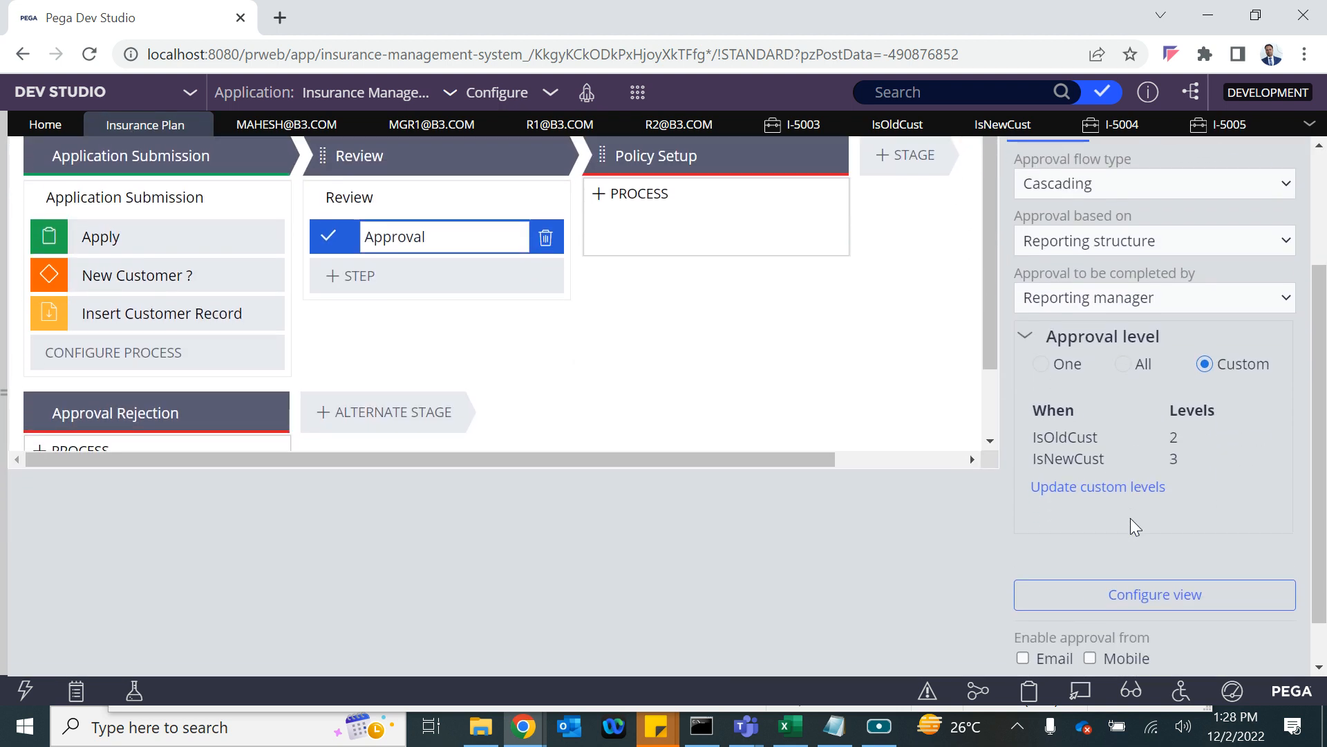
{"action": "scroll", "coordinate": [1130, 517], "scroll_direction": "up", "scroll_amount": 3}
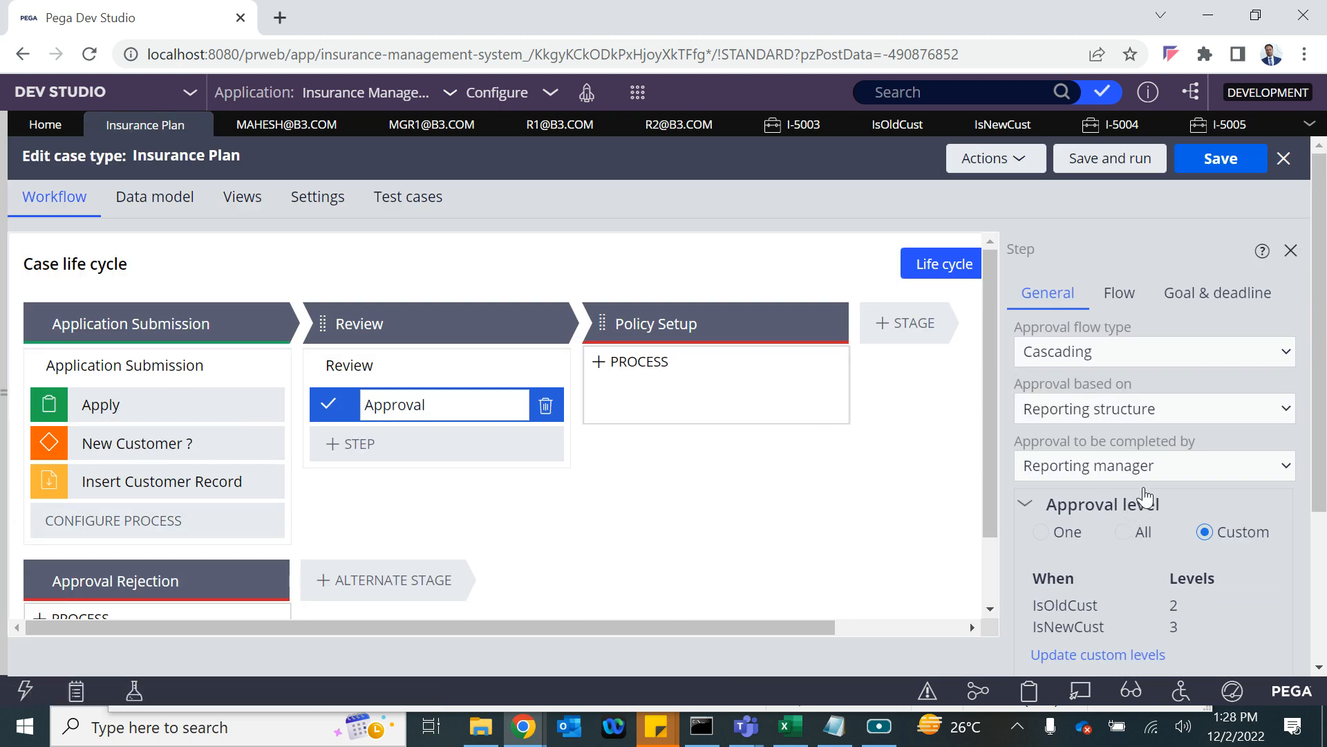
{"action": "left_click", "coordinate": [1152, 467]}
{"action": "left_click", "coordinate": [1113, 512]}
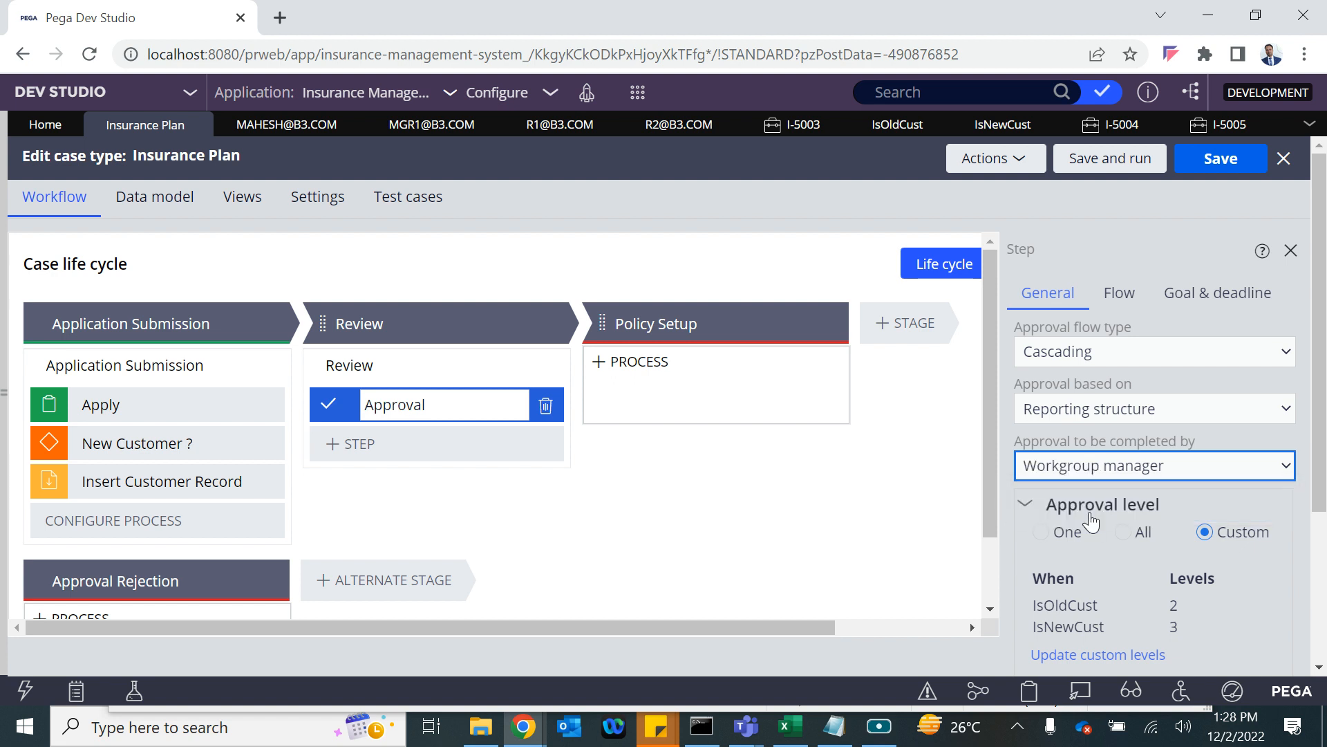
{"action": "left_click", "coordinate": [1042, 533]}
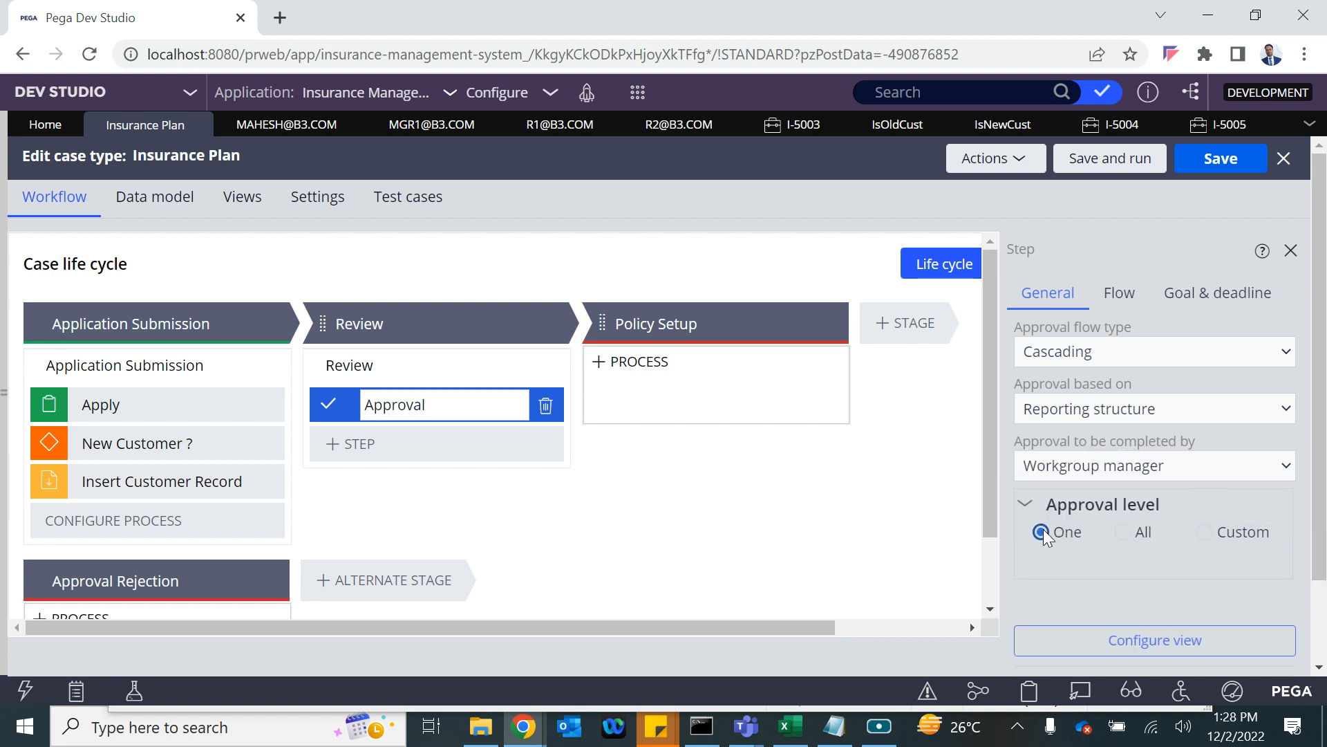
{"action": "left_click", "coordinate": [1222, 158]}
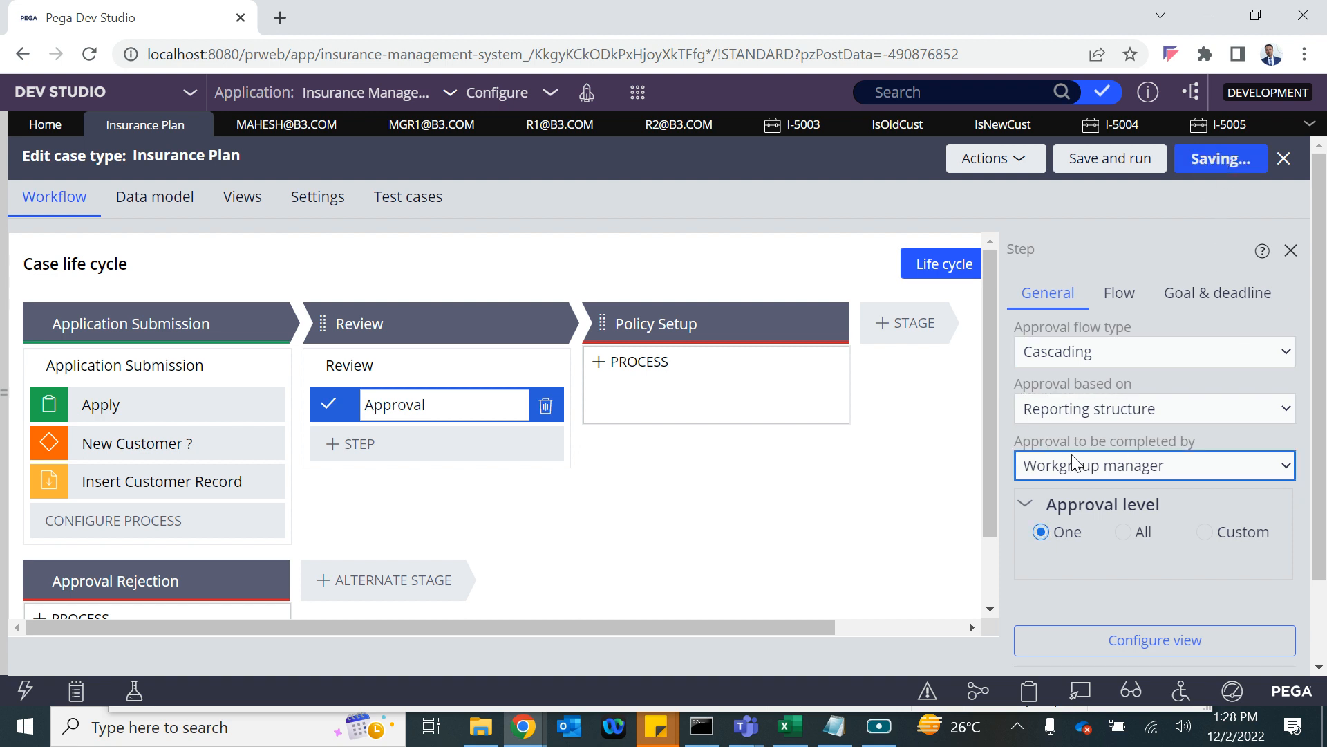
{"action": "left_click", "coordinate": [5, 542]}
{"action": "left_click", "coordinate": [40, 654]}
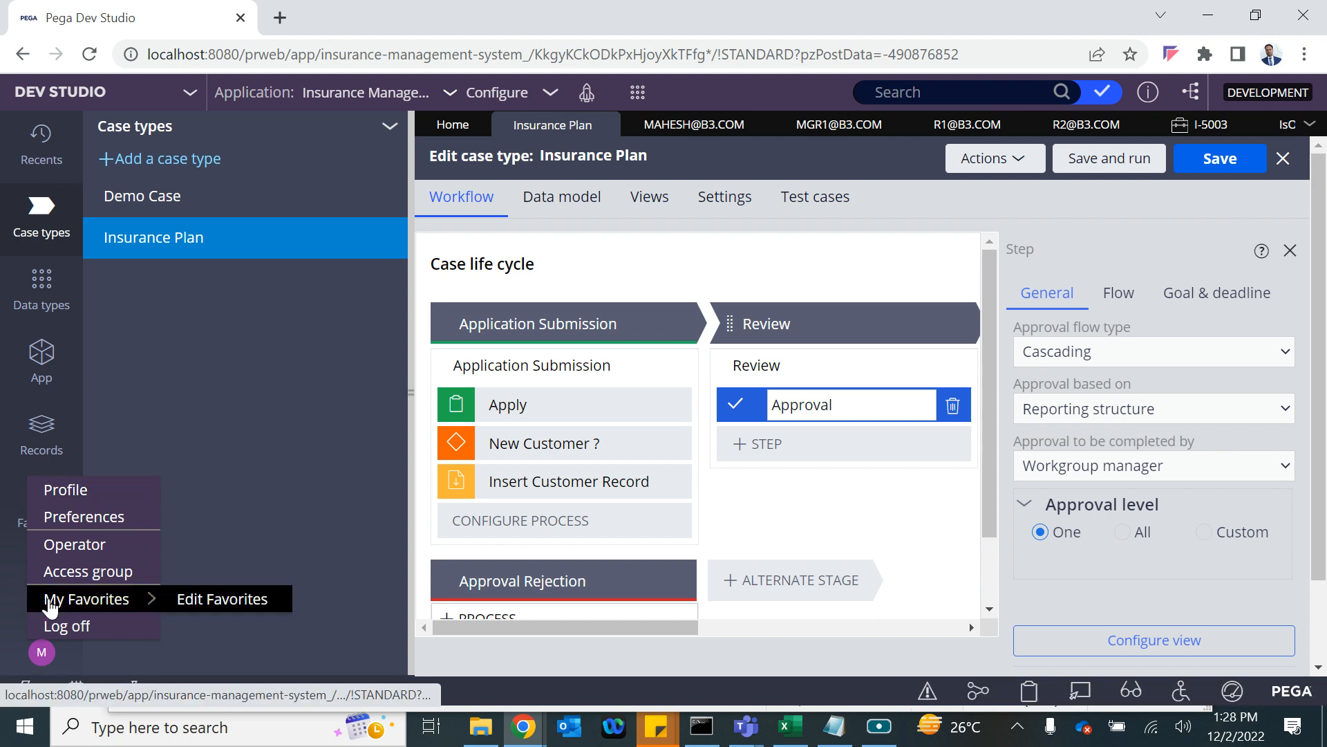
Change the operator's team to Reviewers@B3 and save the operator record.
{"action": "left_click", "coordinate": [56, 549]}
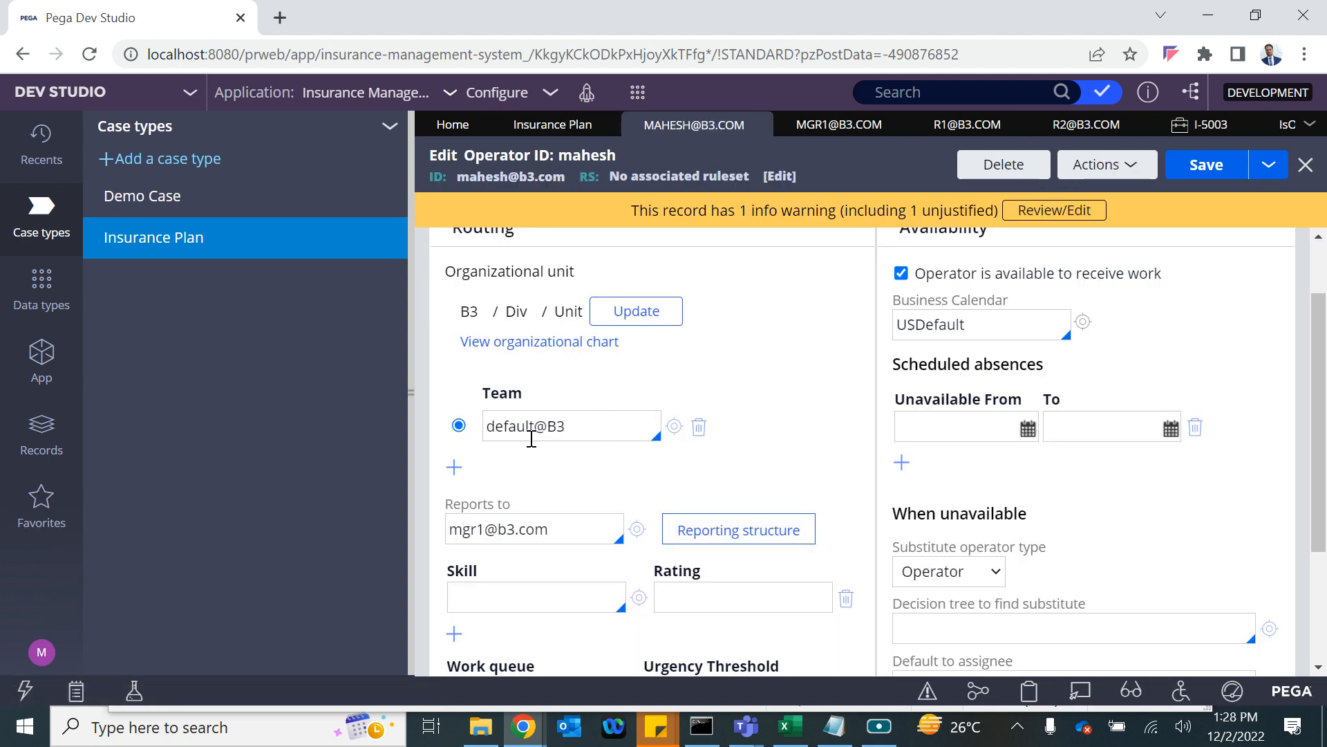
{"action": "double_click", "coordinate": [501, 425]}
{"action": "key", "text": "BackSpace"}
{"action": "key", "text": "Down"}
{"action": "key", "text": "Down"}
{"action": "key", "text": "Down"}
{"action": "key", "text": "Down"}
{"action": "key", "text": "Down"}
{"action": "key", "text": "Down"}
{"action": "key", "text": "Return"}
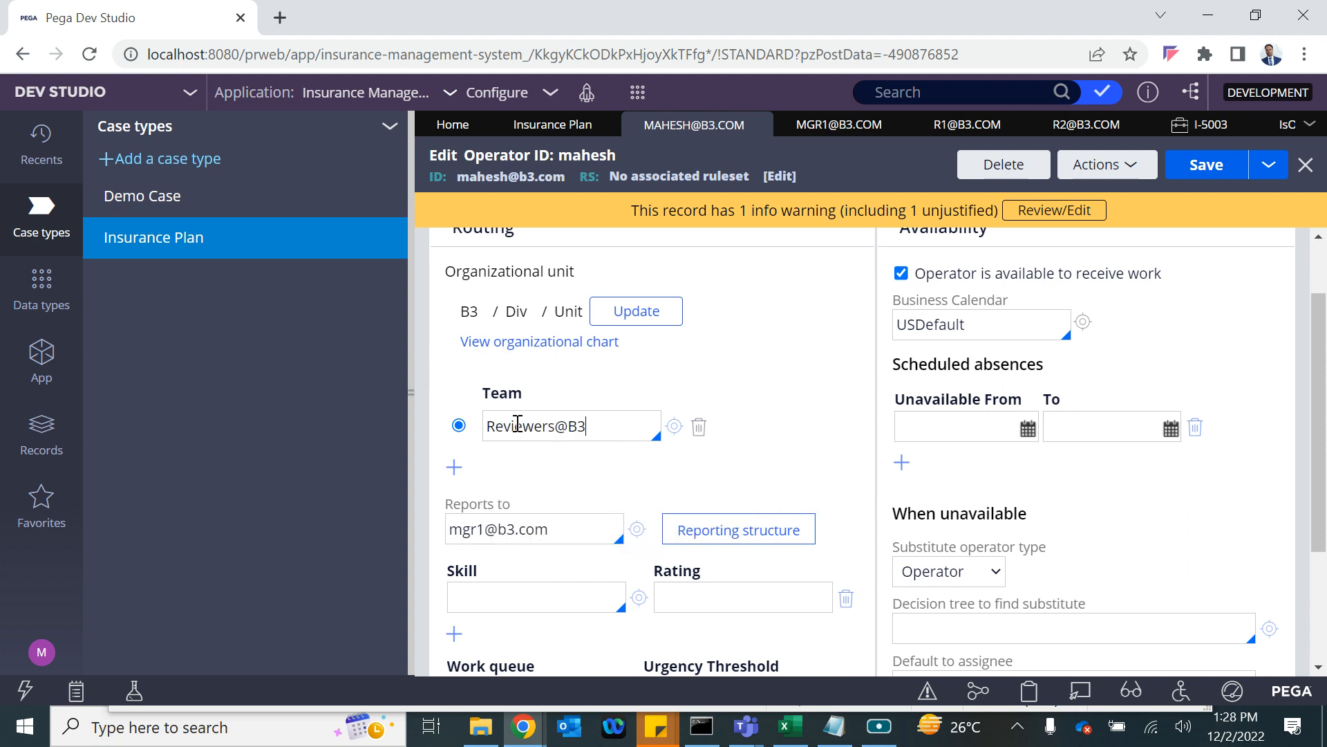
{"action": "left_click", "coordinate": [1207, 166]}
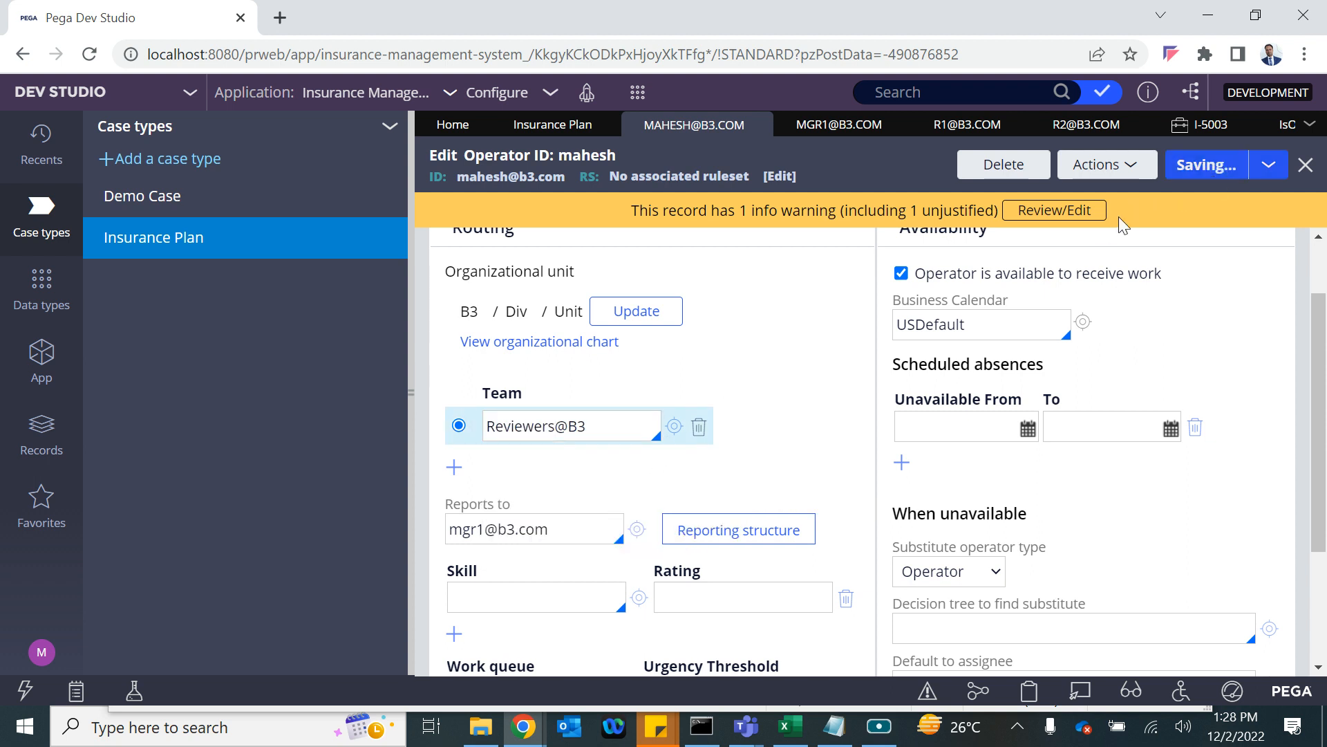
Add the suggested reviewer operator as an authorized manager of the Reviewers work group and save.
{"action": "left_click", "coordinate": [673, 429]}
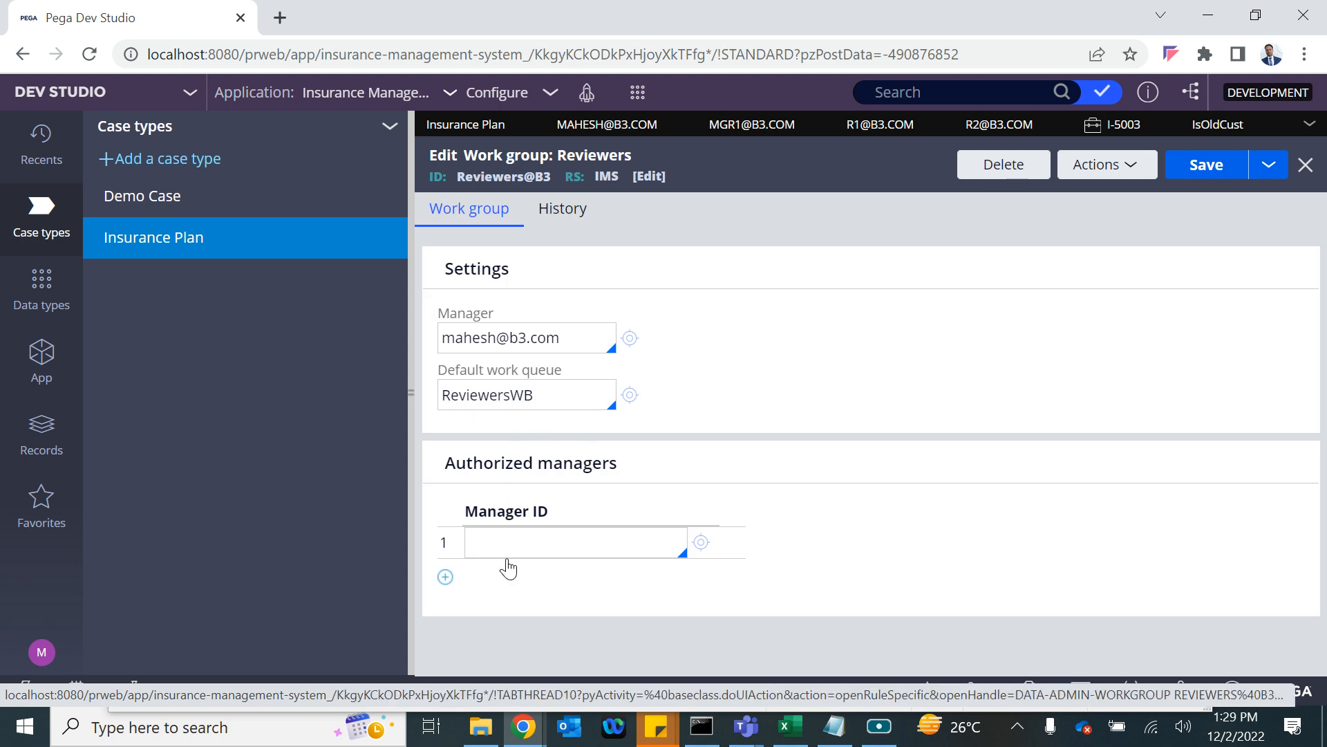
{"action": "left_click", "coordinate": [538, 543]}
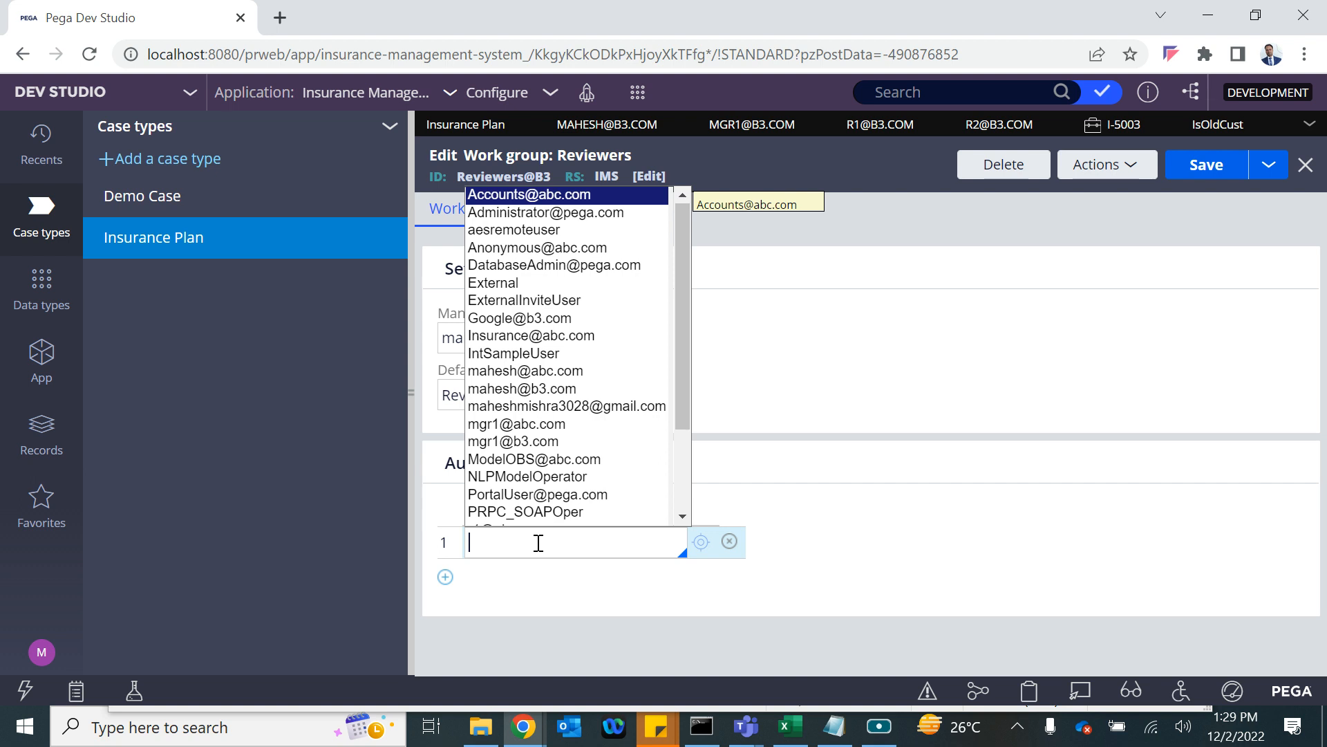
{"action": "type", "text": "r"}
{"action": "key", "text": "Return"}
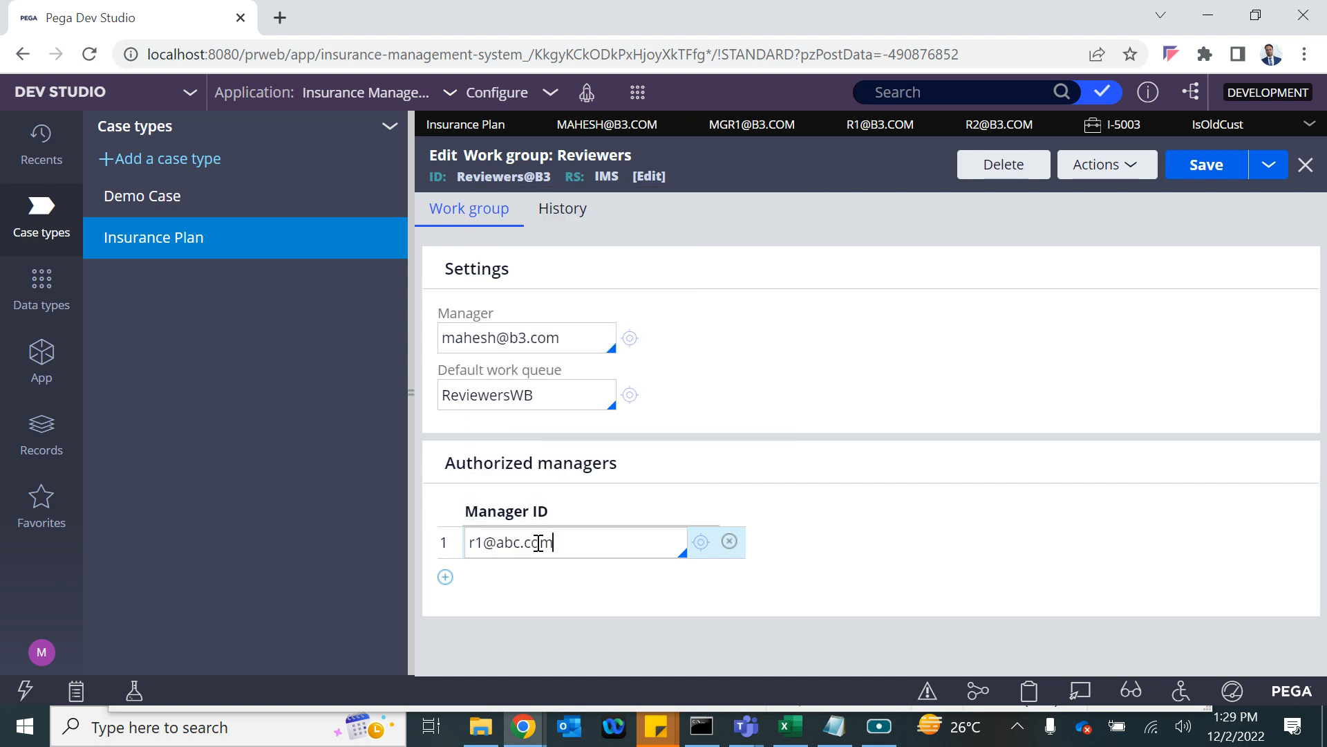
{"action": "left_click", "coordinate": [1207, 168]}
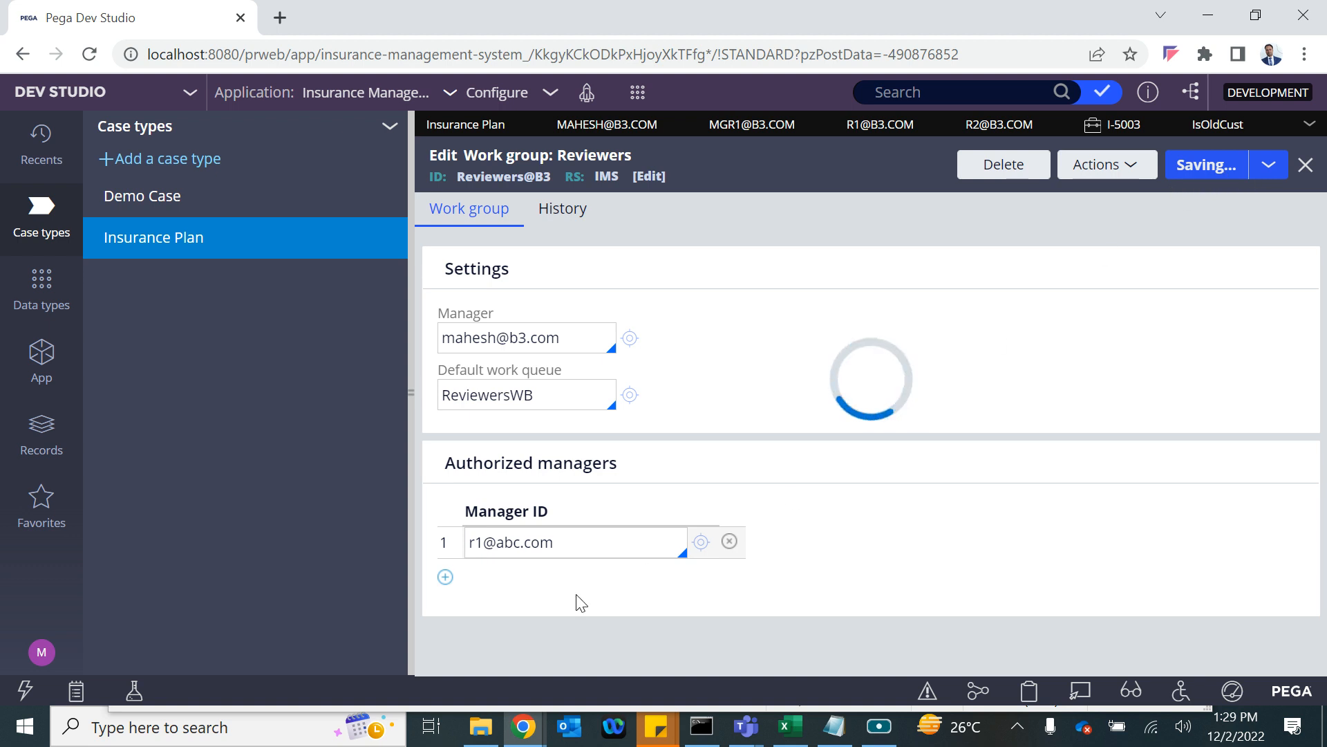
{"action": "left_click_drag", "start_coordinate": [579, 540], "coordinate": [444, 544]}
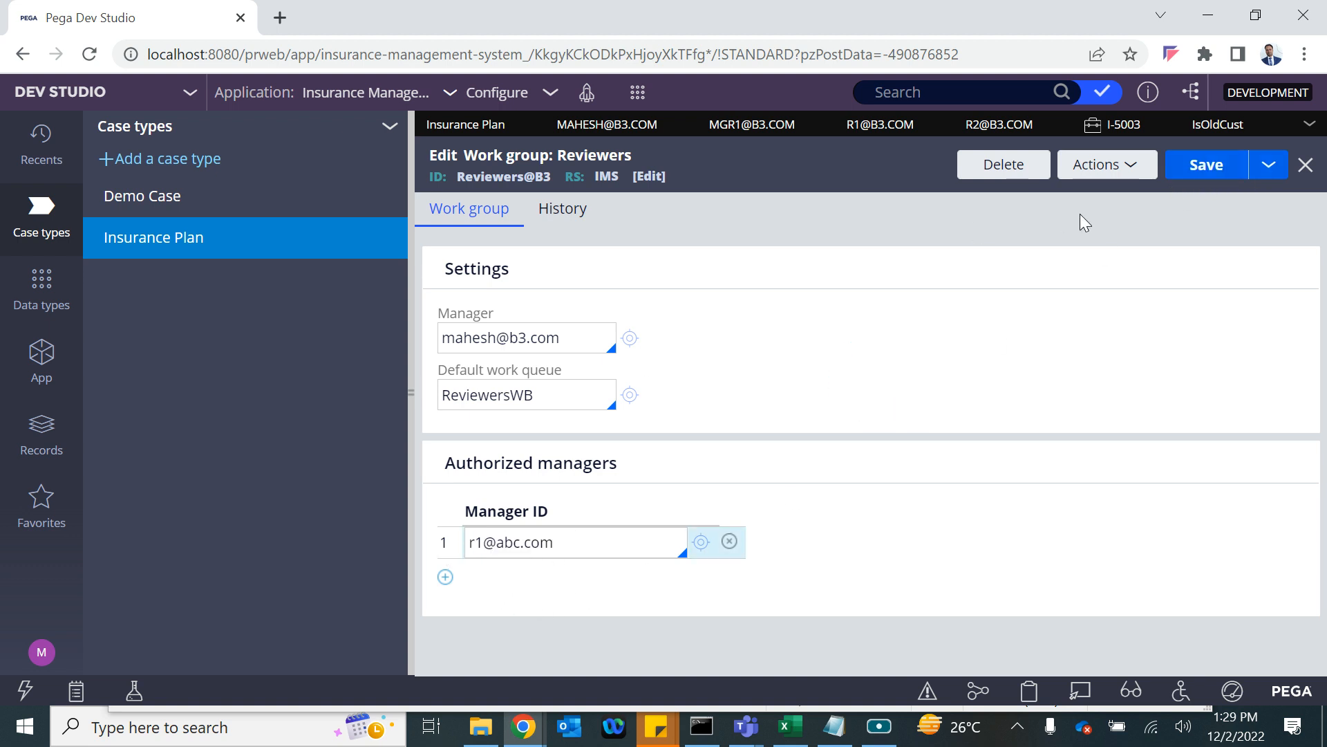
Start a new Insurance Plan case from the Create menu and hide the navigation panel.
{"action": "left_click", "coordinate": [443, 125]}
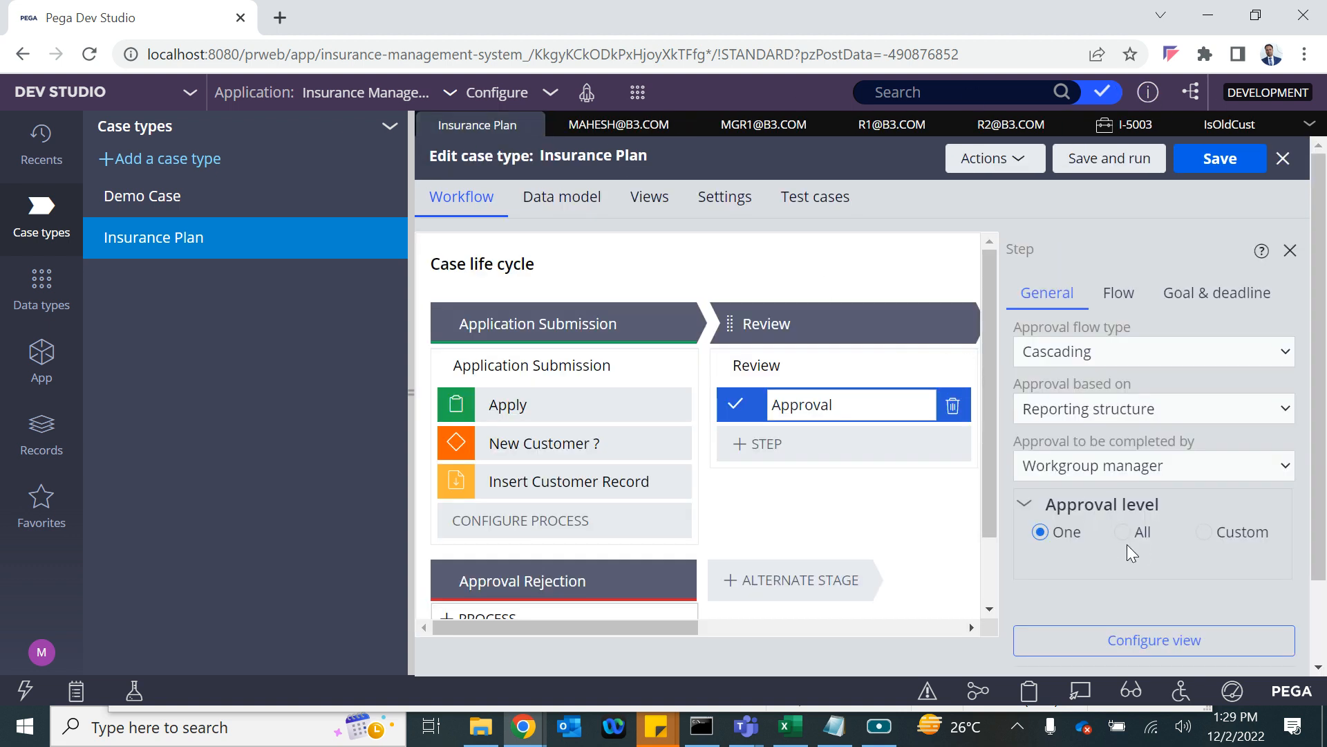
{"action": "left_click", "coordinate": [637, 92]}
{"action": "mouse_move", "coordinate": [816, 112]}
{"action": "left_click", "coordinate": [876, 140]}
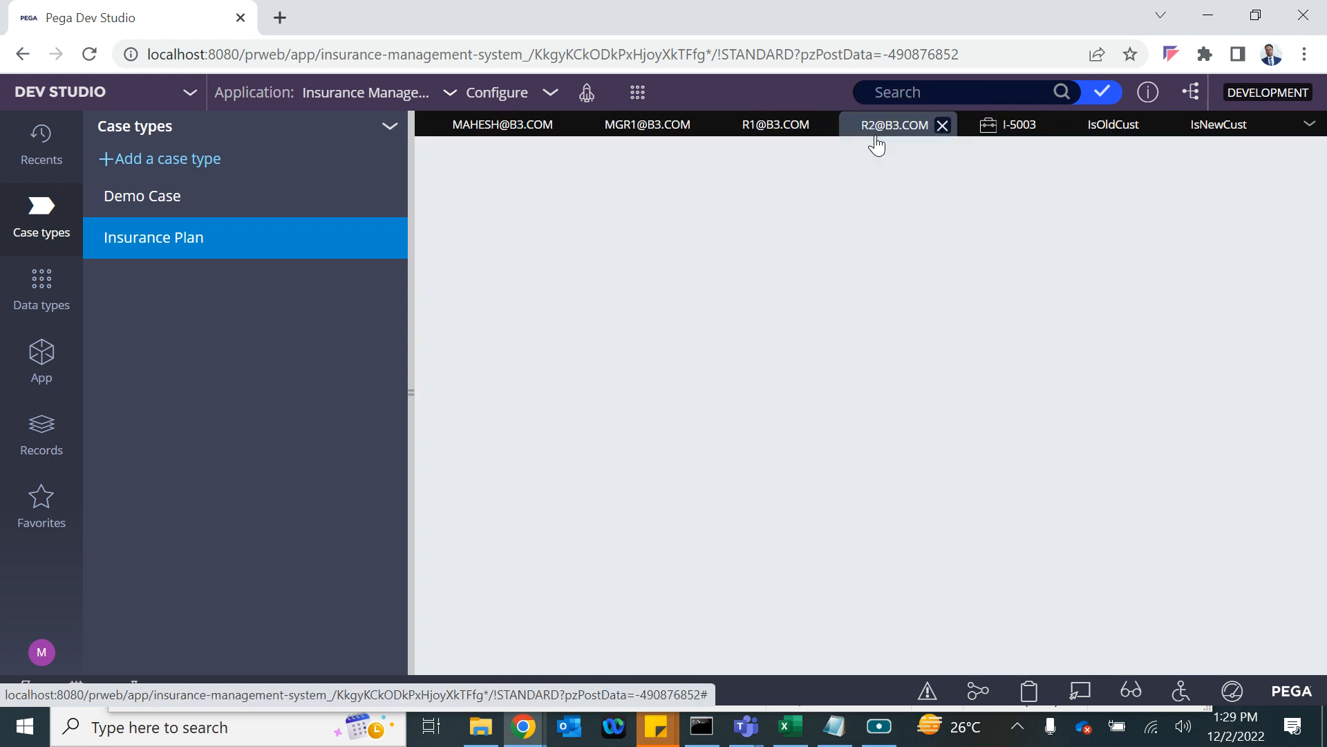
{"action": "left_click", "coordinate": [410, 390]}
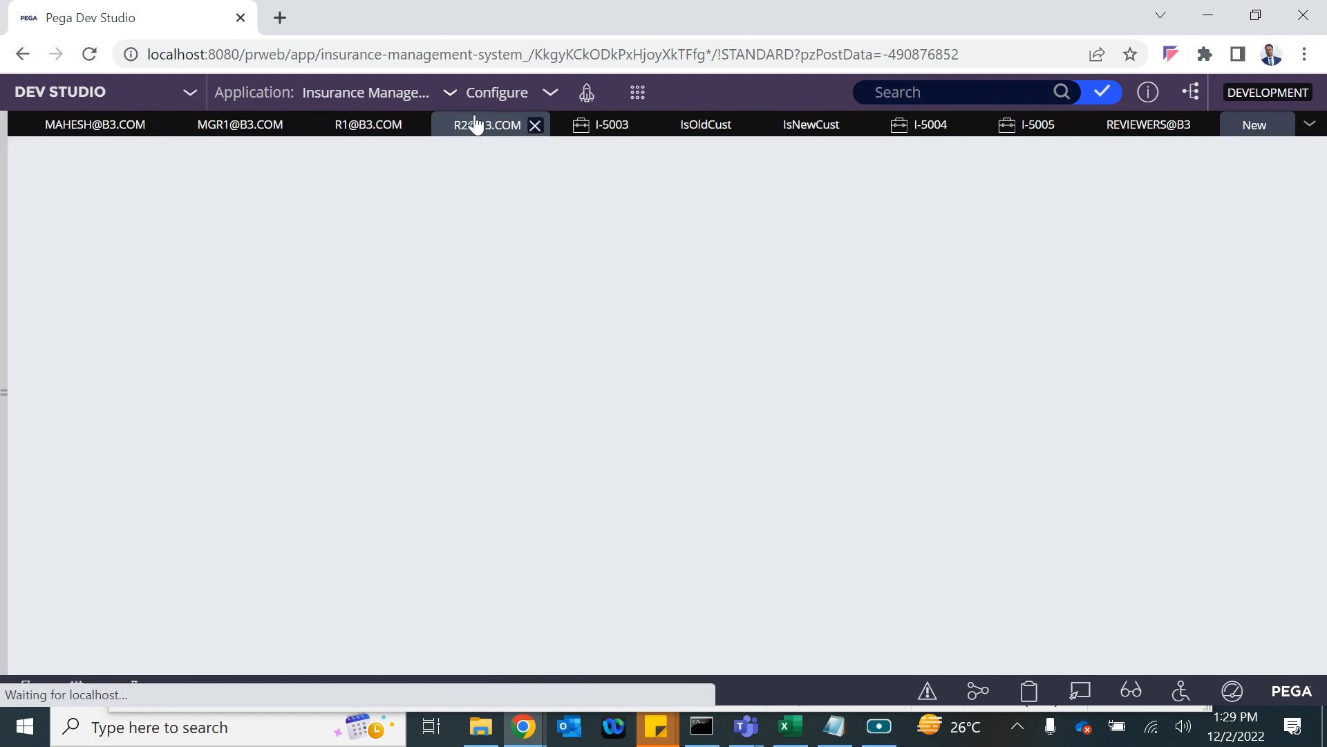
Close case I-5003 discarding its changes, then save the Insurance Plan case type.
{"action": "left_click", "coordinate": [642, 125]}
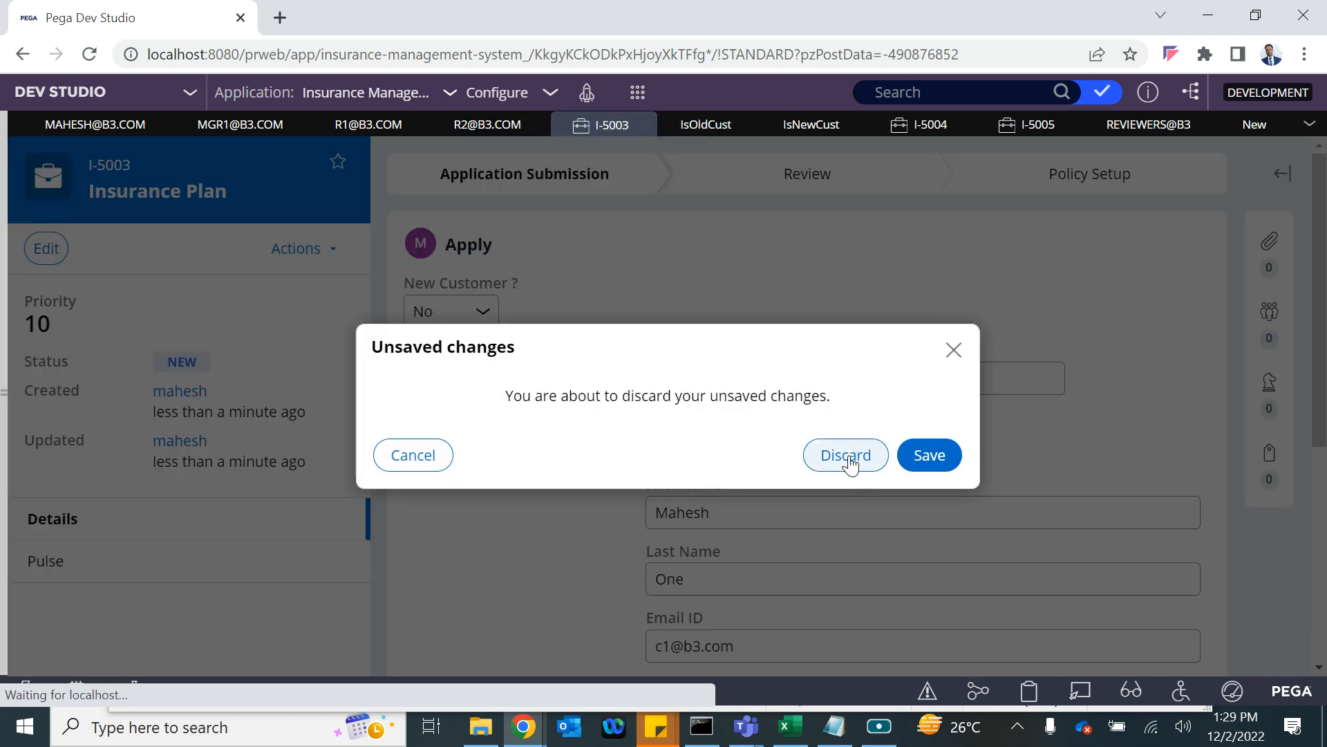
{"action": "left_click", "coordinate": [847, 457]}
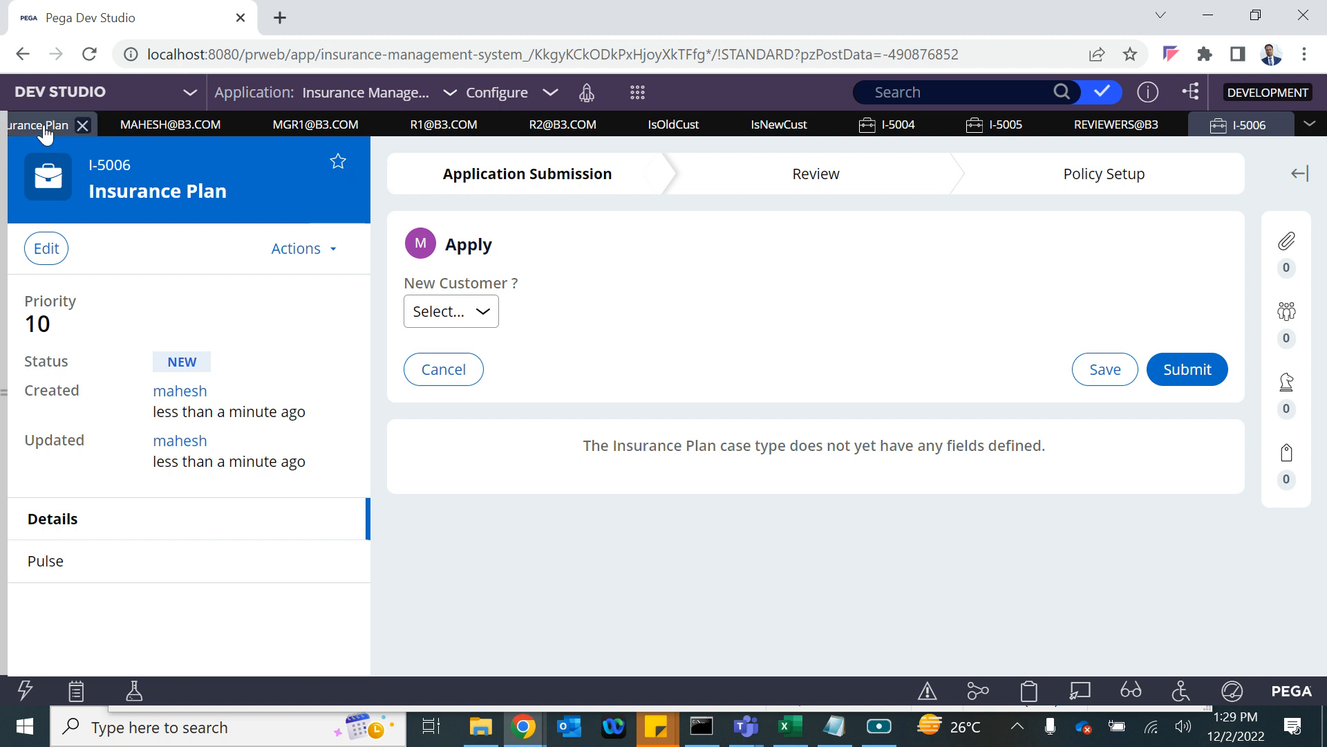
{"action": "left_click", "coordinate": [31, 124]}
{"action": "left_click", "coordinate": [1199, 169]}
In case I-5006, set New Customer ? to No, enter the customer ID, and submit.
{"action": "left_click", "coordinate": [1251, 131]}
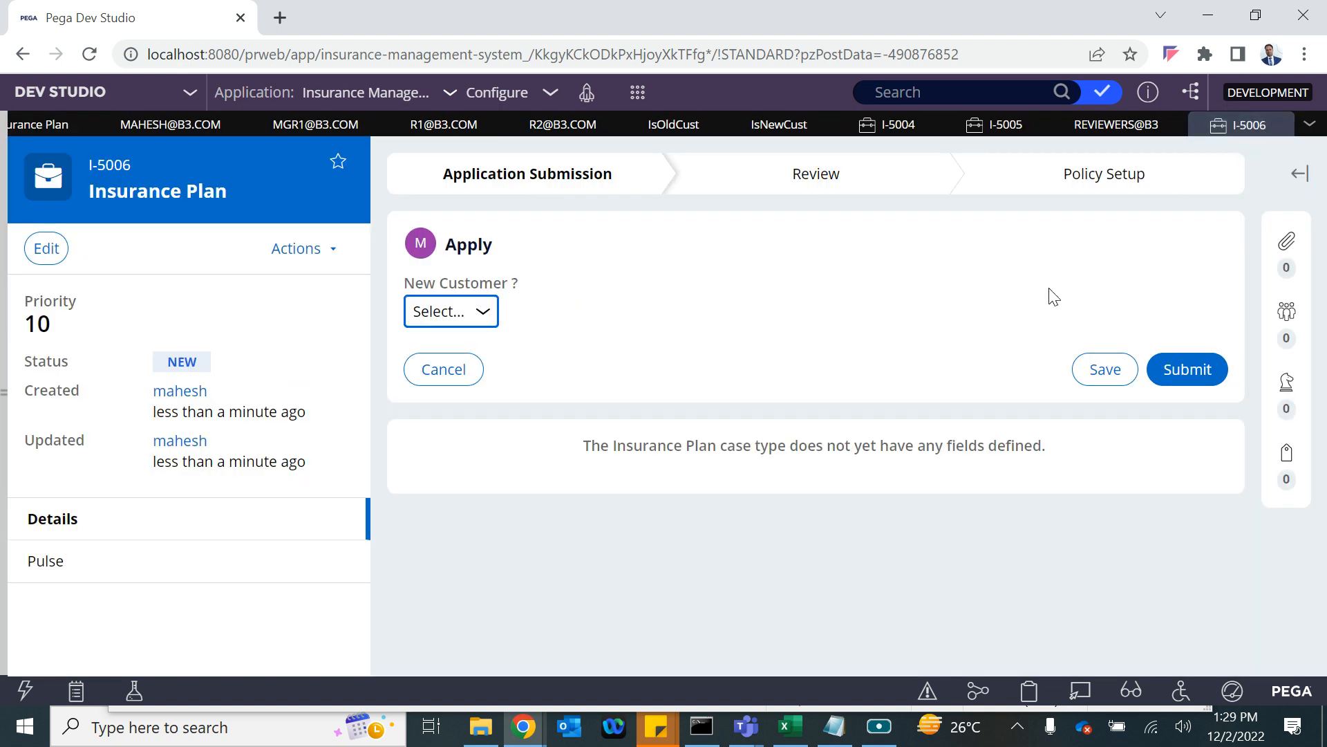
{"action": "left_click", "coordinate": [482, 315]}
{"action": "left_click", "coordinate": [492, 358]}
{"action": "left_click", "coordinate": [484, 317]}
{"action": "left_click", "coordinate": [454, 379]}
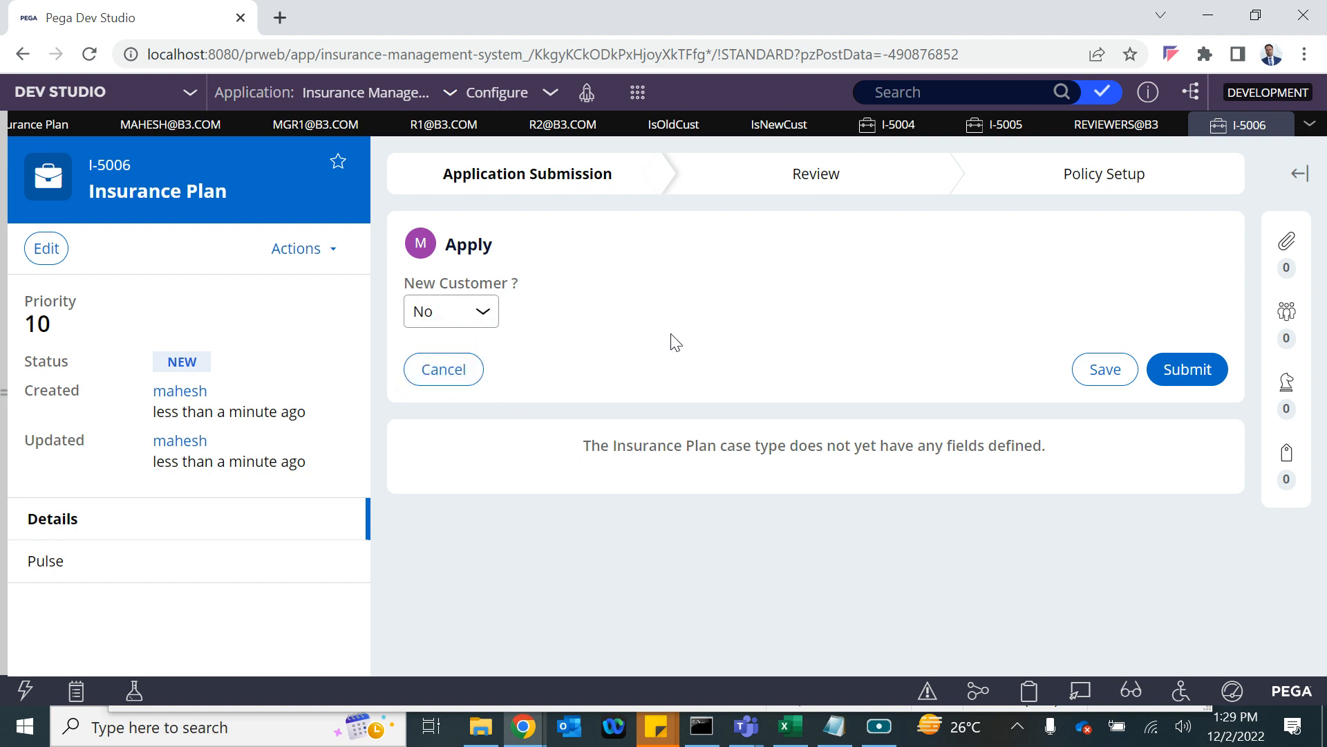
{"action": "left_click", "coordinate": [495, 388]}
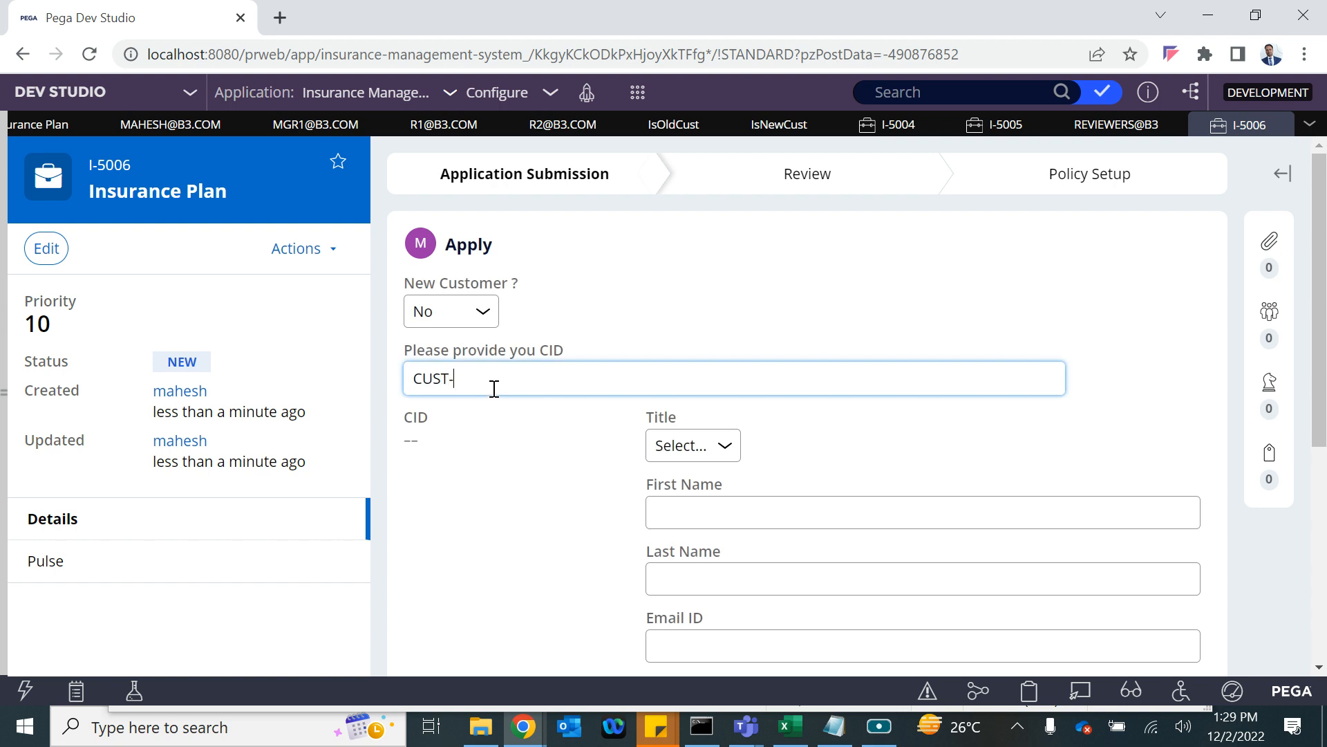
{"action": "left_click", "coordinate": [496, 429]}
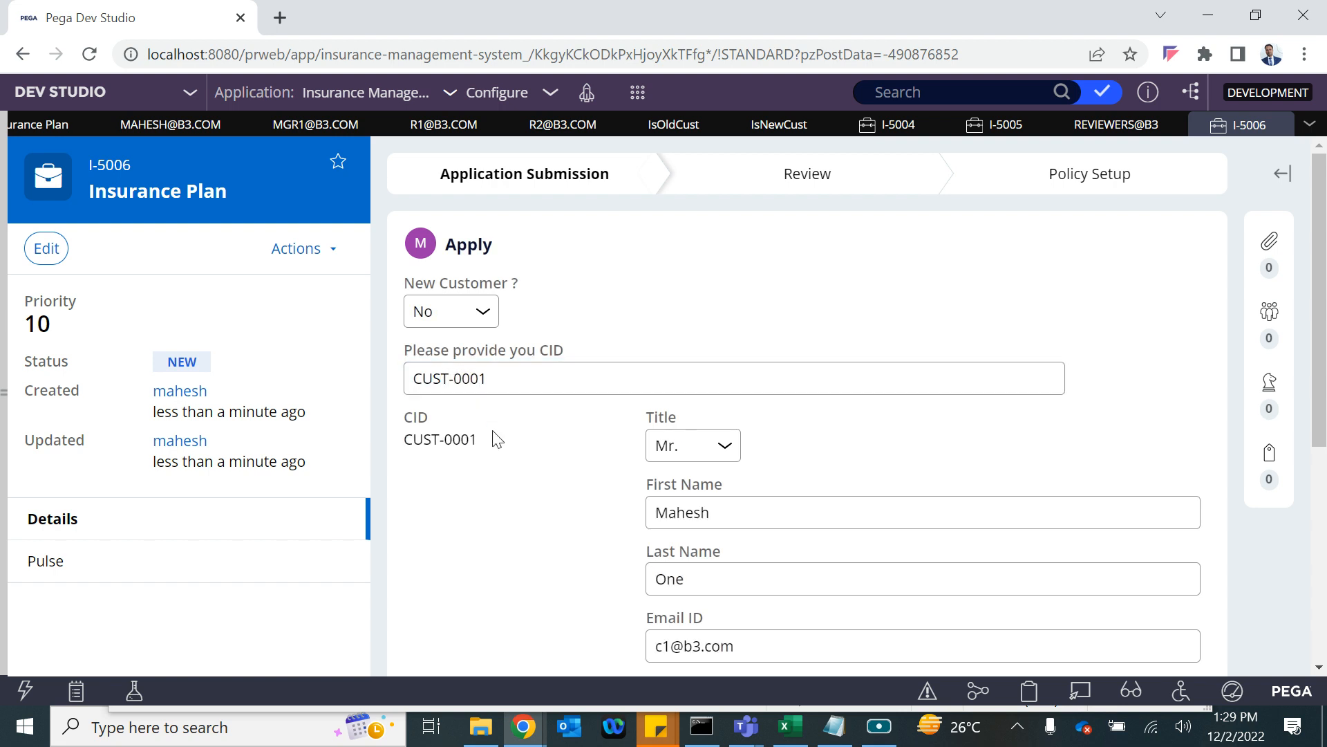
{"action": "scroll", "coordinate": [494, 439], "scroll_direction": "down", "scroll_amount": 5}
{"action": "left_click", "coordinate": [1207, 557]}
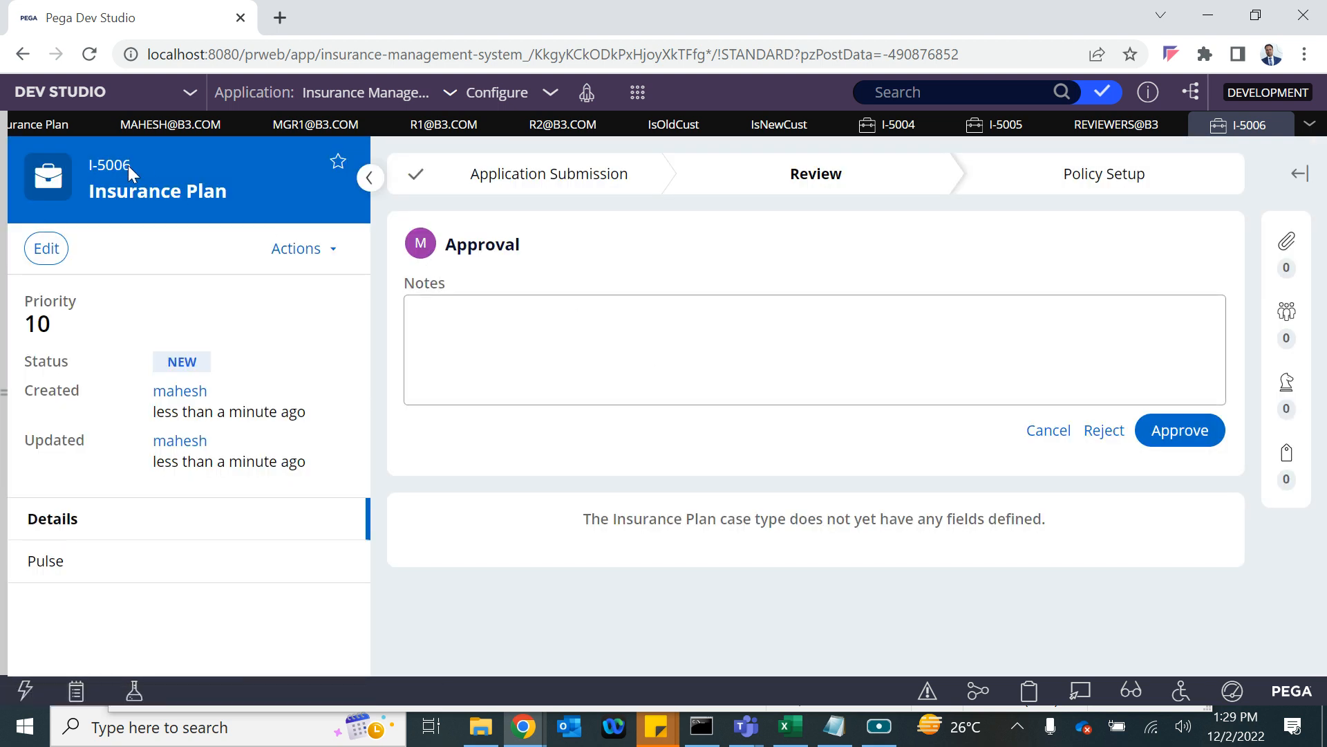
Close case I-5006 and save the operator record.
{"action": "left_click", "coordinate": [1283, 124]}
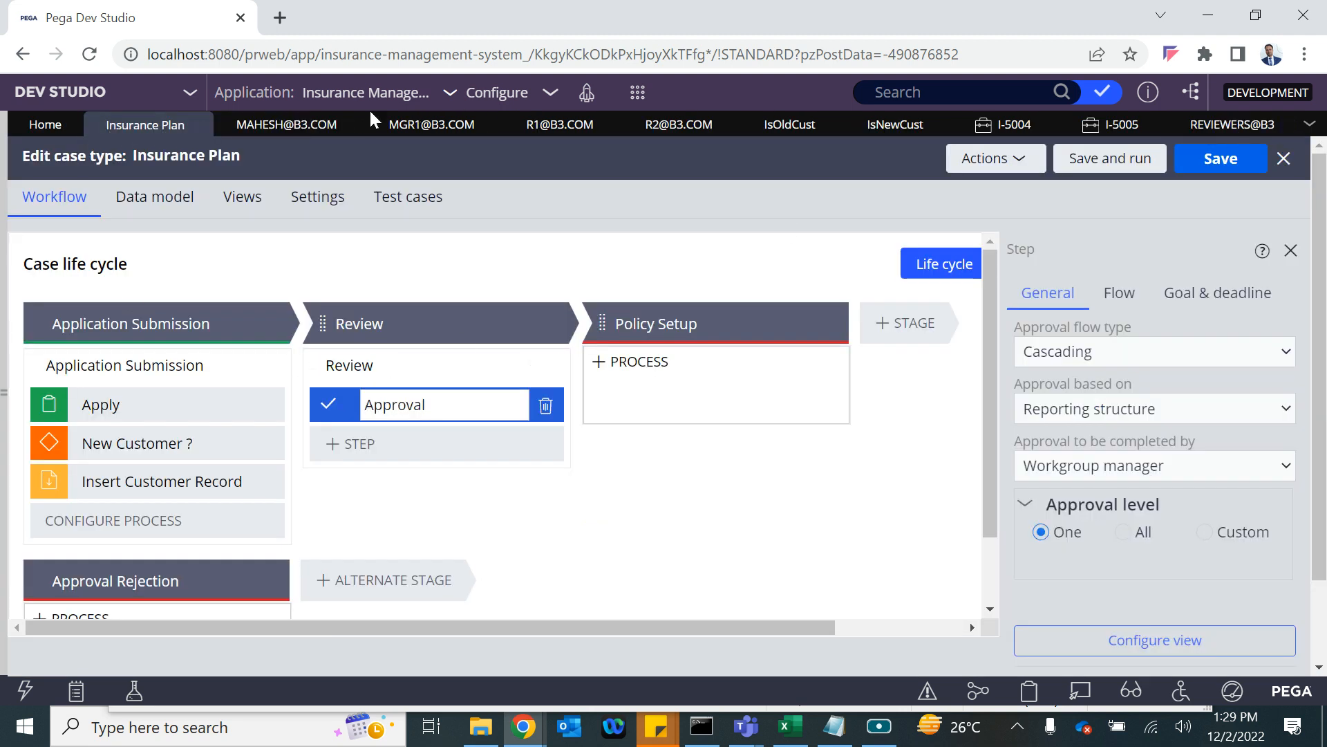
{"action": "left_click", "coordinate": [290, 125]}
{"action": "left_click", "coordinate": [1217, 173]}
{"action": "scroll", "coordinate": [207, 546], "scroll_direction": "down", "scroll_amount": 2}
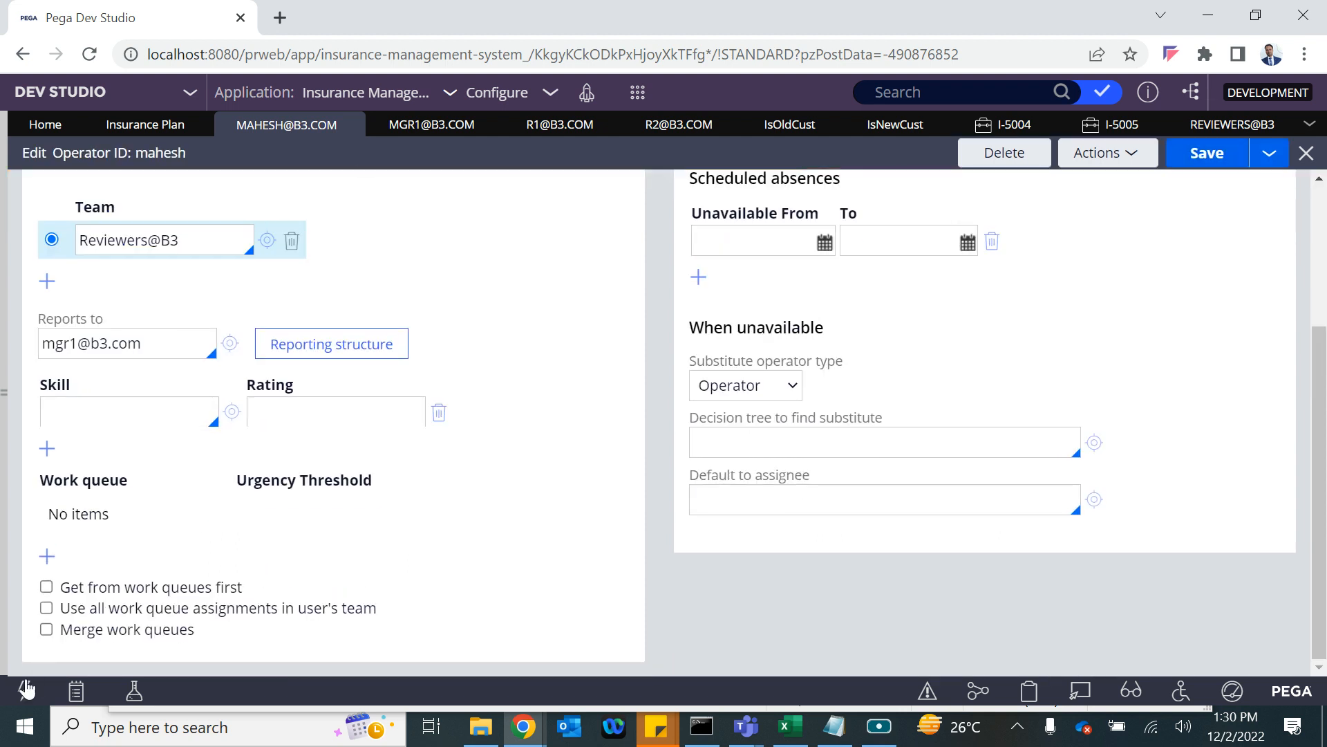
Log off Dev Studio from the profile menu and log back in.
{"action": "left_click", "coordinate": [3, 611]}
{"action": "left_click", "coordinate": [40, 654]}
{"action": "left_click", "coordinate": [52, 626]}
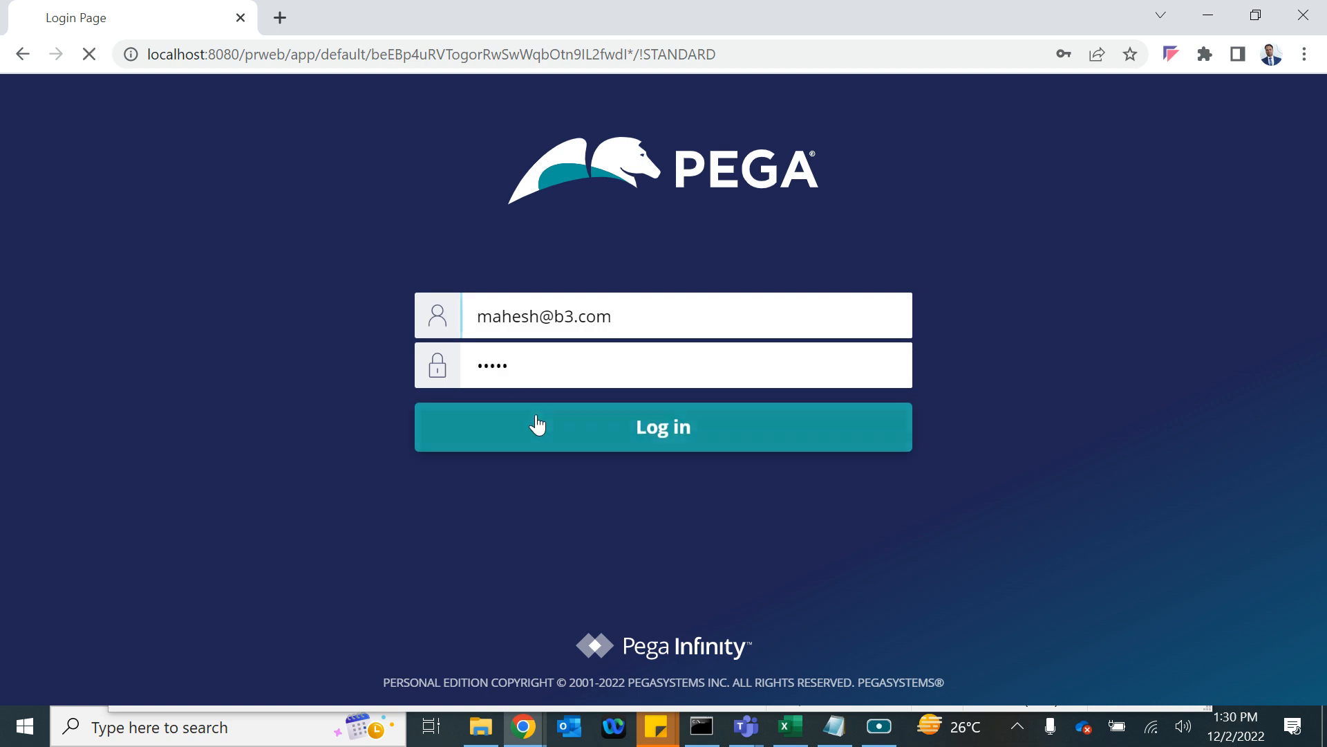
{"action": "left_click", "coordinate": [538, 425]}
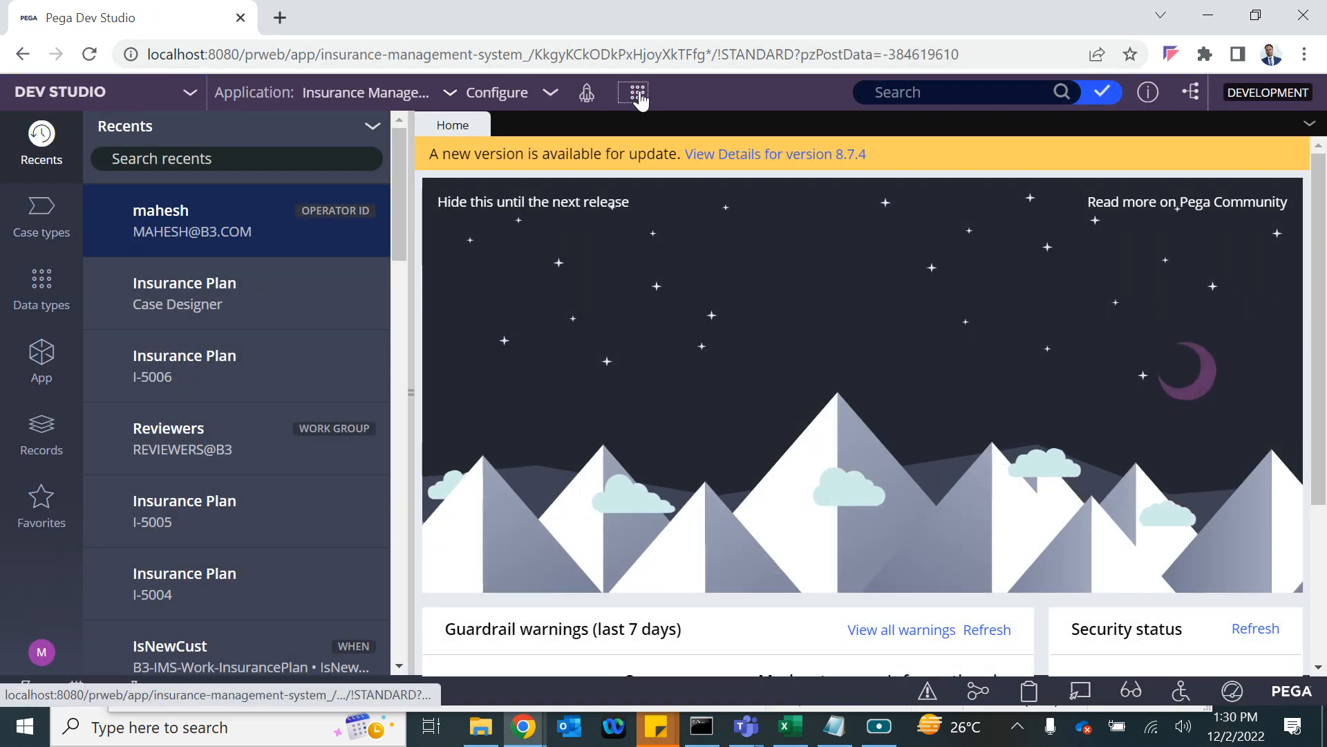
{"action": "left_click", "coordinate": [638, 94]}
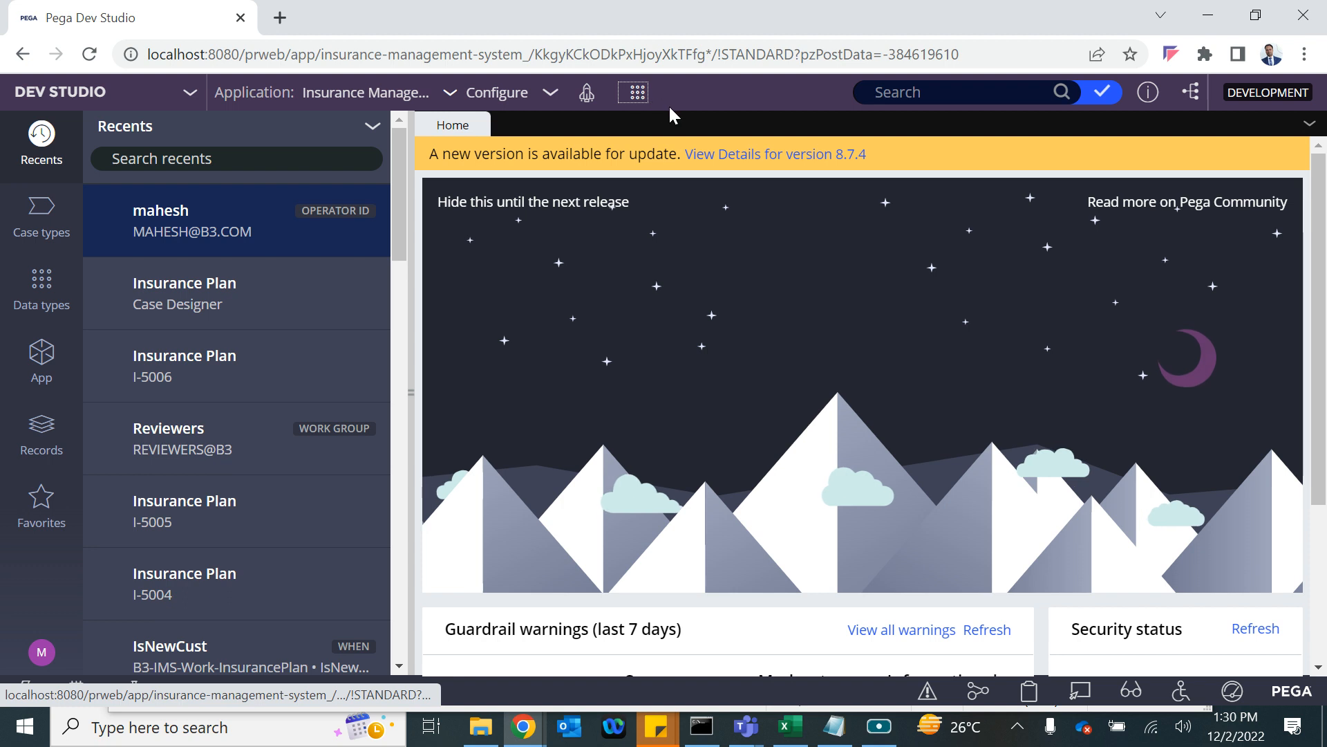
Create Insurance Plan case I-5007 with New Customer ? set to No, enter the customer ID, and submit.
{"action": "mouse_move", "coordinate": [664, 110]}
{"action": "left_click", "coordinate": [870, 139]}
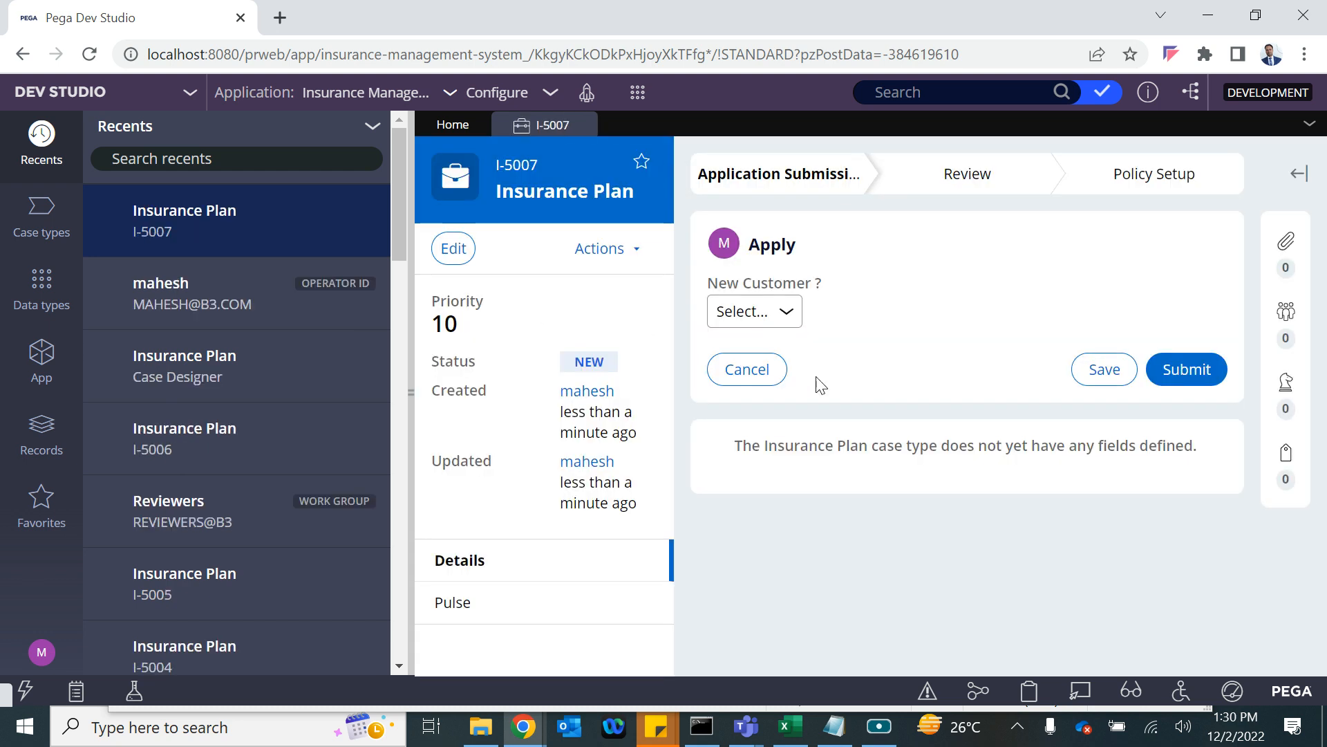
{"action": "left_click", "coordinate": [752, 313]}
{"action": "left_click", "coordinate": [743, 377]}
{"action": "left_click", "coordinate": [790, 373]}
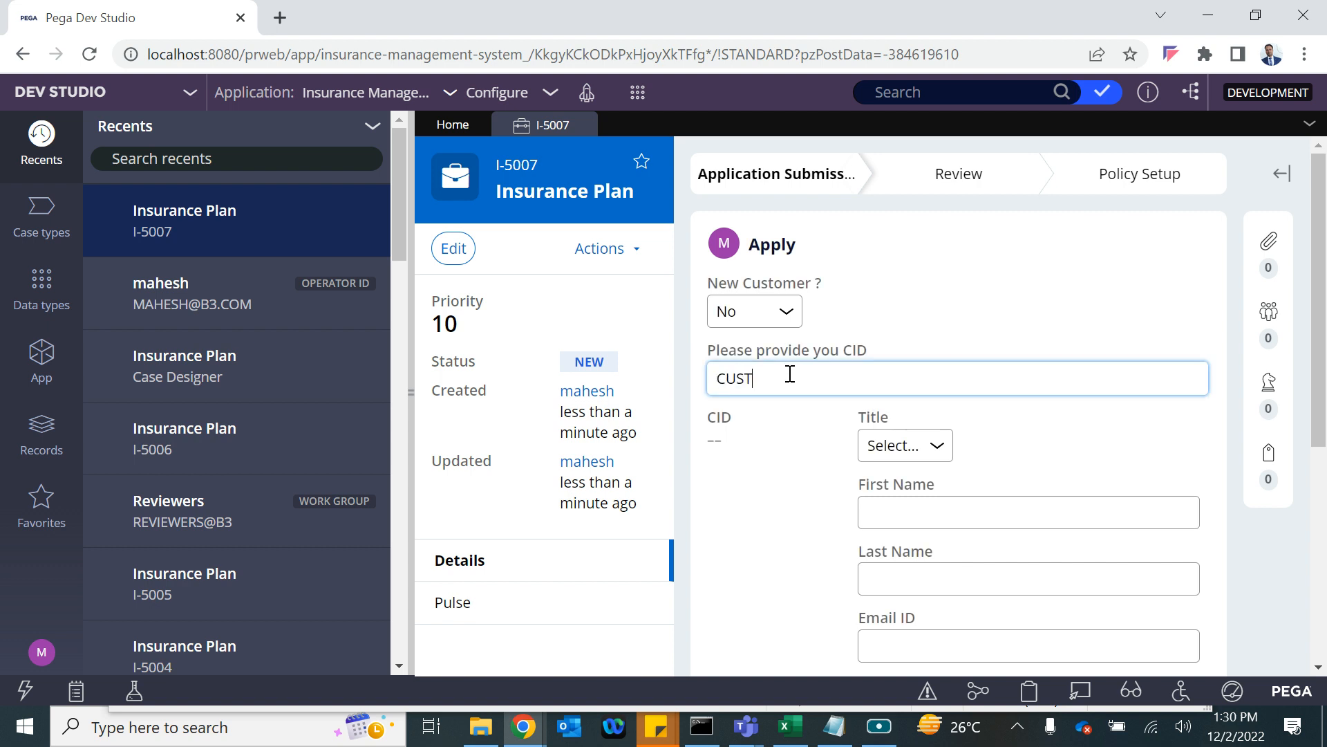
{"action": "type", "text": "CUST-0001"}
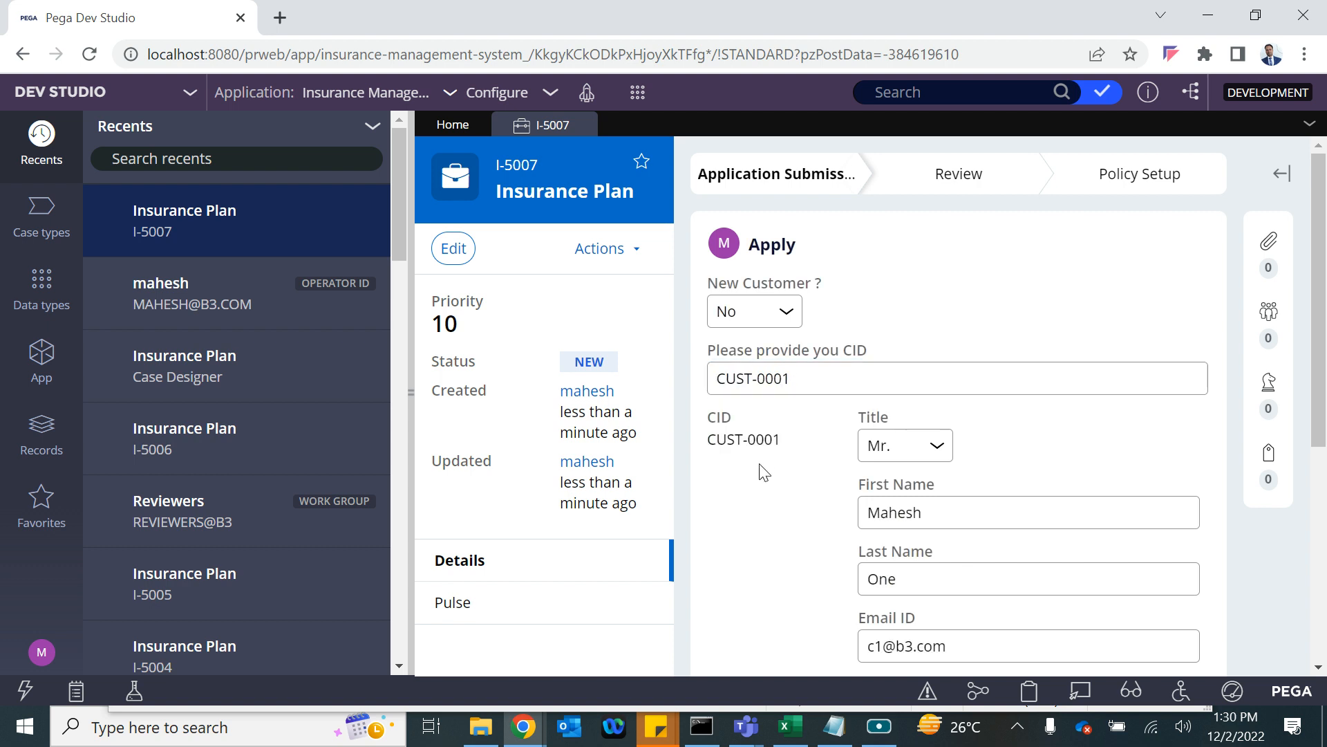
{"action": "scroll", "coordinate": [761, 468], "scroll_direction": "down", "scroll_amount": 5}
{"action": "left_click", "coordinate": [1167, 543]}
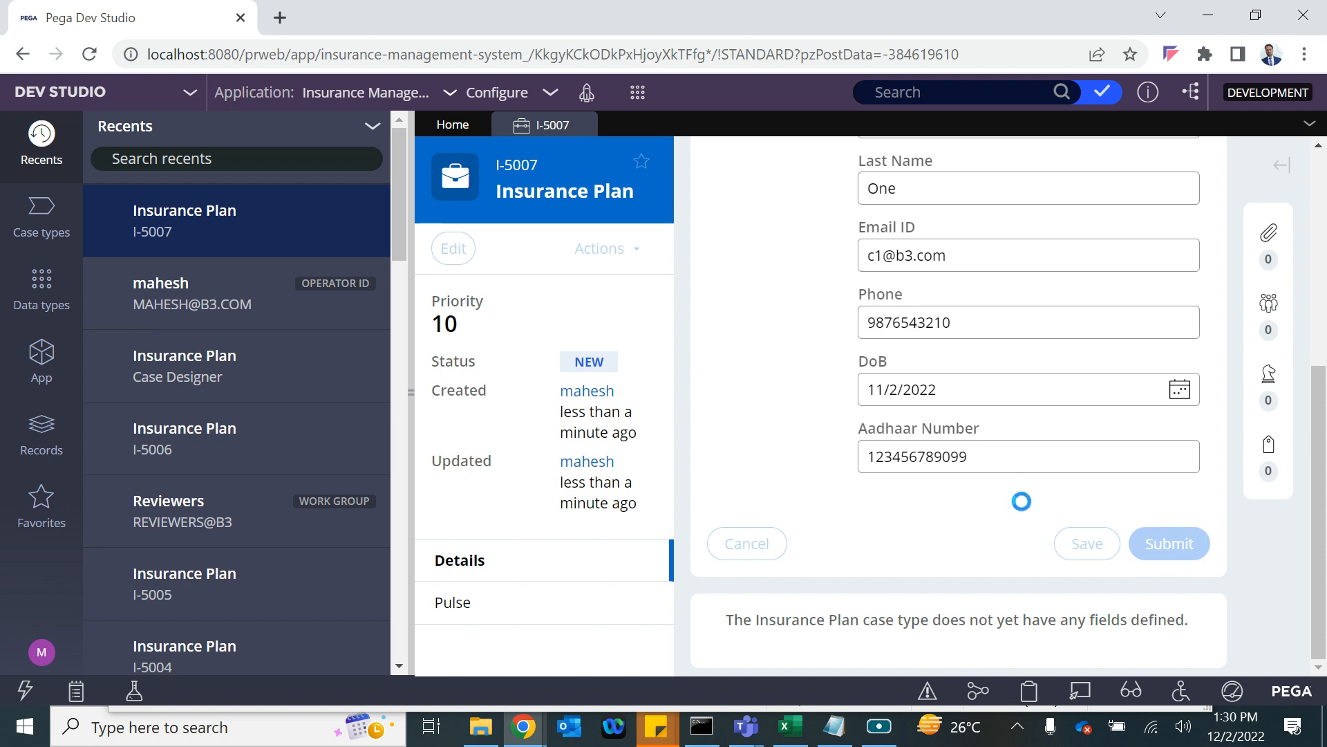
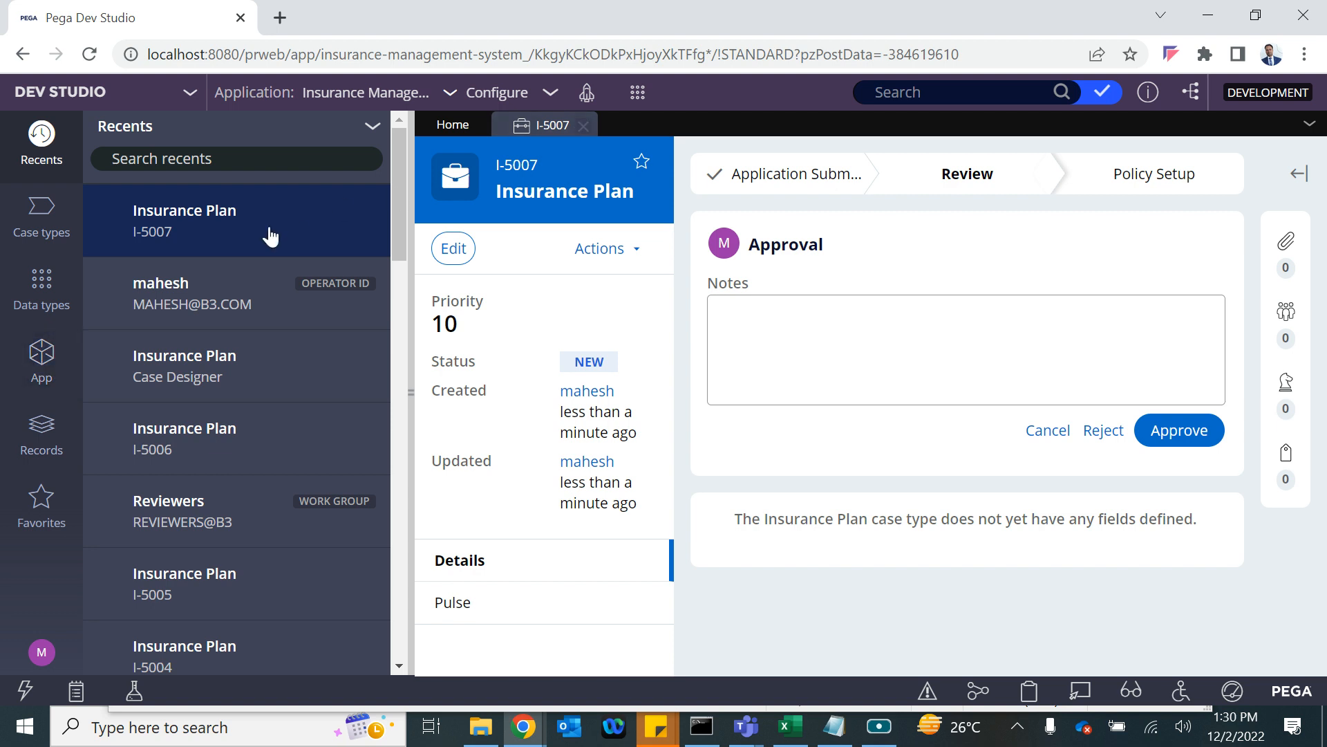
Open the current operator's IMS:AUTHORS access group from the avatar menu.
{"action": "left_click", "coordinate": [42, 652]}
{"action": "left_click", "coordinate": [55, 572]}
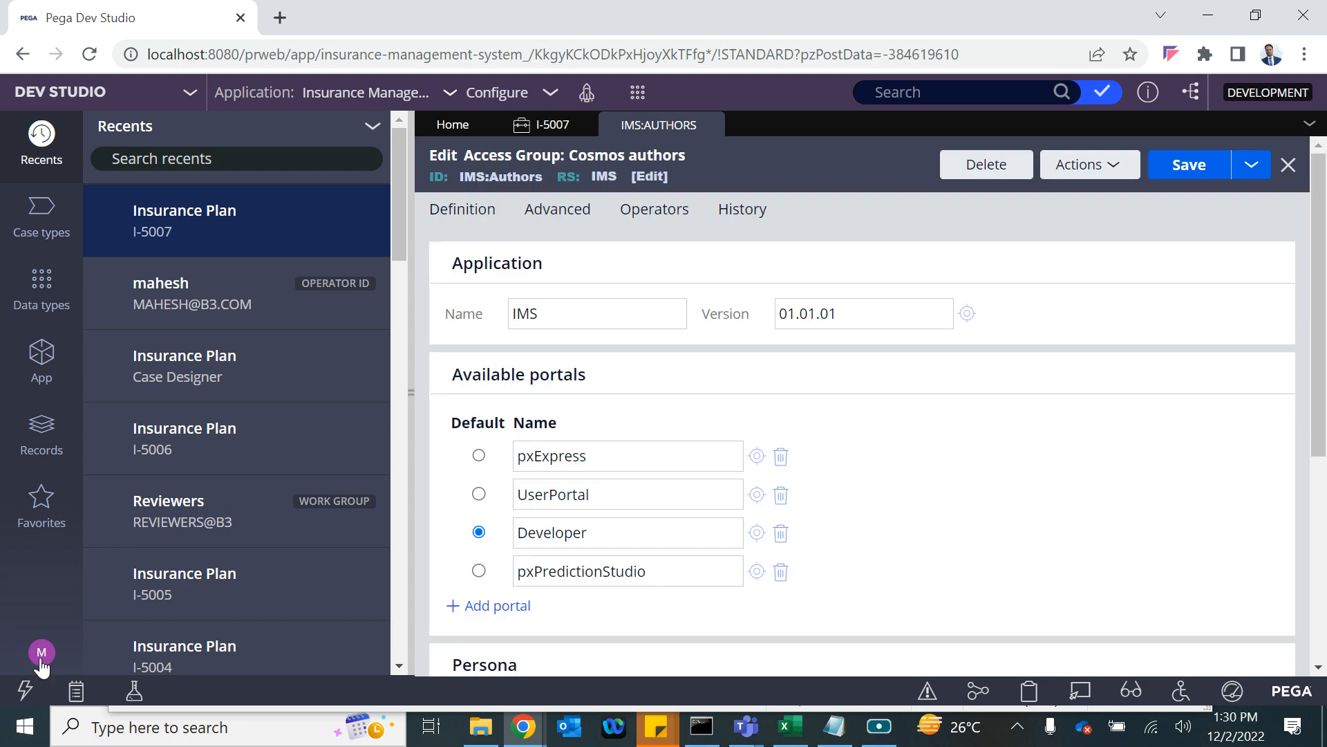
Open the Reviewers@B3 work group from the operator record's Work tab.
{"action": "left_click", "coordinate": [42, 652]}
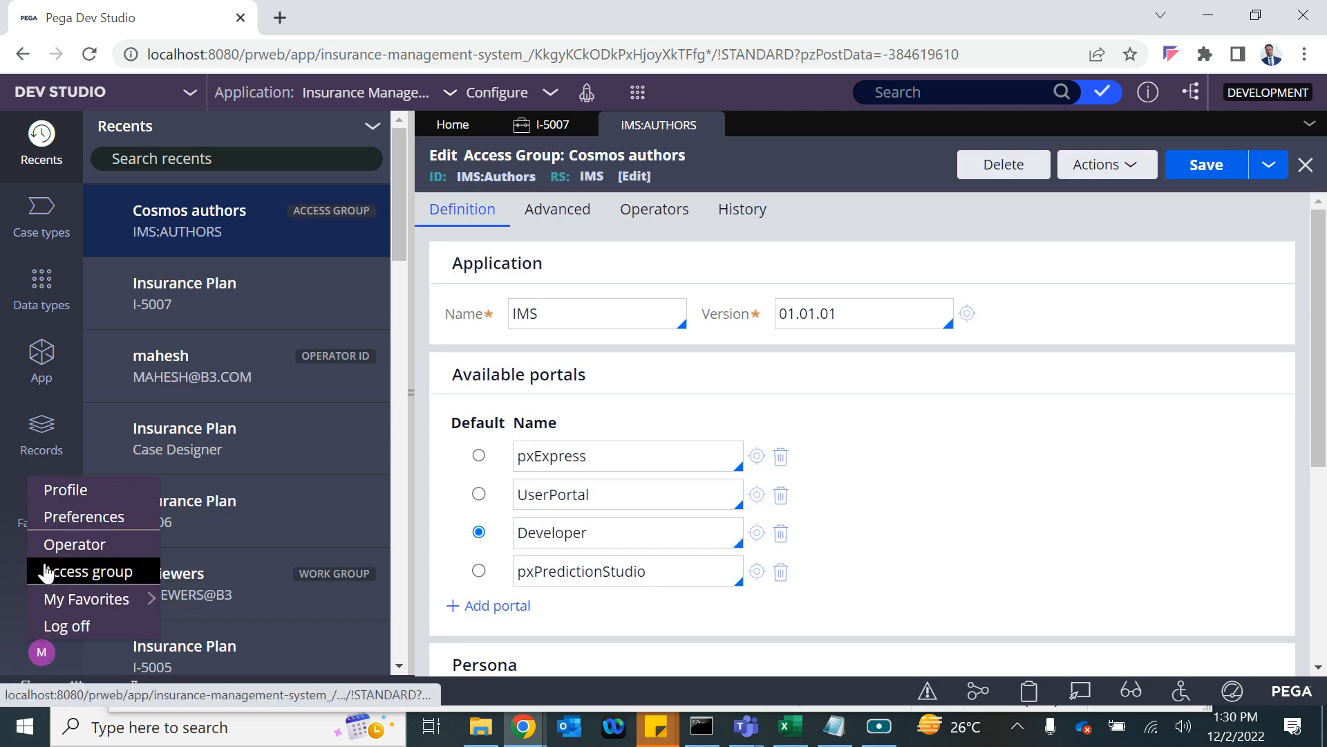
{"action": "left_click", "coordinate": [55, 544]}
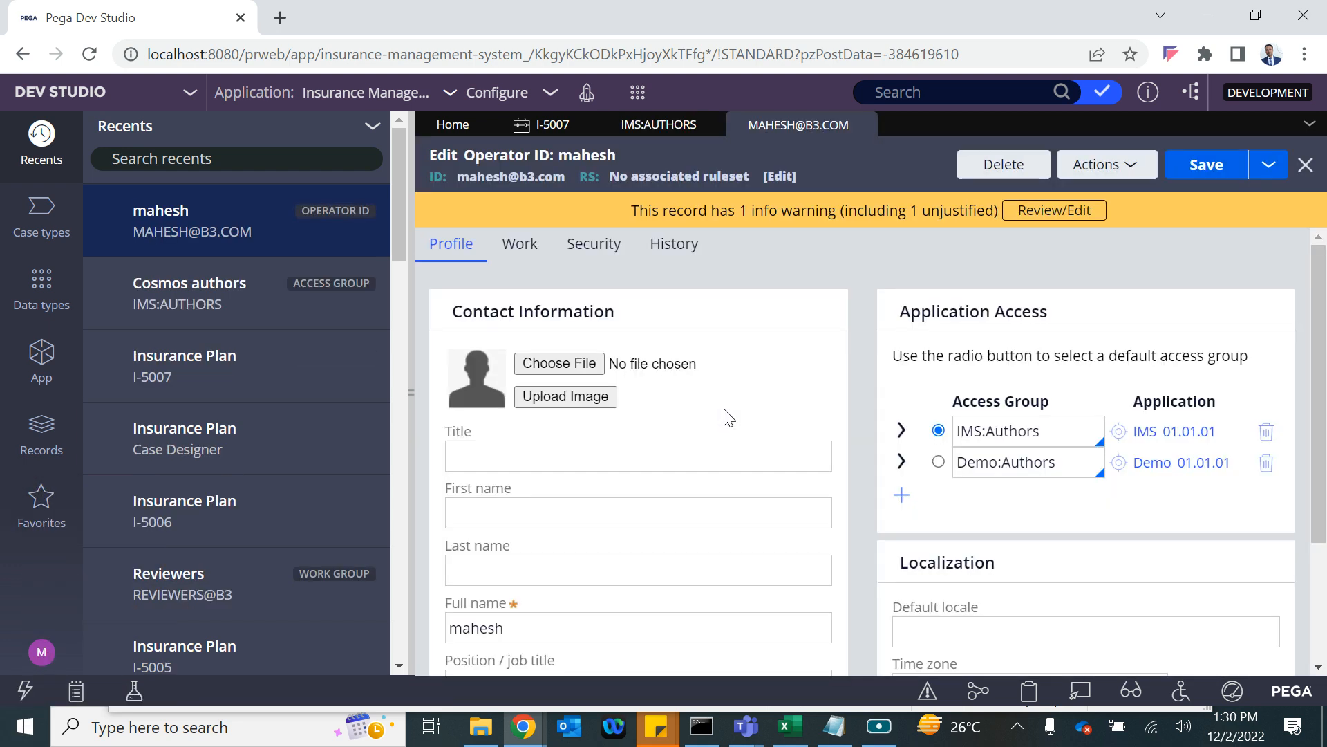
{"action": "scroll", "coordinate": [634, 546], "scroll_direction": "down", "scroll_amount": 2}
{"action": "scroll", "coordinate": [634, 547], "scroll_direction": "up", "scroll_amount": 3}
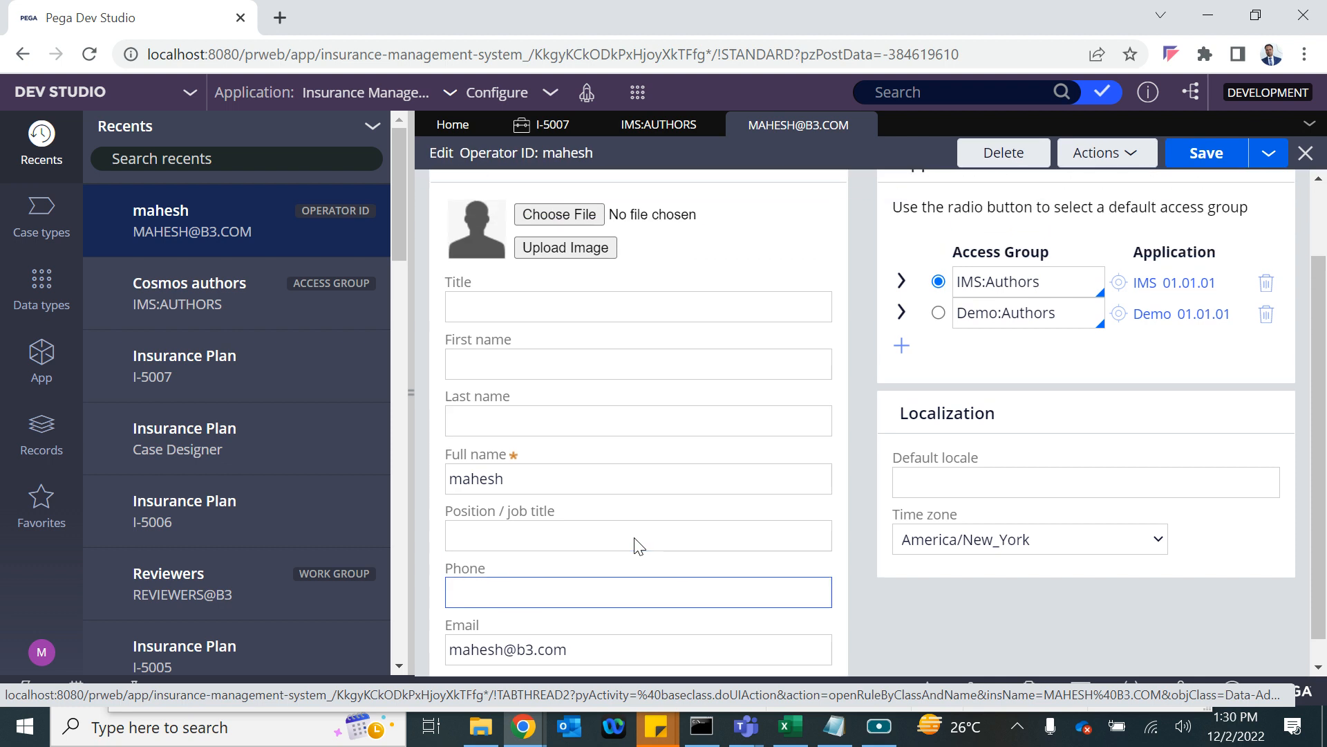
{"action": "left_click", "coordinate": [517, 246]}
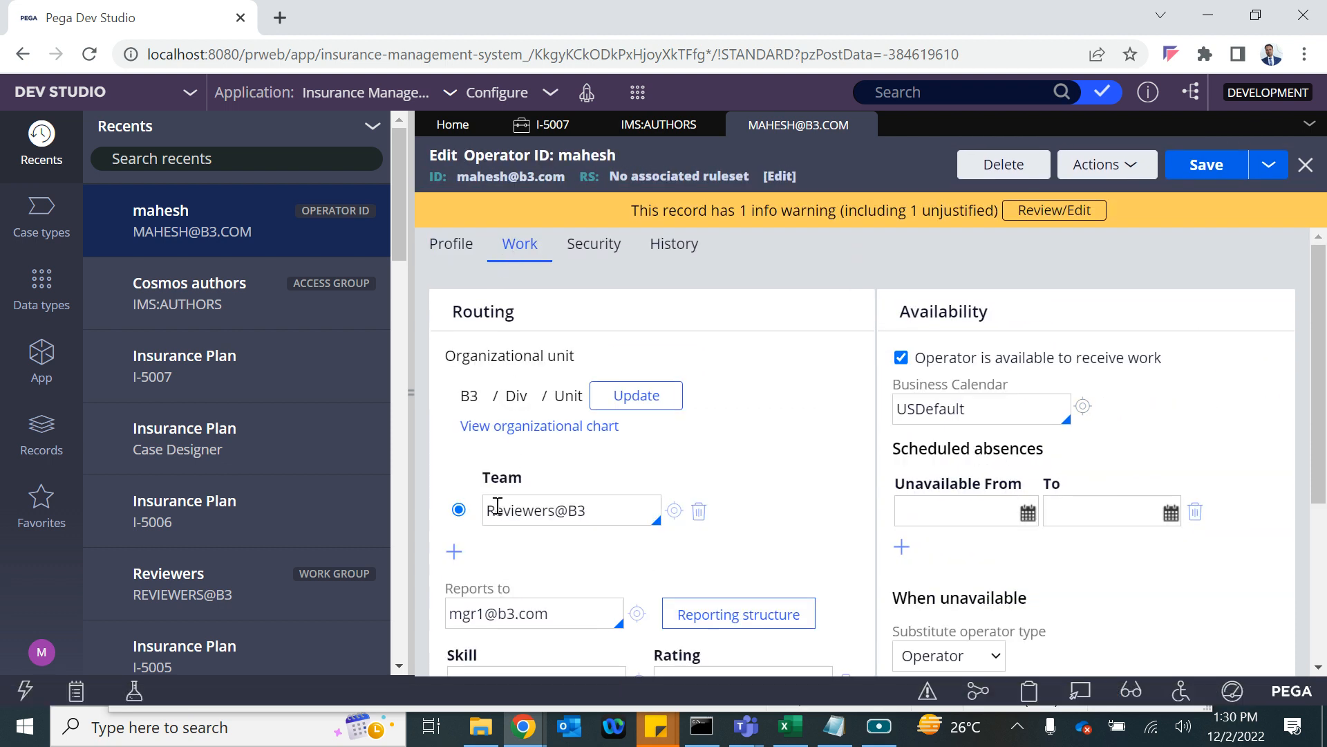
{"action": "left_click", "coordinate": [672, 510]}
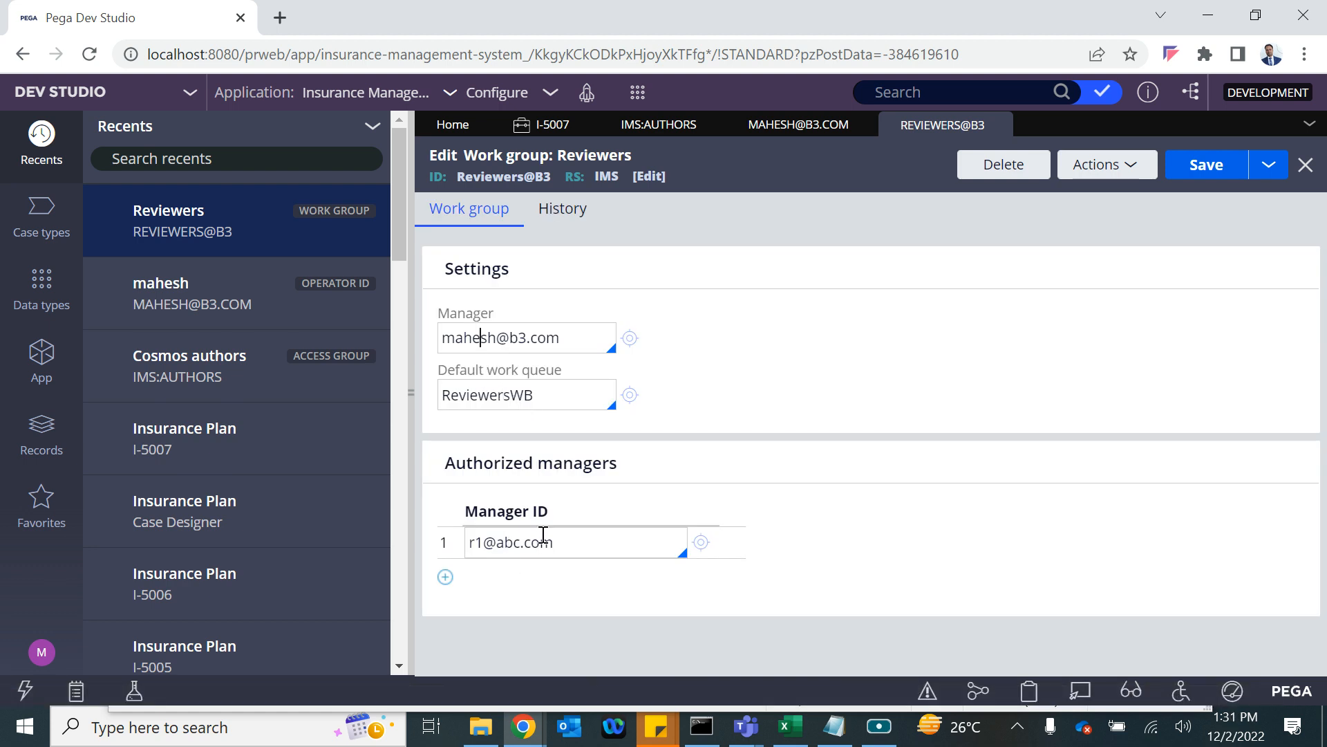
Replace the Reviewers work group manager with operator r1 and save.
{"action": "double_click", "coordinate": [489, 337]}
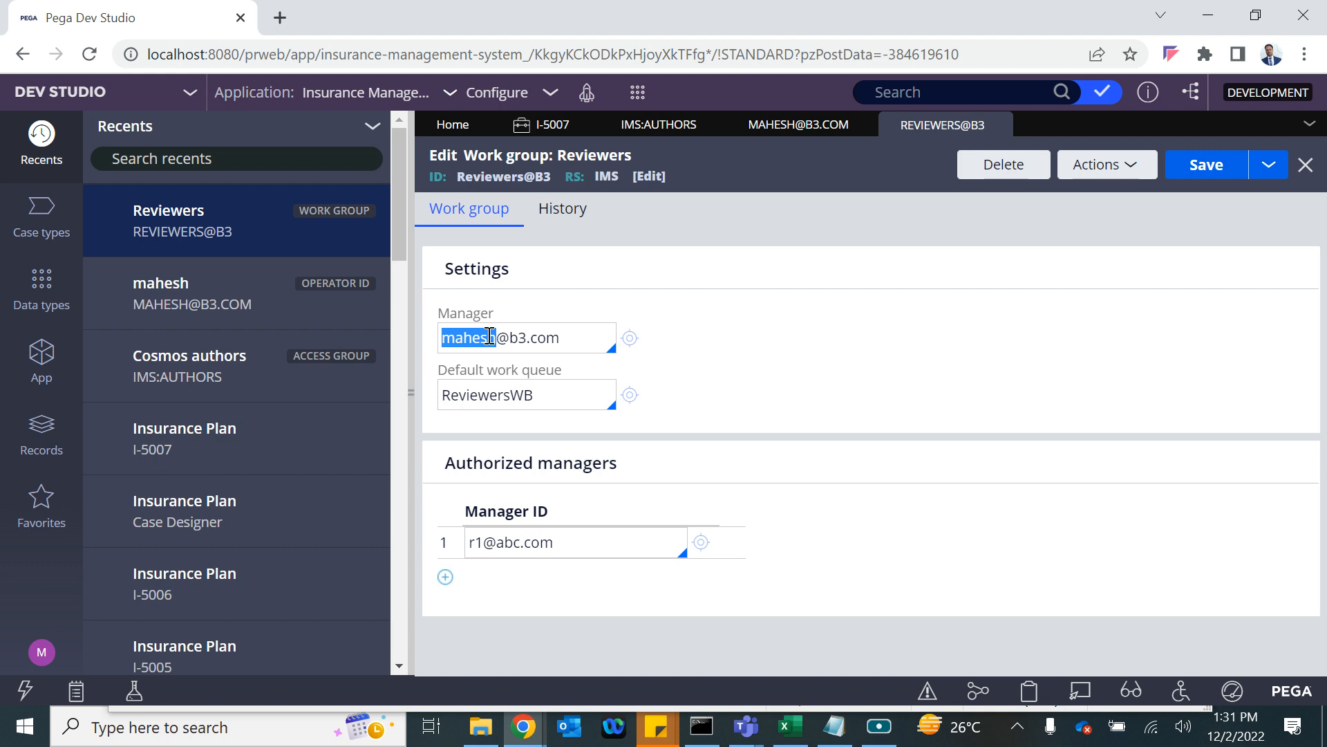
{"action": "type", "text": "r1"}
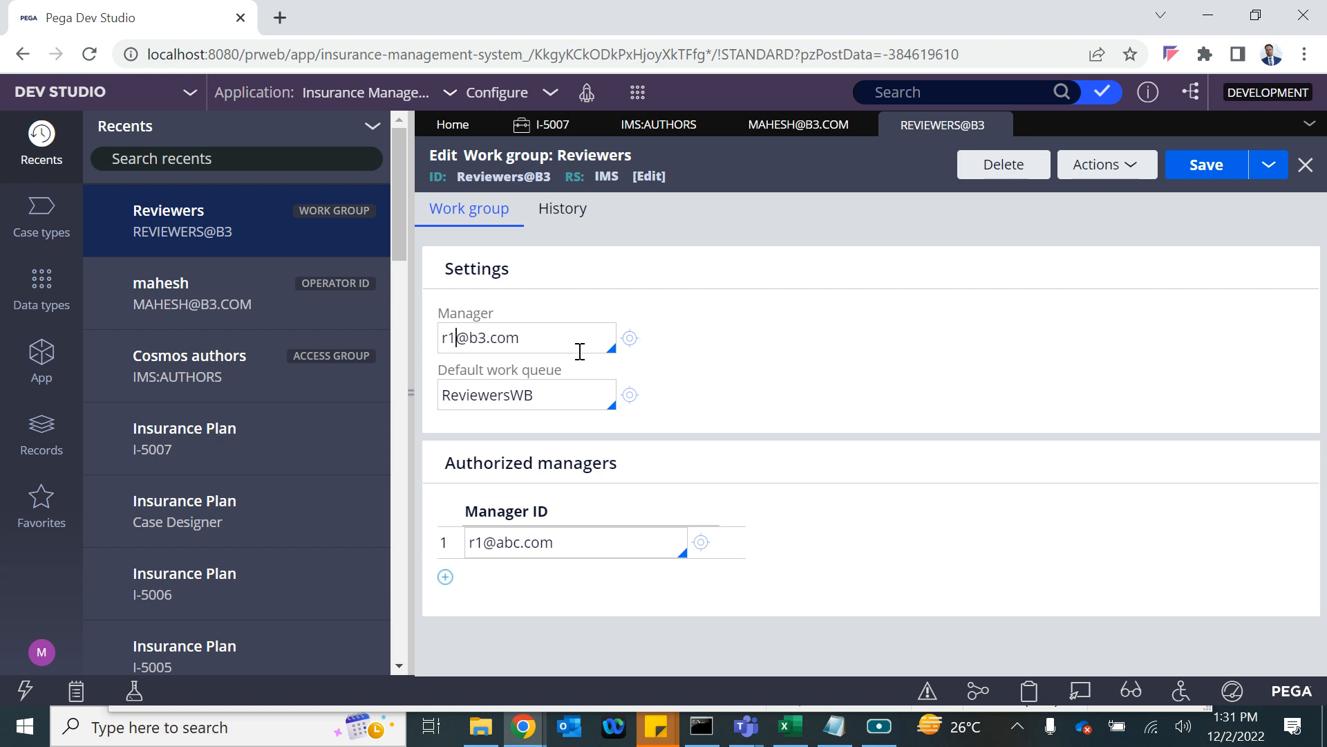
{"action": "key", "text": "Down"}
{"action": "left_click", "coordinate": [1206, 164]}
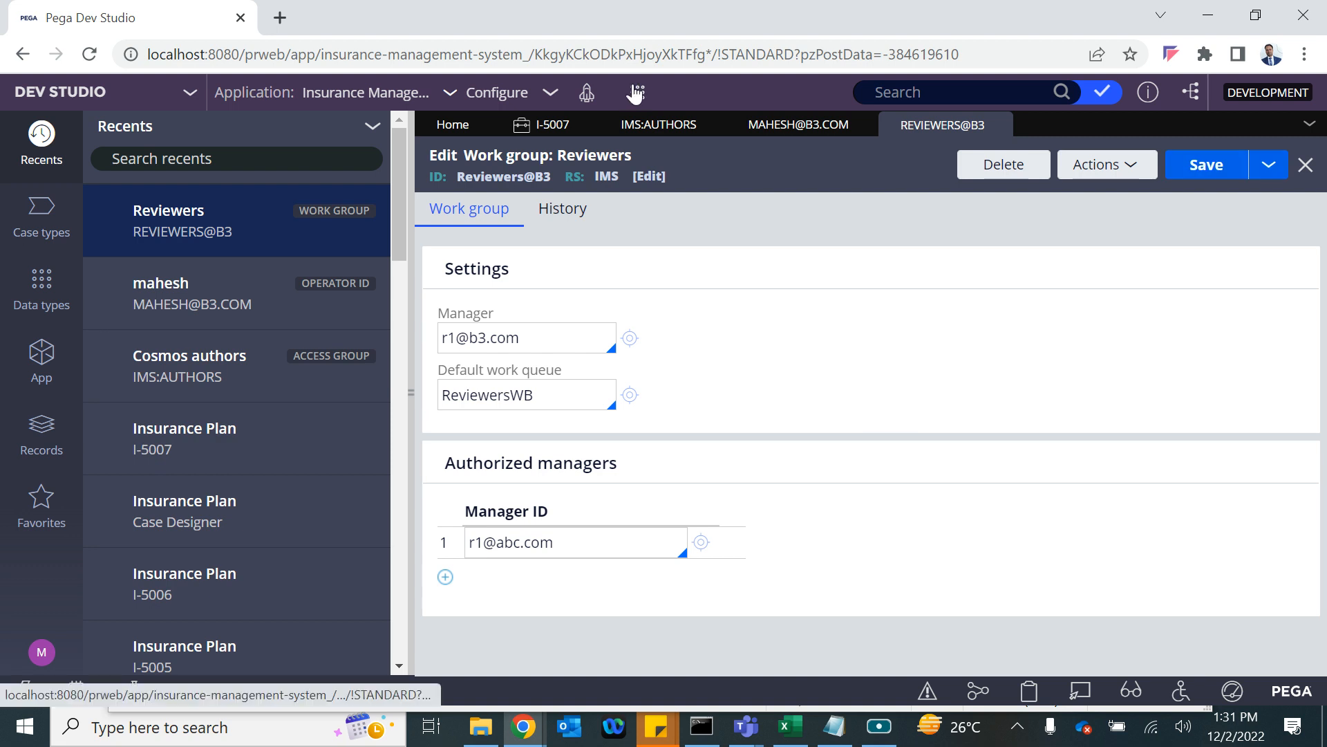
{"action": "left_click", "coordinate": [636, 92]}
Create Insurance Plan case I-5008 with New Customer set to No, enter the customer ID, and submit.
{"action": "mouse_move", "coordinate": [691, 112]}
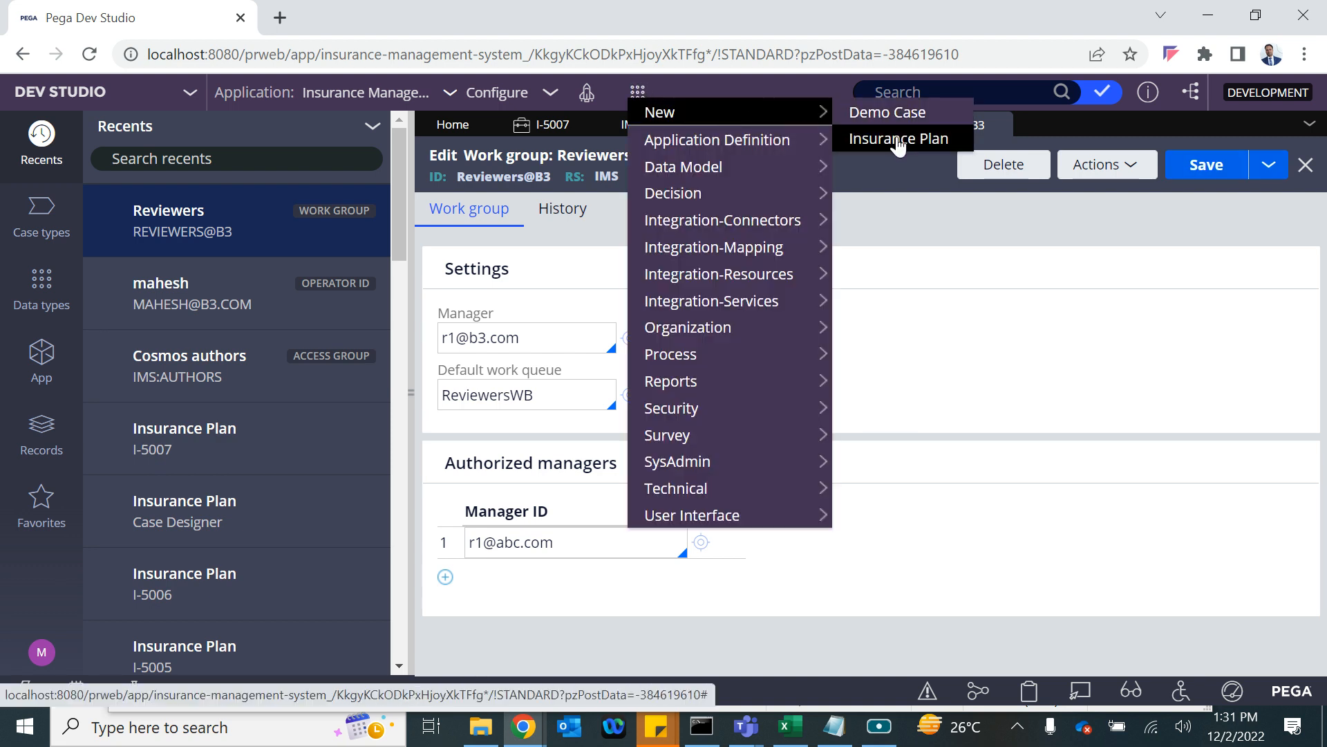
{"action": "left_click", "coordinate": [885, 139]}
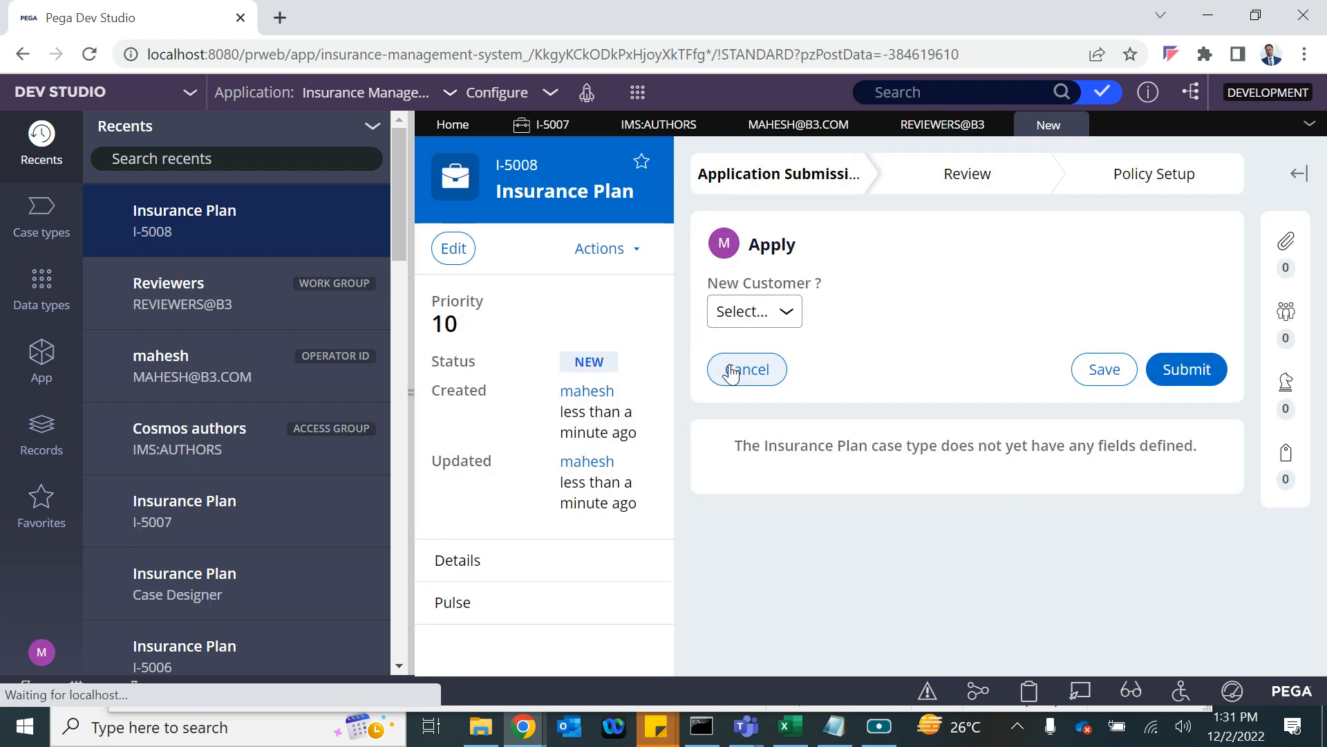
{"action": "left_click", "coordinate": [768, 310]}
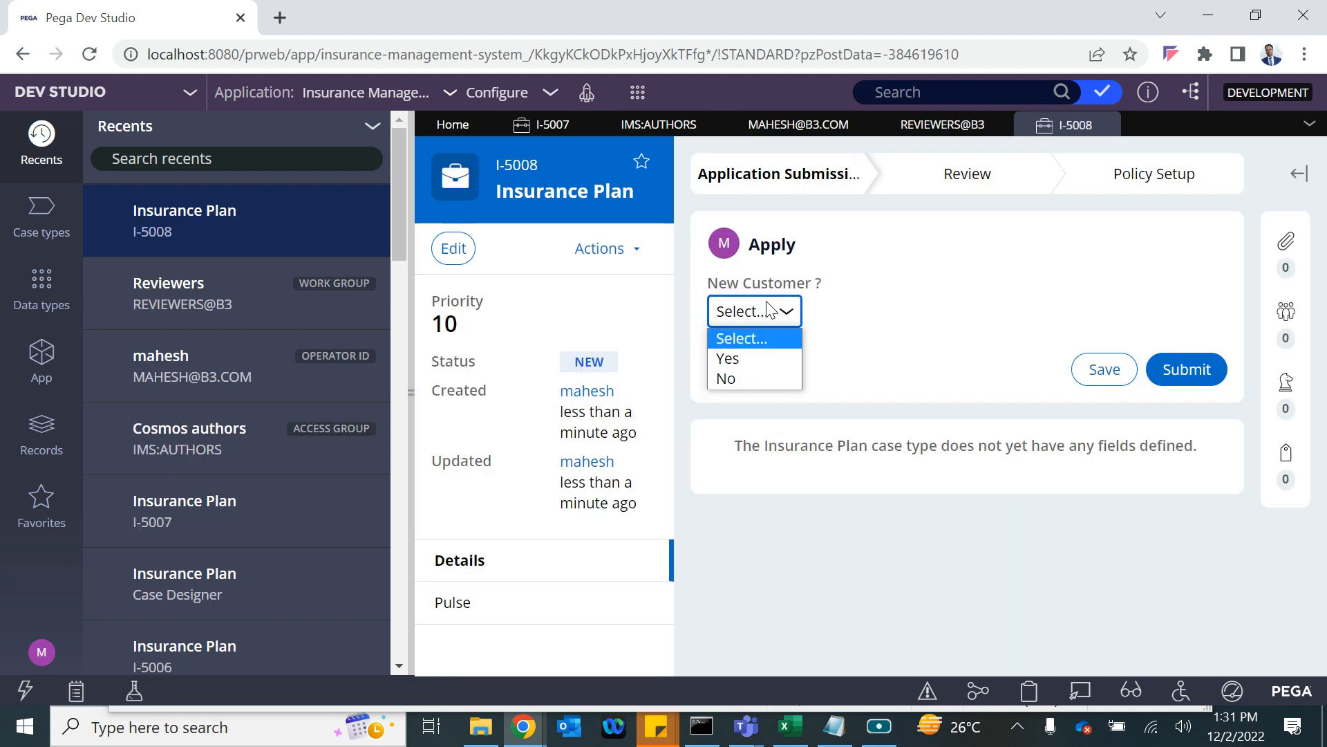
{"action": "left_click", "coordinate": [730, 375]}
{"action": "left_click", "coordinate": [748, 387]}
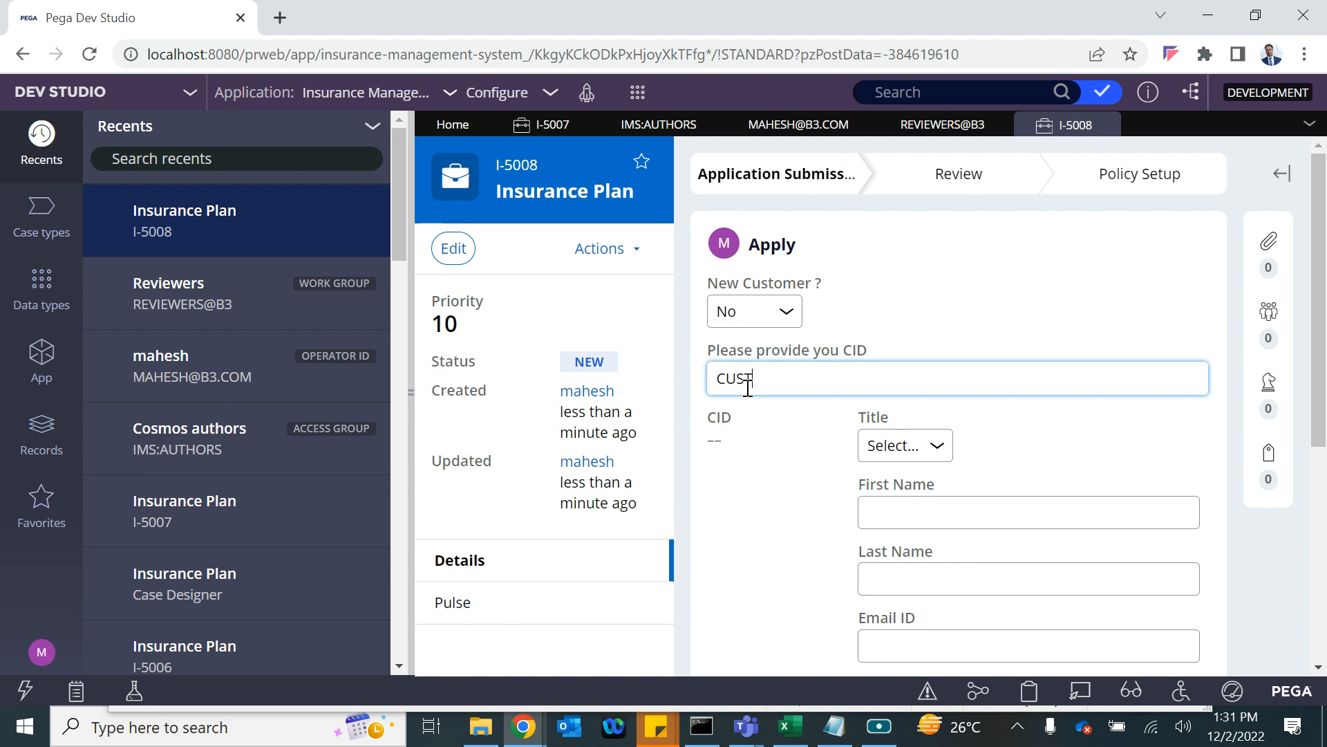
{"action": "left_click", "coordinate": [761, 466]}
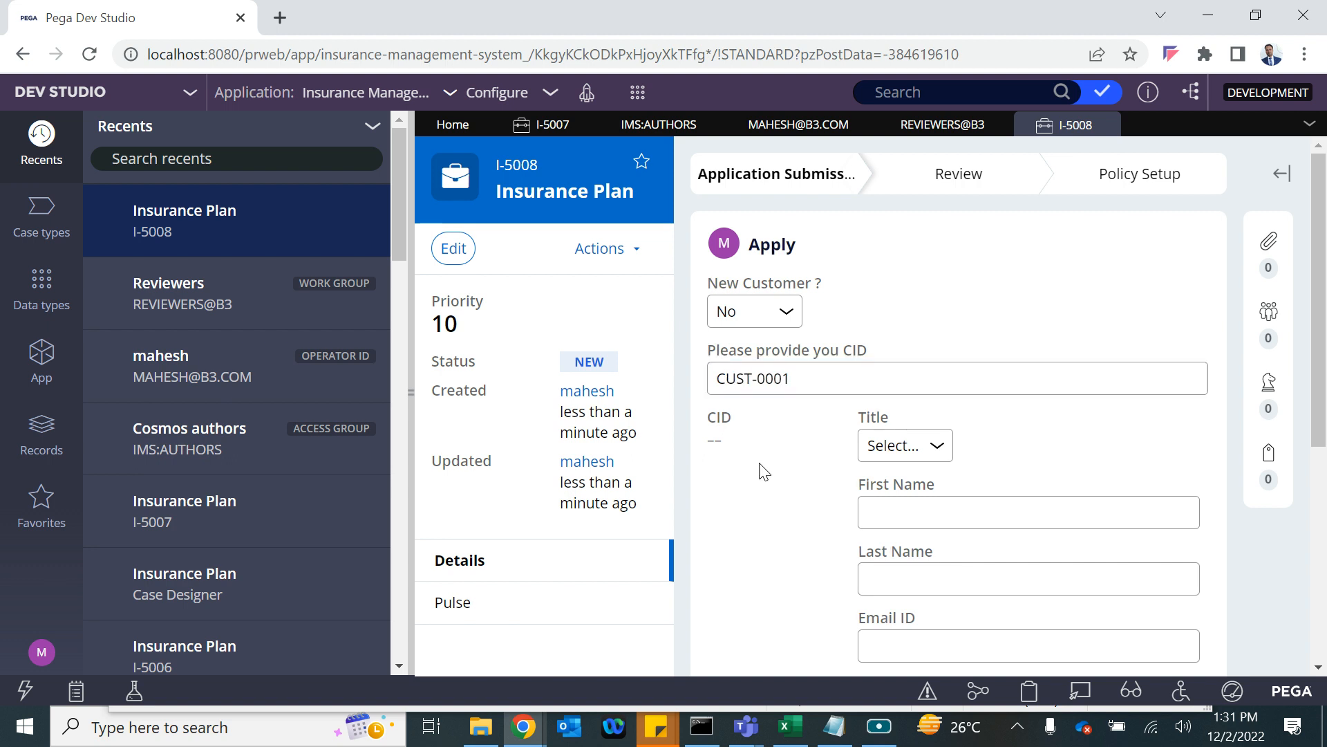
{"action": "scroll", "coordinate": [1090, 507], "scroll_direction": "down", "scroll_amount": 5}
{"action": "left_click", "coordinate": [1168, 552]}
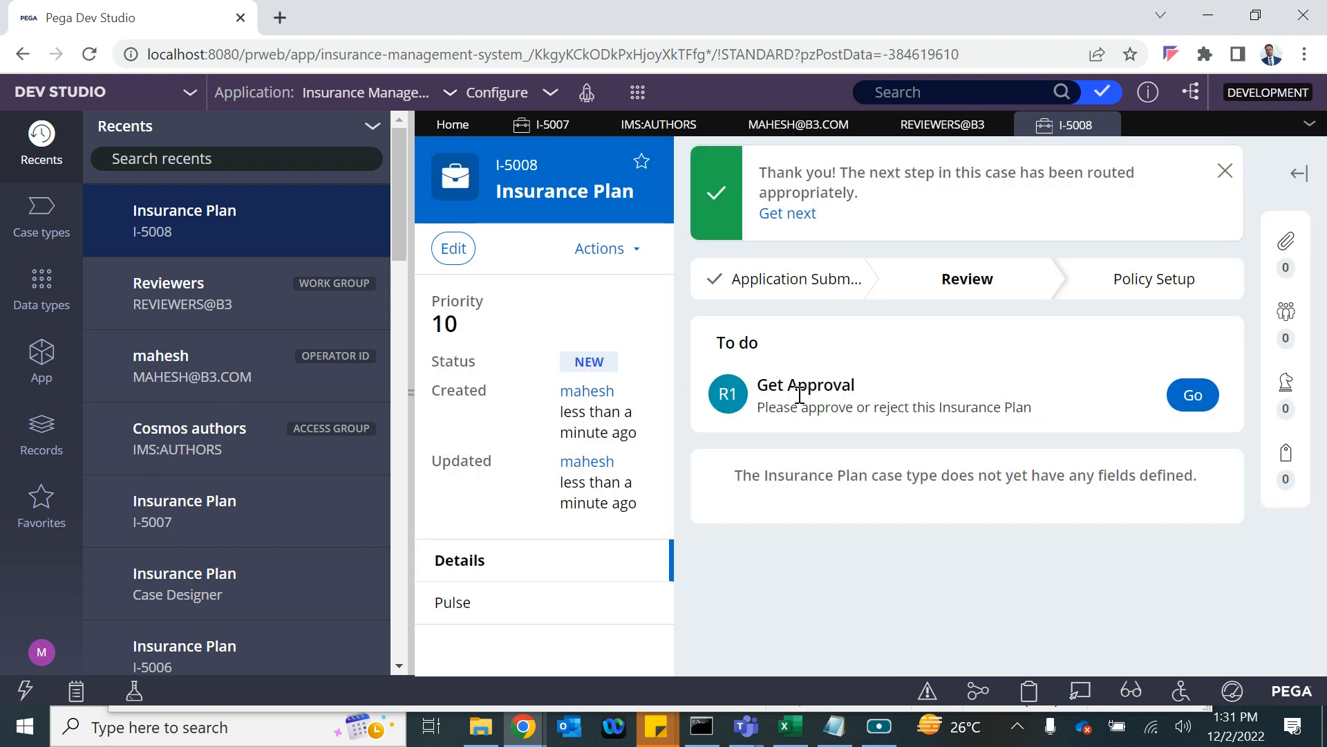
Approve the Get Approval task so I-5008 becomes Resolved-Completed.
{"action": "left_click", "coordinate": [1176, 399]}
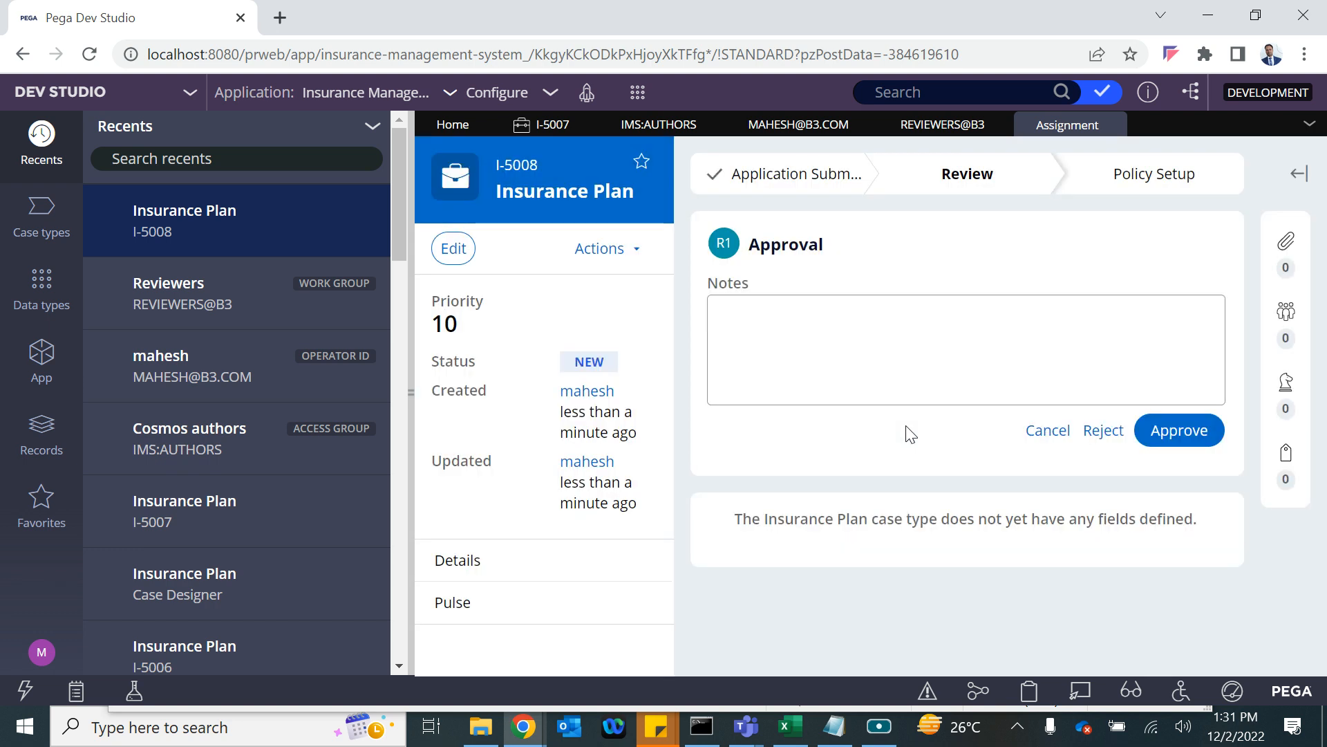
{"action": "left_click", "coordinate": [1182, 433]}
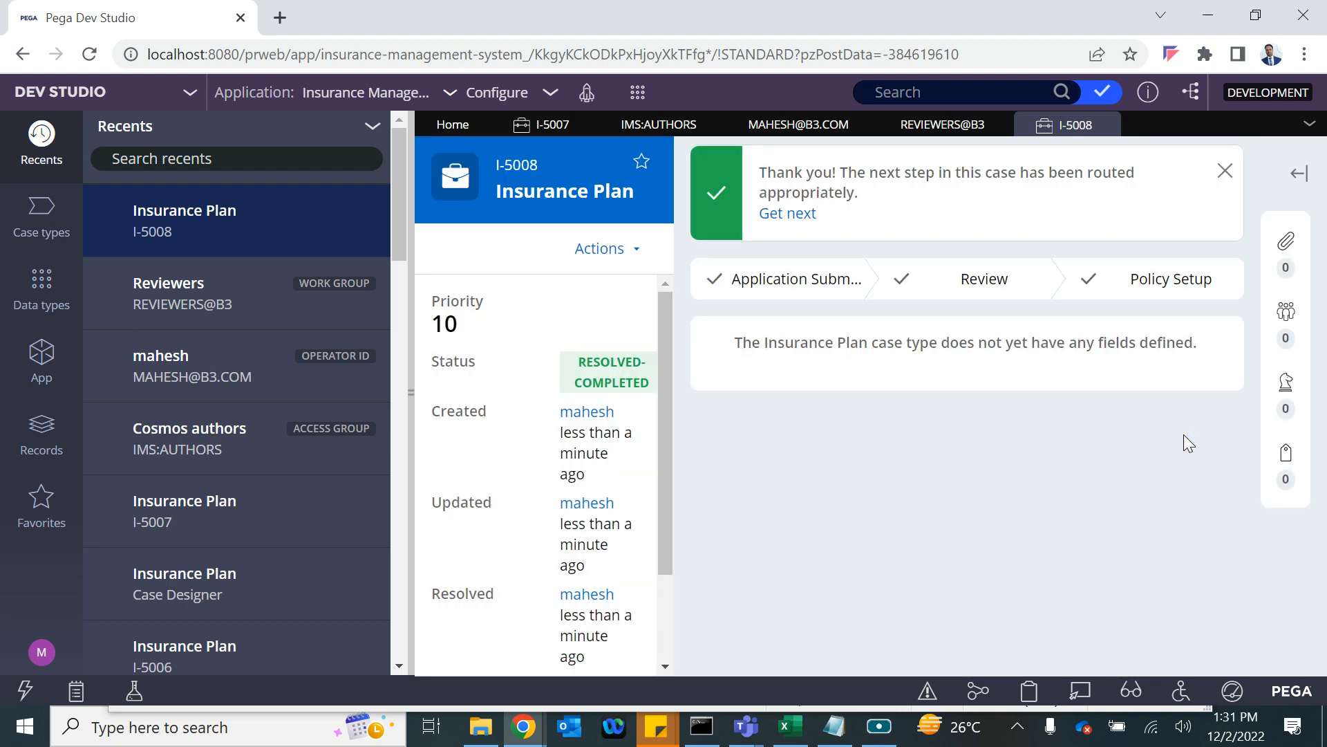
{"action": "mouse_move", "coordinate": [656, 148]}
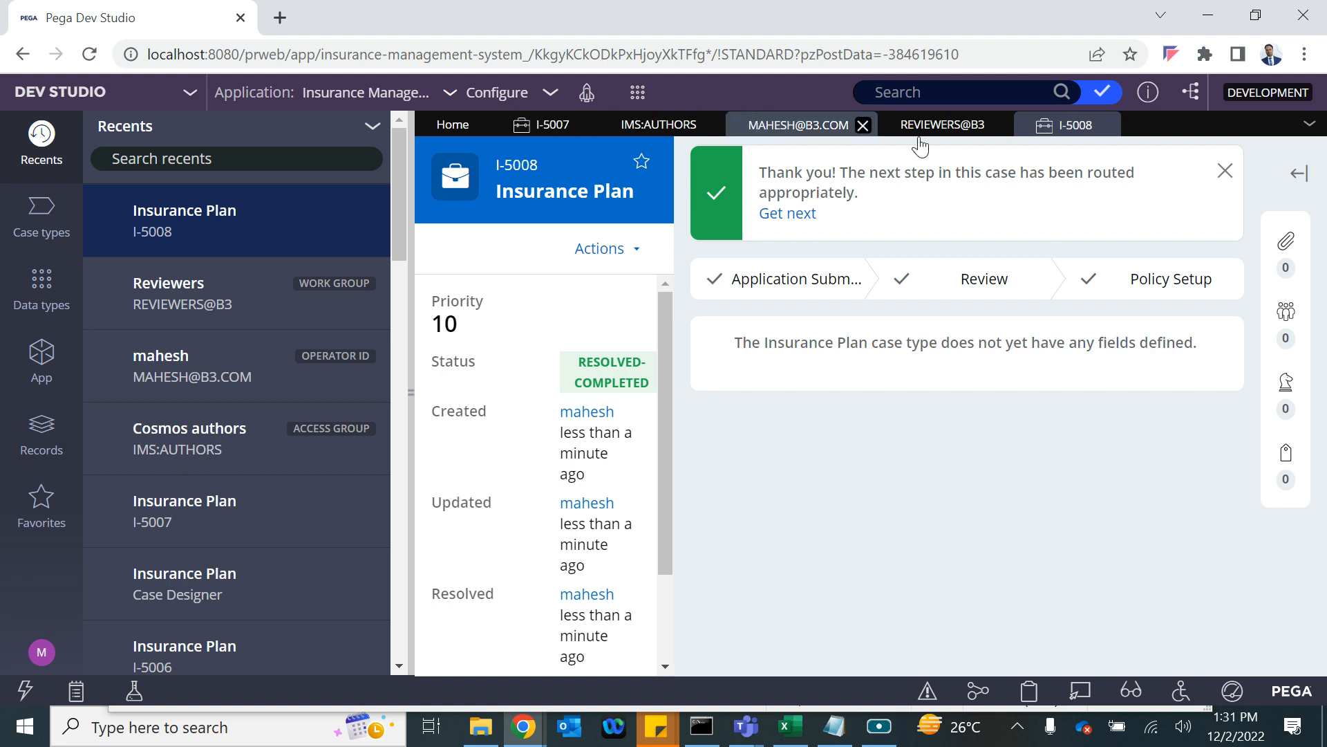
Open the Insurance Plan Approval step and expand its Cascading approval level settings.
{"action": "left_click", "coordinate": [39, 225]}
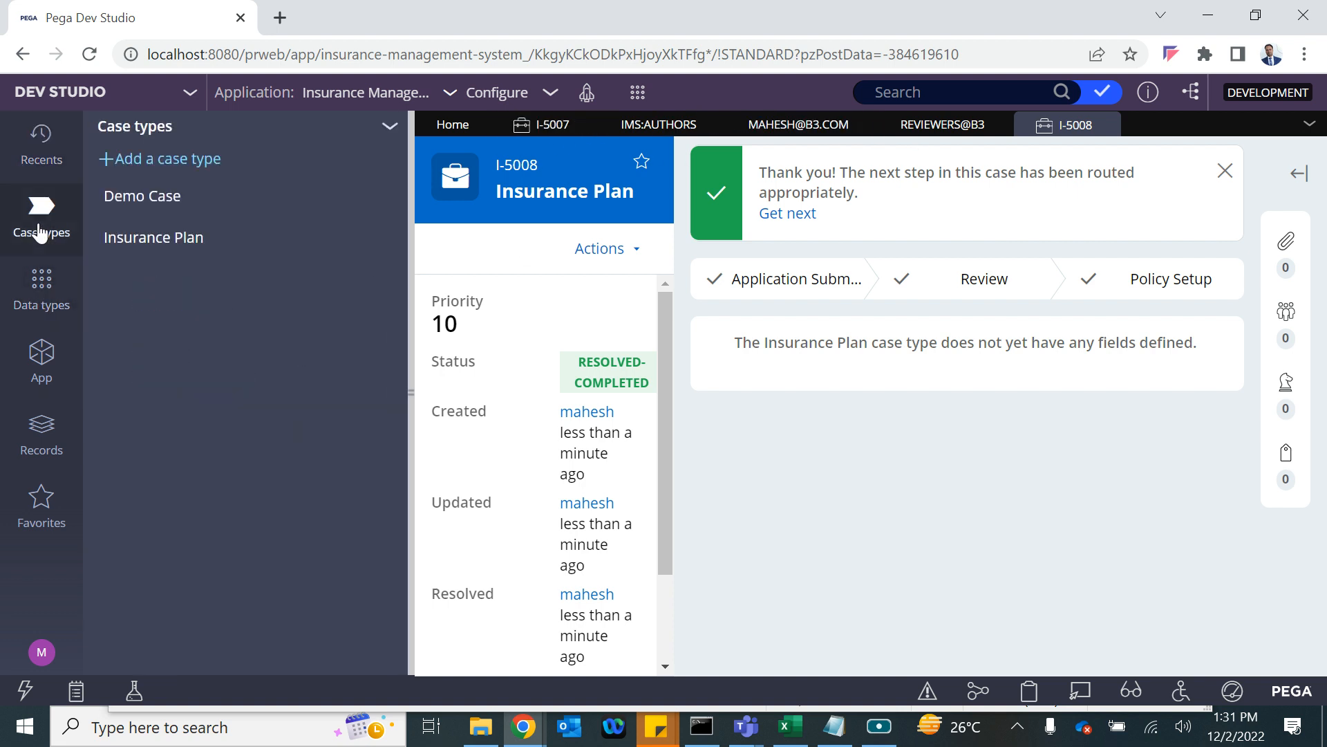
{"action": "left_click", "coordinate": [143, 242]}
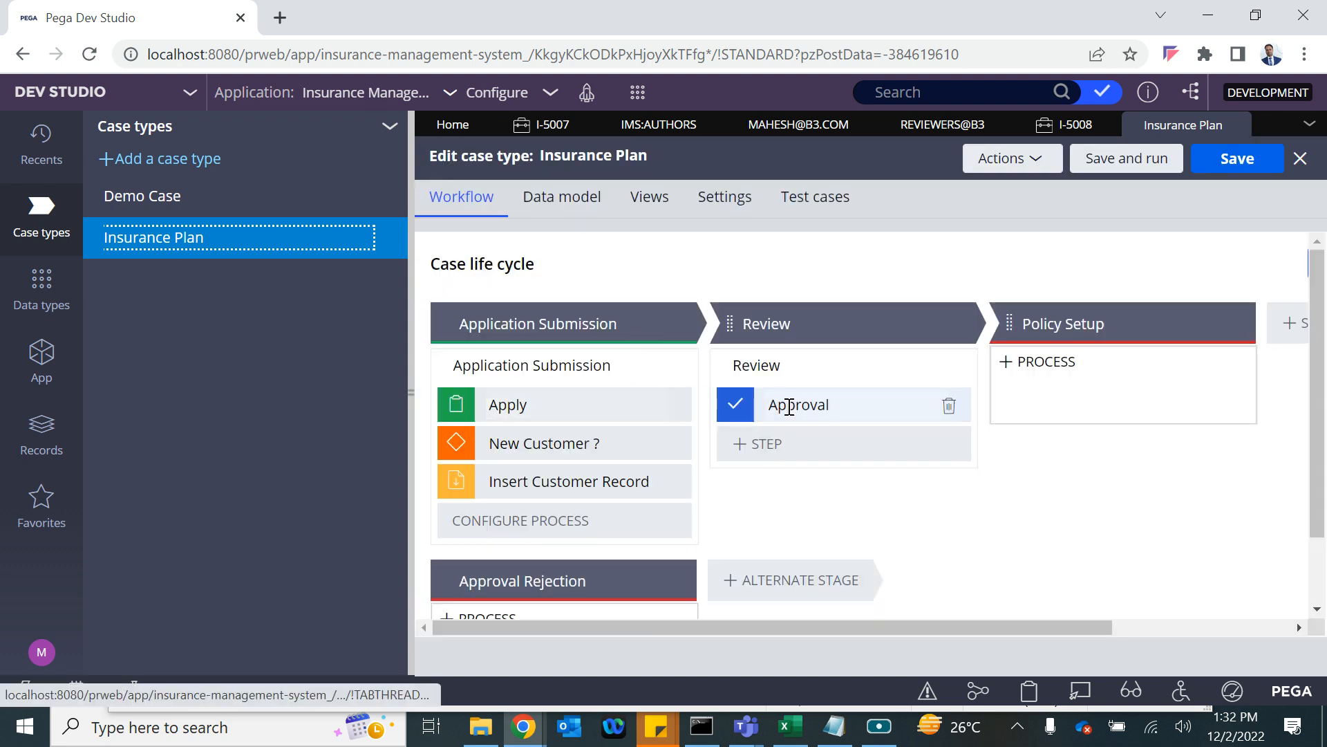
{"action": "left_click", "coordinate": [796, 414]}
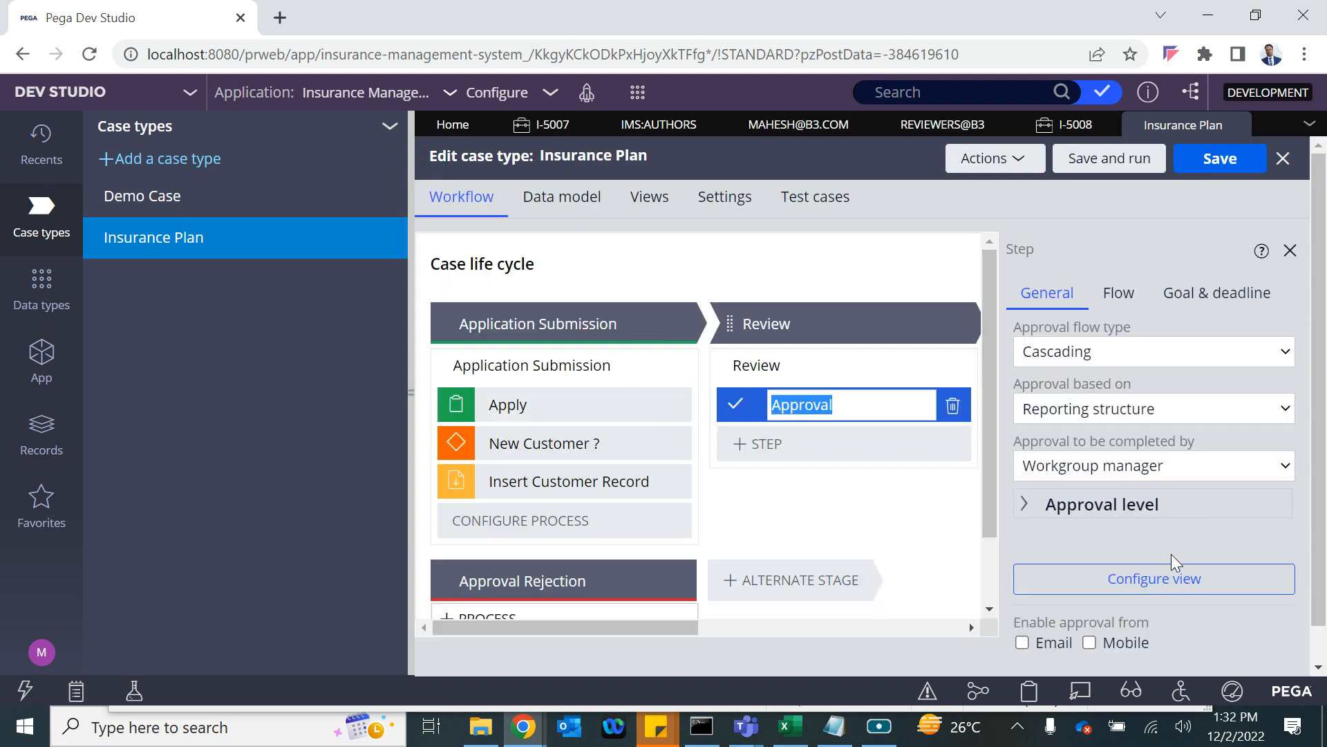
{"action": "scroll", "coordinate": [1058, 527], "scroll_direction": "down", "scroll_amount": 1}
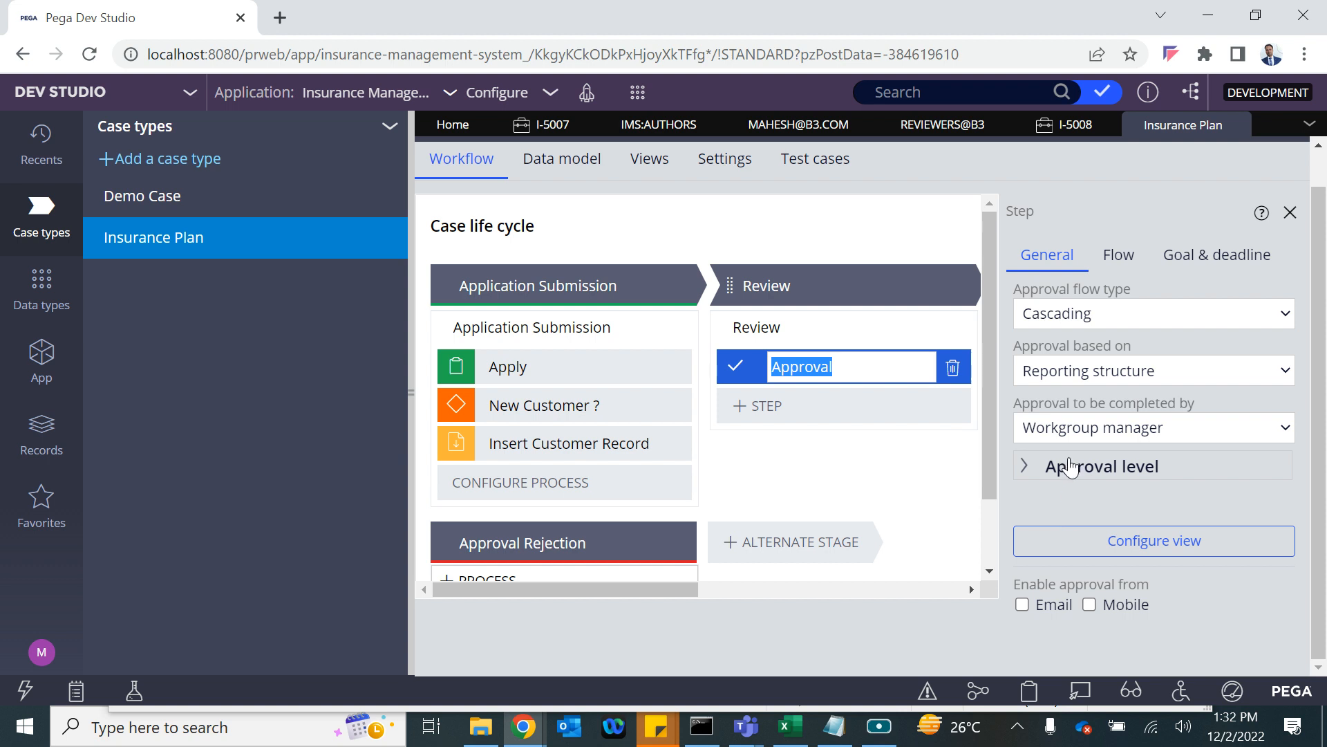
{"action": "left_click", "coordinate": [1037, 474]}
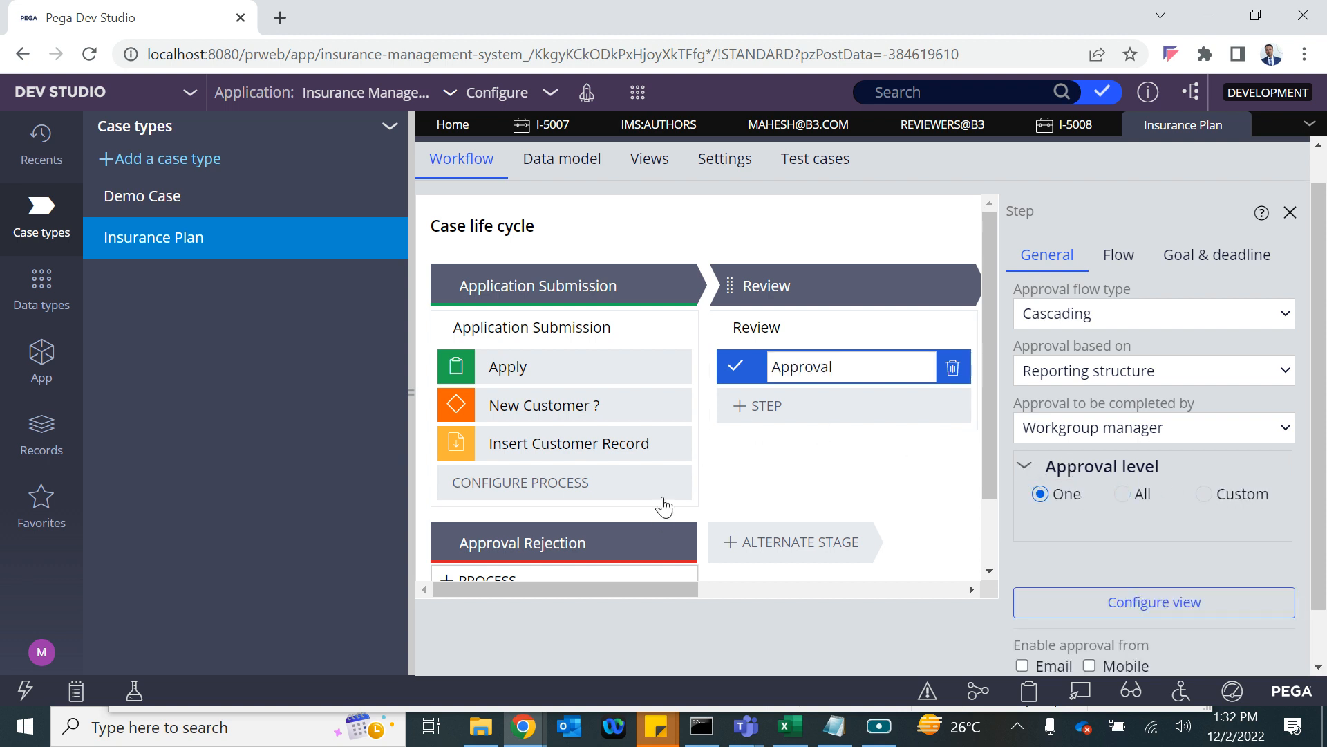
Bring the Notepad approval notes to the front.
{"action": "left_click", "coordinate": [841, 715]}
{"action": "left_click", "coordinate": [837, 724]}
{"action": "left_click", "coordinate": [837, 725]}
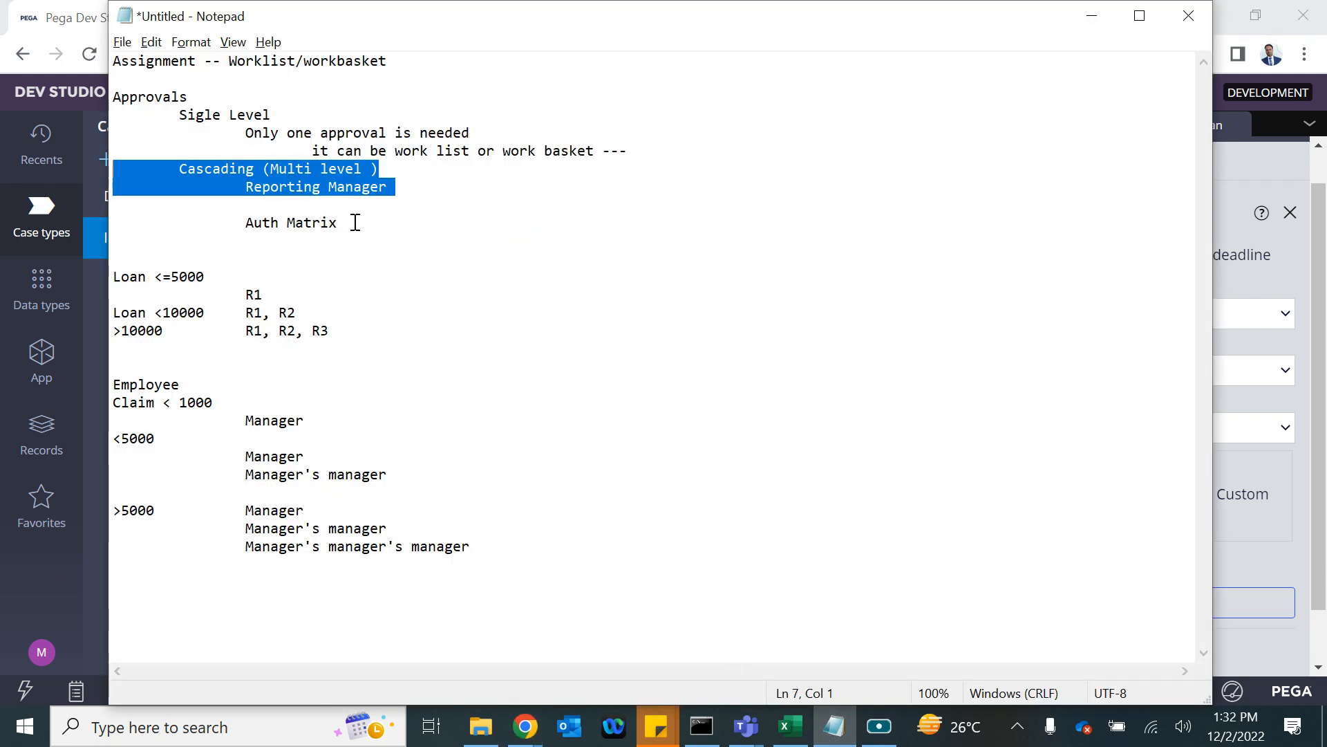
Fix the 'Sigle Level' heading to 'Single Level' in the approval notes.
{"action": "left_click_drag", "start_coordinate": [404, 192], "coordinate": [90, 57]}
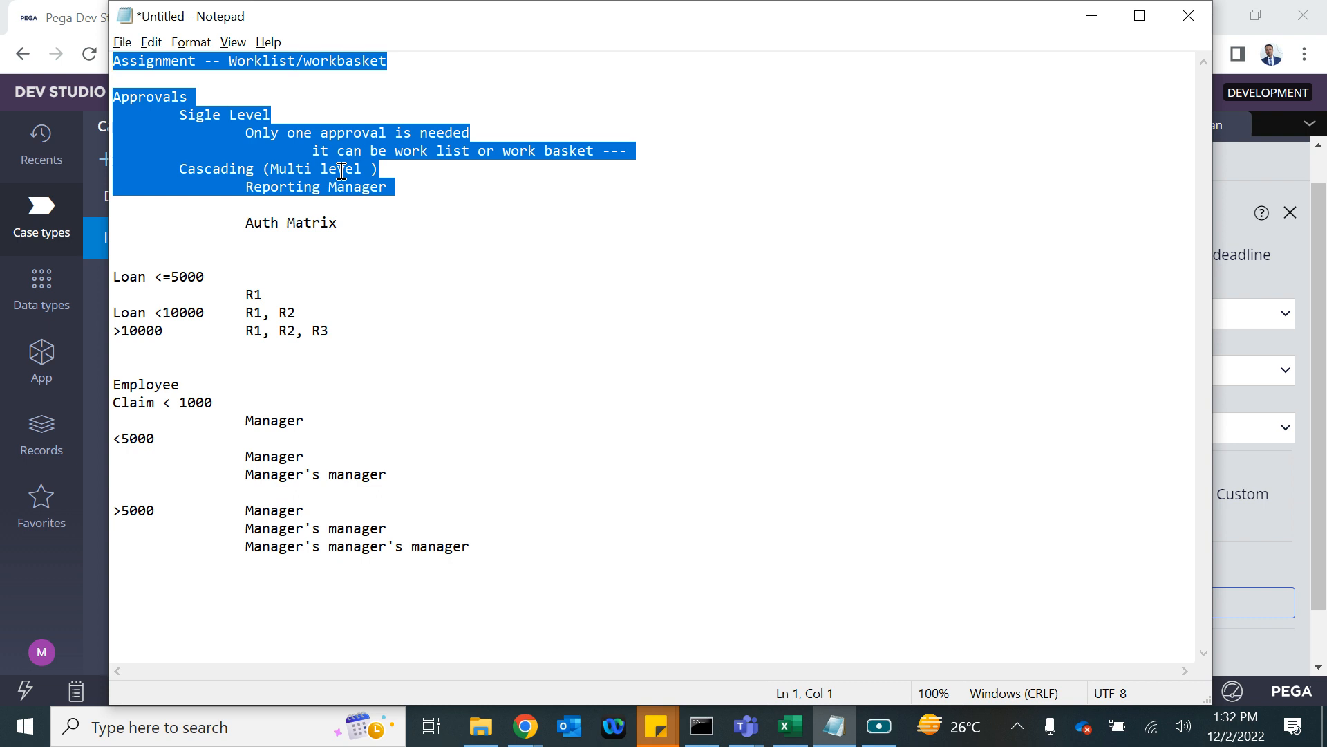
{"action": "left_click", "coordinate": [198, 116]}
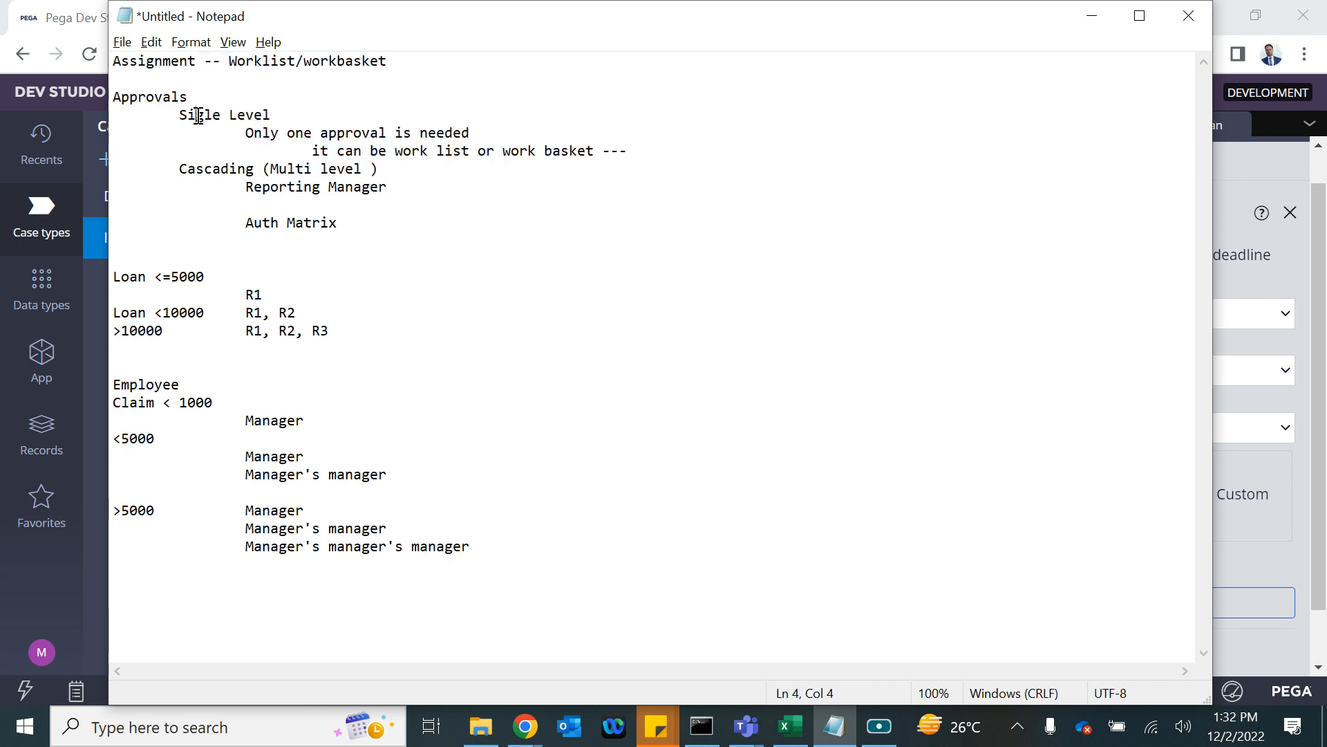
{"action": "type", "text": "n"}
Highlight the Auth Matrix, loan threshold and Cascading lines while explaining them.
{"action": "left_click_drag", "start_coordinate": [358, 229], "coordinate": [118, 207]}
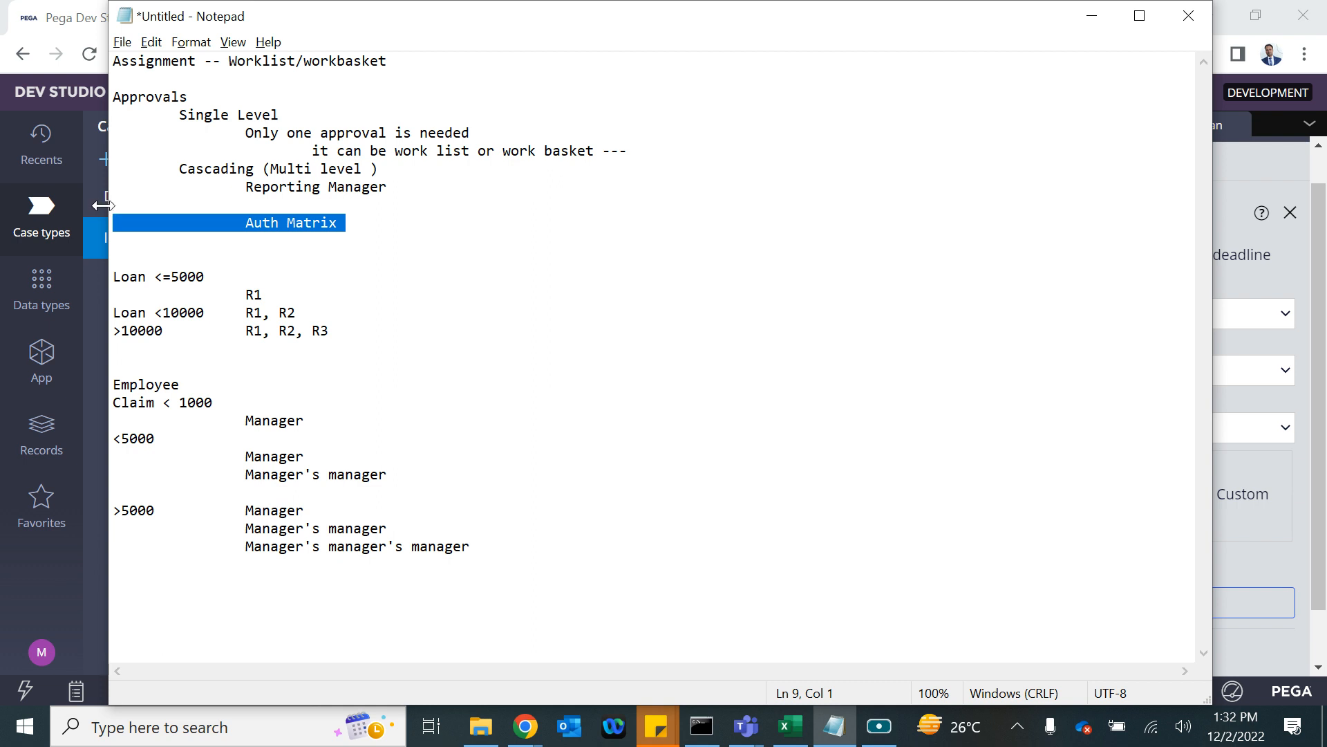
{"action": "left_click", "coordinate": [344, 329]}
{"action": "left_click_drag", "start_coordinate": [343, 329], "coordinate": [85, 285]}
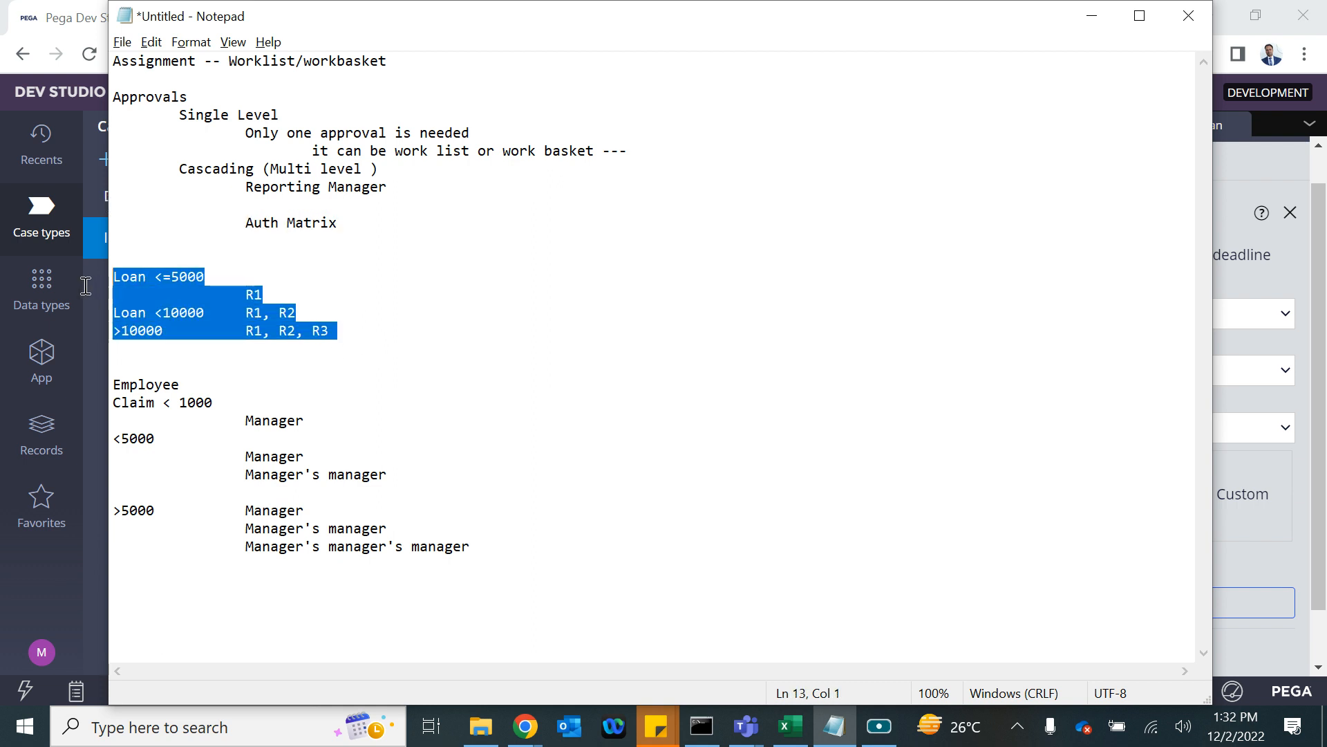
{"action": "left_click_drag", "start_coordinate": [379, 332], "coordinate": [104, 260]}
{"action": "left_click_drag", "start_coordinate": [174, 169], "coordinate": [402, 186]}
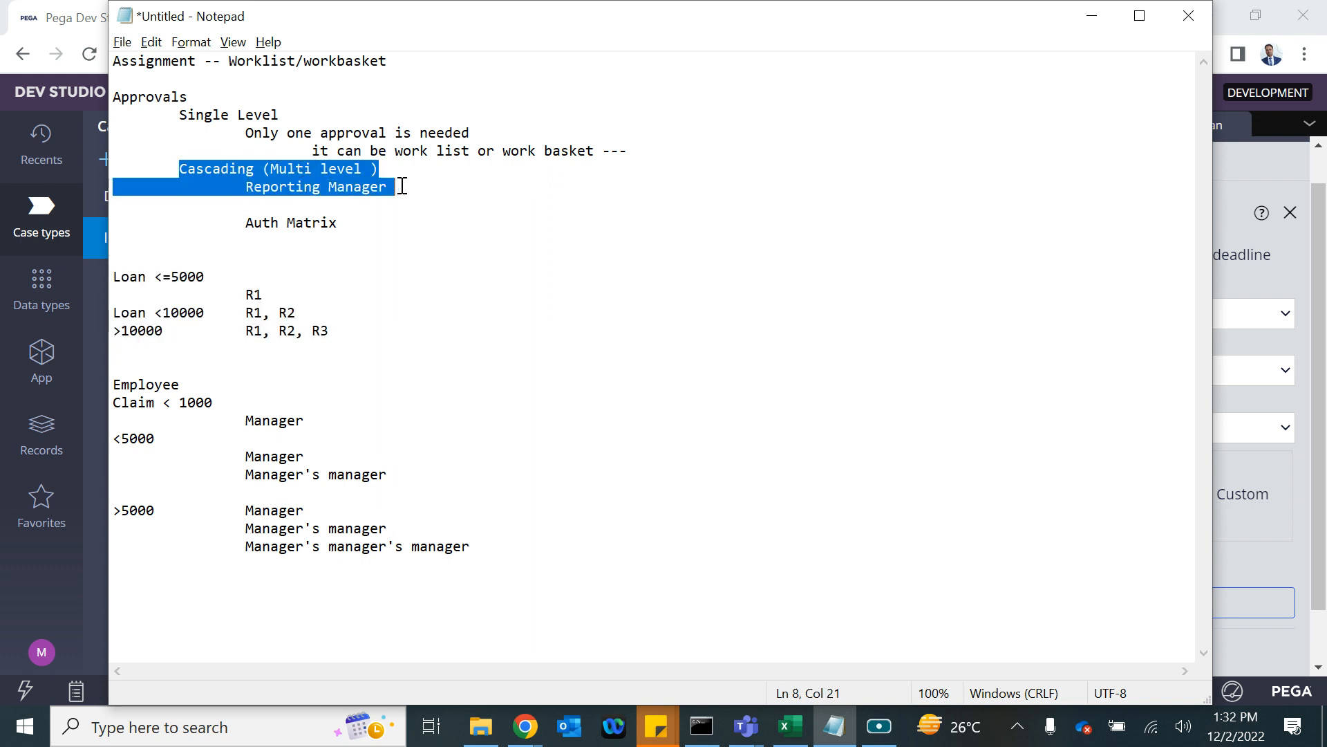
{"action": "left_click", "coordinate": [247, 190]}
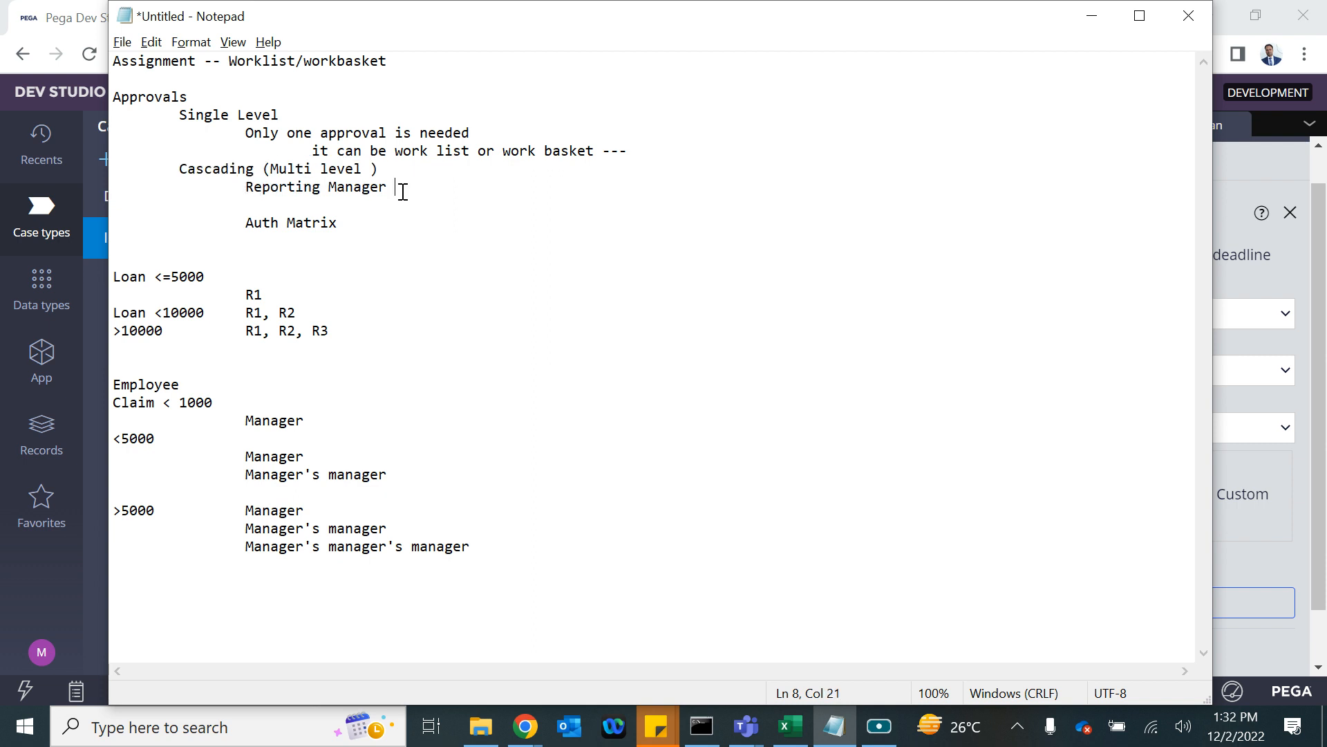